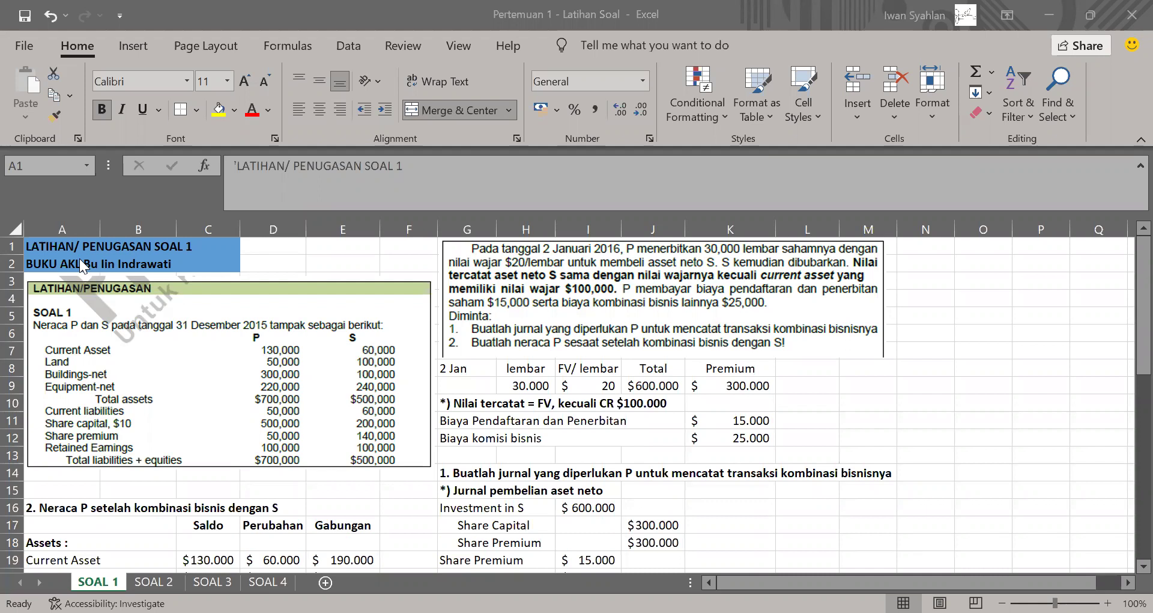
# - Switch to the Excel workbook and examine the 2 Jan share issue row on SOAL 1, including the Total and Premium formulas
pyautogui.hotkey('alt', 'Tab')
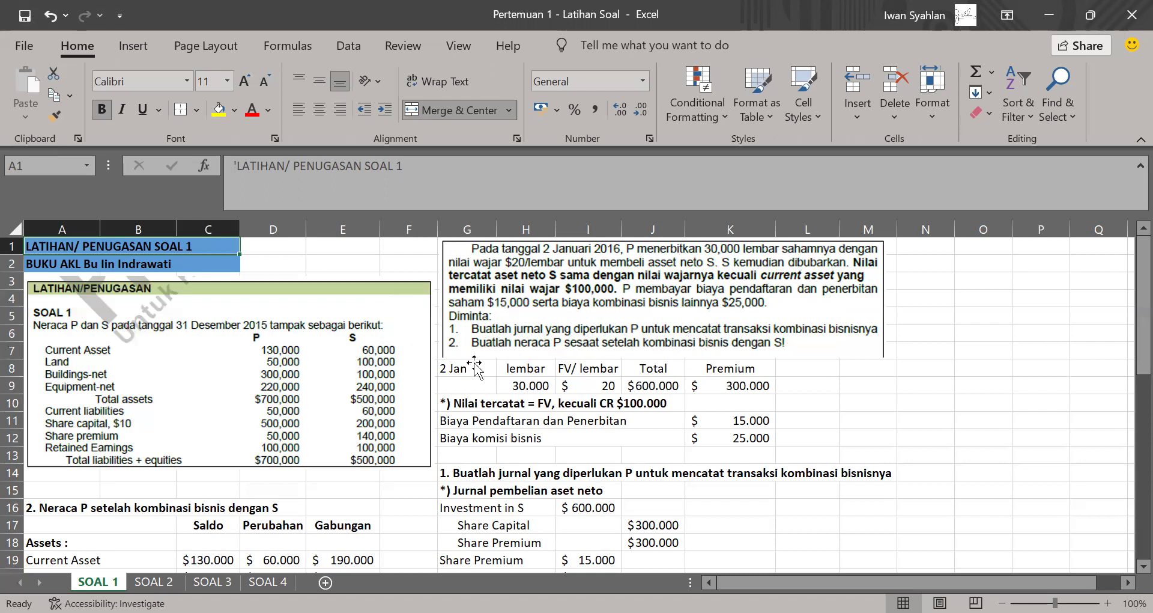
pyautogui.moveTo(460, 370); pyautogui.dragTo(711, 435)
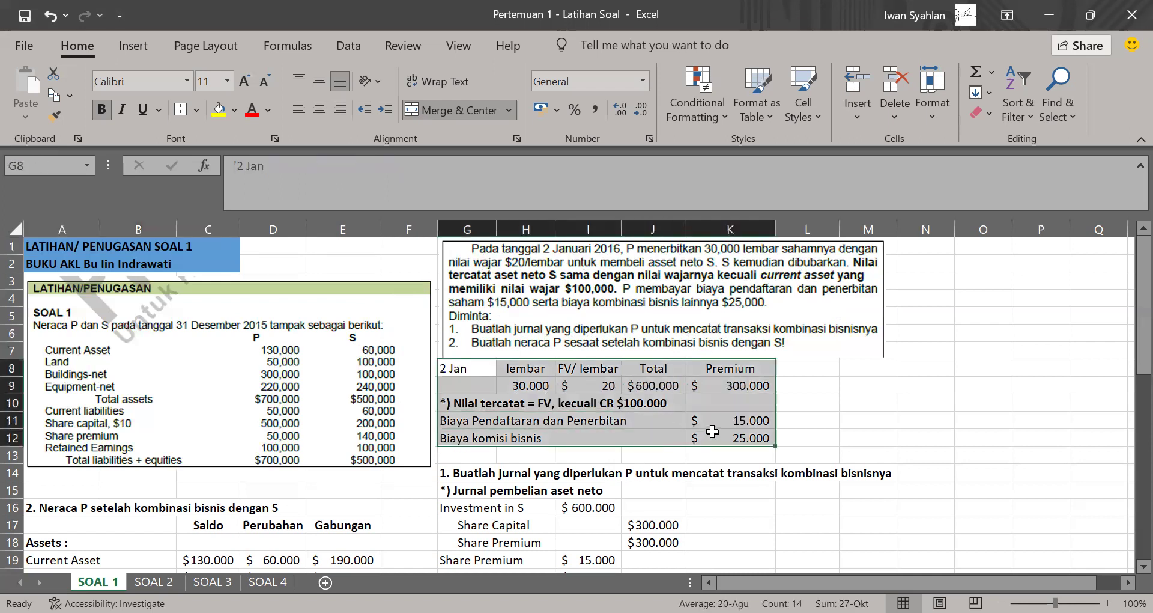
pyautogui.click(454, 368)
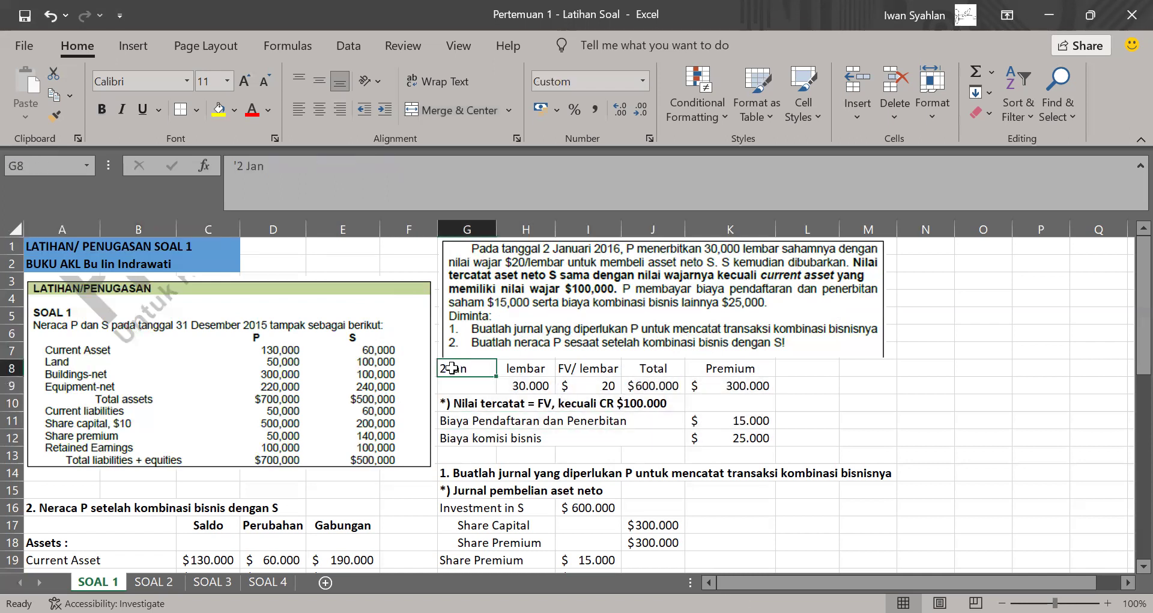
pyautogui.click(543, 386)
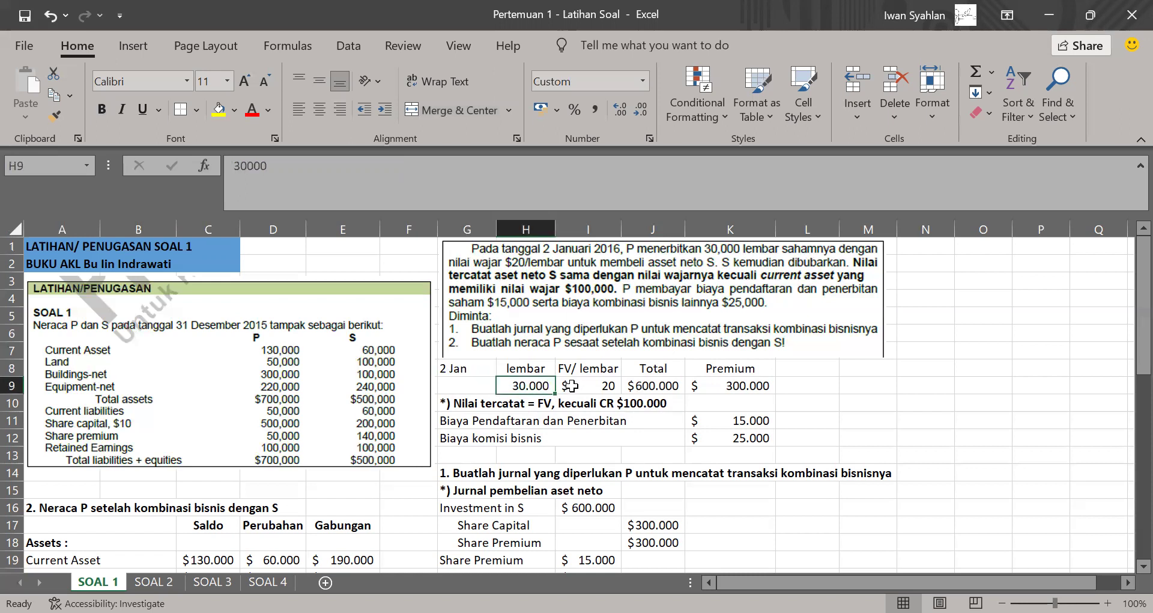
pyautogui.click(570, 386)
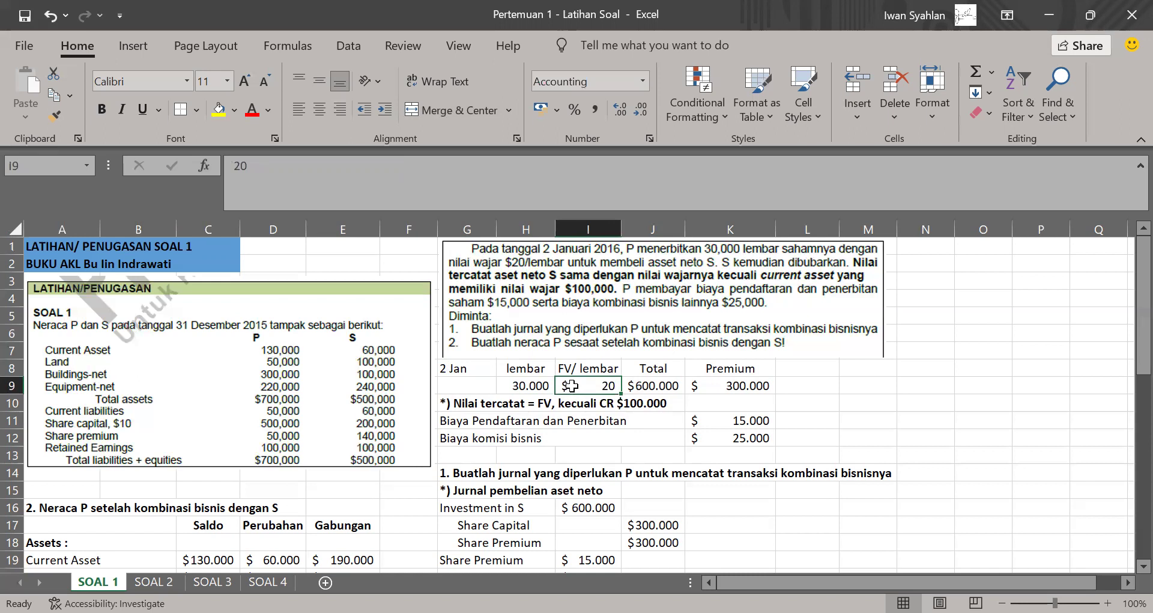
pyautogui.click(639, 386)
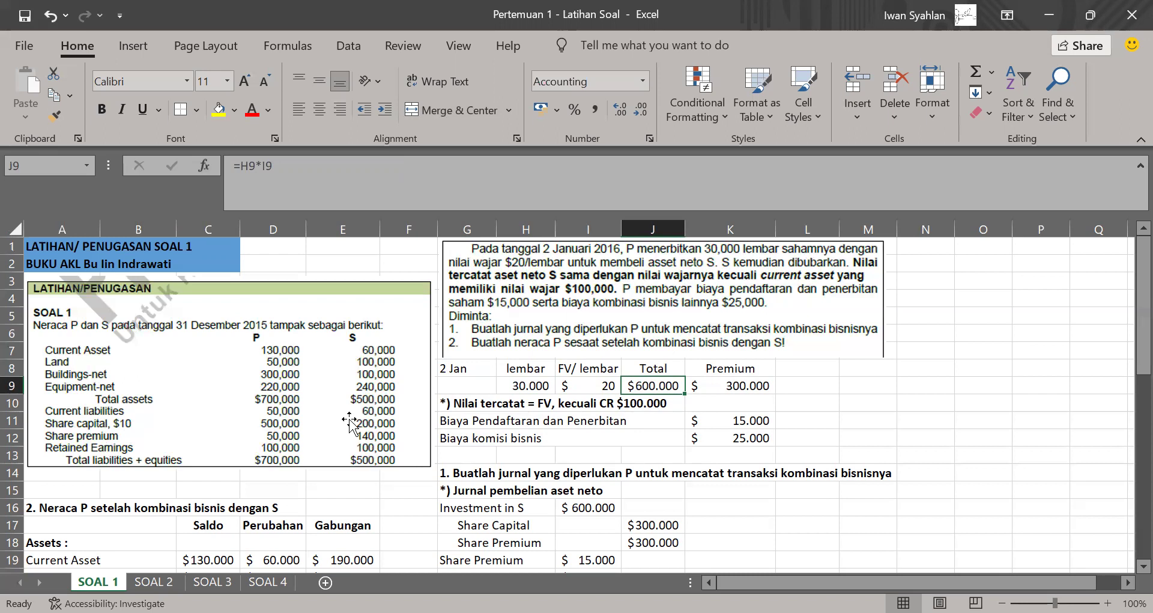
pyautogui.click(729, 385)
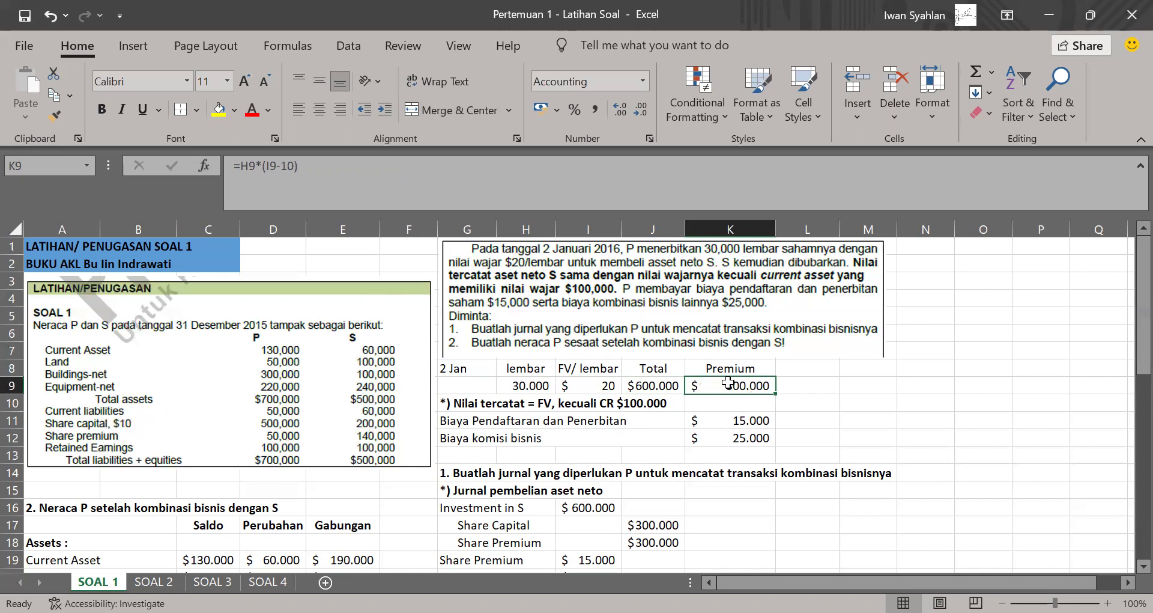
pyautogui.click(336, 171)
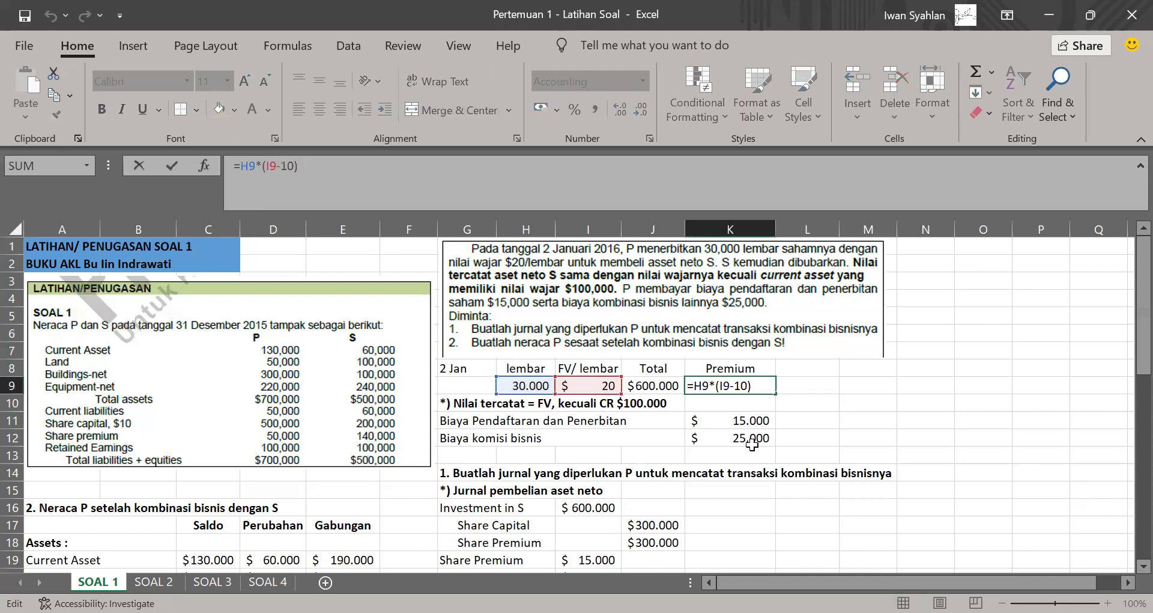
pyautogui.press('Return')
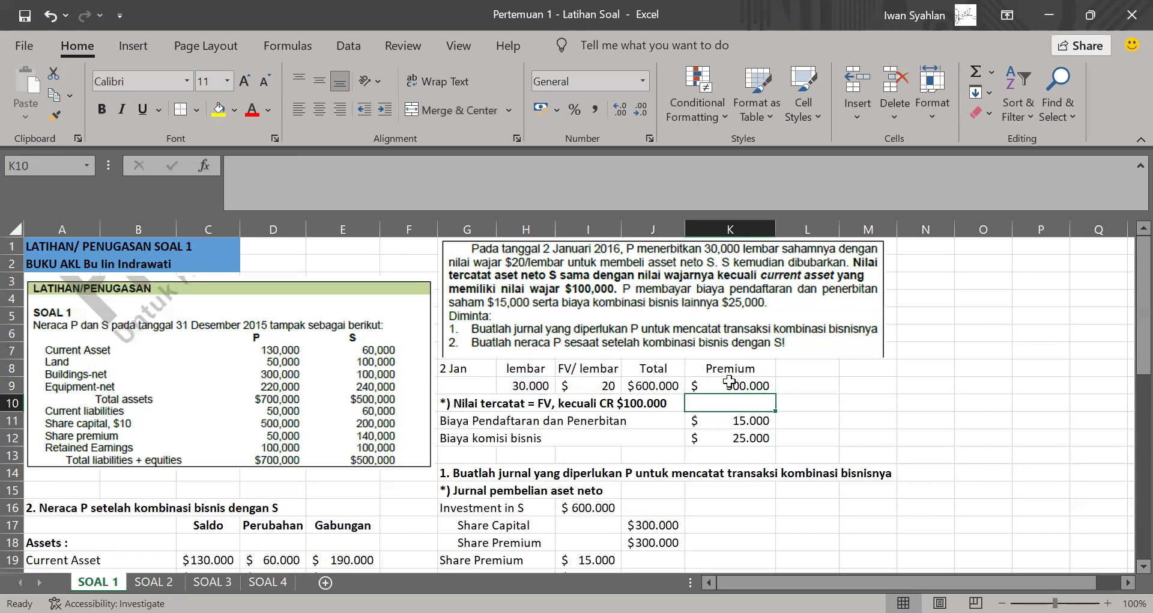
pyautogui.click(730, 381)
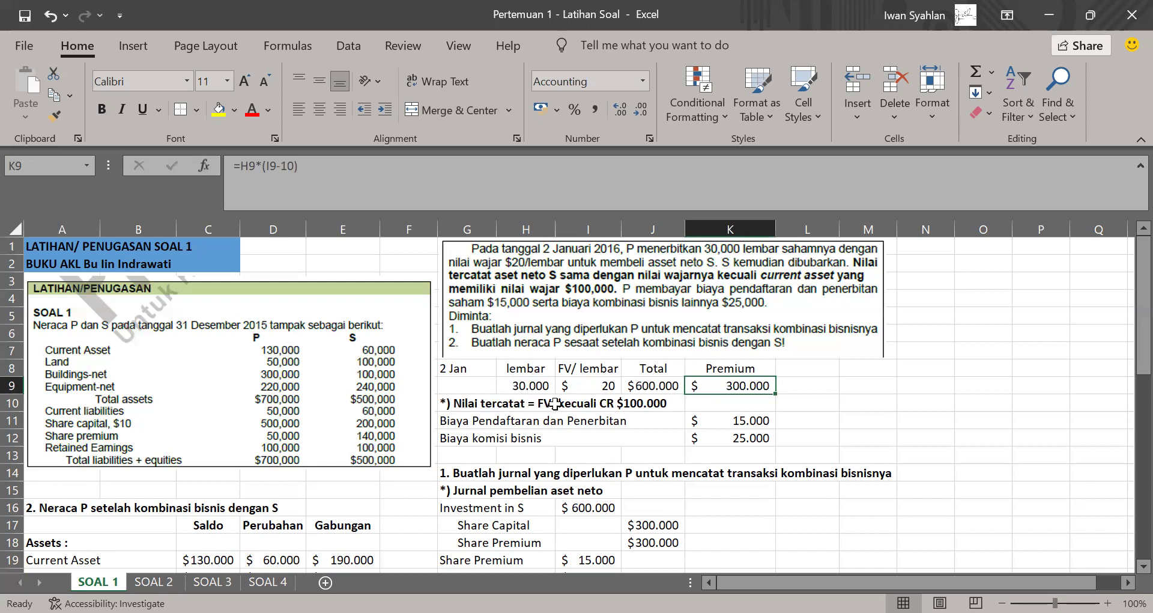
# - Correct the abbreviation in the G10 note so it reads "*) Nilai tercatat = FV, kecuali CA $100.000"
pyautogui.click(608, 403)
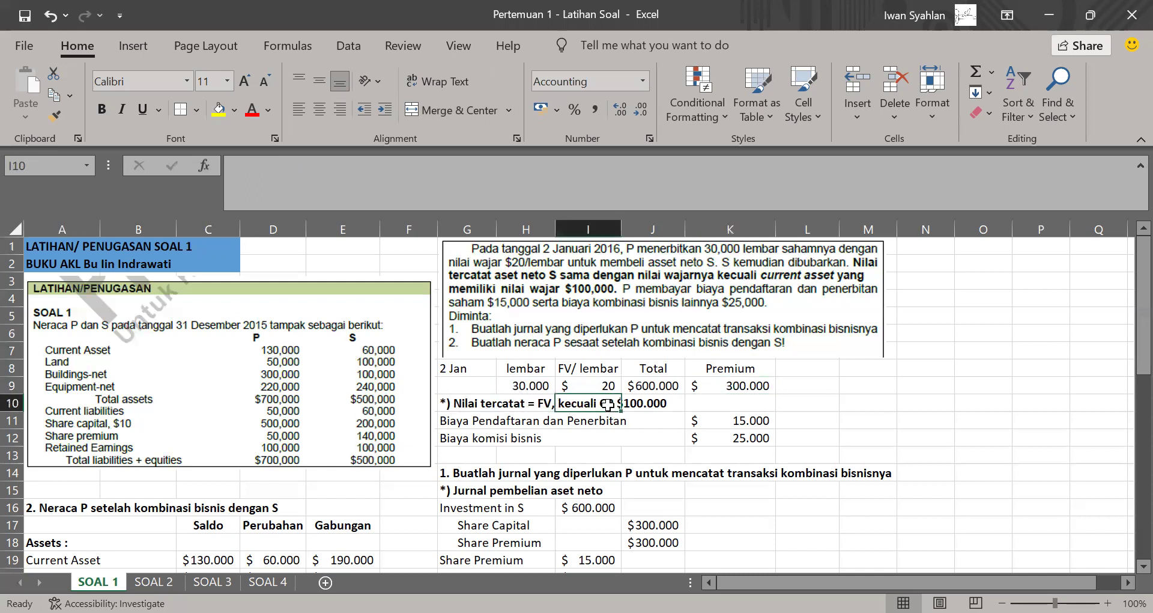
pyautogui.click(465, 403)
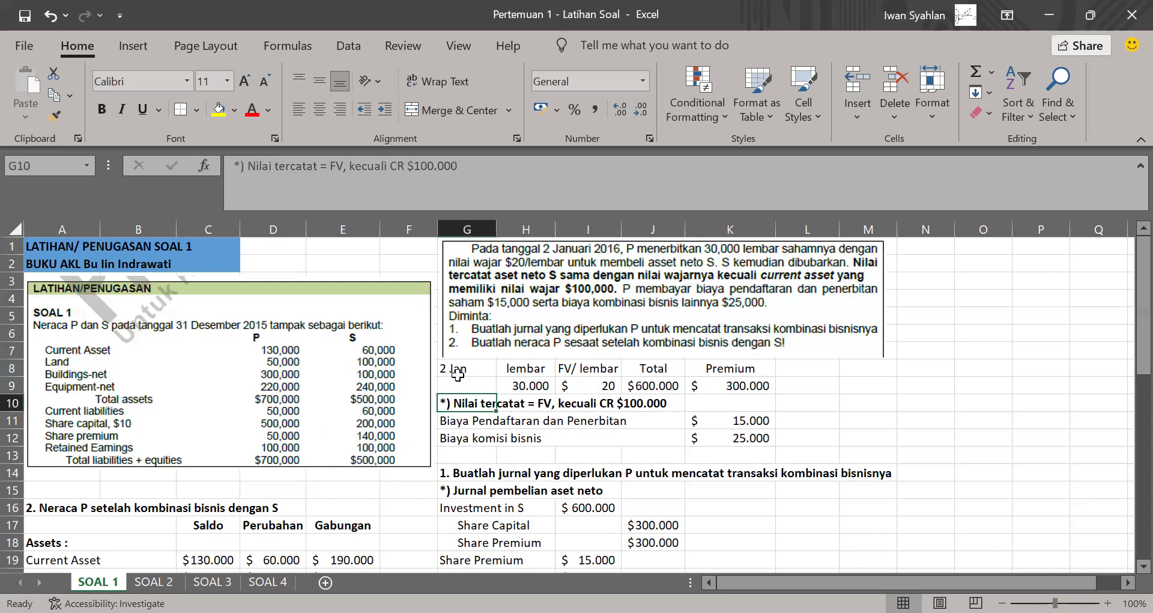
pyautogui.click(409, 168)
pyautogui.press('BackSpace')
pyautogui.write('A')
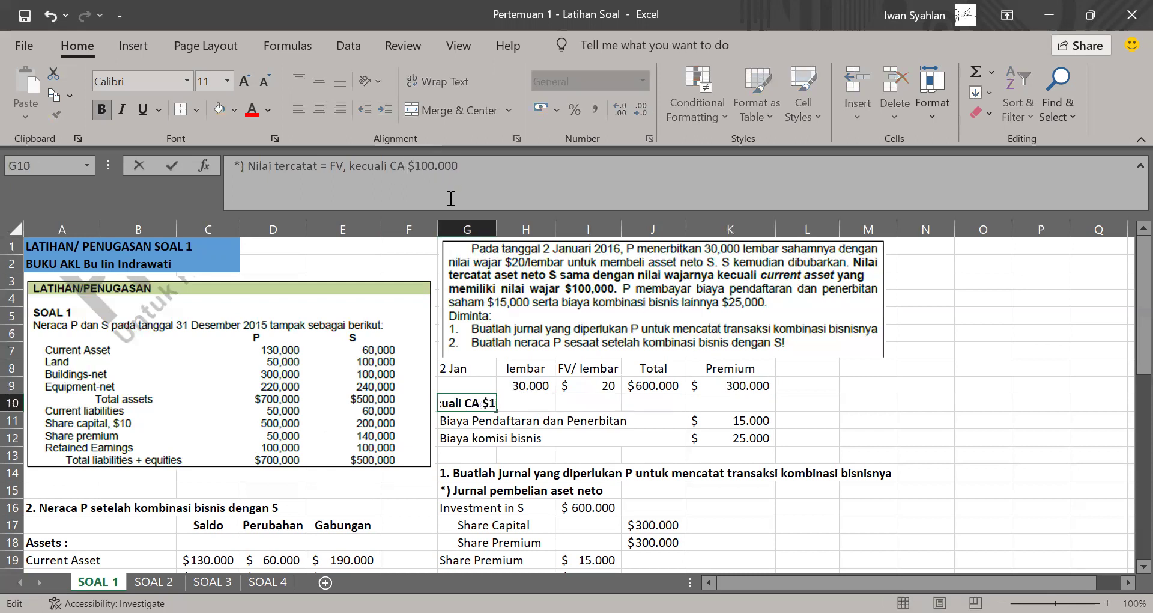
pyautogui.click(558, 352)
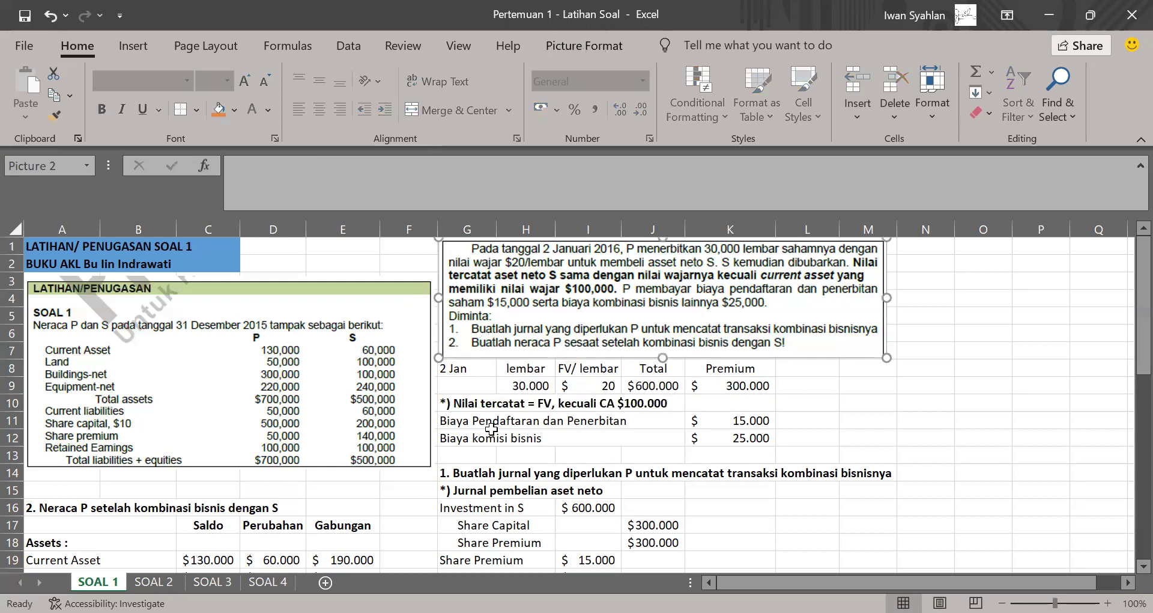
# - Check the registration and issuance cost and the business combination cost in K11 and K12 against the problem text
pyautogui.click(721, 418)
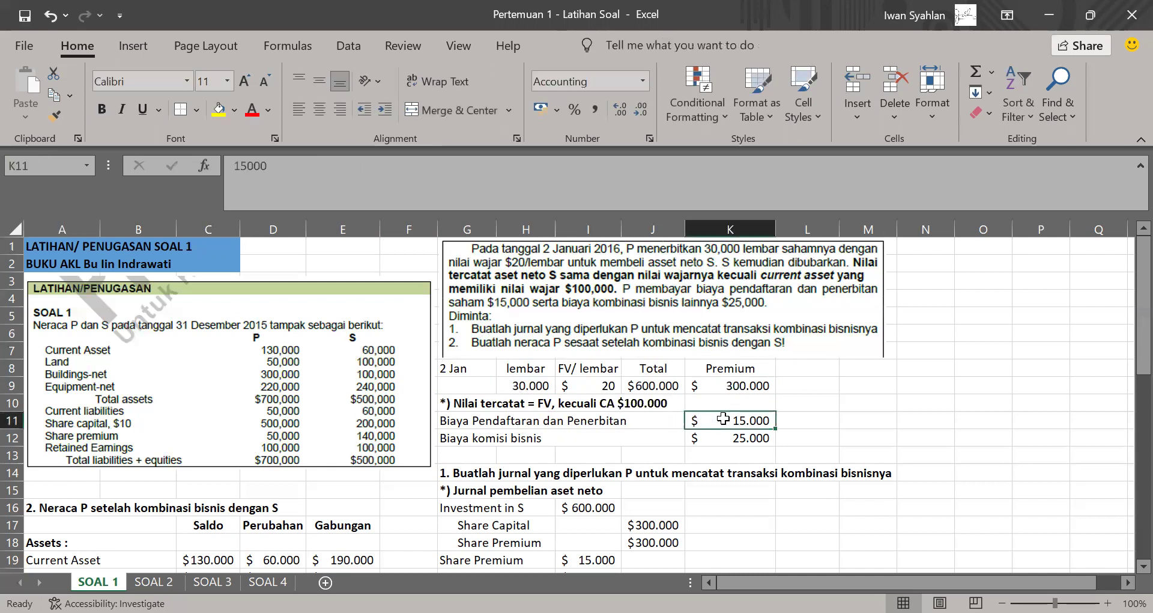
pyautogui.click(770, 439)
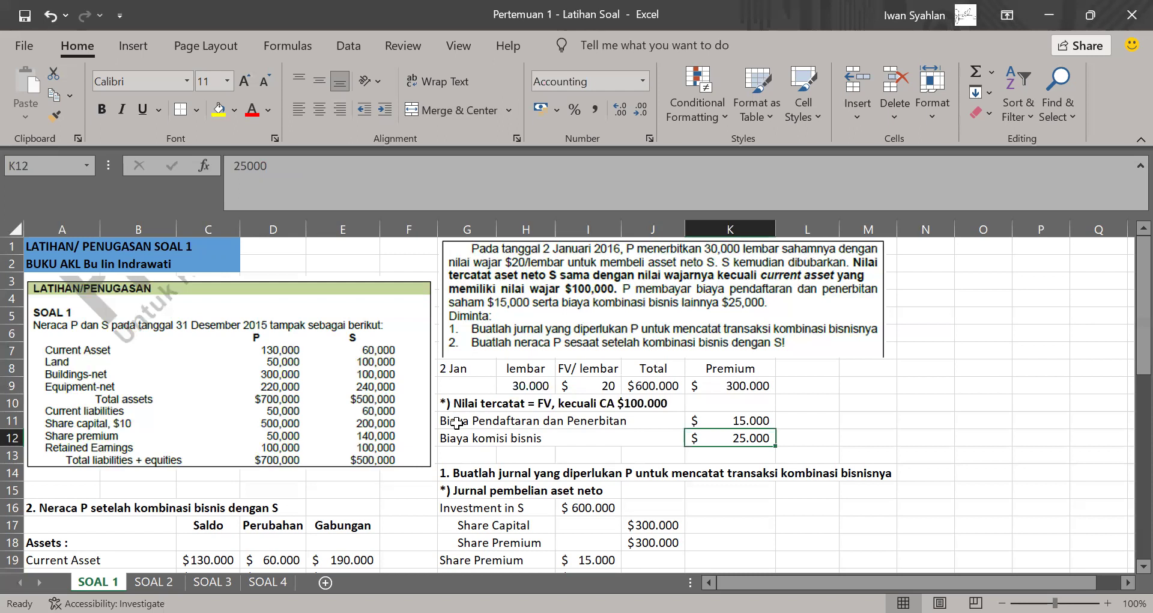
pyautogui.click(745, 355)
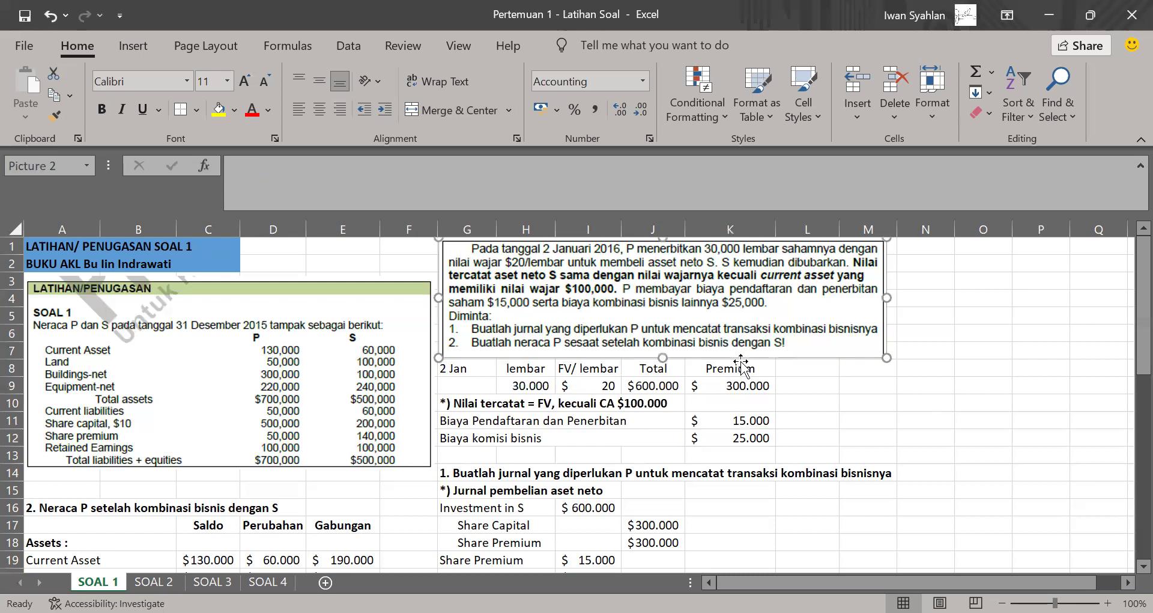
pyautogui.click(722, 373)
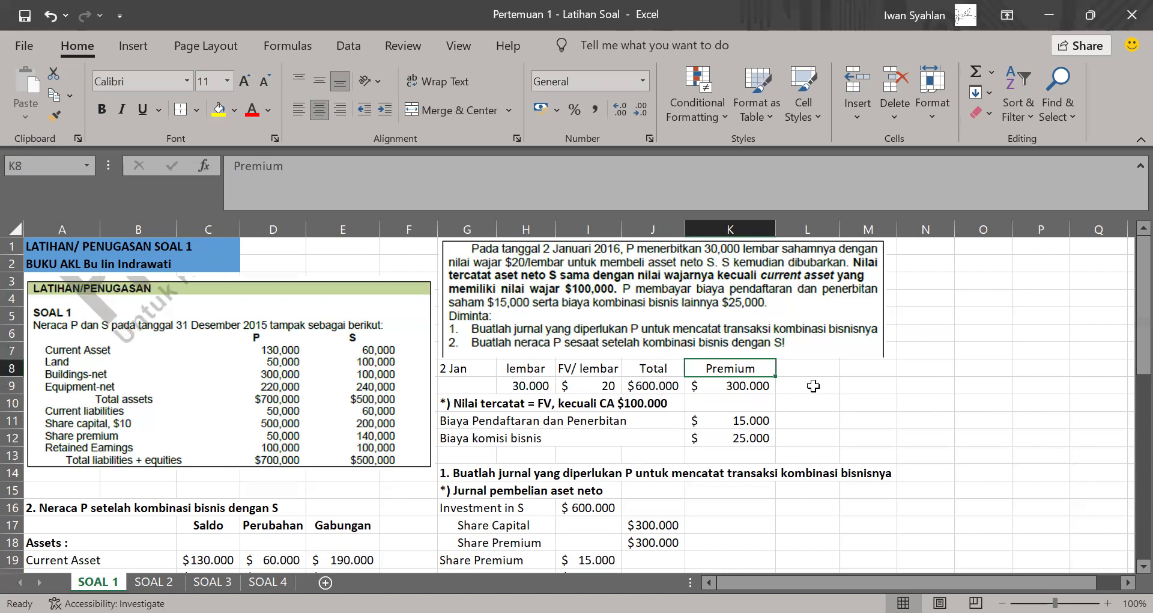
pyautogui.click(709, 440)
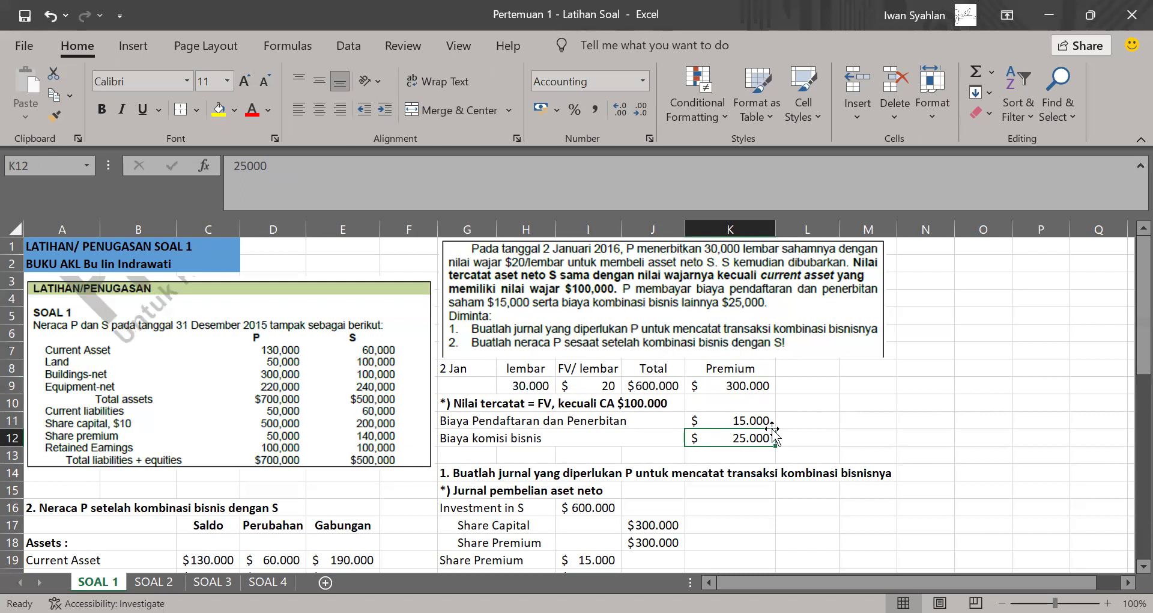
# - Examine the Investment in S entry and its debit formula in the net asset purchase journal
pyautogui.scroll(-1, 773, 431)
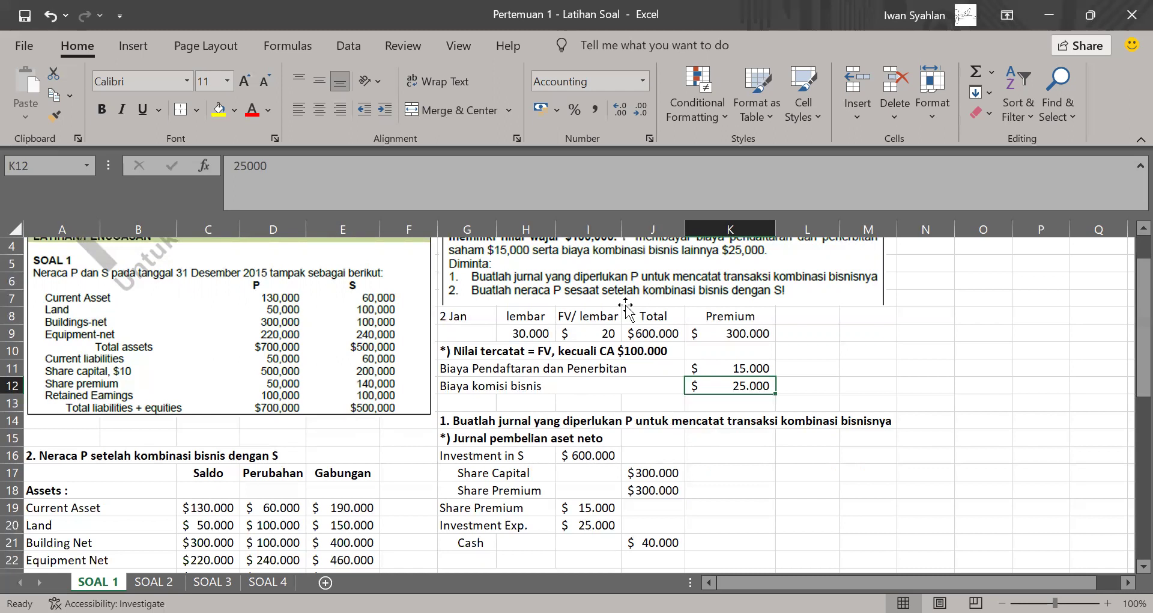
pyautogui.click(454, 458)
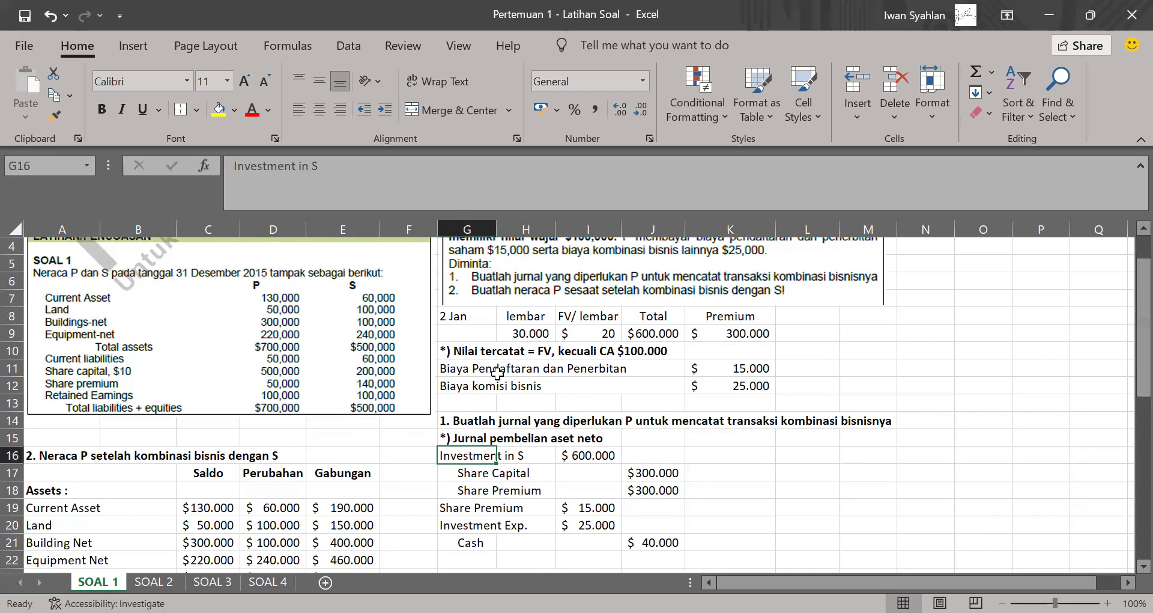
pyautogui.click(588, 460)
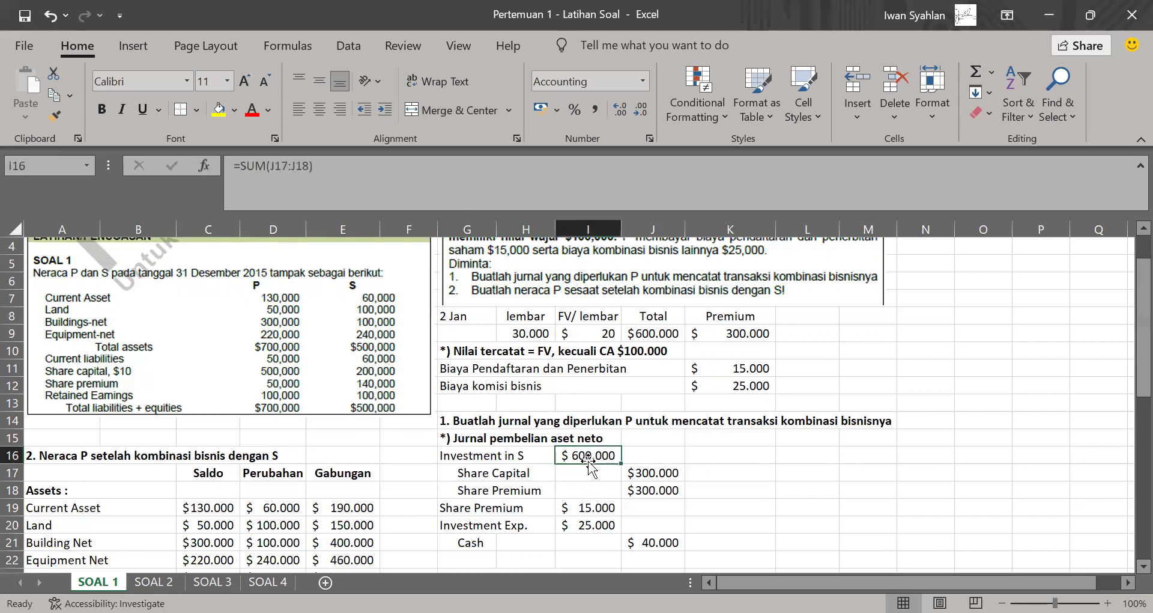
pyautogui.scroll(1, 589, 460)
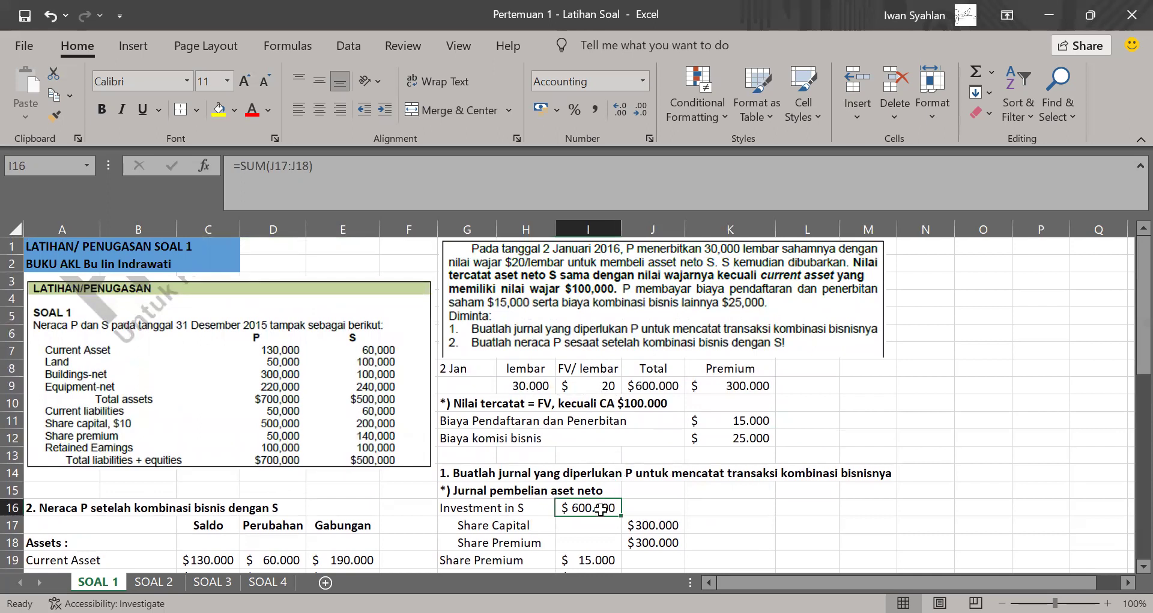
pyautogui.scroll(-2, 600, 509)
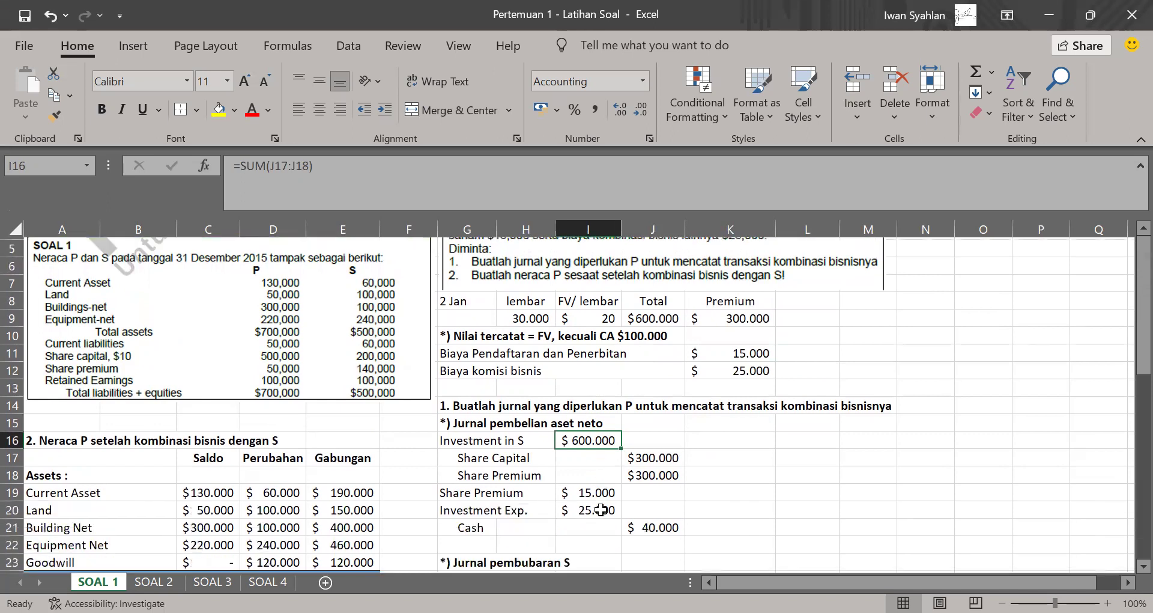
pyautogui.click(450, 424)
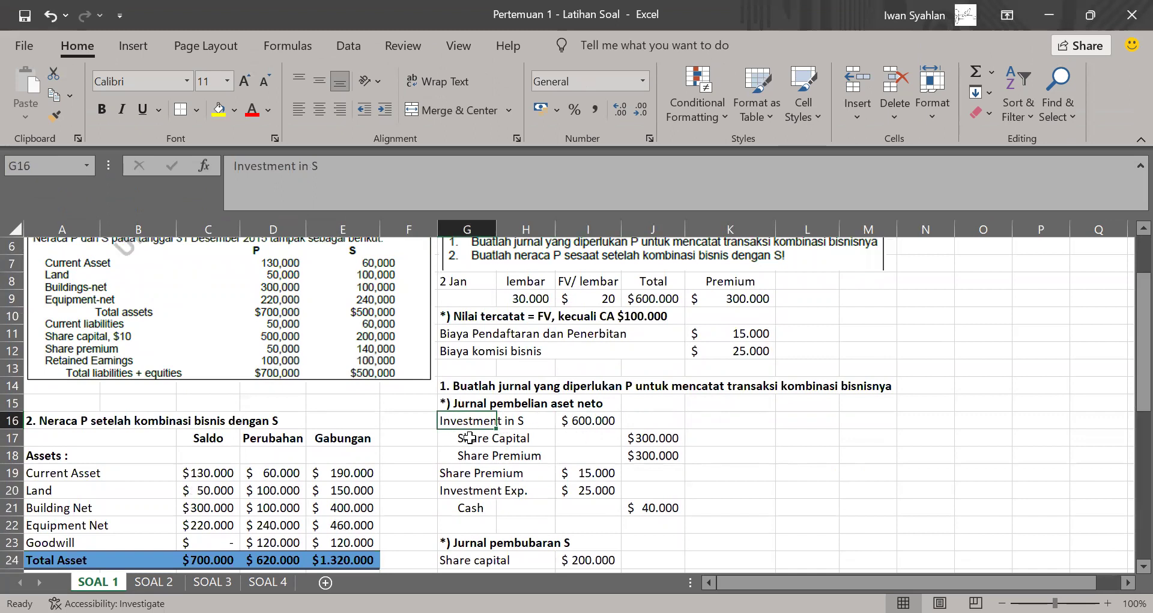
# - Examine the Share Capital and Share Premium credit formulas in the purchase journal and trace the premium to K9
pyautogui.click(472, 443)
pyautogui.scroll(1, 588, 474)
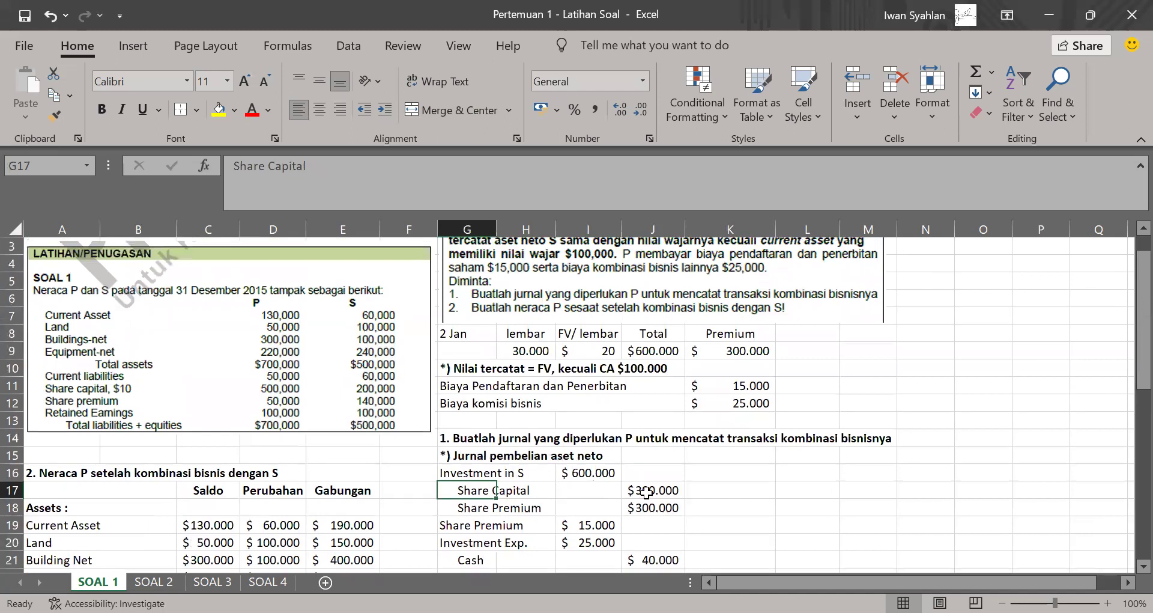
pyautogui.click(646, 492)
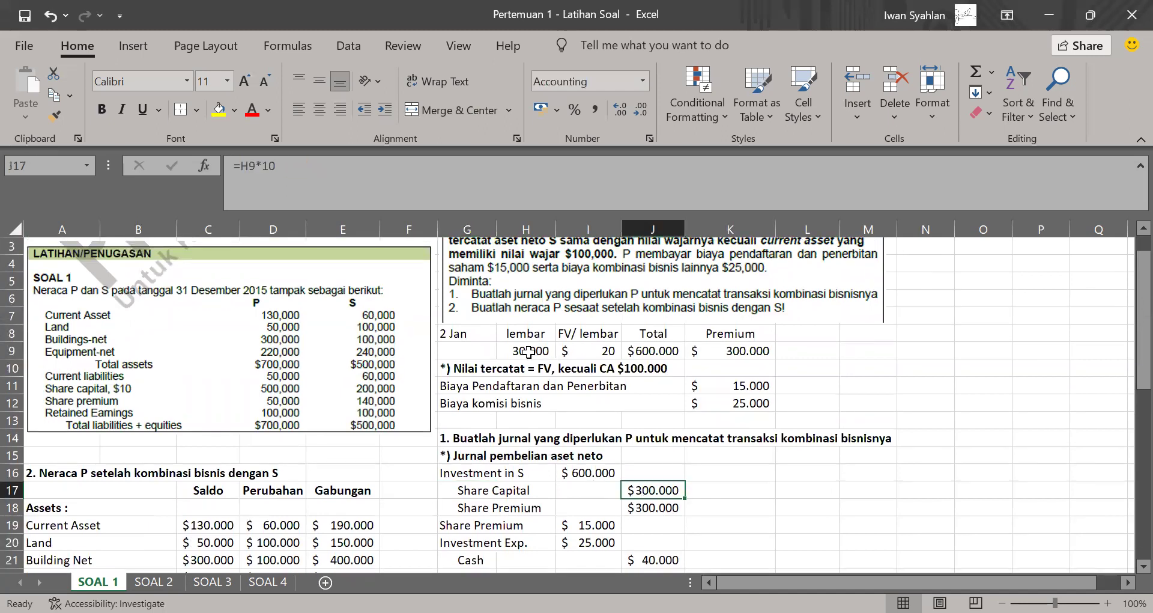
pyautogui.click(449, 172)
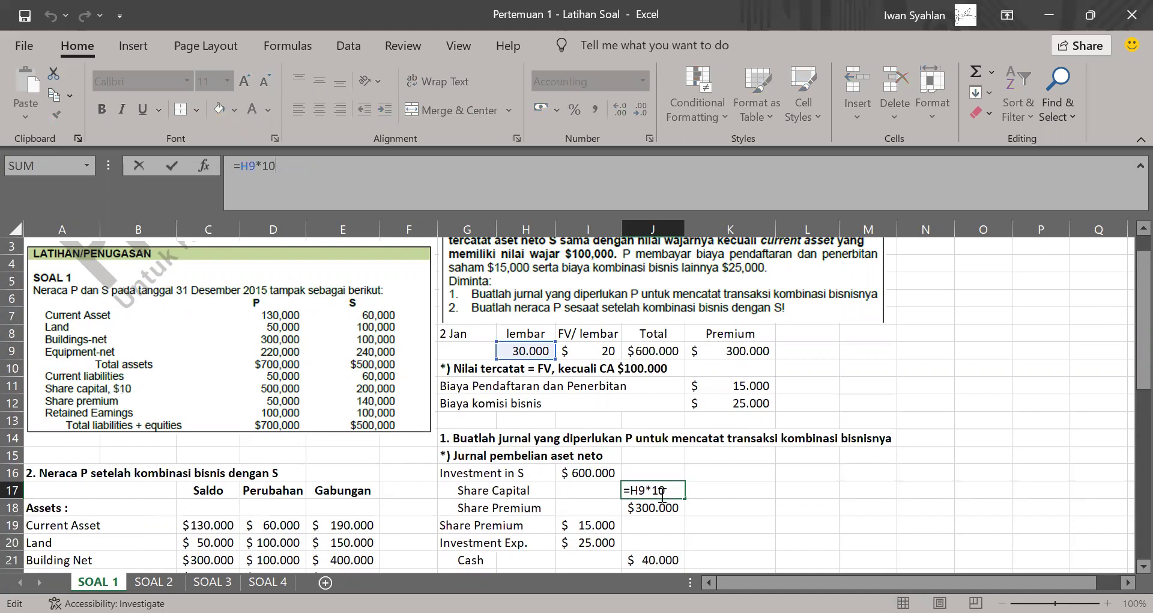
pyautogui.press('Return')
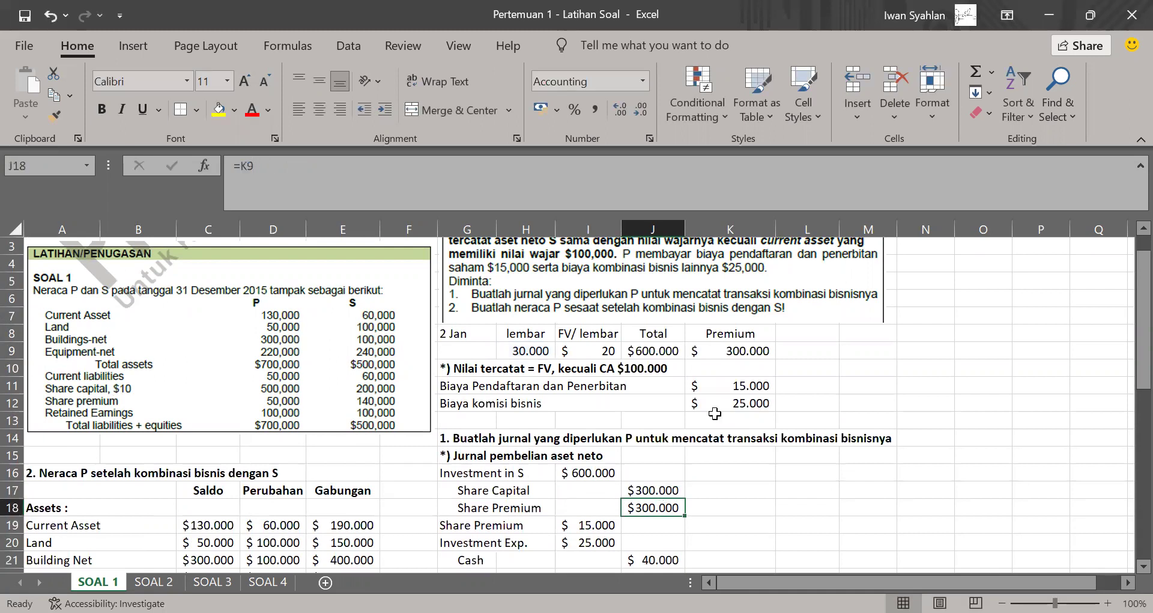
pyautogui.click(714, 352)
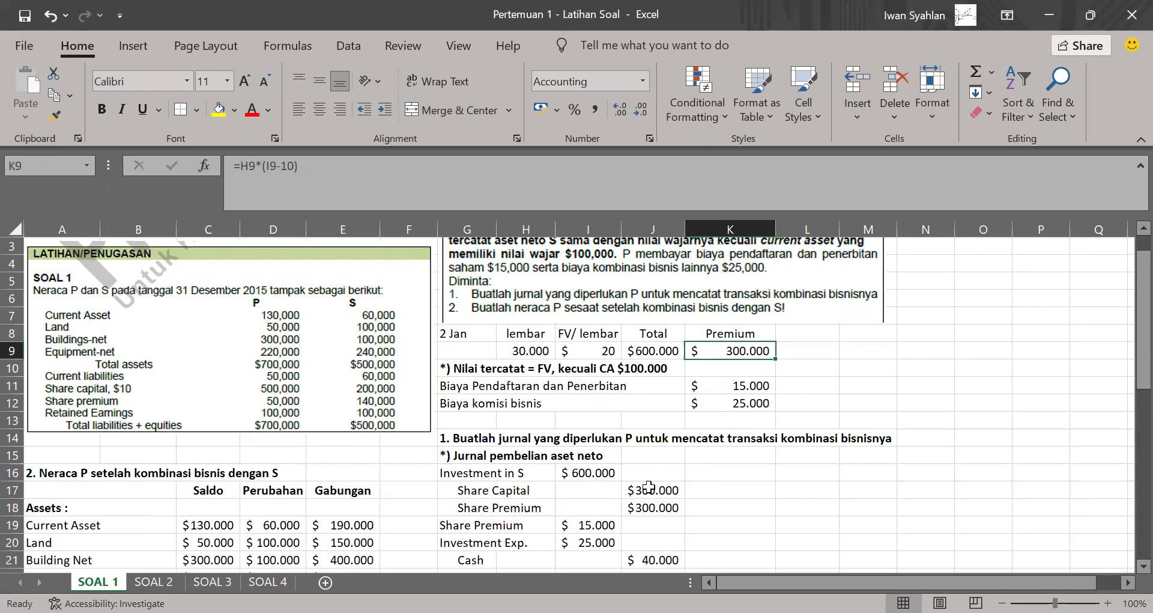
pyautogui.moveTo(447, 472); pyautogui.dragTo(677, 509)
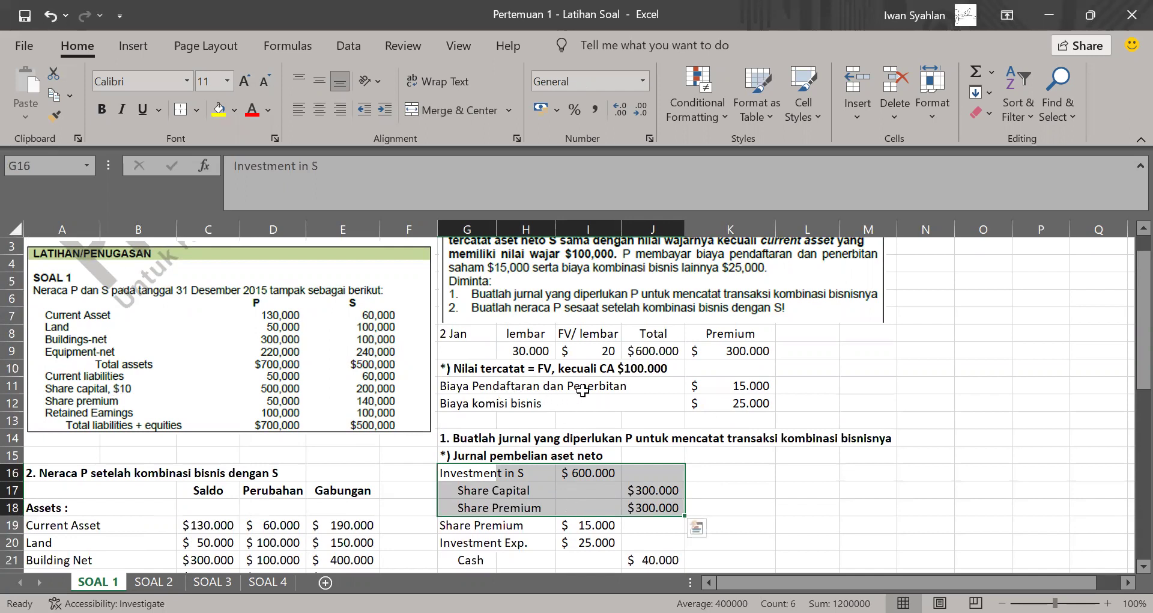
# - Extend the cost label in G11 to read "Biaya Pendaftaran dan Penerbitan saham"
pyautogui.click(655, 388)
pyautogui.doubleClick(638, 386)
pyautogui.write('saham')
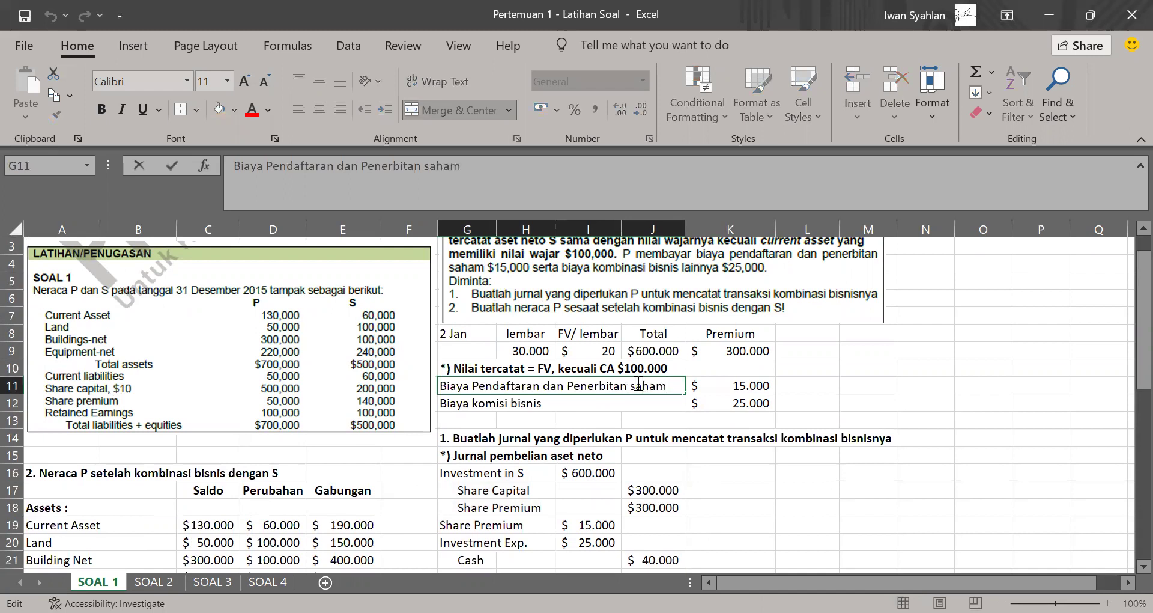
pyautogui.press('Return')
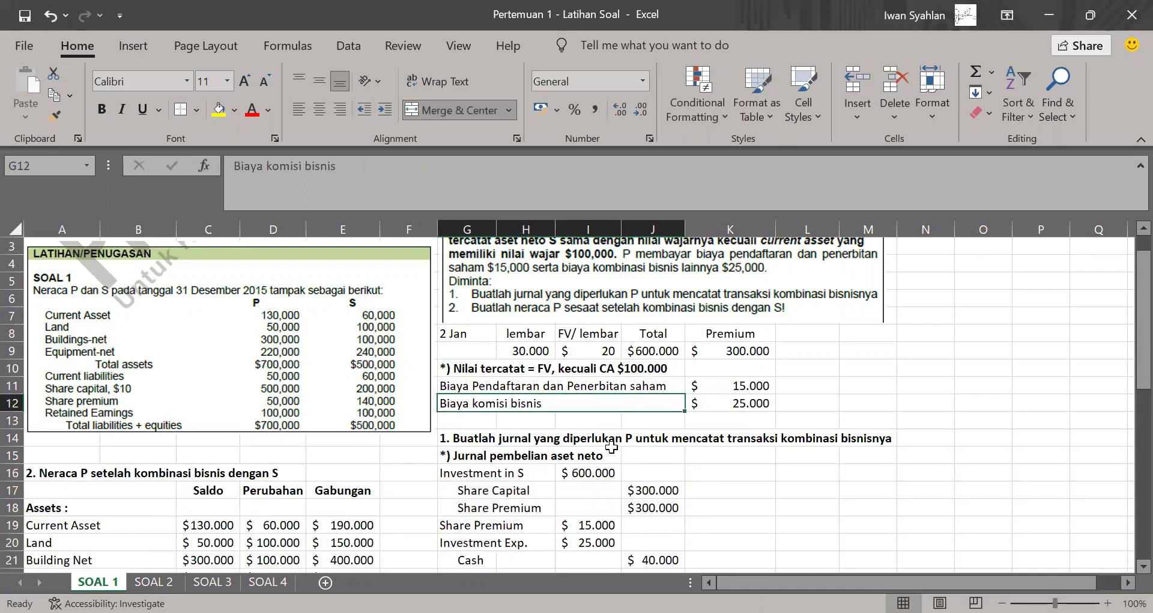
# - Correct the cost label in G12 to read "Biaya kombinasi bisnis"
pyautogui.scroll(-1, 612, 445)
pyautogui.scroll(1, 611, 446)
pyautogui.doubleClick(501, 403)
pyautogui.write('bi')
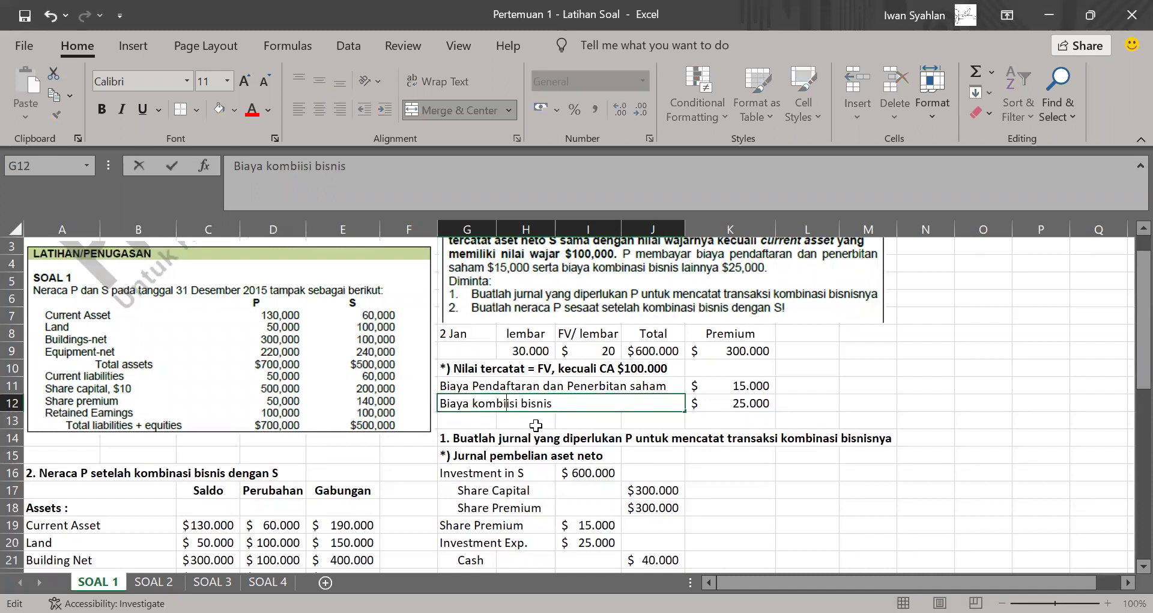
pyautogui.press('Delete')
pyautogui.press('Delete')
pyautogui.press('Delete')
pyautogui.write('nasi')
pyautogui.click(635, 483)
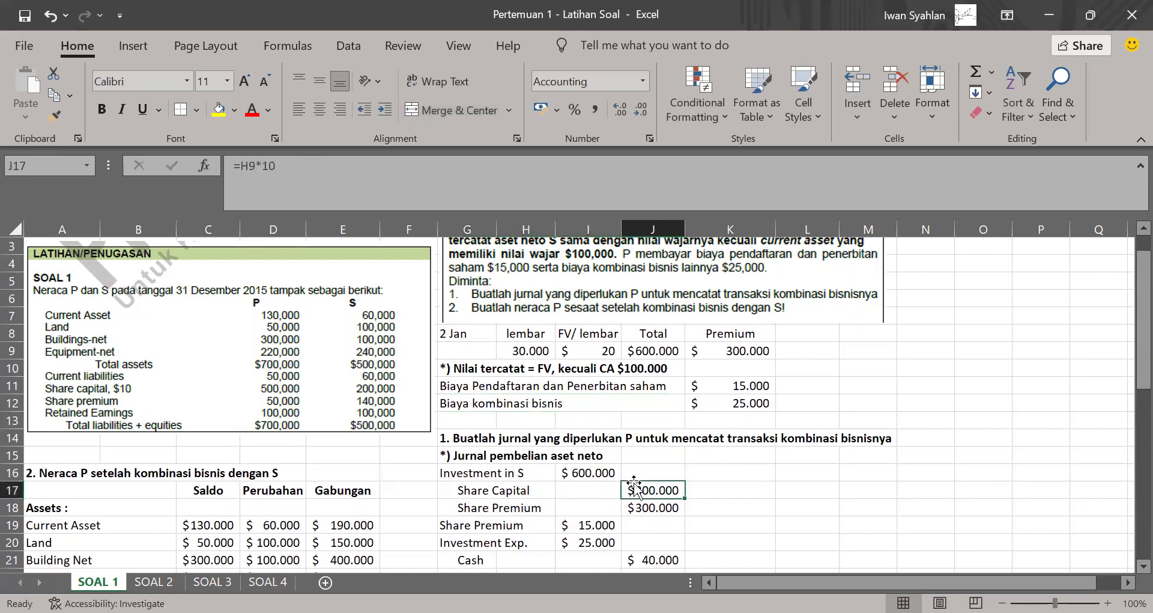
# - Examine the Share Premium and Investment Exp. debits in the purchase journal and the Cash credit formula in J21
pyautogui.scroll(-1, 661, 468)
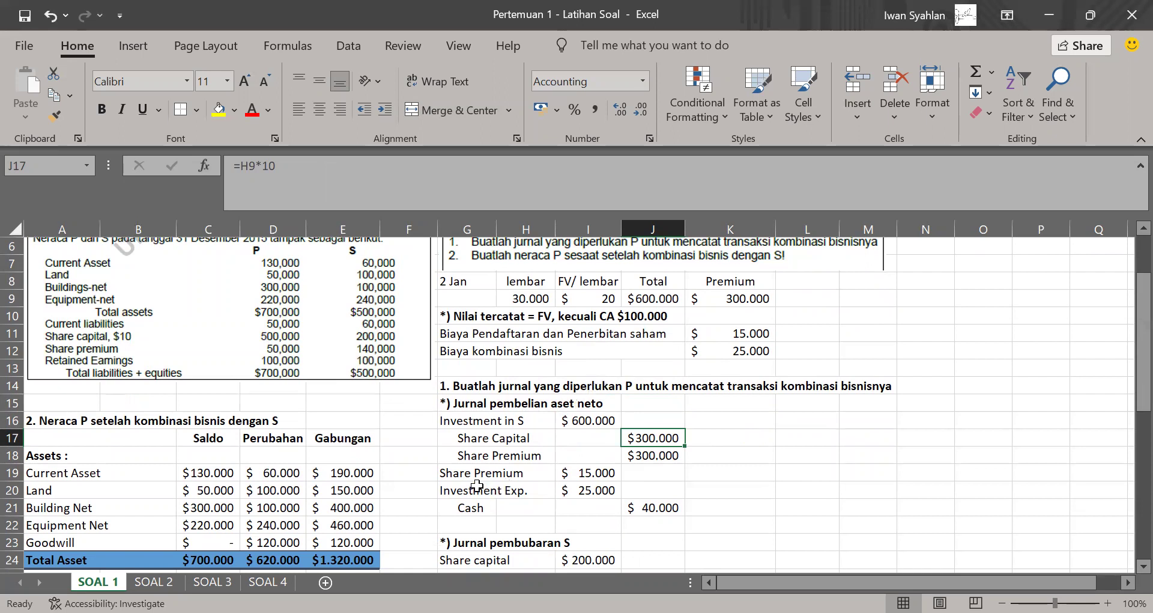
pyautogui.moveTo(451, 474); pyautogui.dragTo(560, 472)
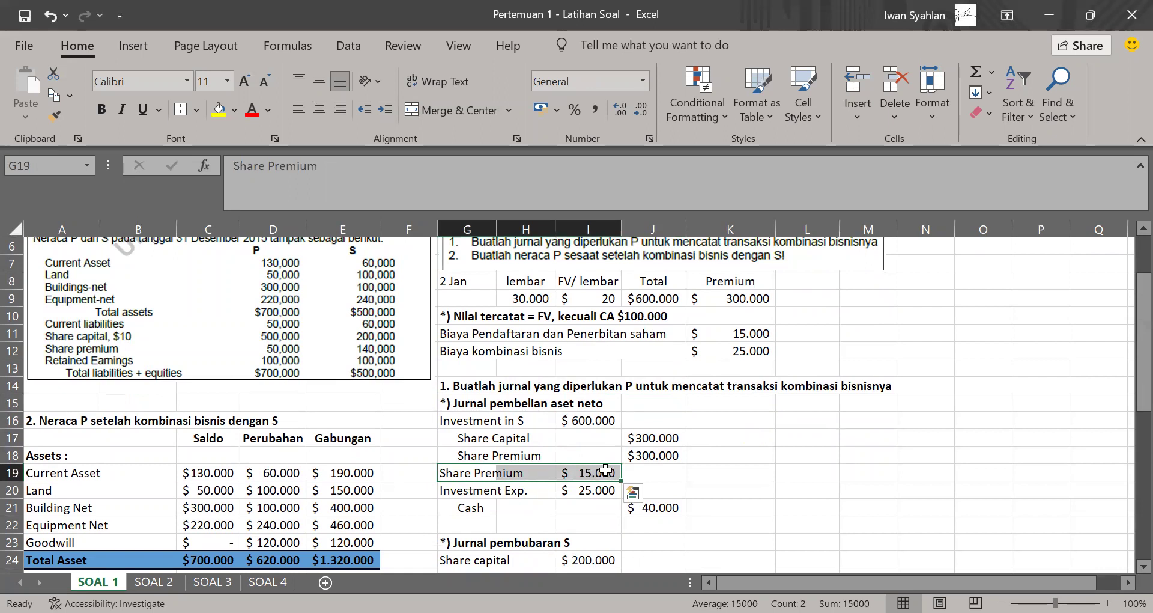
pyautogui.click(580, 474)
pyautogui.moveTo(457, 488); pyautogui.dragTo(522, 491)
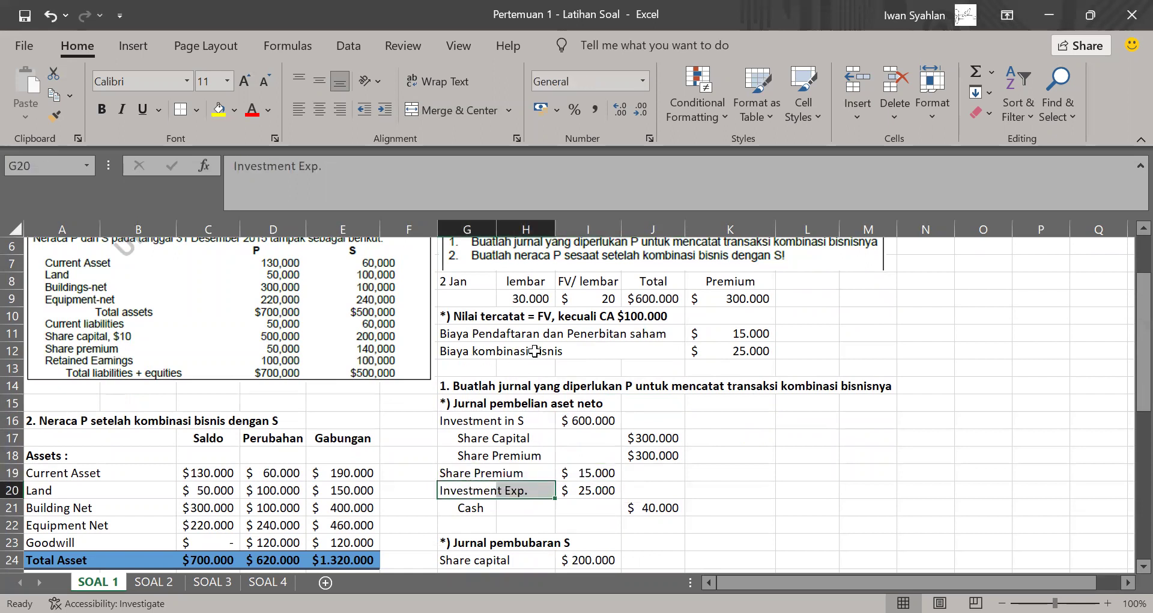
pyautogui.click(652, 438)
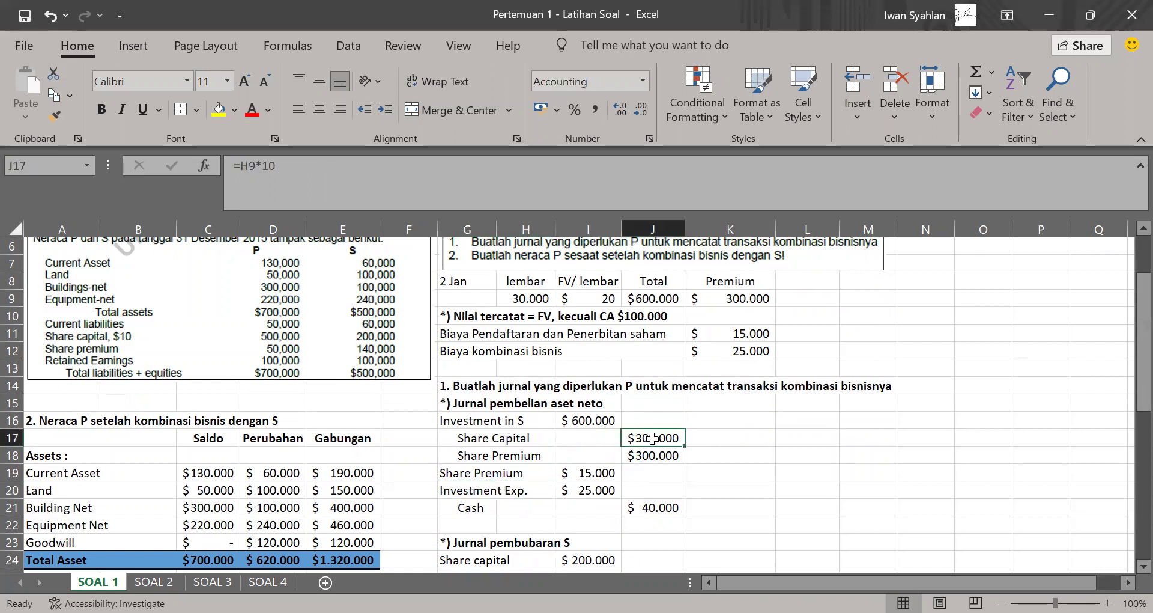
pyautogui.click(475, 508)
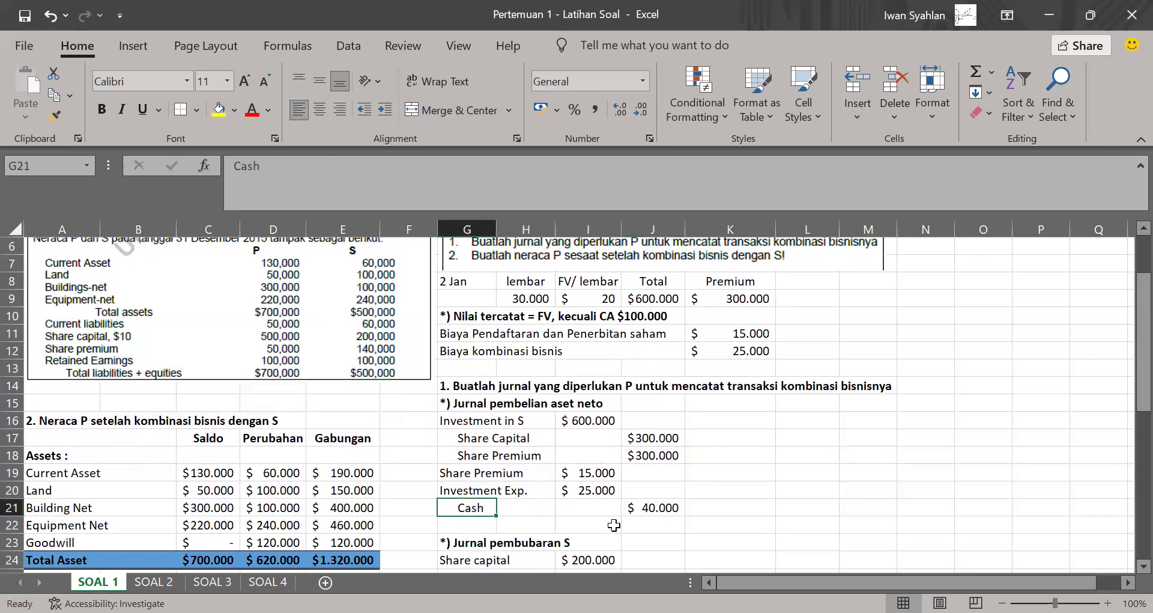
pyautogui.click(649, 509)
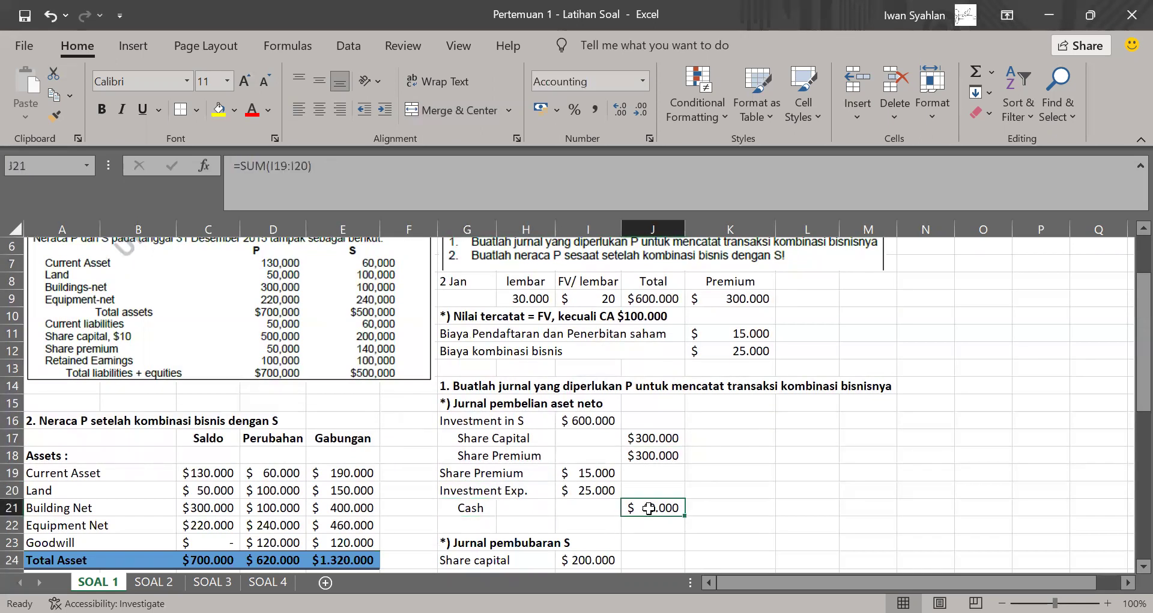
# - Change the Cash label in G21 of the purchase journal to read "Cash/ CA"
pyautogui.click(476, 512)
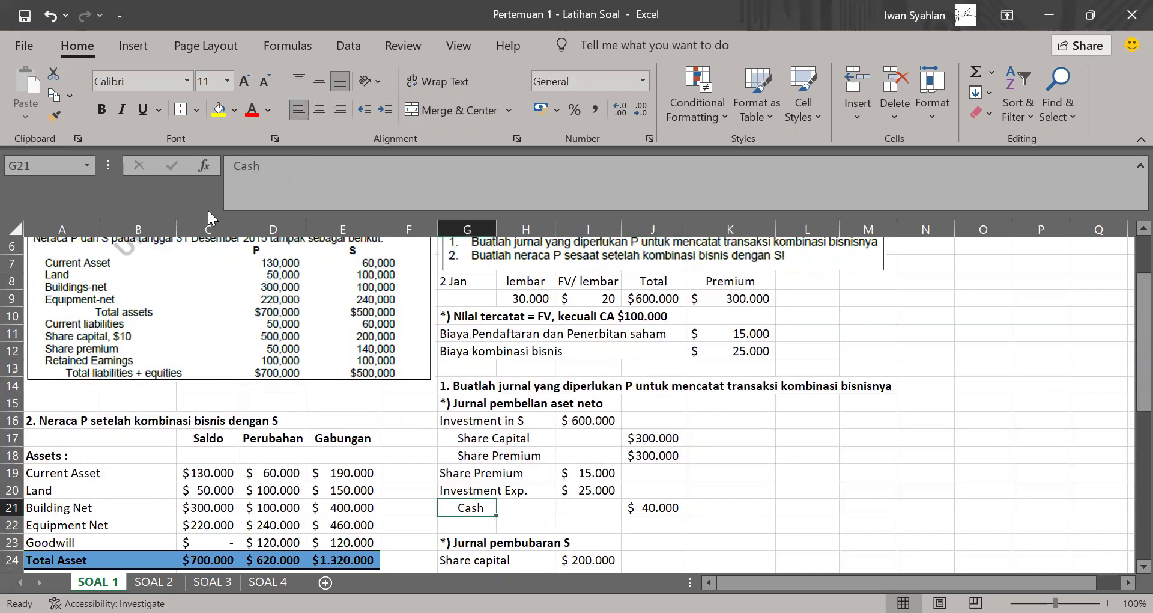
pyautogui.click(389, 170)
pyautogui.write('/ S')
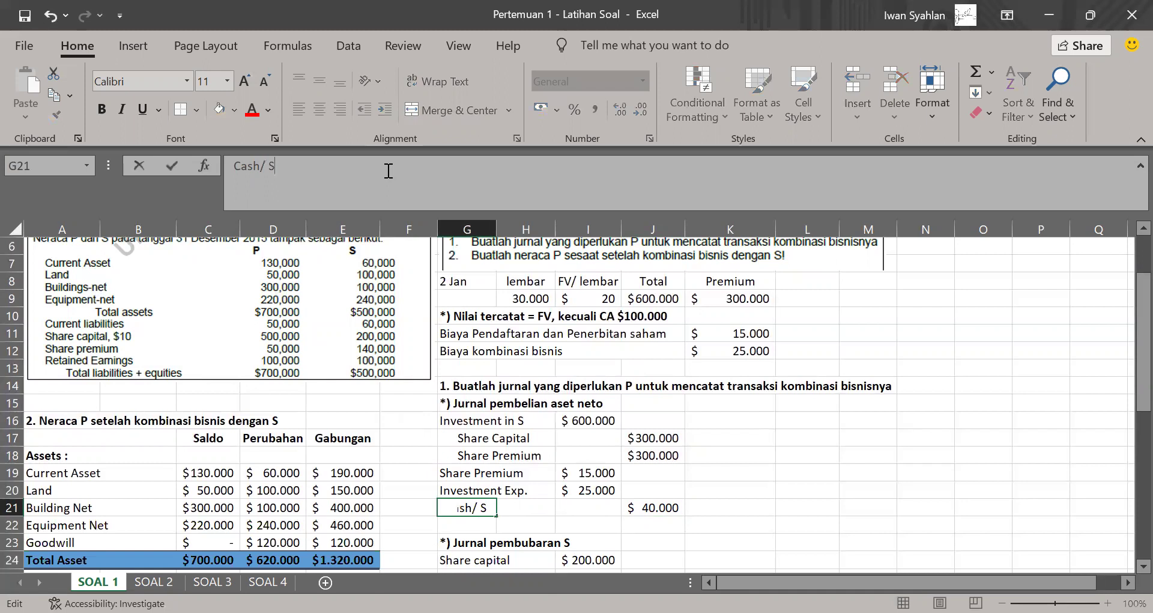
pyautogui.press('Return')
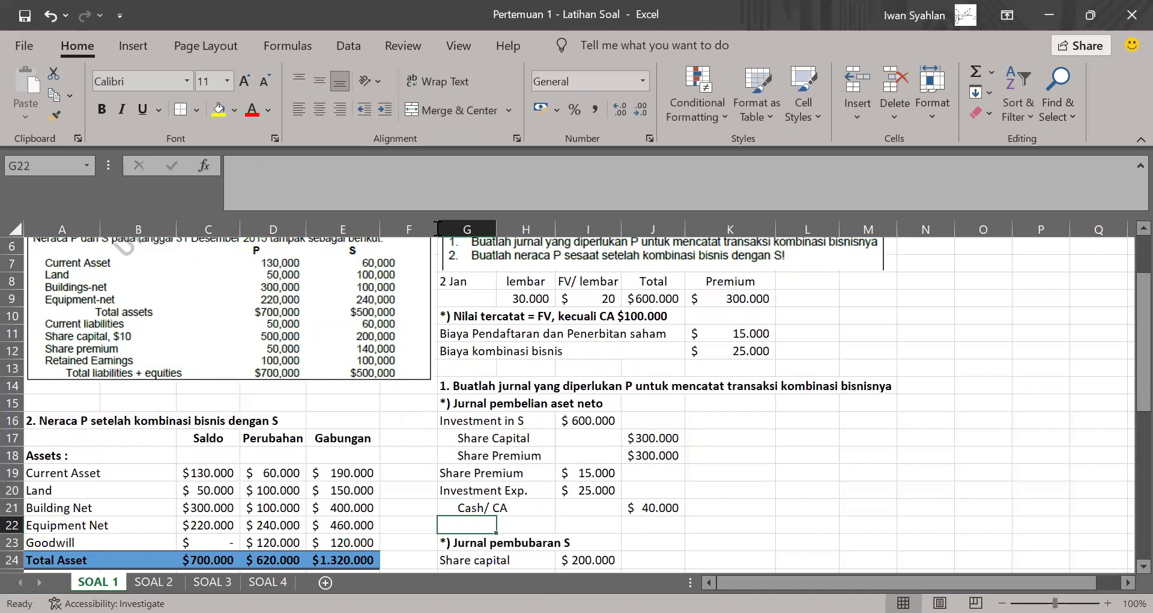
# - Review the complete net asset purchase journal in G16:J21 against the problem statement
pyautogui.click(522, 437)
pyautogui.scroll(-1, 520, 433)
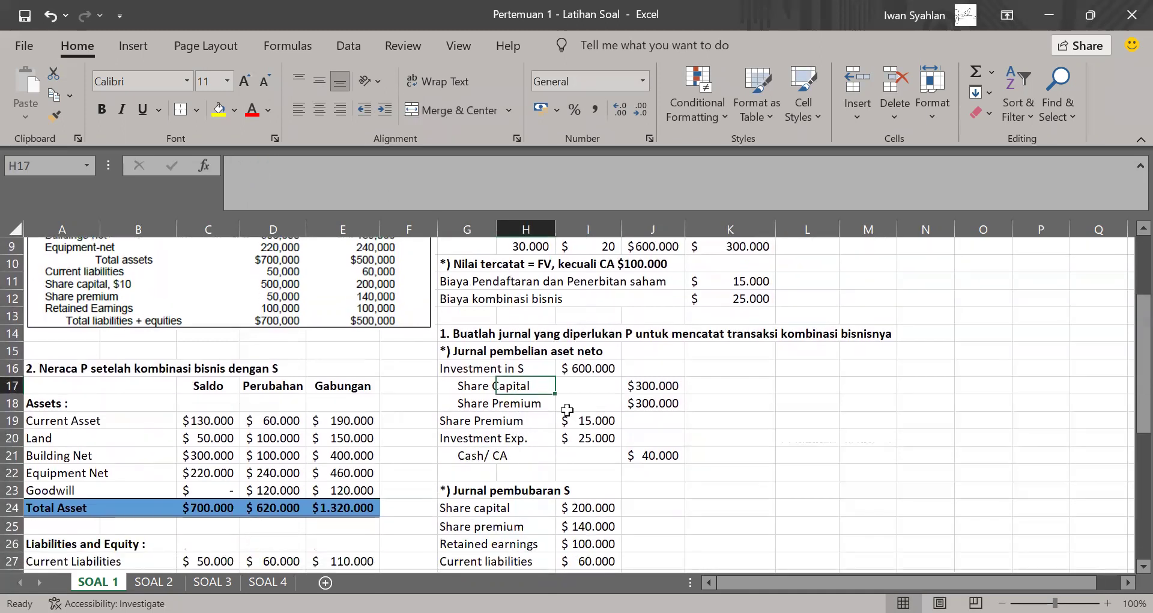
pyautogui.moveTo(461, 367); pyautogui.dragTo(661, 452)
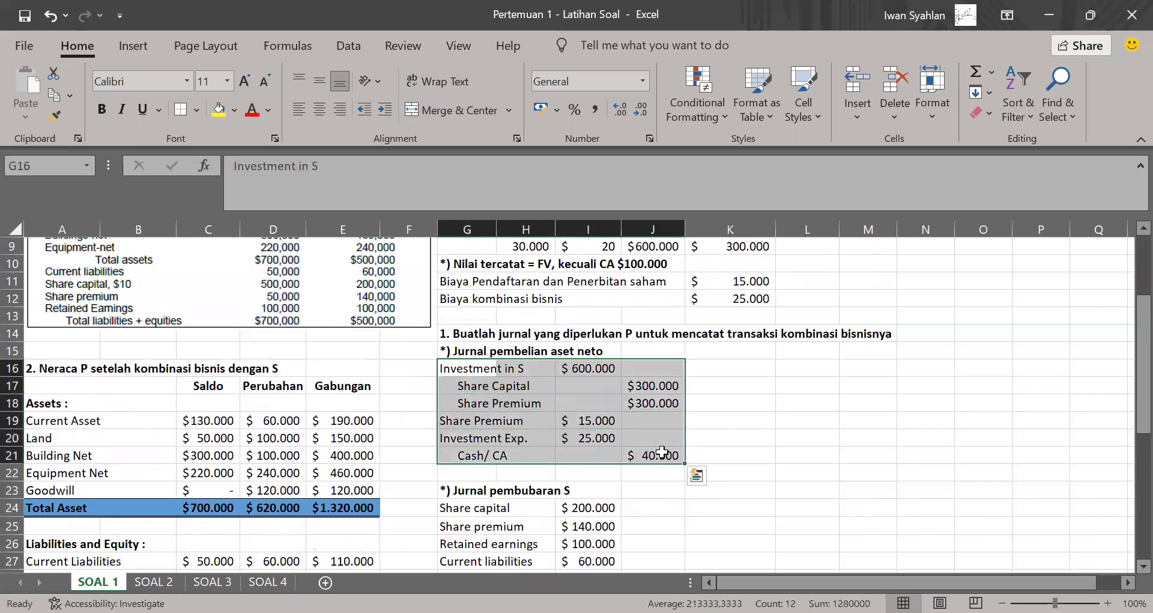
pyautogui.scroll(3, 661, 452)
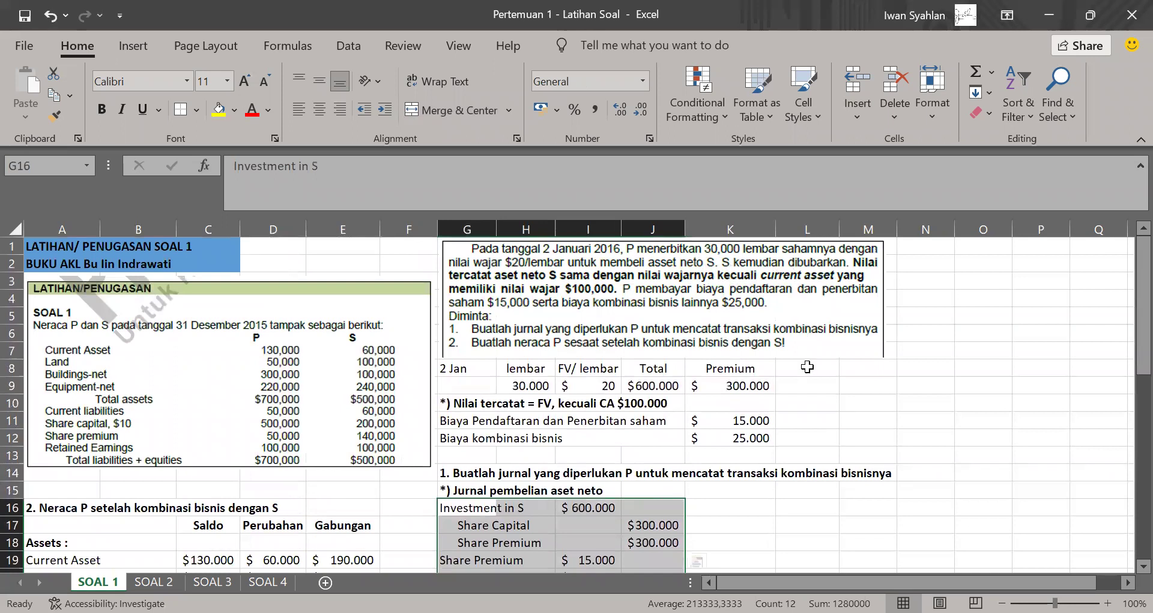
pyautogui.scroll(-4, 808, 367)
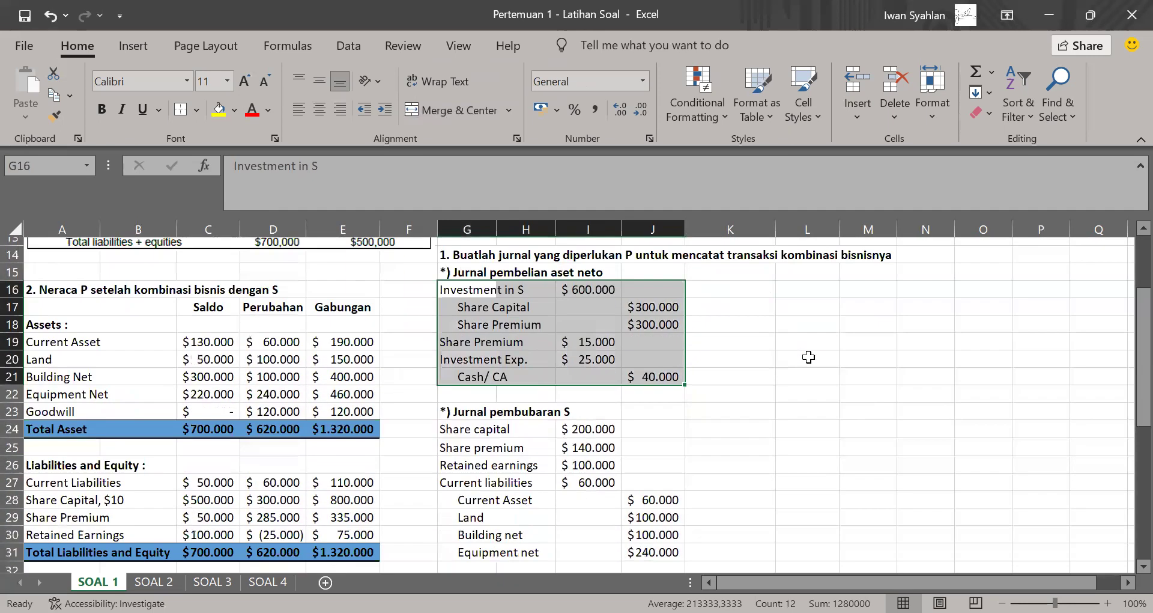
# - Examine the journal for the dissolution of S, from its heading in row 23 through the Equipment net entry
pyautogui.click(452, 409)
pyautogui.moveTo(608, 450); pyautogui.dragTo(652, 562)
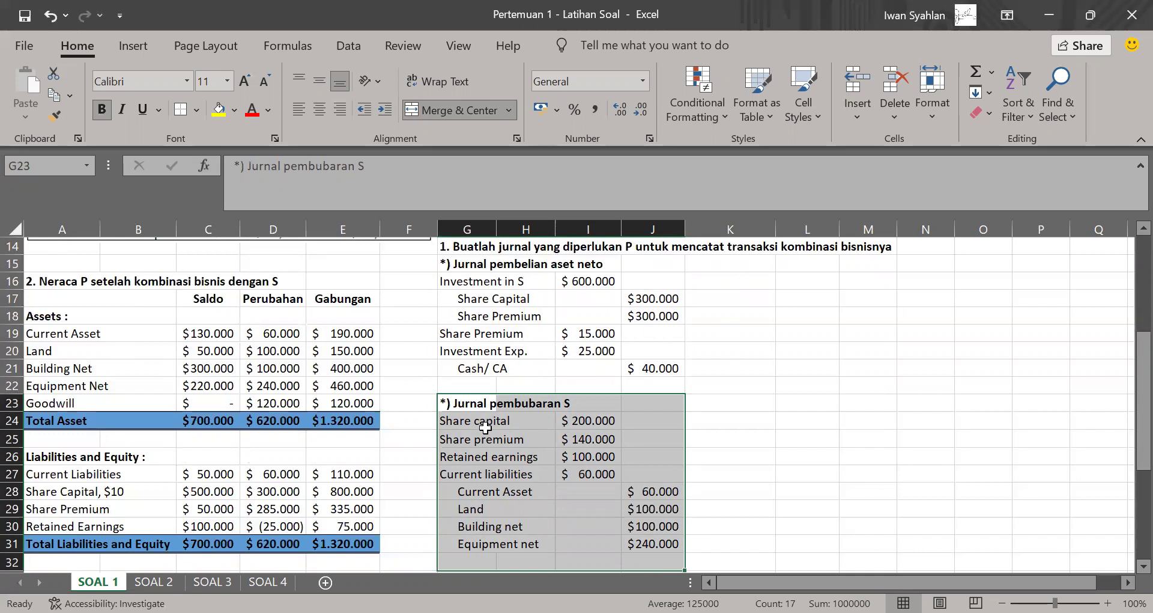
pyautogui.scroll(-1, 486, 428)
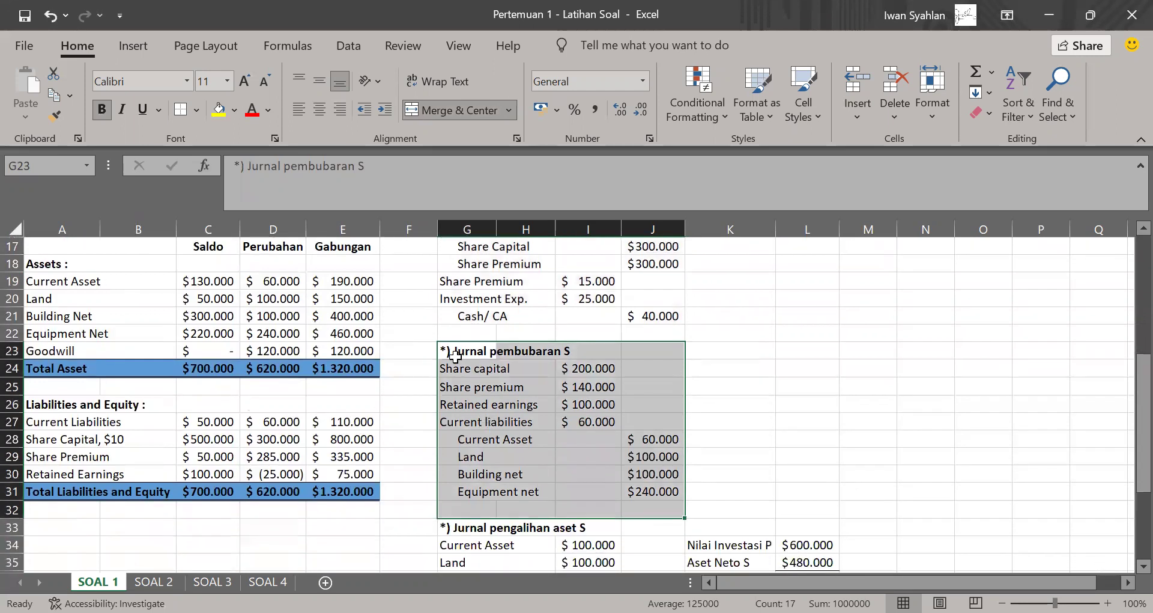
pyautogui.moveTo(425, 350); pyautogui.dragTo(705, 494)
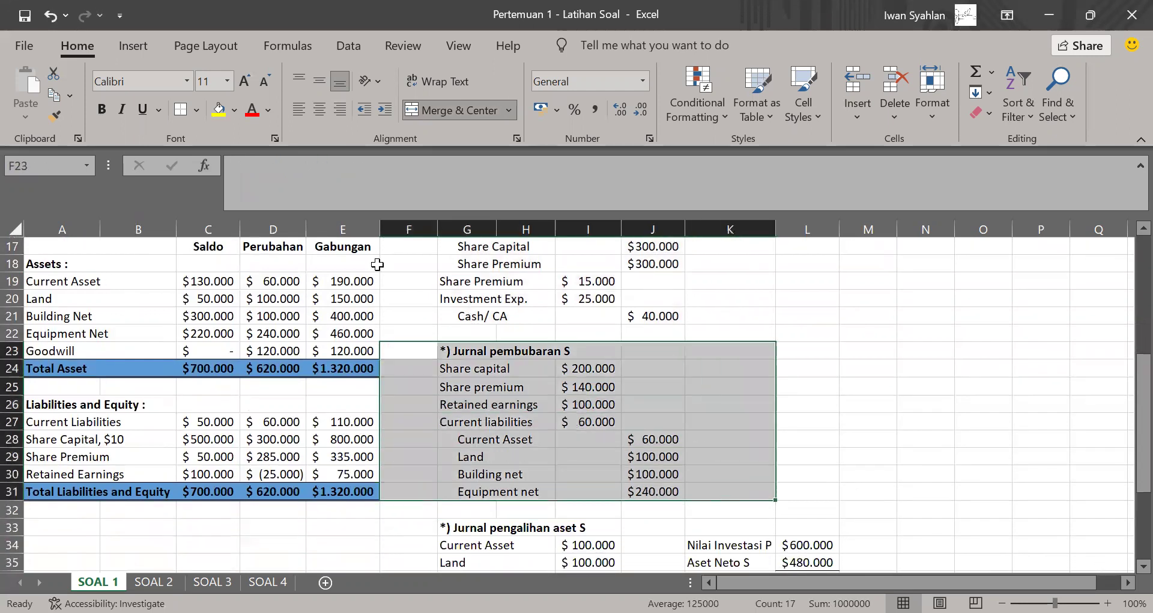
# - Extend the dissolution journal heading in G23 to read "*) Jurnal pembubaran S --> Nilai tercatat"
pyautogui.click(451, 355)
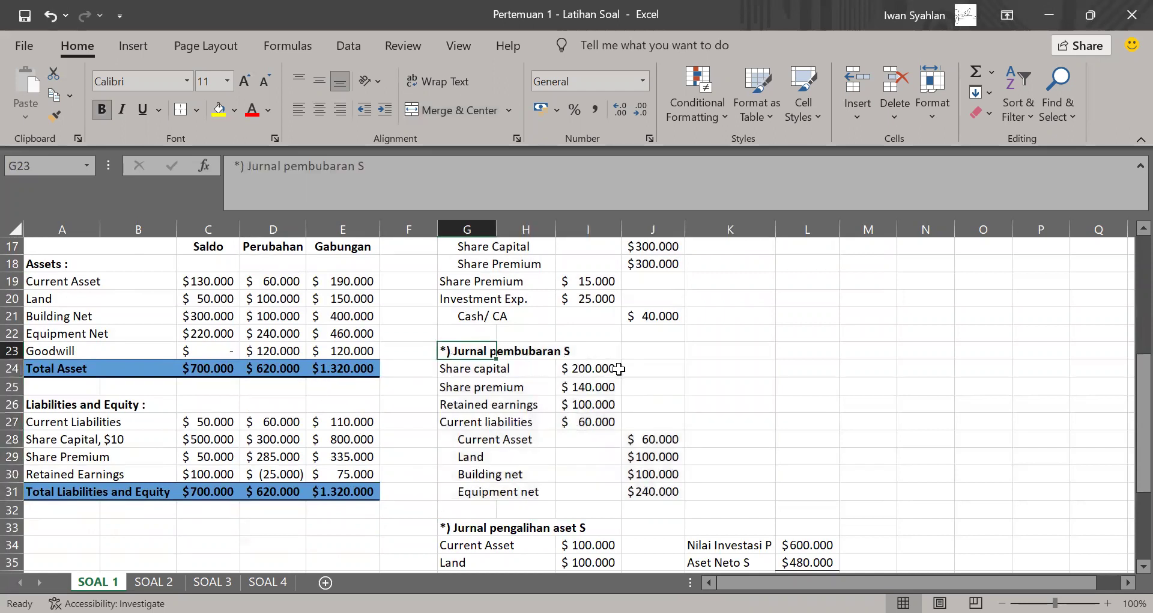
pyautogui.scroll(5, 351, 478)
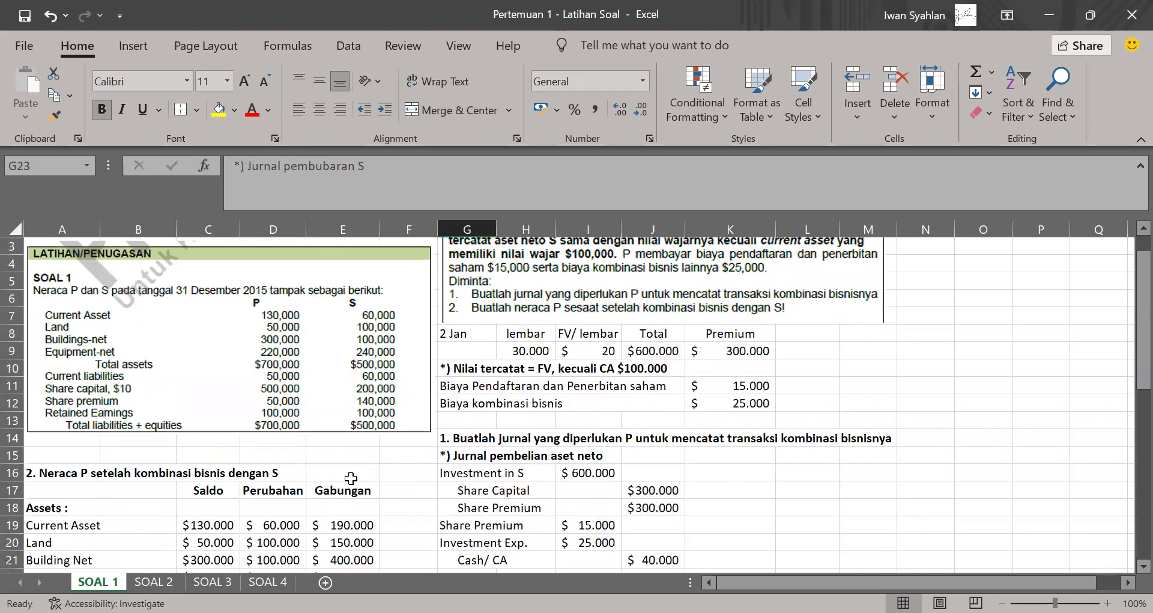
pyautogui.scroll(-7, 372, 354)
pyautogui.scroll(-4, 371, 352)
pyautogui.scroll(6, 373, 349)
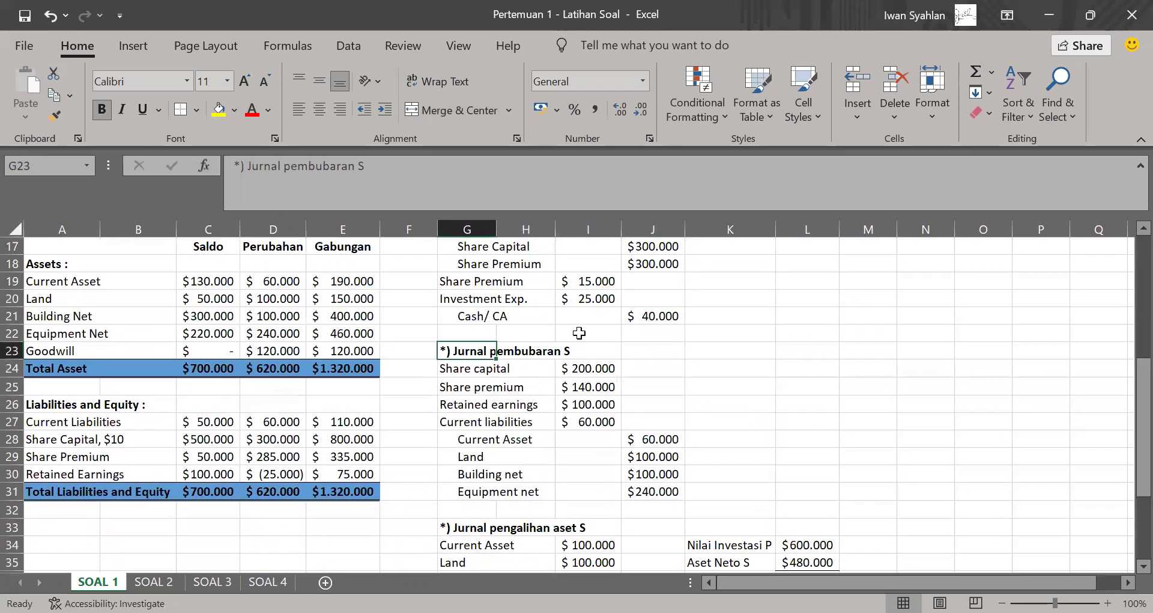
pyautogui.click(477, 176)
pyautogui.write('--> Nilai tercatat')
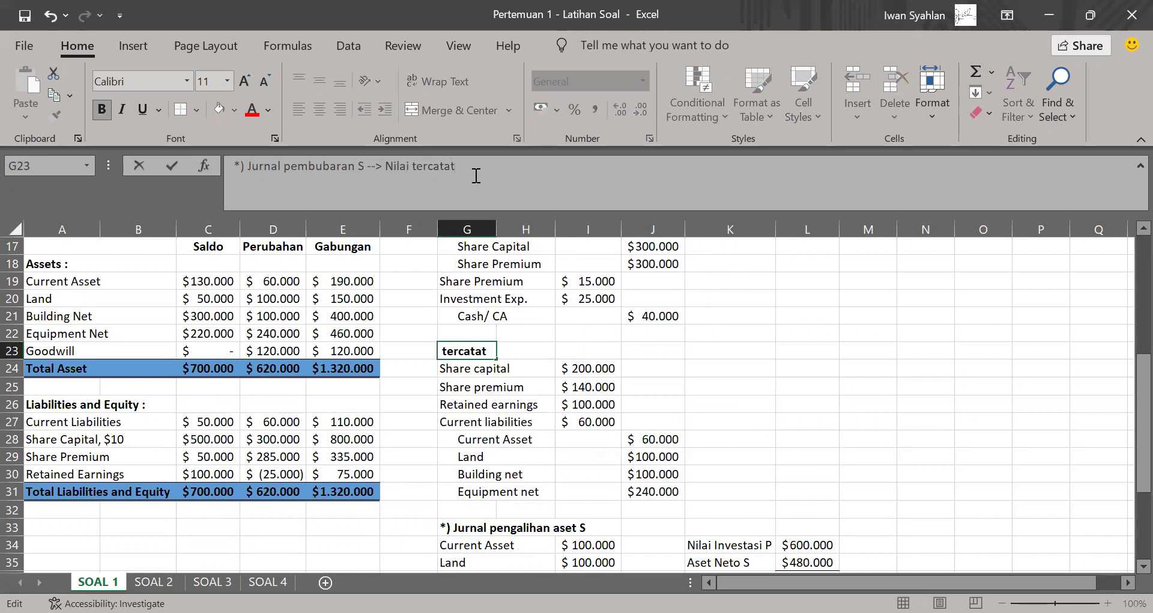
pyautogui.press('Return')
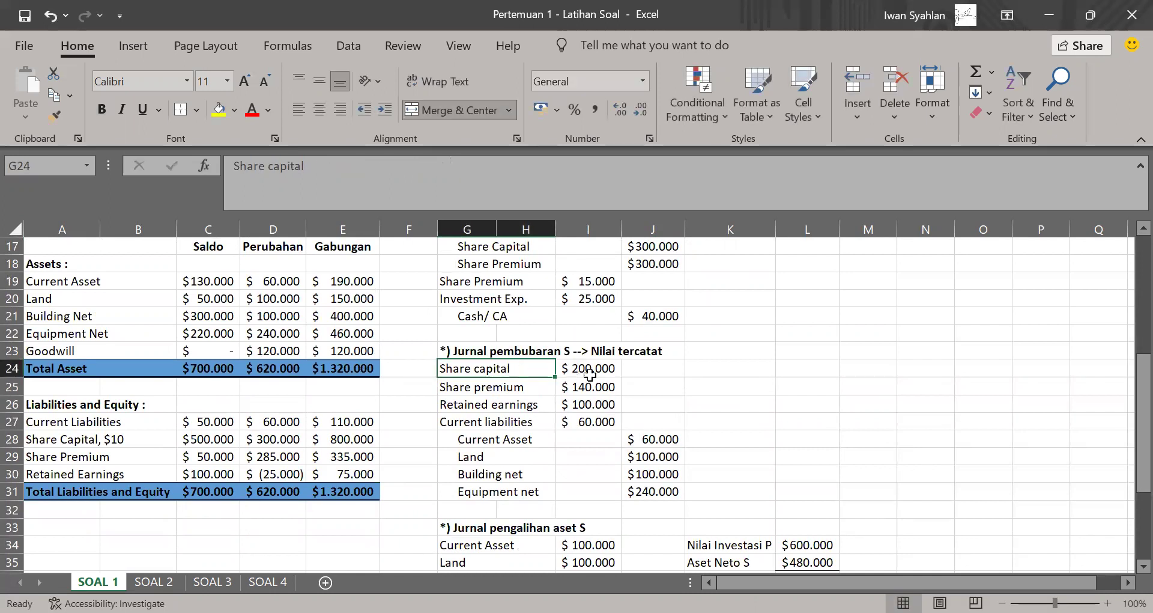
# - Check the dissolution journal's debit entries, Share capital through Current liabilities, against S's figures in the problem's balance sheet
pyautogui.scroll(3, 593, 374)
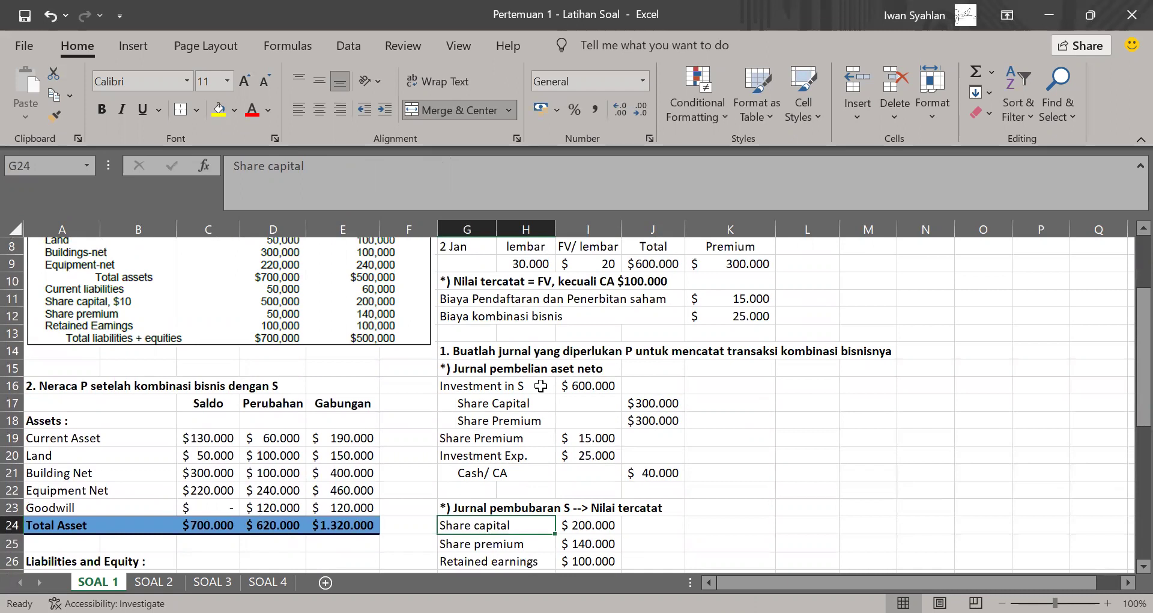
pyautogui.press('Down')
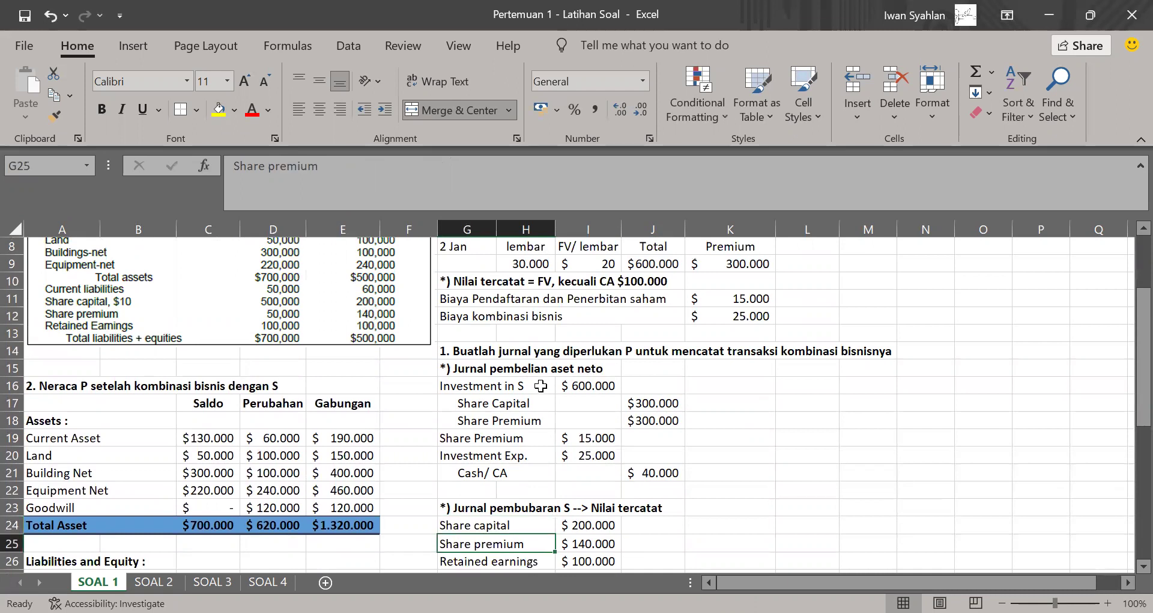
pyautogui.press('Down')
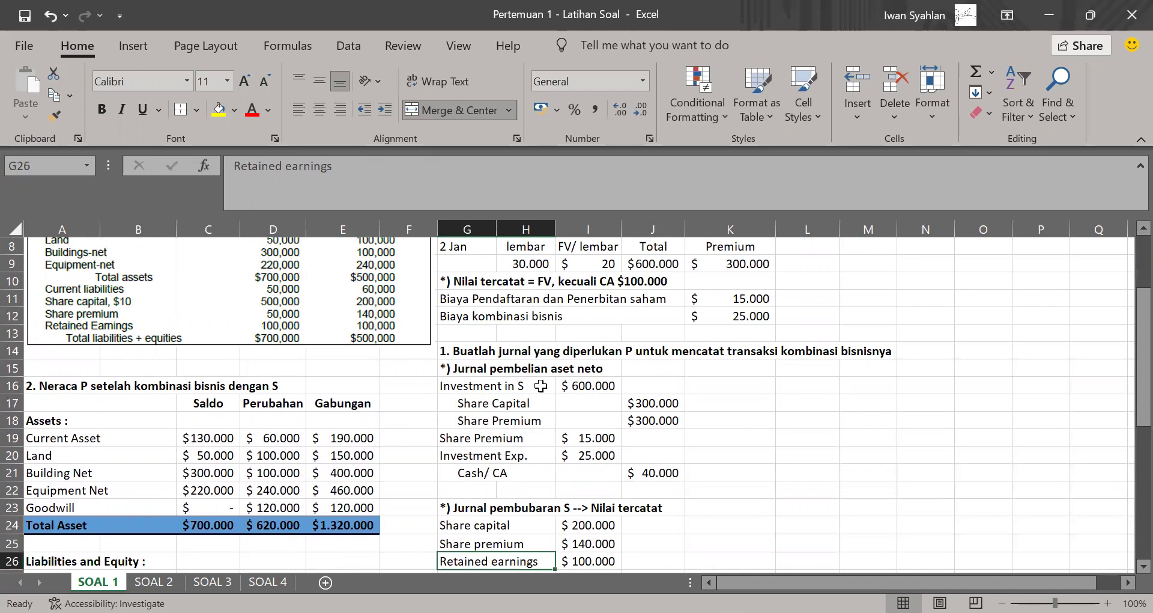
pyautogui.press('Down')
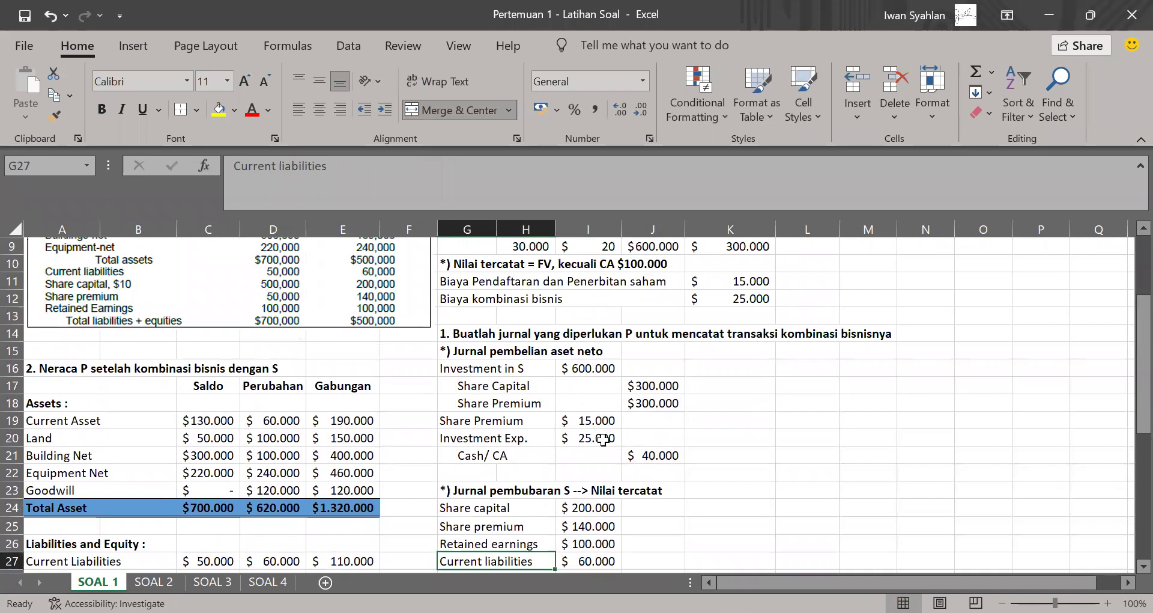
pyautogui.scroll(-1, 603, 439)
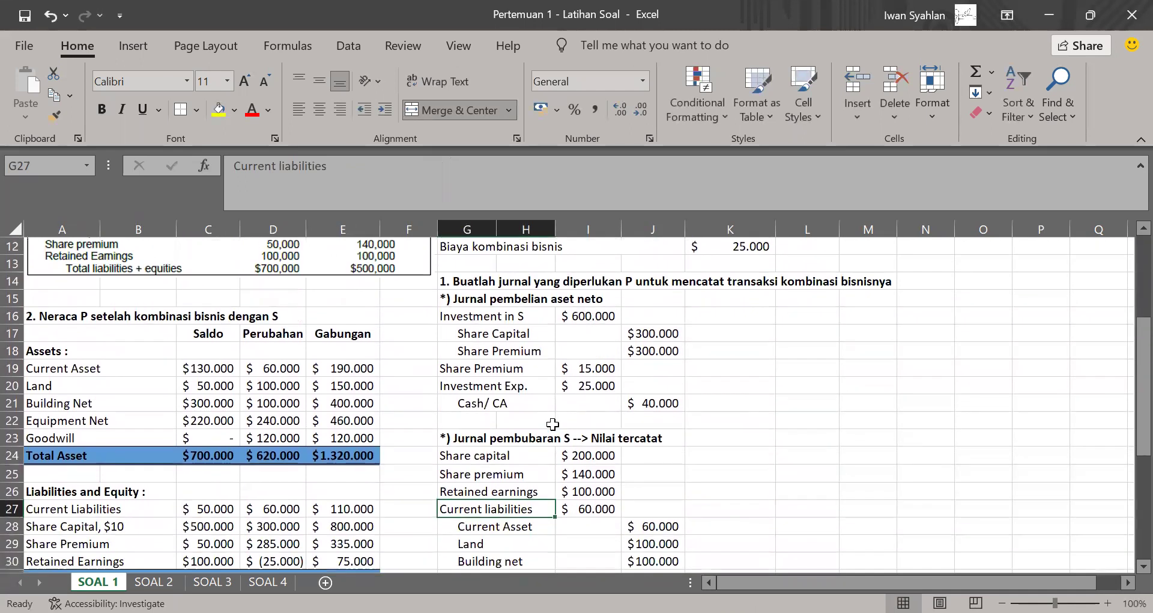
# - Check the dissolution journal's credit entries, Current Asset through Equipment net, against S's carrying amounts, then review all amounts in I24:J31
pyautogui.press('Down')
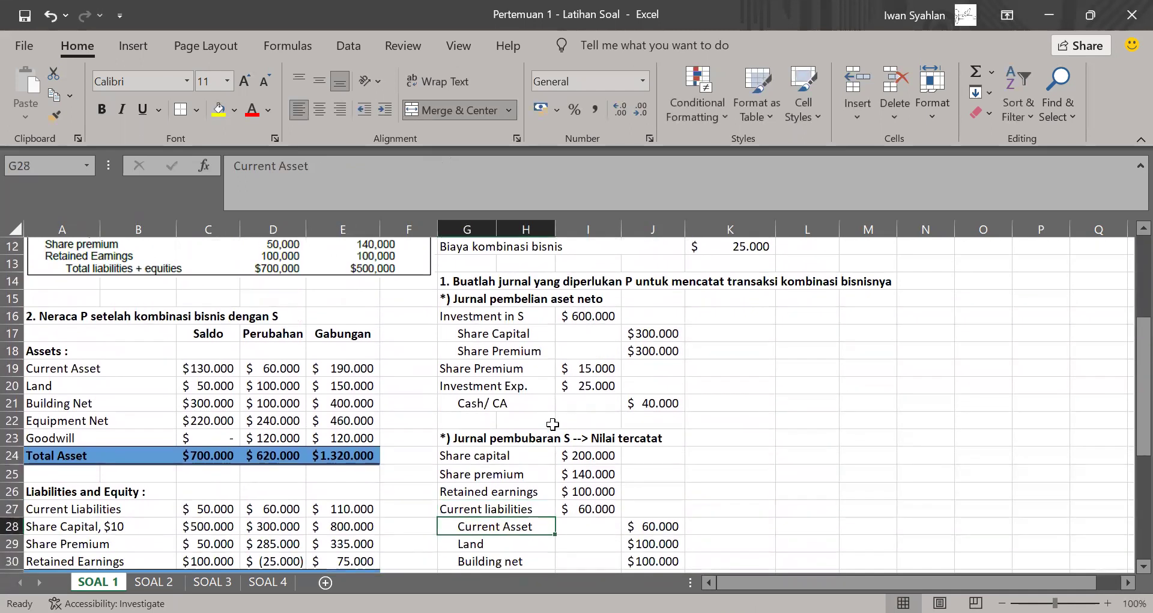
pyautogui.scroll(2, 534, 403)
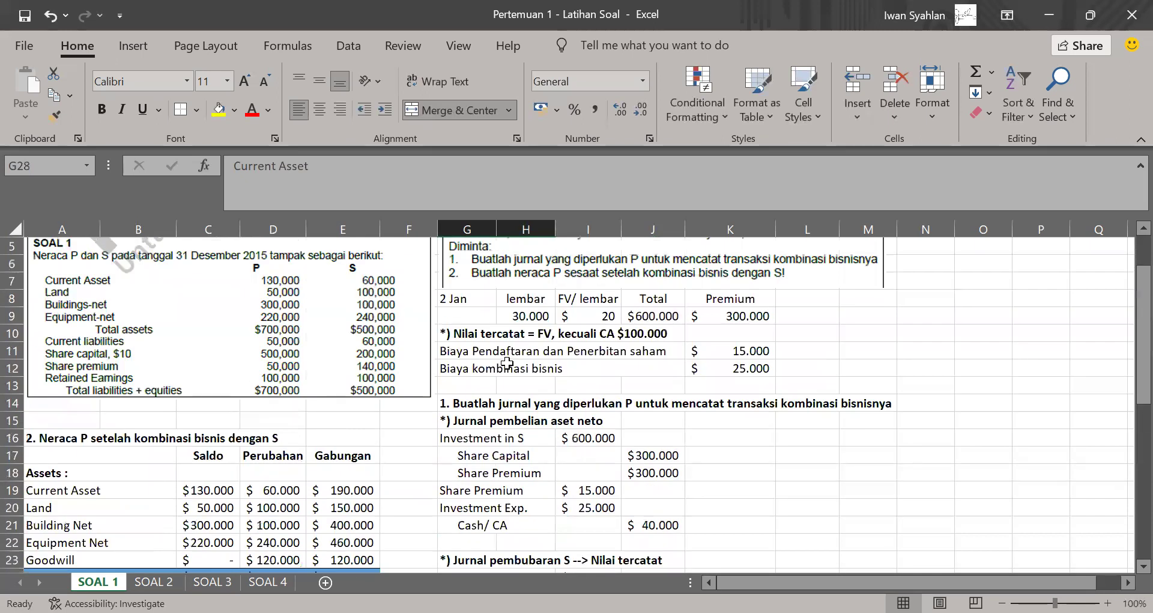
pyautogui.scroll(2, 533, 371)
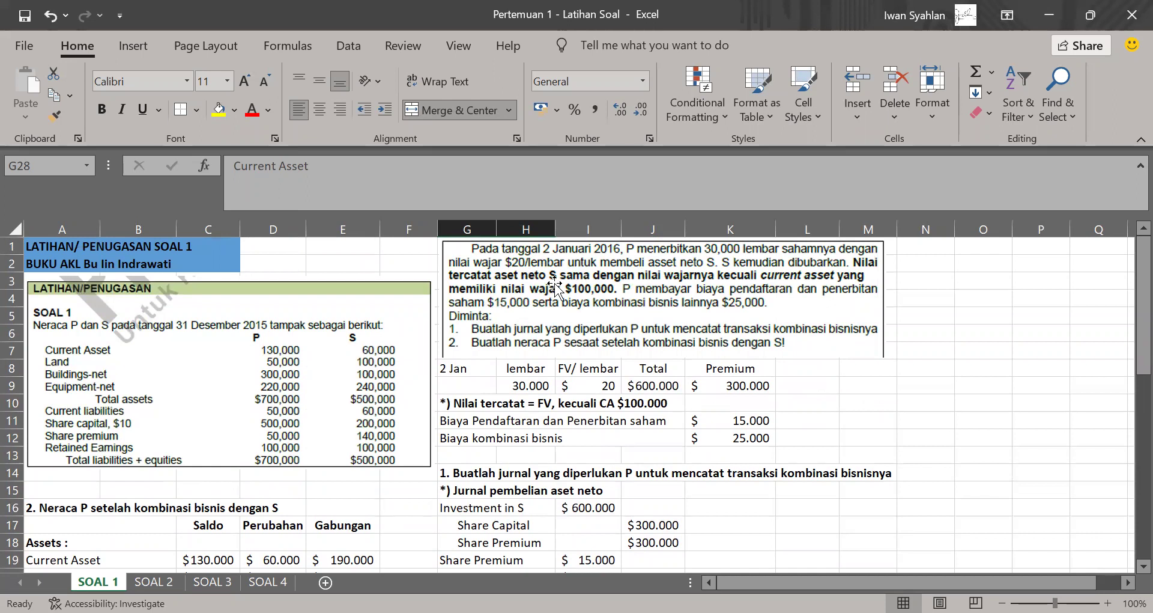
pyautogui.scroll(-3, 501, 450)
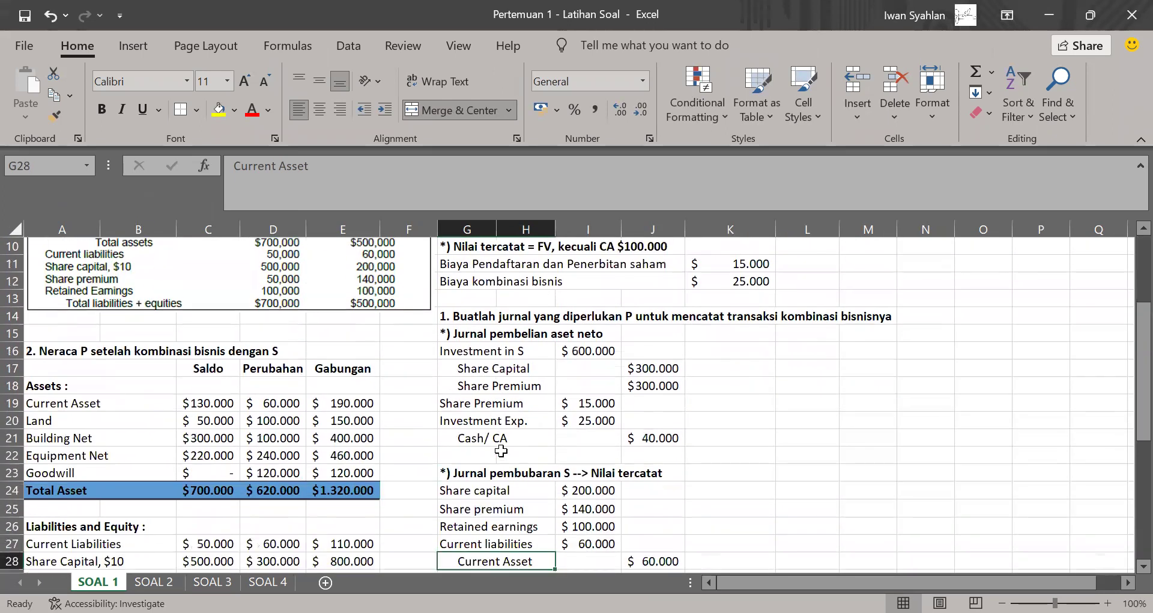
pyautogui.press('Down')
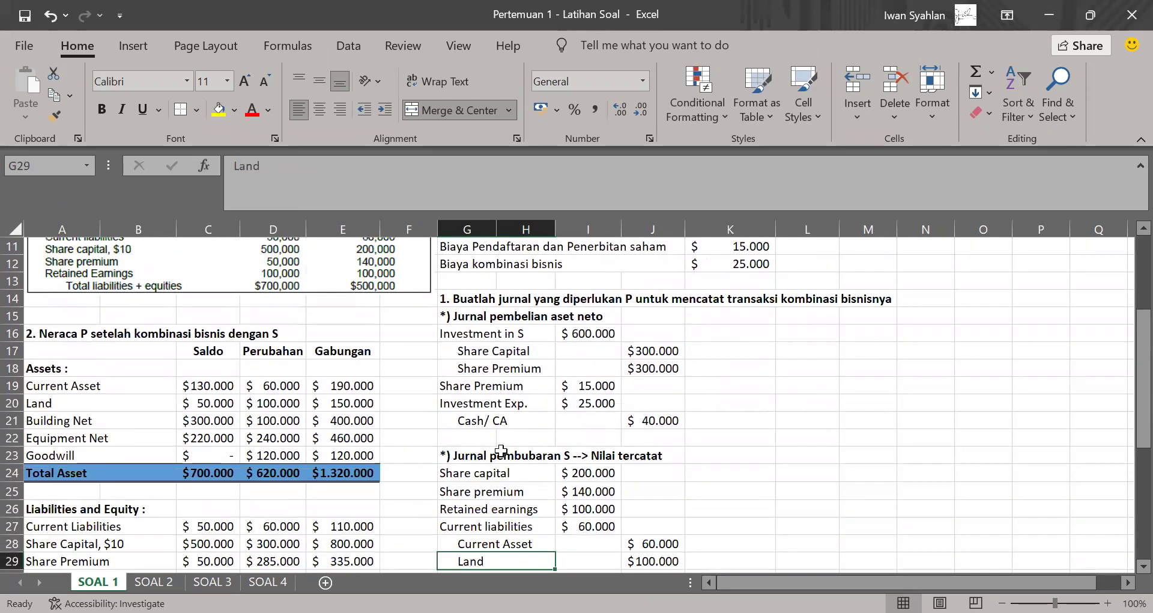
pyautogui.scroll(1, 501, 450)
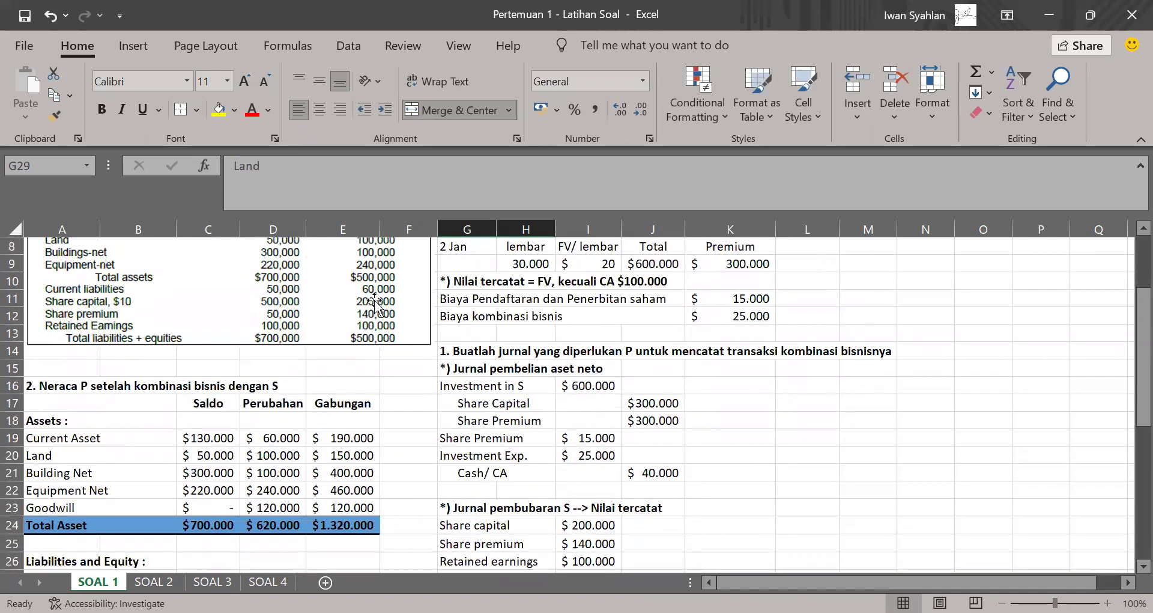
pyautogui.press('Down')
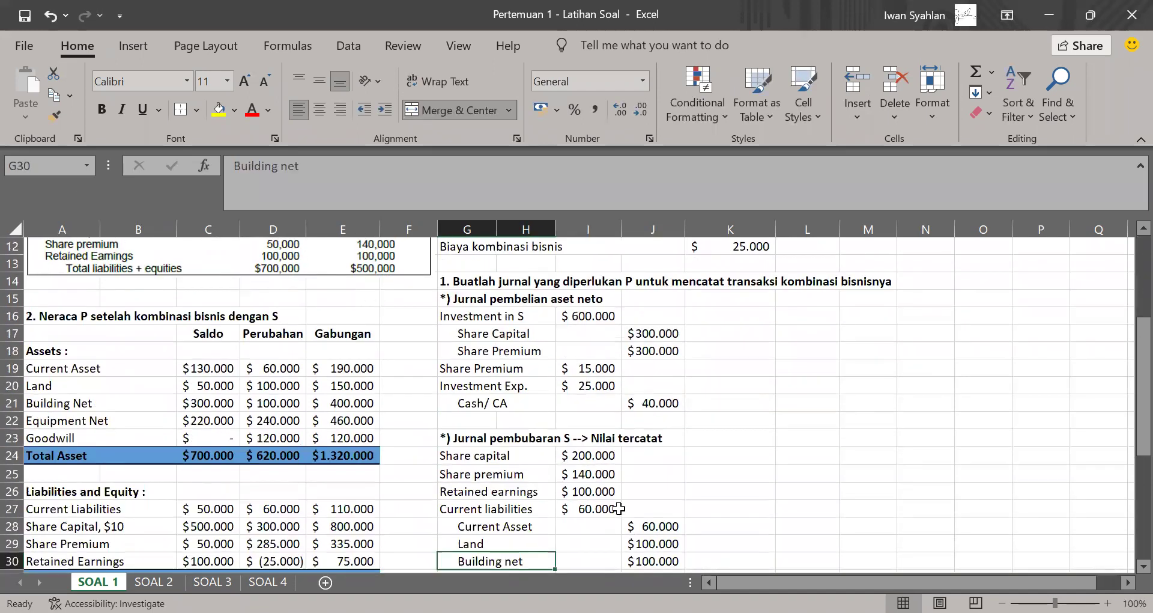
pyautogui.scroll(-1, 619, 508)
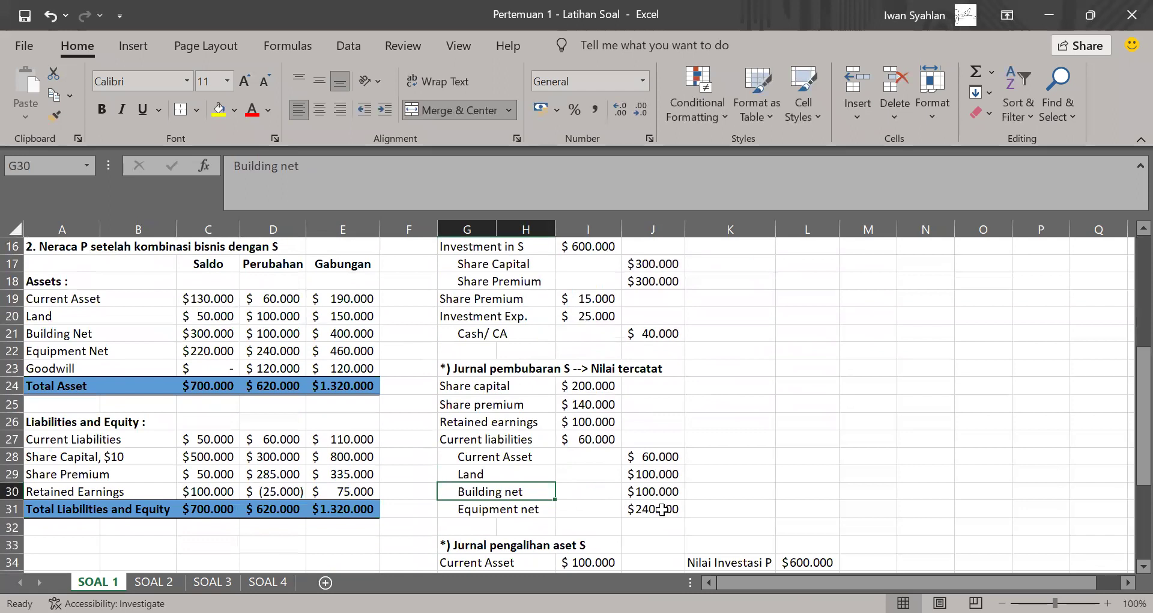
pyautogui.click(659, 509)
pyautogui.moveTo(600, 385); pyautogui.dragTo(652, 510)
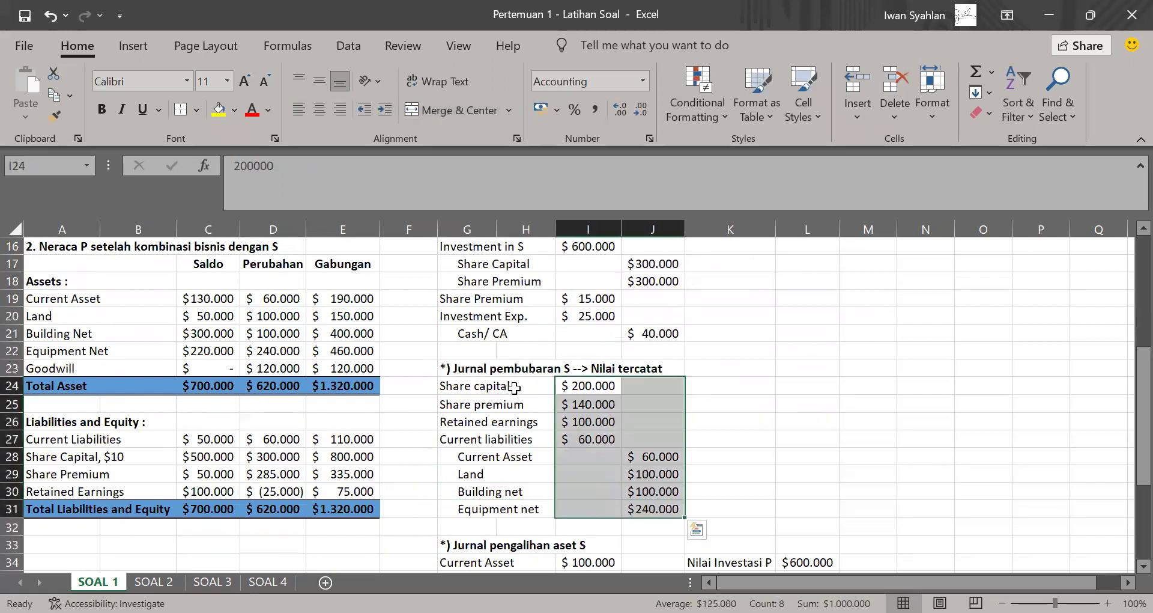
# - Review the dissolution journal in G24:J31, then check the transfer journal's Current Asset amount against the fair value stated in the problem
pyautogui.click(528, 389)
pyautogui.moveTo(529, 389); pyautogui.dragTo(641, 507)
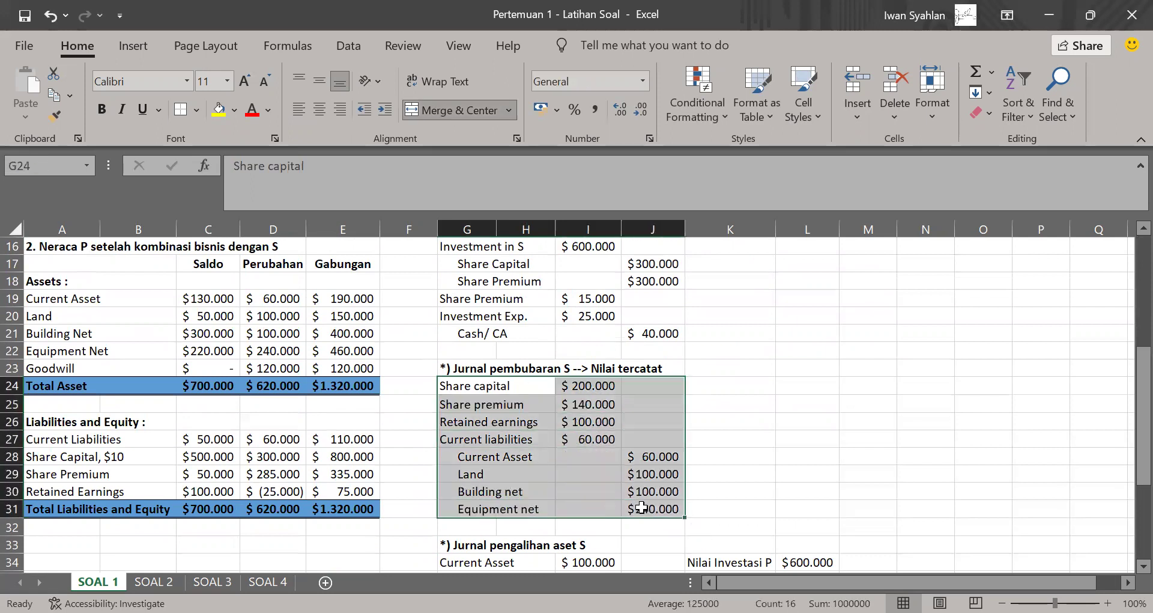
pyautogui.click(597, 475)
pyautogui.scroll(5, 596, 476)
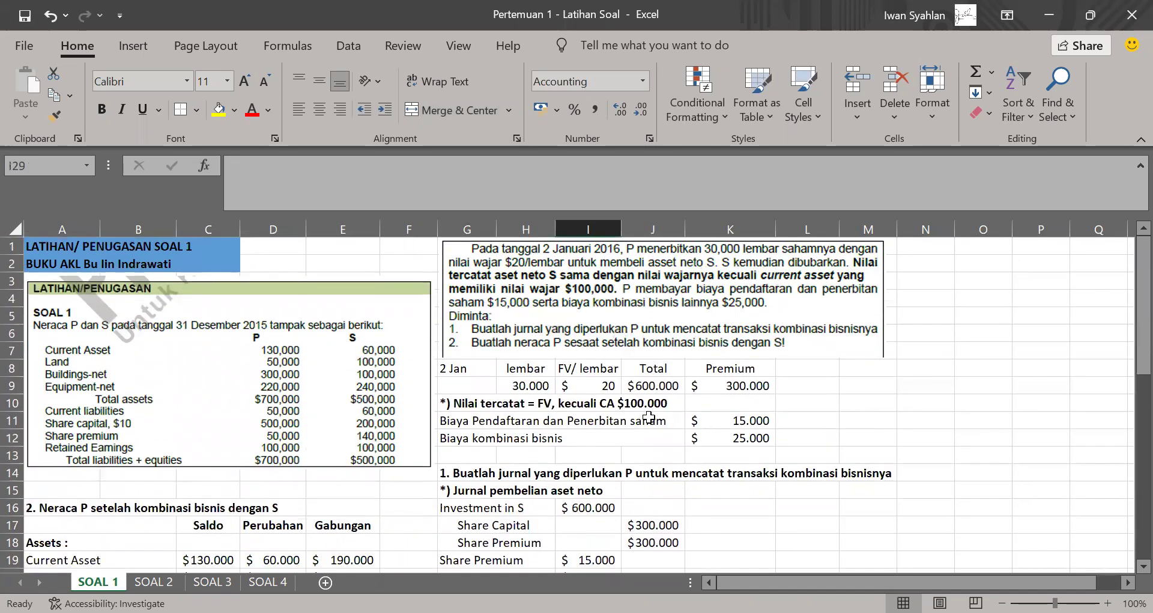
pyautogui.scroll(-8, 699, 385)
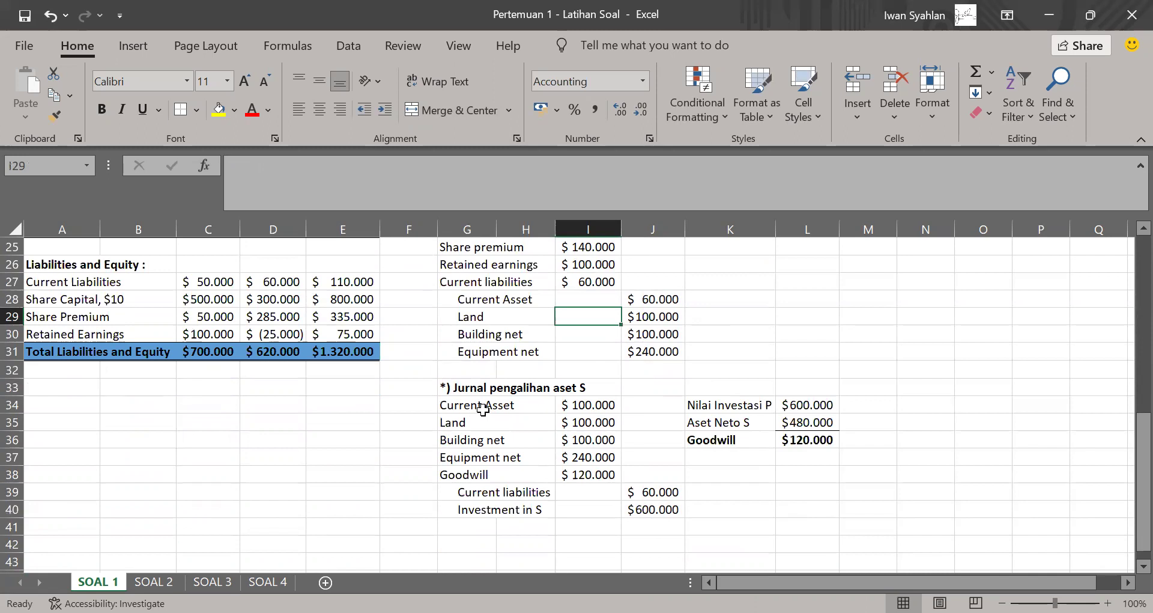
pyautogui.click(483, 409)
pyautogui.press('Right')
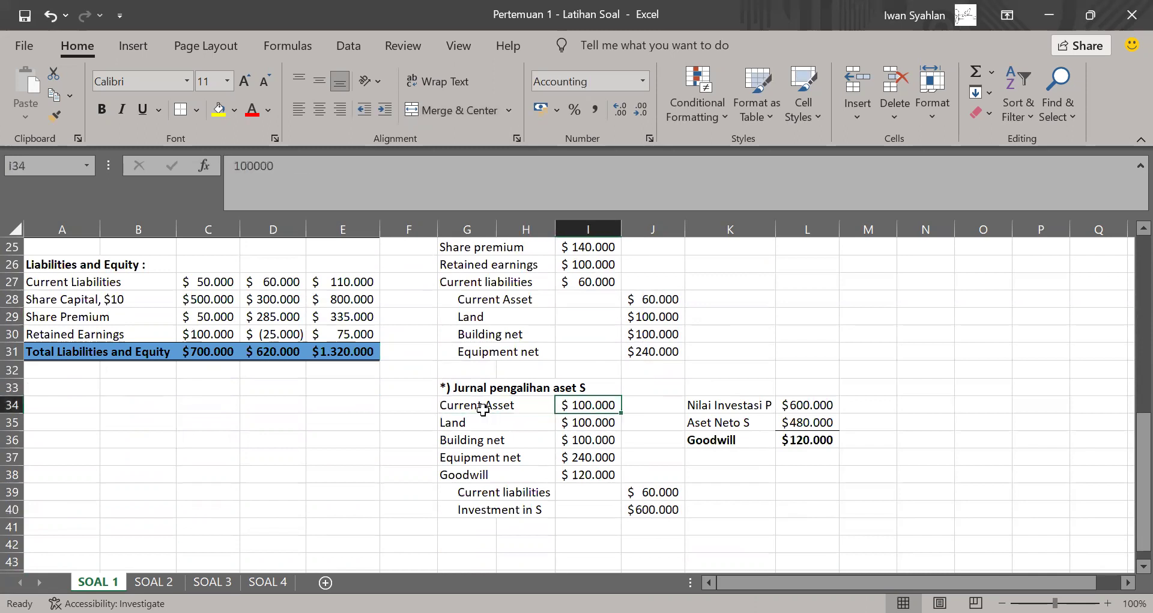
pyautogui.scroll(7, 483, 409)
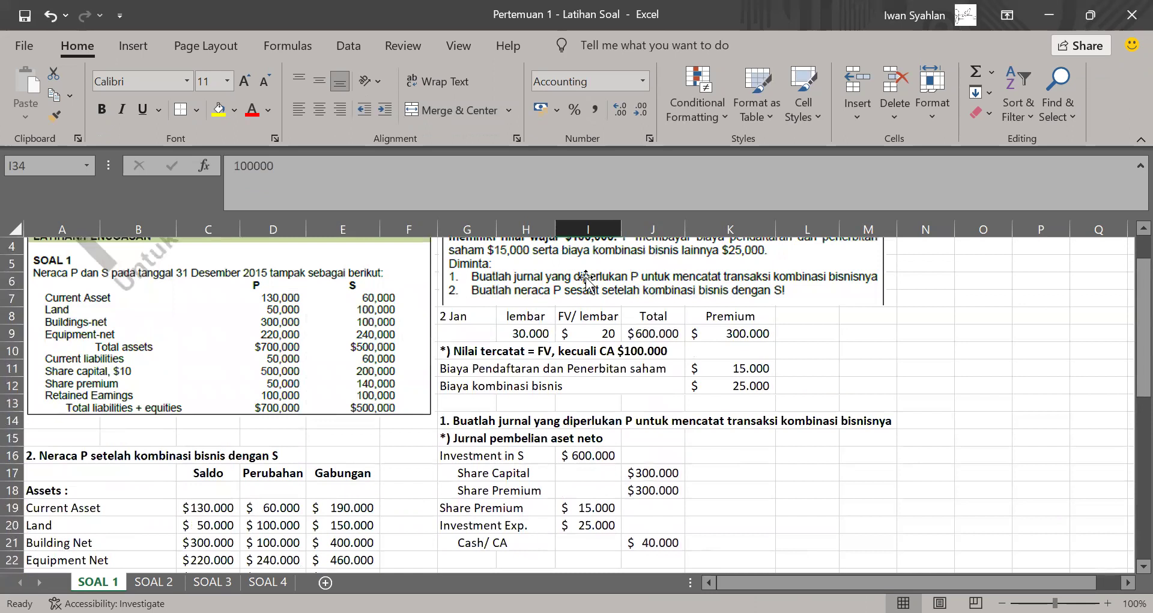
# - Extend the asset transfer journal heading in G33 to read "*) Jurnal pengalihan aset S --> Fair value"
pyautogui.scroll(-8, 586, 281)
pyautogui.click(464, 337)
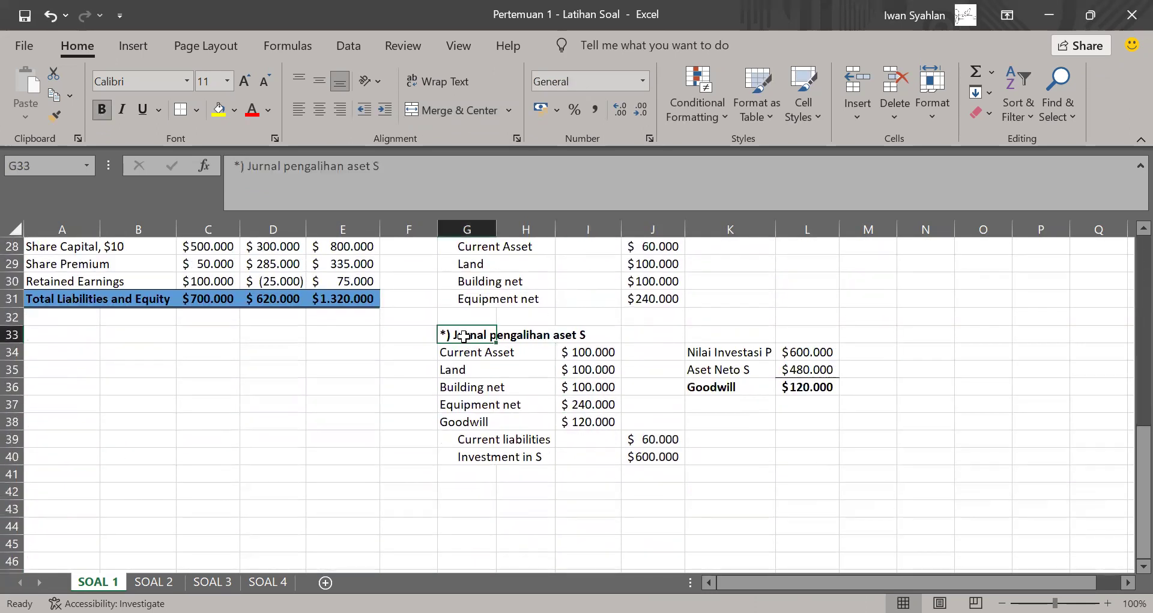
pyautogui.click(403, 167)
pyautogui.write('--> Fair value')
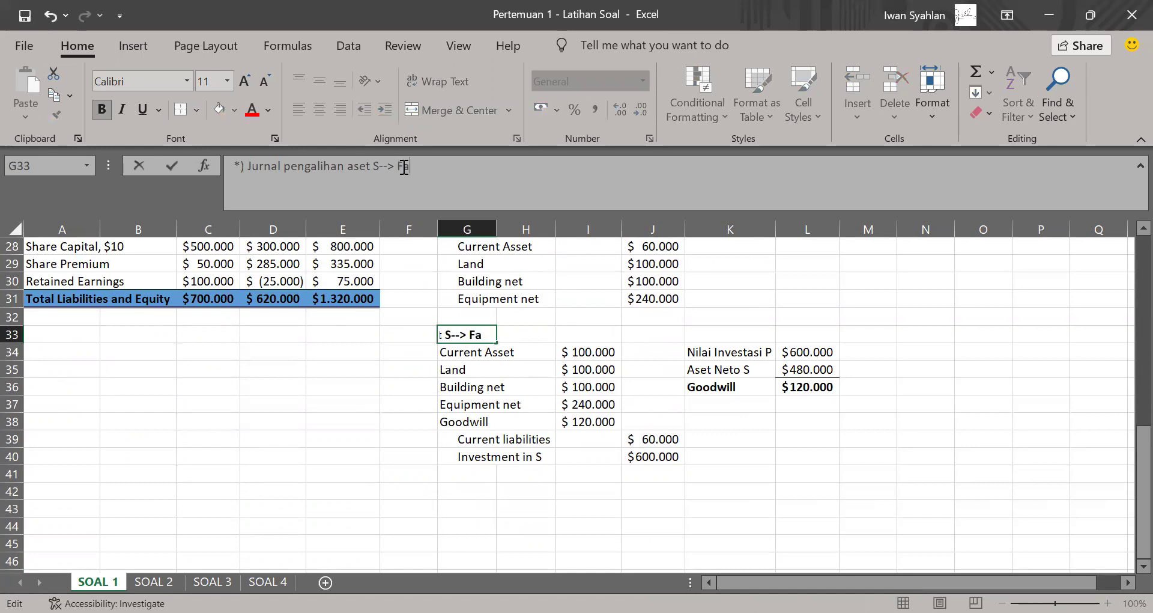
pyautogui.click(379, 166)
pyautogui.press('Return')
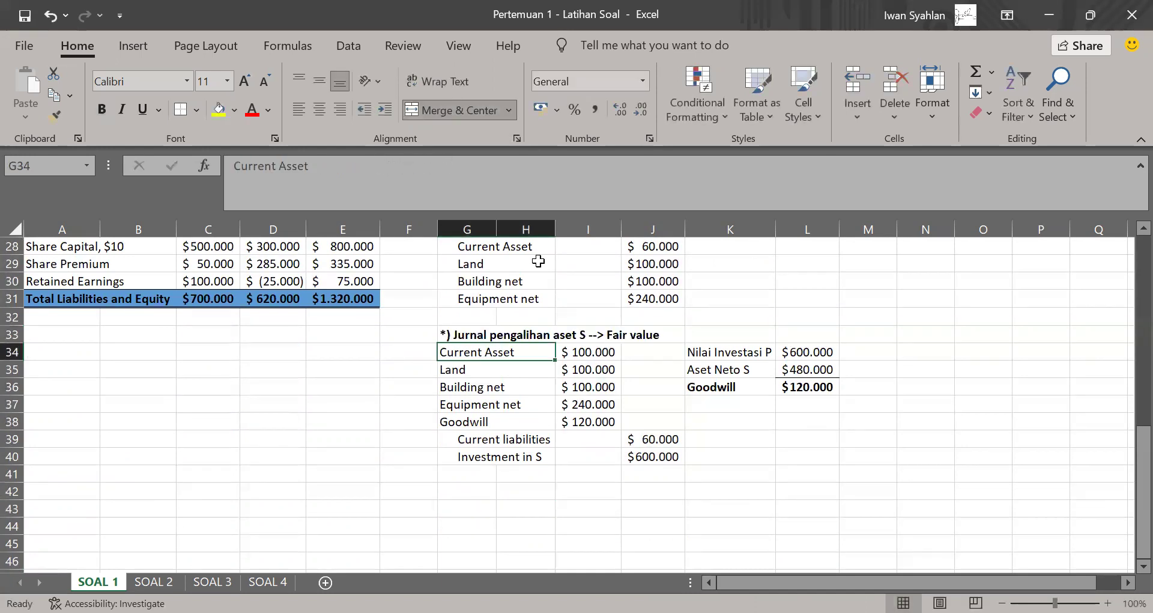
# - Check the transfer journal's asset amounts, and color the Goodwill label and its amount in row 38 red
pyautogui.click(576, 353)
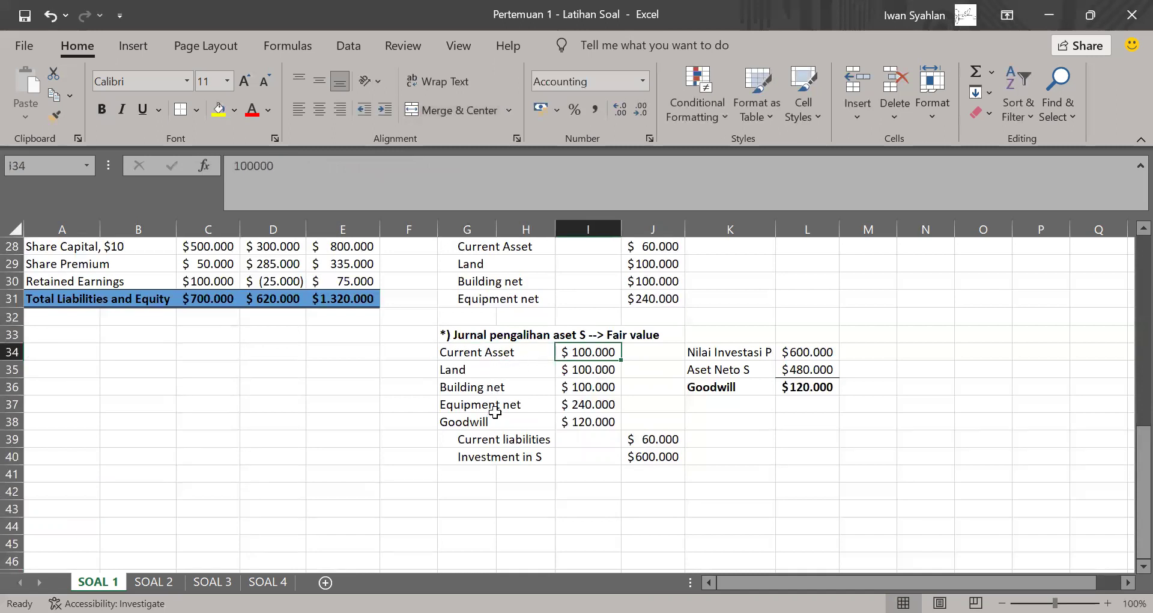
pyautogui.moveTo(584, 370); pyautogui.dragTo(584, 385)
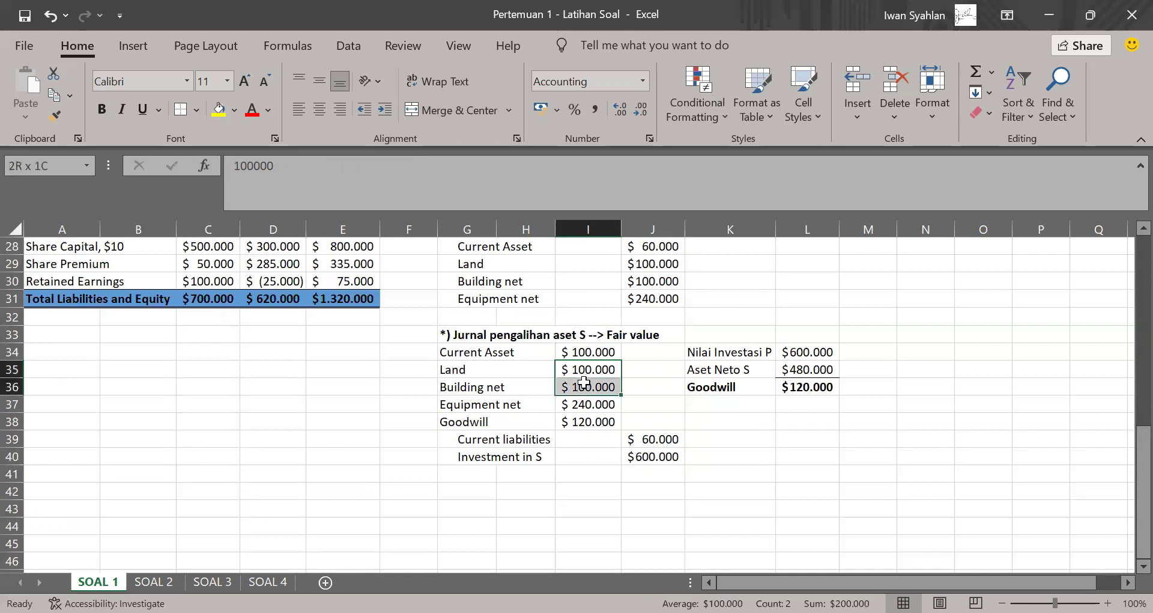
pyautogui.scroll(1, 584, 383)
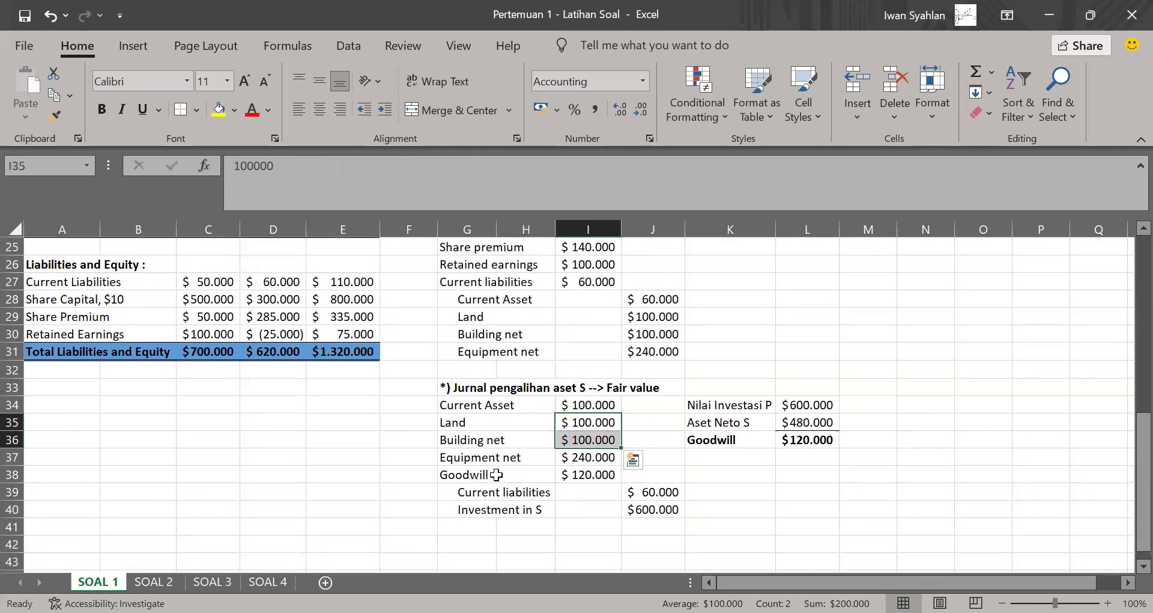
pyautogui.click(545, 475)
pyautogui.moveTo(548, 475); pyautogui.dragTo(585, 474)
pyautogui.click(252, 110)
pyautogui.click(661, 403)
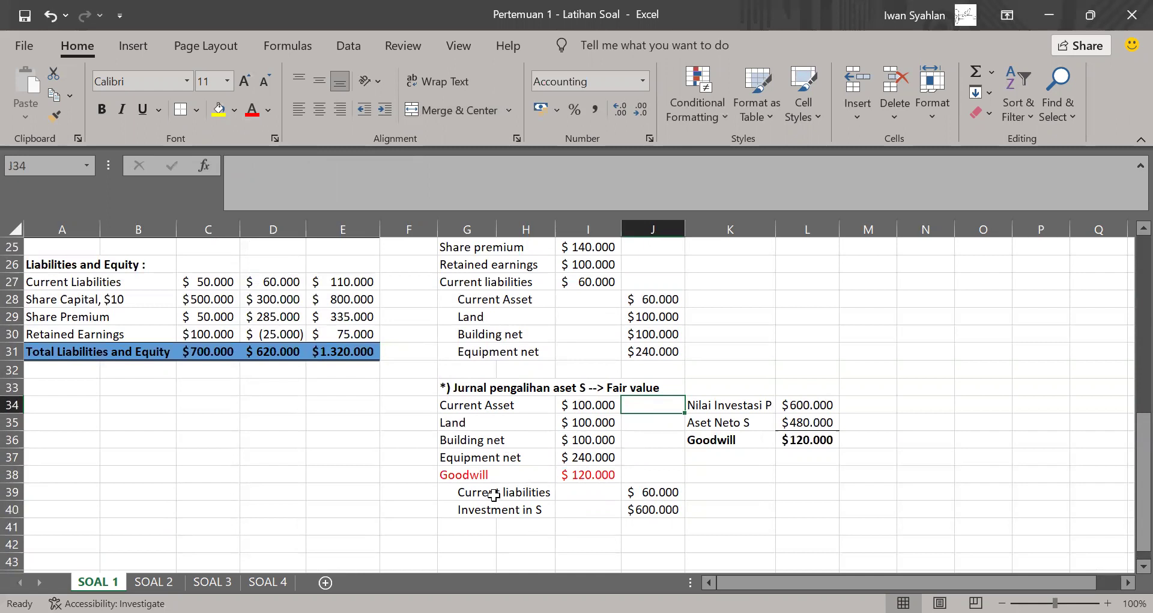
# - Check the transfer journal's credit entries, Current liabilities against S's balance sheet and Investment in S by its formula in J40
pyautogui.scroll(1, 494, 494)
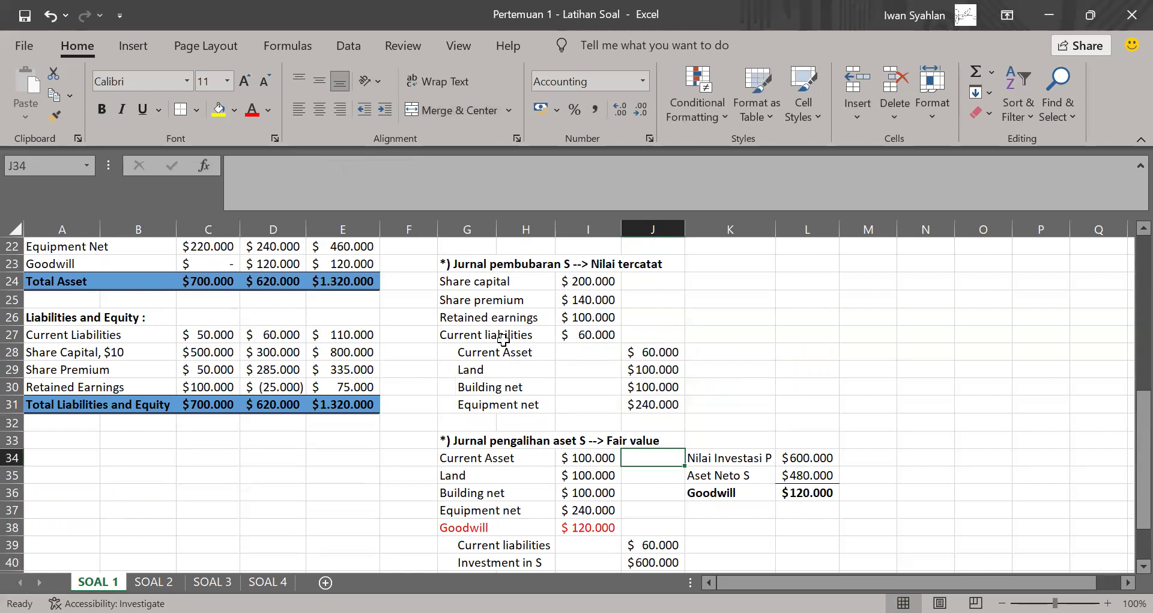
pyautogui.scroll(6, 504, 340)
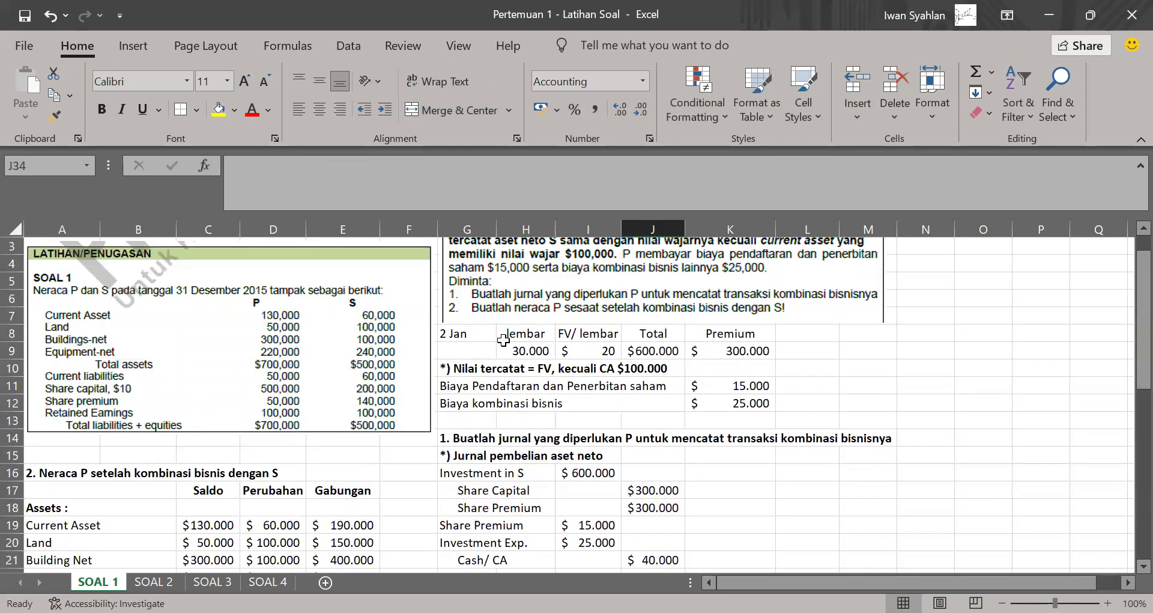
pyautogui.scroll(-5, 504, 340)
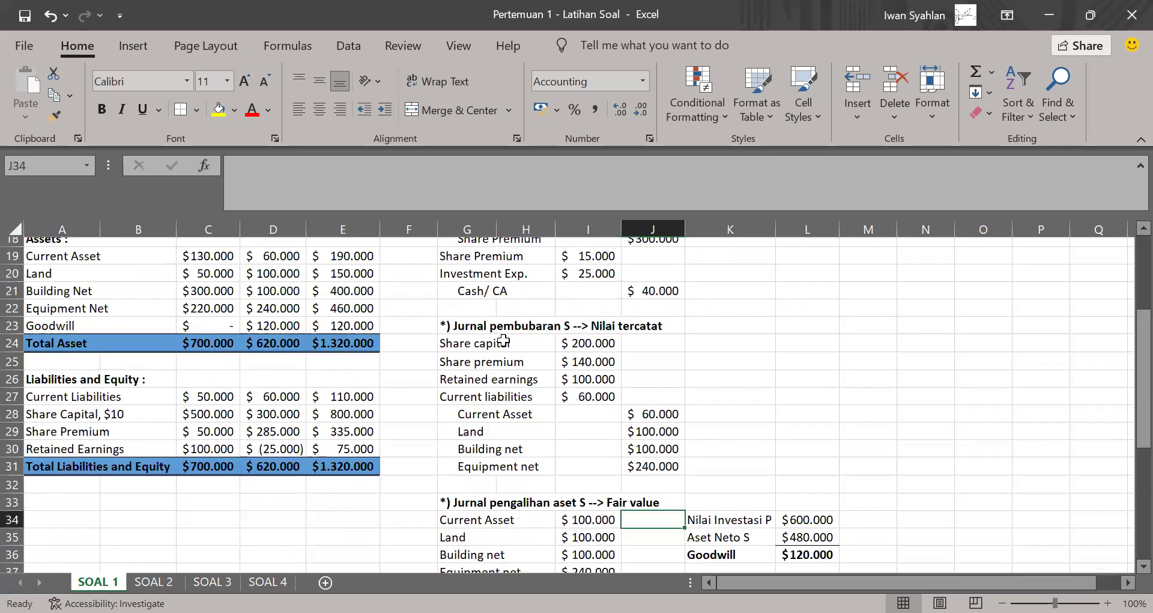
pyautogui.scroll(-3, 504, 341)
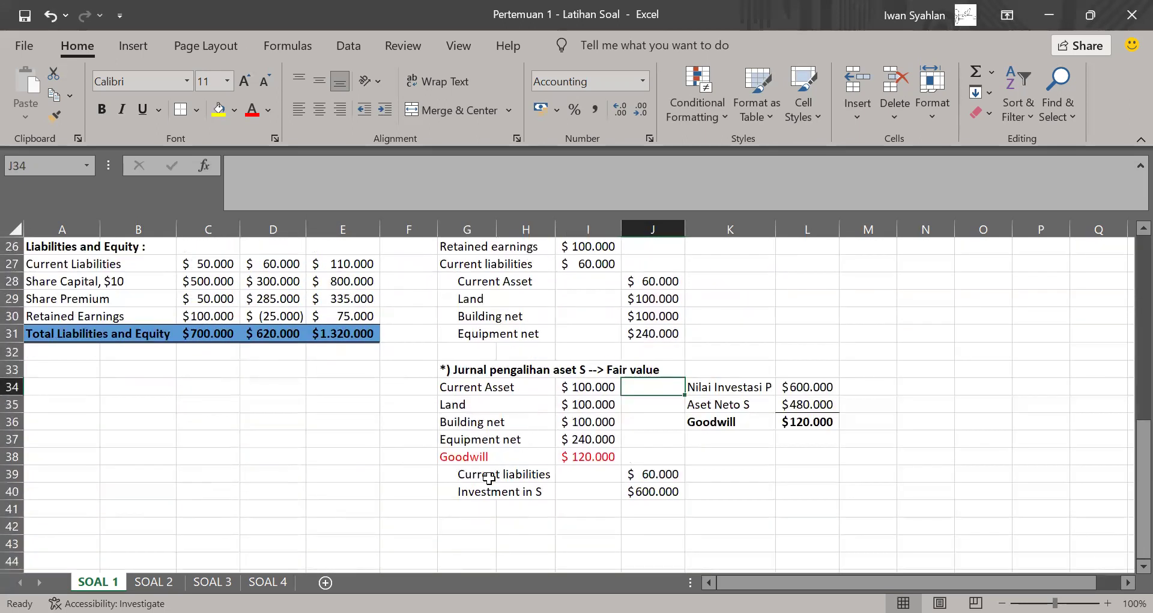
pyautogui.moveTo(490, 476); pyautogui.dragTo(657, 478)
pyautogui.scroll(8, 657, 477)
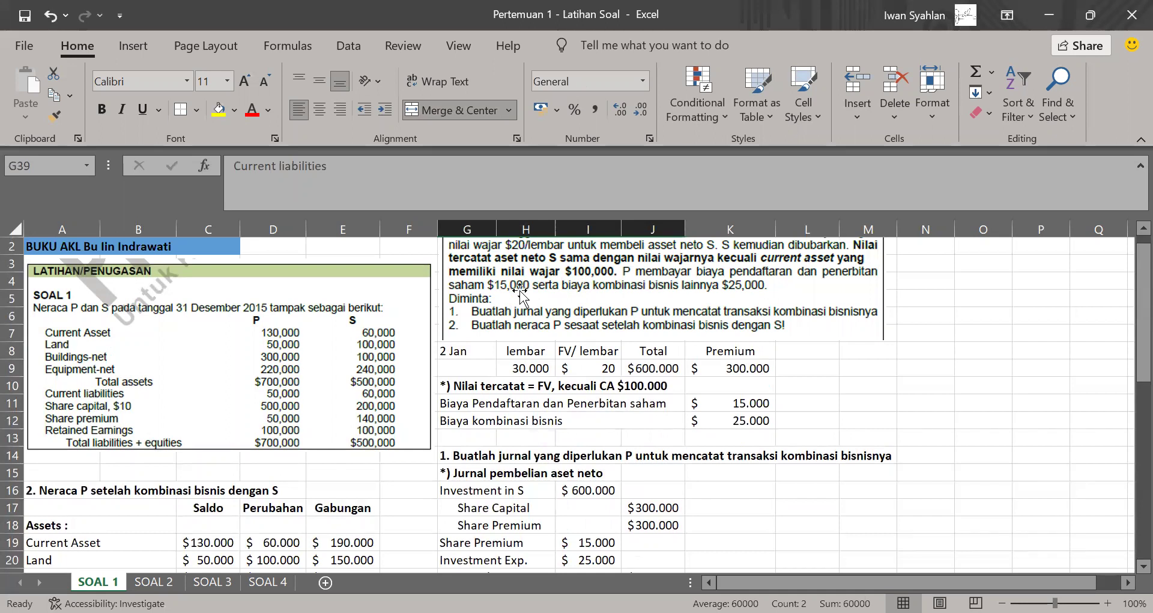
pyautogui.scroll(-9, 558, 432)
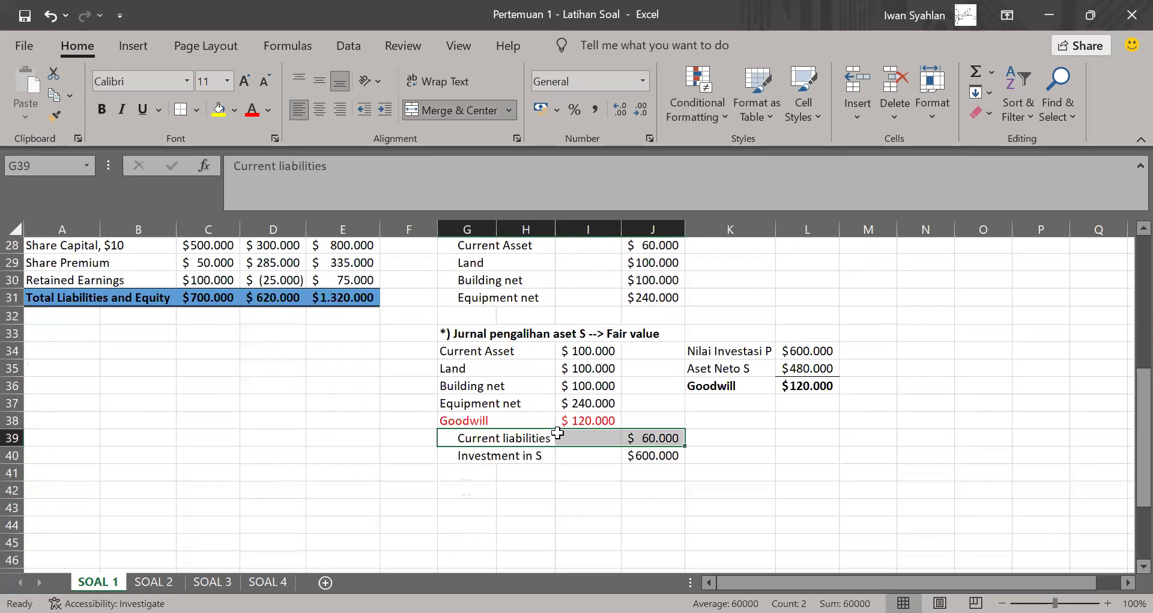
pyautogui.scroll(-1, 558, 432)
pyautogui.click(515, 405)
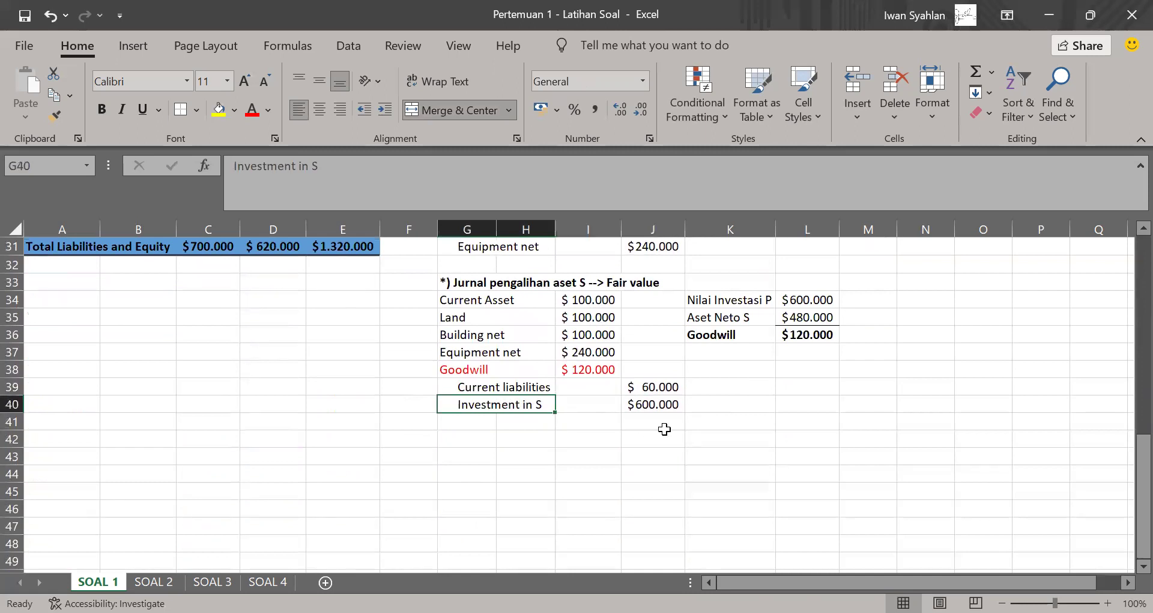
pyautogui.click(647, 405)
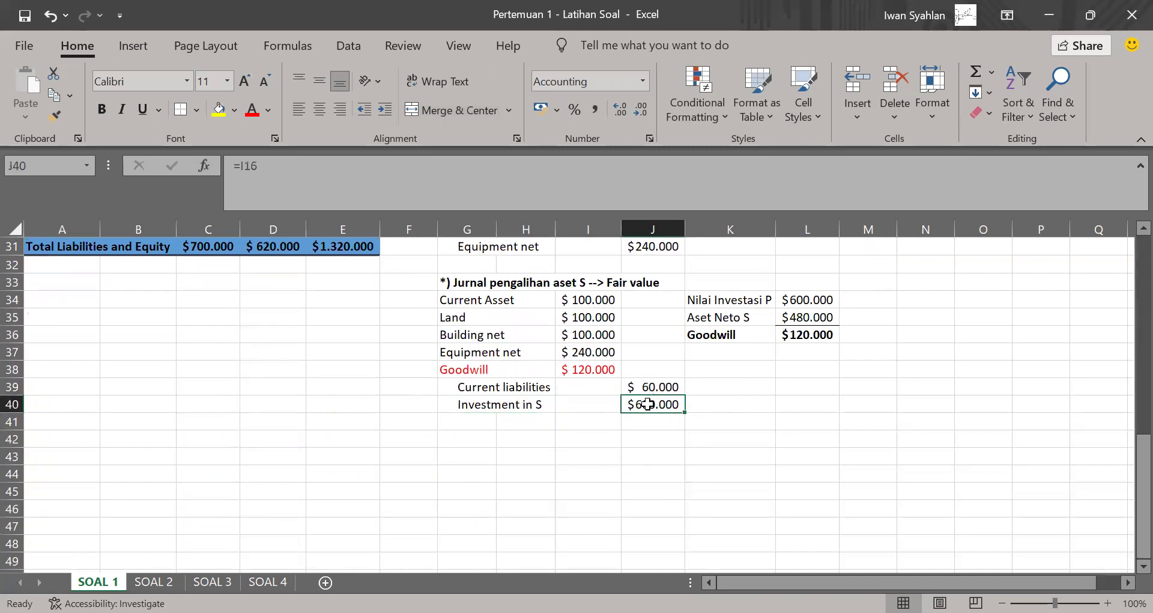
# - Add the bold note "--> karena sudah dibubarkan" in K40, beside the transfer journal's Investment in S credit
pyautogui.scroll(1, 647, 405)
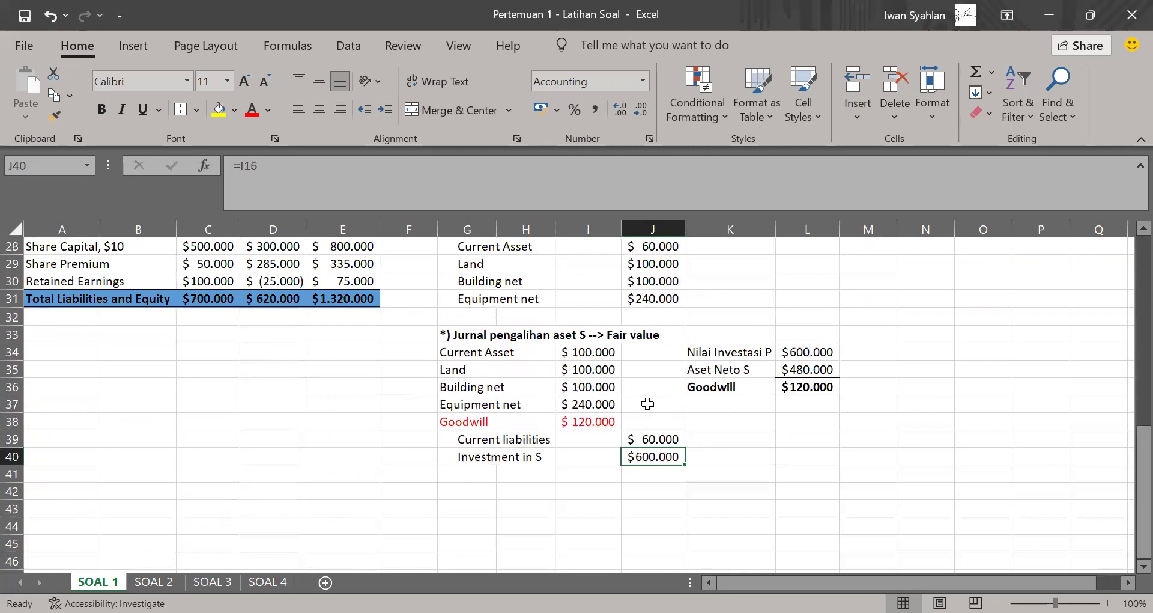
pyautogui.press('Right')
pyautogui.press('BackSpace')
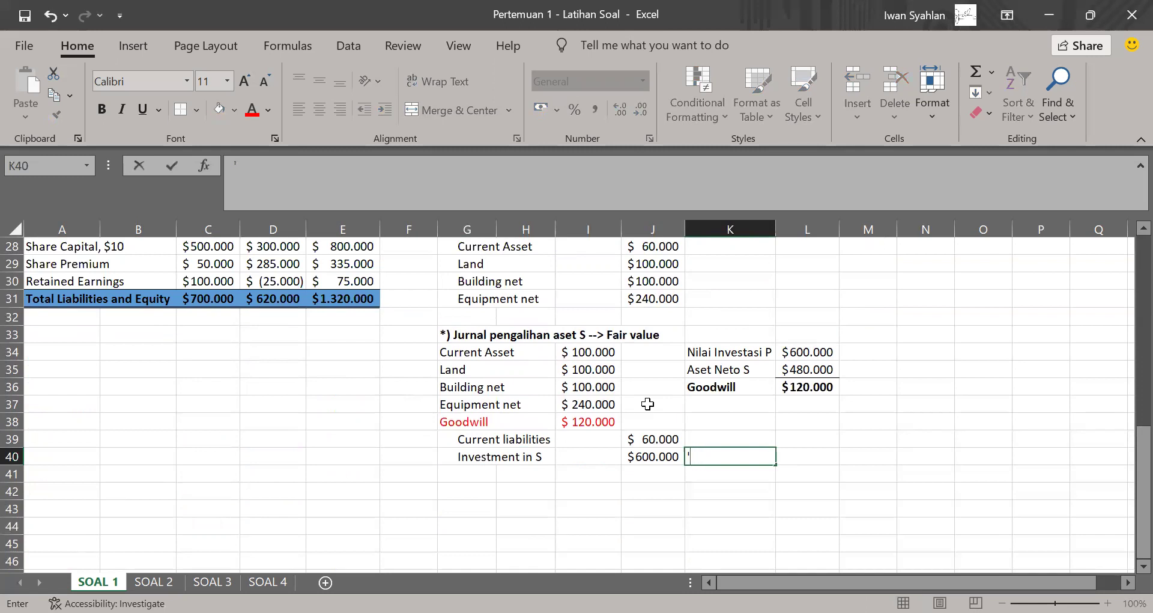
pyautogui.write("'--> karena sudah dibubuarkan")
pyautogui.press('BackSpace')
pyautogui.press('BackSpace')
pyautogui.press('BackSpace')
pyautogui.press('BackSpace')
pyautogui.press('BackSpace')
pyautogui.press('BackSpace')
pyautogui.write('arkan')
pyautogui.hotkey('ctrl', 'Return')
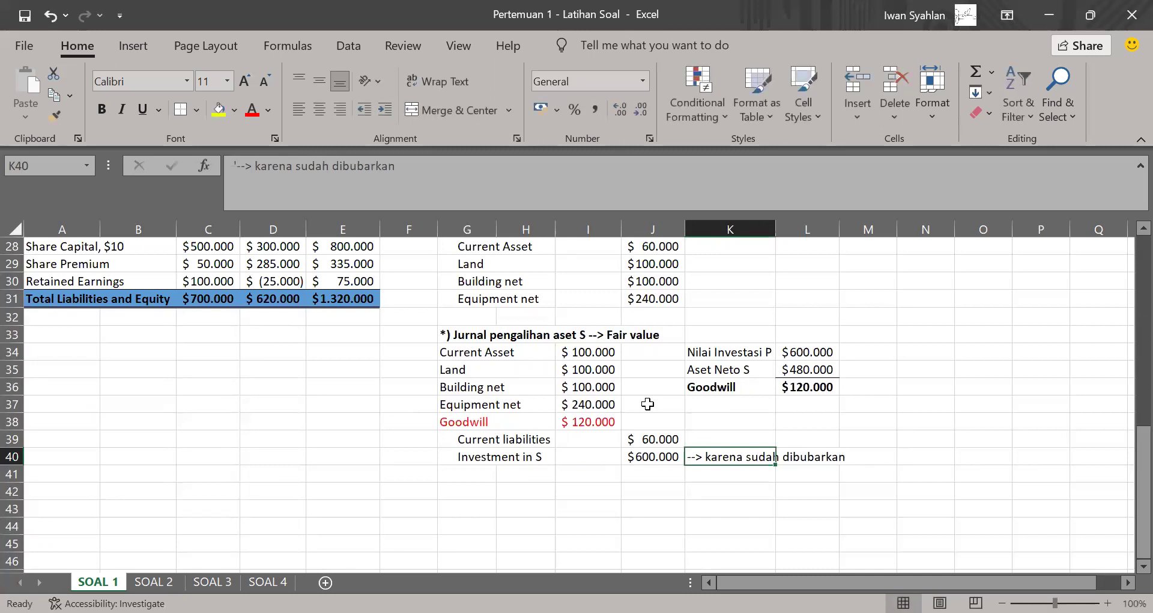
pyautogui.hotkey('ctrl', 'b')
# - Compare the Investment in S debit in the purchase journal with its credit in the transfer journal, and review the transferred assets
pyautogui.scroll(2, 738, 419)
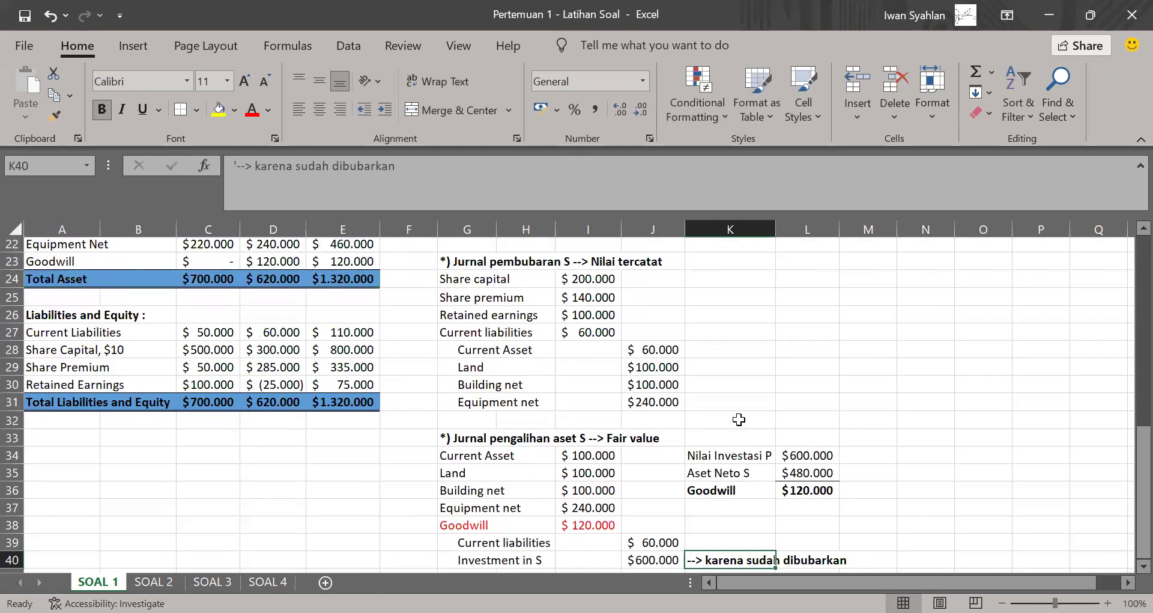
pyautogui.scroll(3, 738, 419)
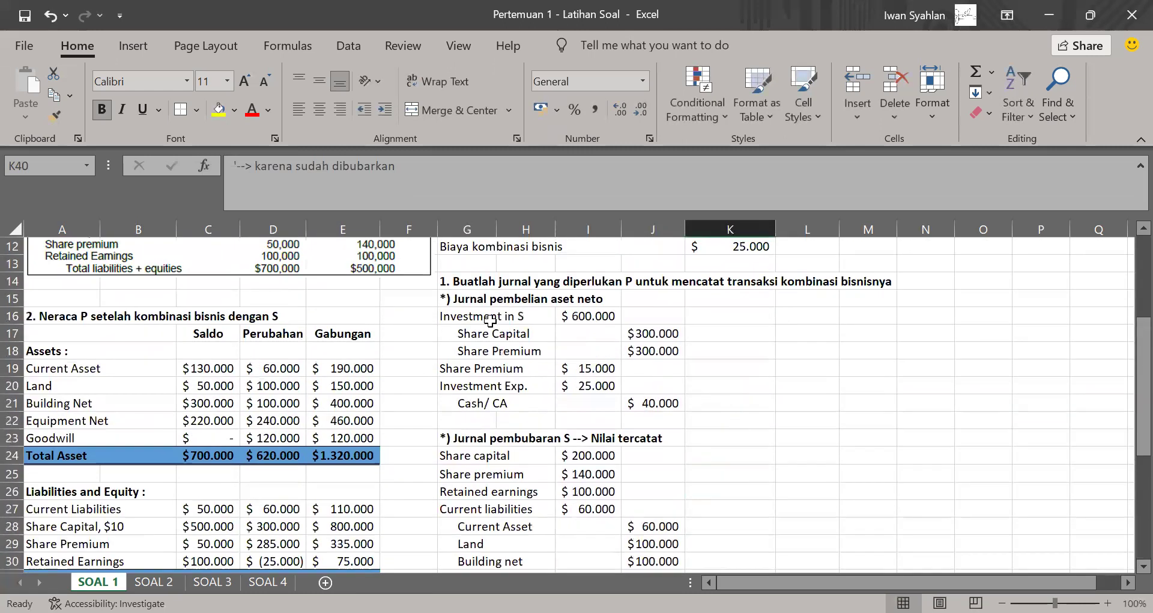
pyautogui.moveTo(464, 318); pyautogui.dragTo(621, 324)
pyautogui.moveTo(450, 319); pyautogui.dragTo(608, 313)
pyautogui.scroll(-4, 608, 313)
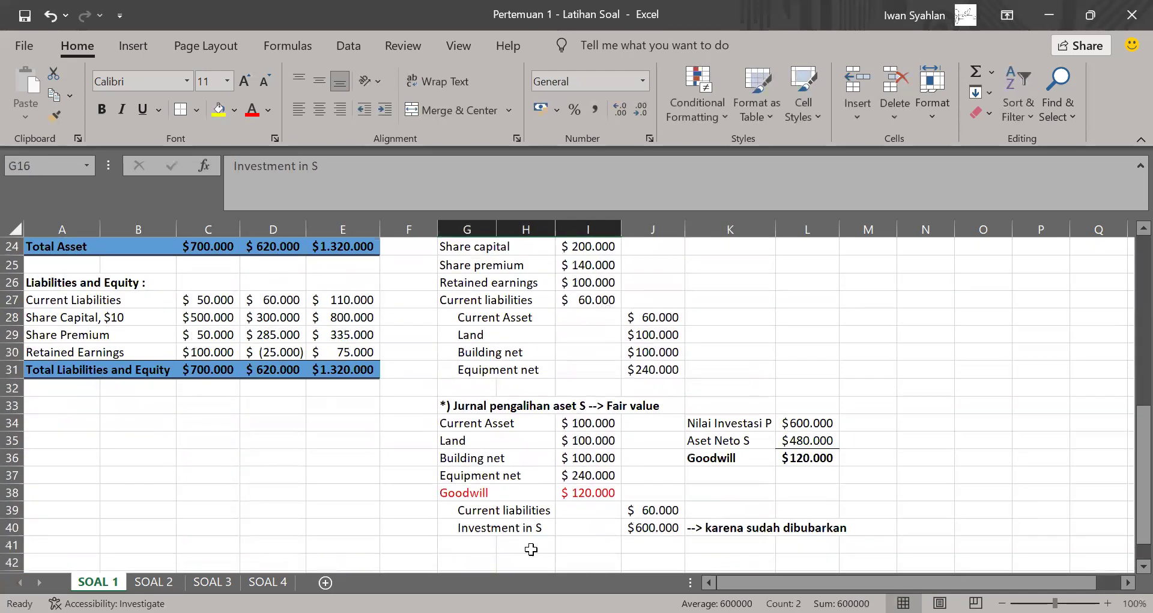
pyautogui.moveTo(481, 534); pyautogui.dragTo(661, 524)
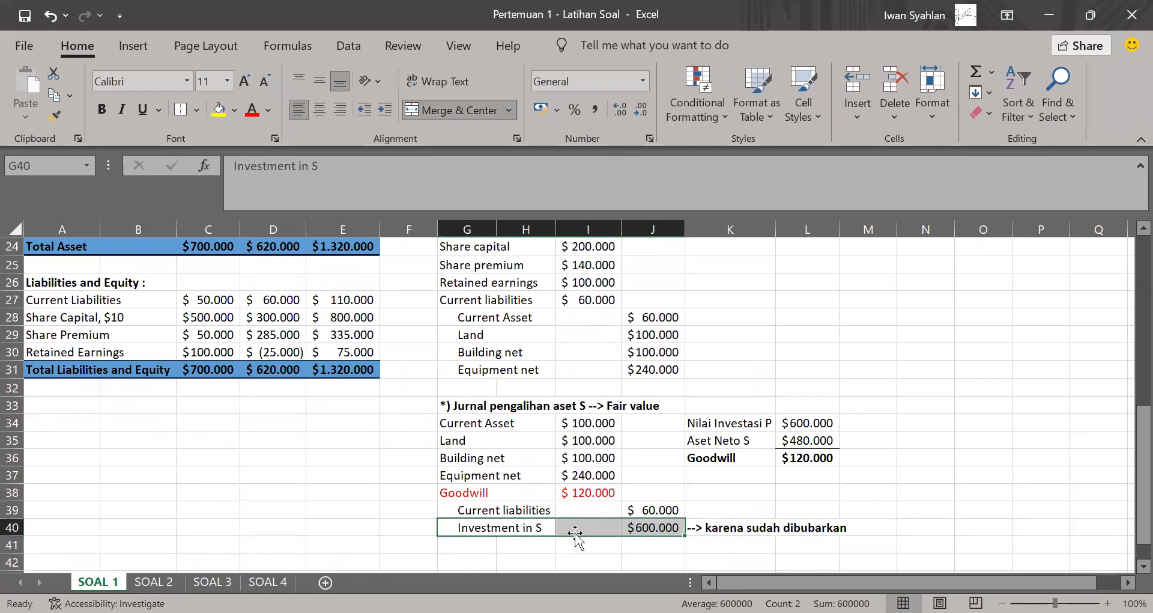
pyautogui.moveTo(456, 423); pyautogui.dragTo(600, 492)
pyautogui.moveTo(544, 529); pyautogui.dragTo(659, 532)
# - Check Nilai Investasi P in the goodwill calculation against the share issue Total and the Investment in S entry
pyautogui.click(710, 426)
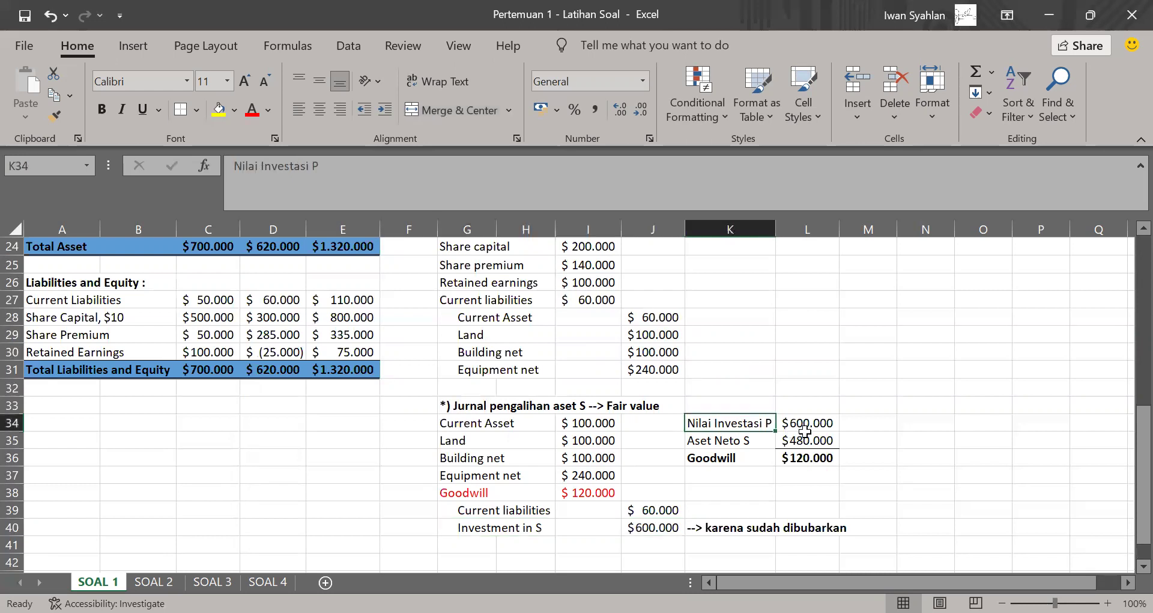
pyautogui.scroll(5, 790, 419)
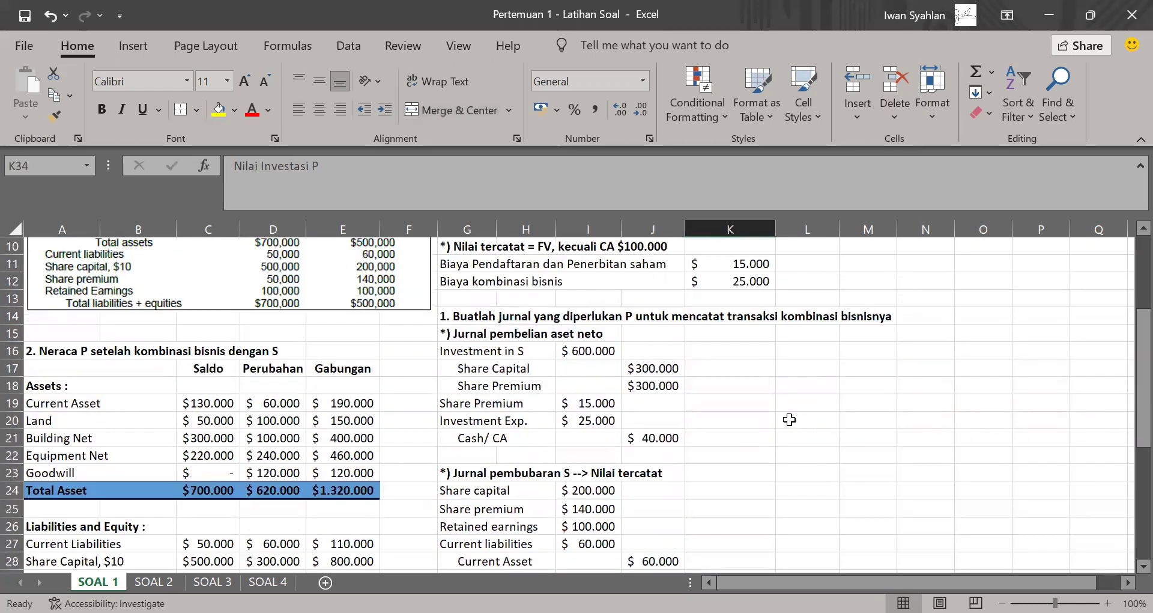
pyautogui.scroll(2, 739, 391)
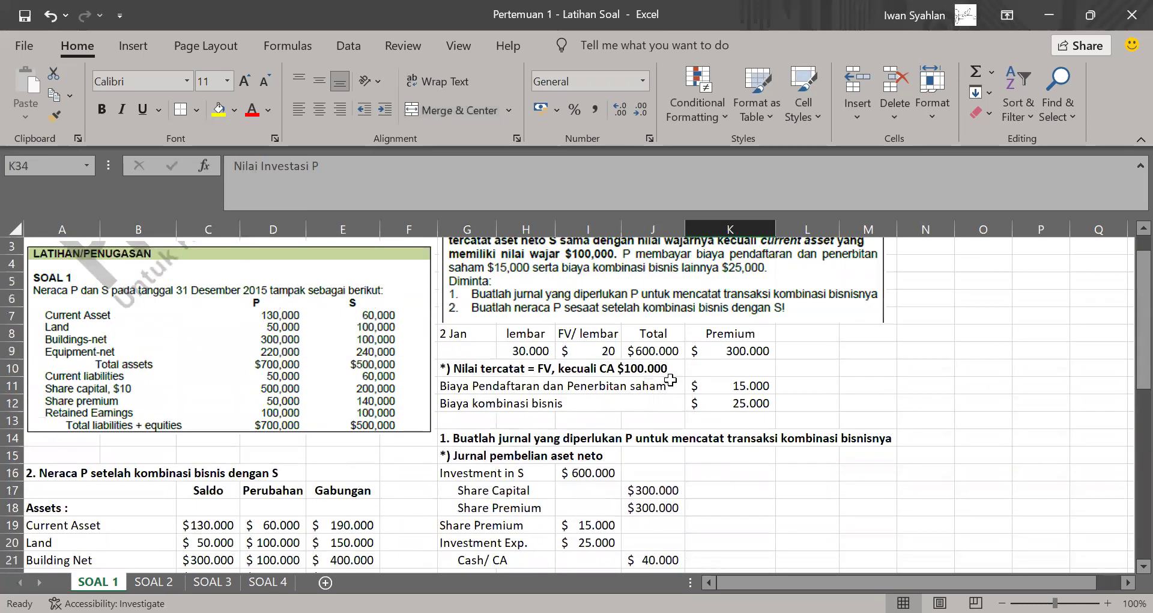
pyautogui.moveTo(654, 337); pyautogui.dragTo(654, 349)
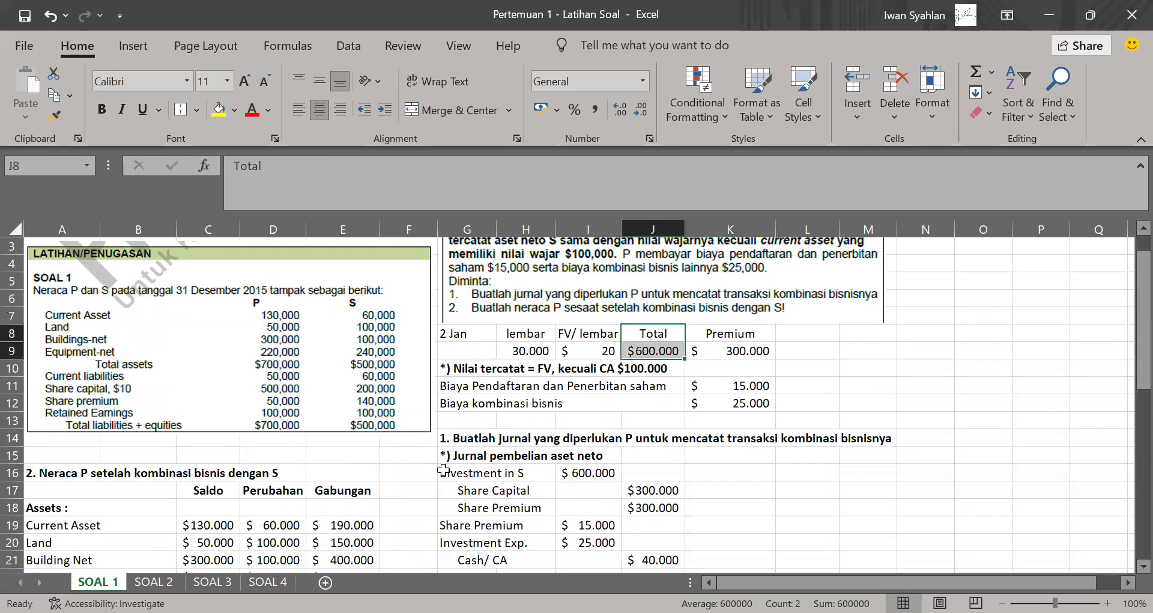
pyautogui.moveTo(464, 475); pyautogui.dragTo(607, 475)
pyautogui.scroll(-5, 608, 475)
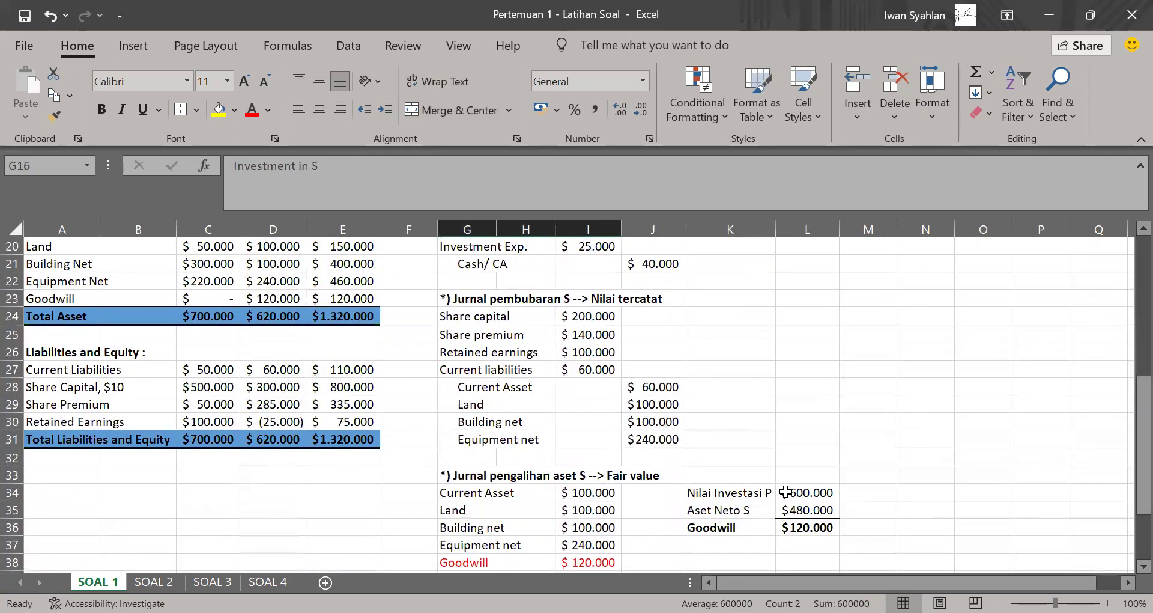
pyautogui.click(786, 493)
pyautogui.moveTo(716, 494); pyautogui.dragTo(789, 492)
pyautogui.scroll(6, 788, 493)
pyautogui.scroll(-6, 788, 493)
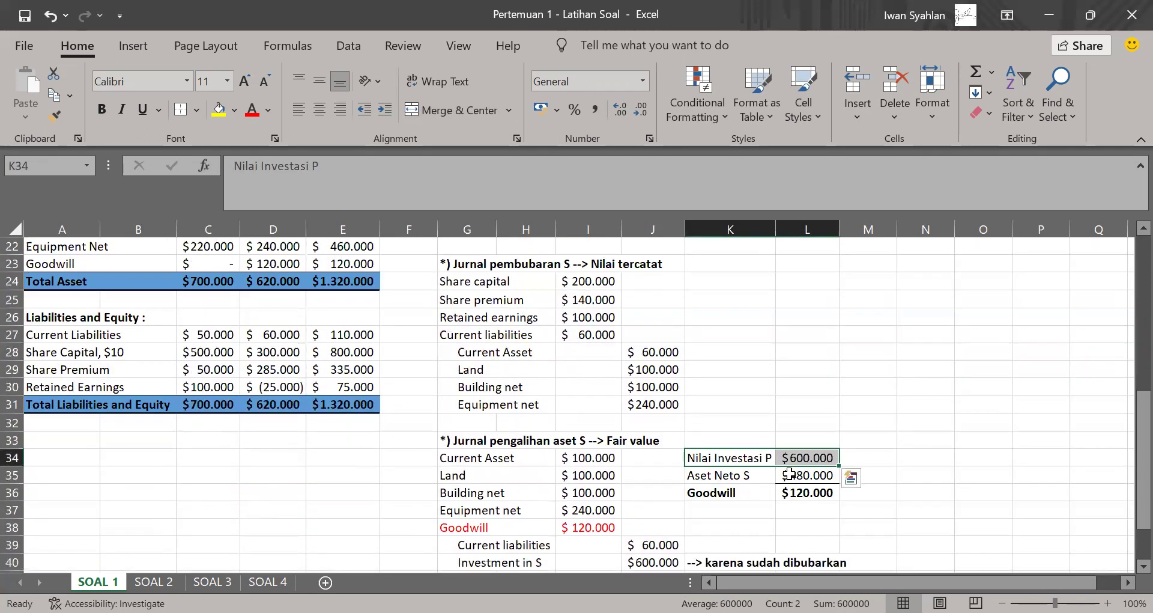
# - Check the Aset Neto S formula in L35 by tracing its referenced cells in the transfer journal and S's balance sheet
pyautogui.click(789, 474)
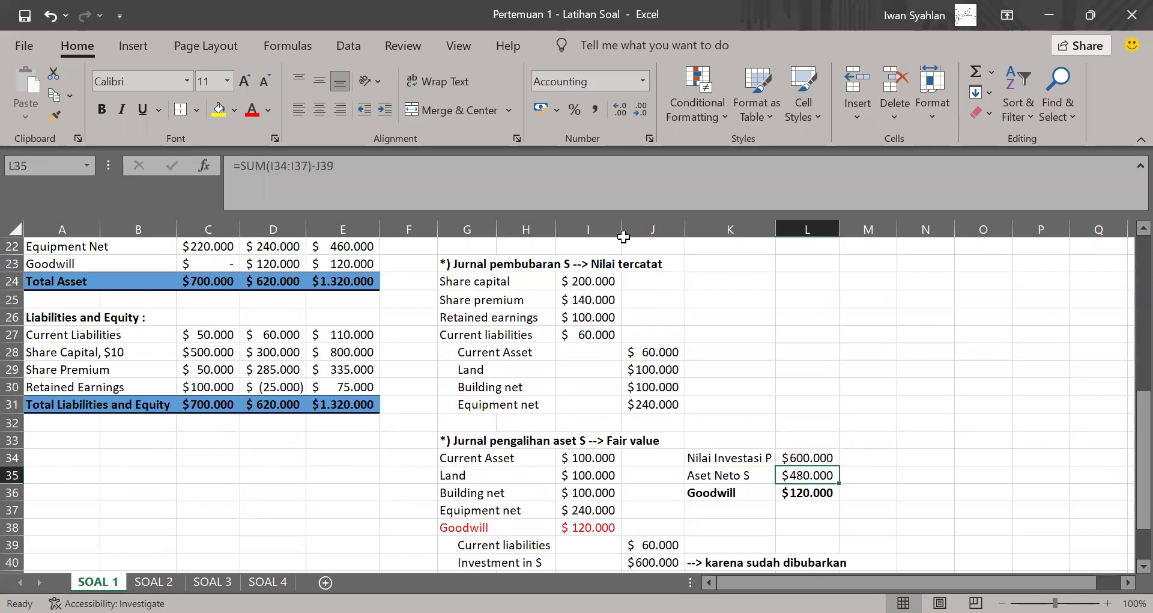
pyautogui.click(594, 184)
pyautogui.scroll(5, 653, 452)
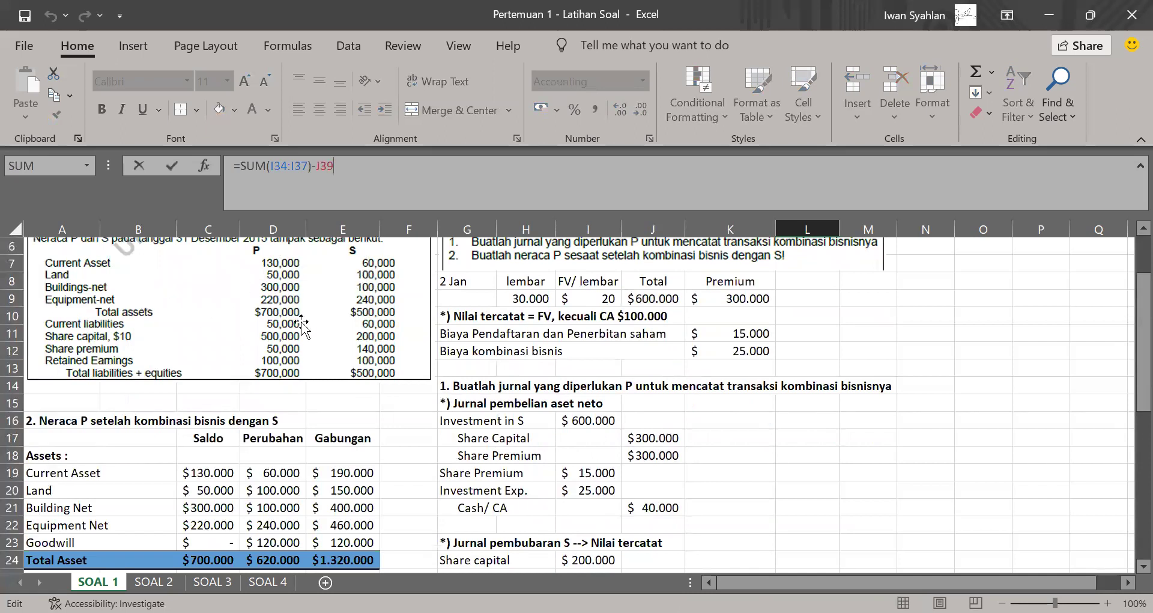
pyautogui.scroll(-1, 415, 375)
pyautogui.scroll(-6, 414, 375)
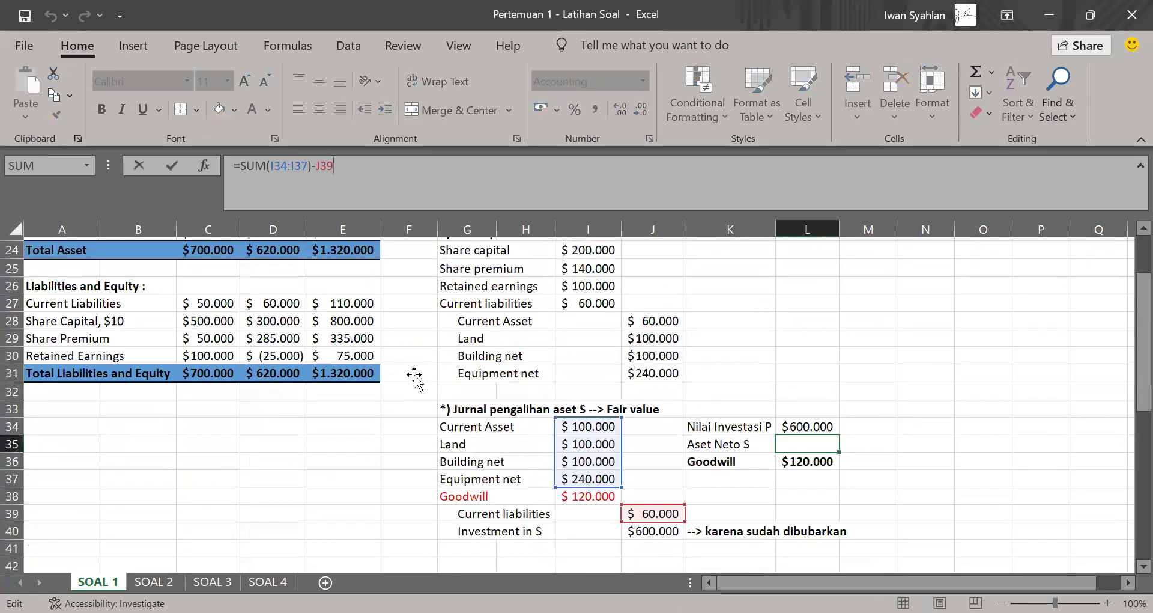
# - Add the bold note "--> Fair value aset - liabilities" in M35, beside the Aset Neto S amount
pyautogui.click(860, 388)
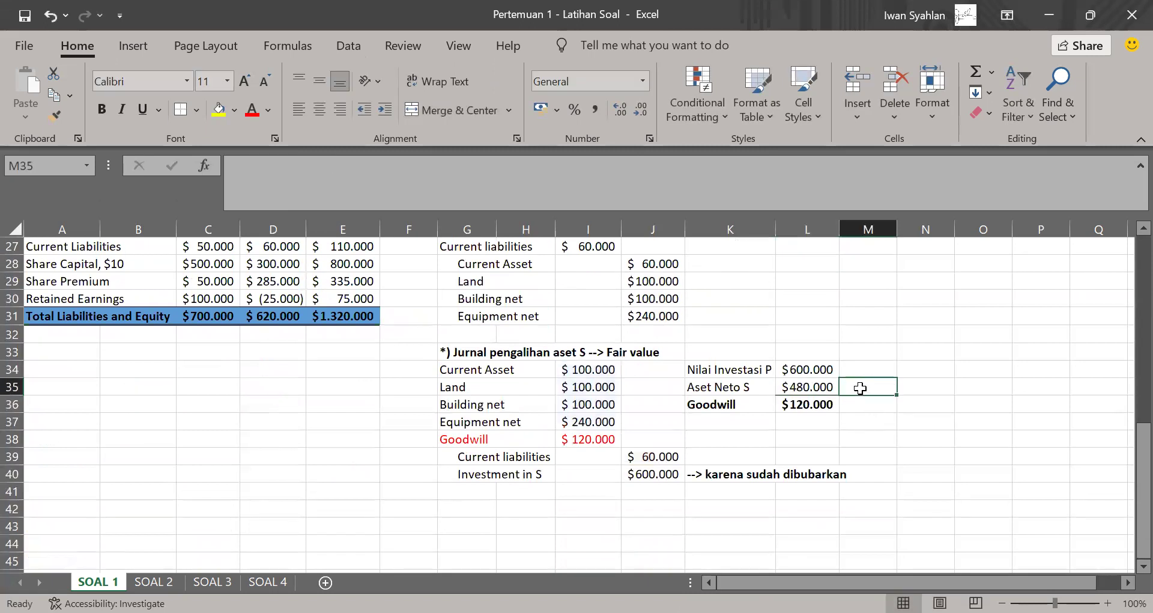
pyautogui.write("'-->")
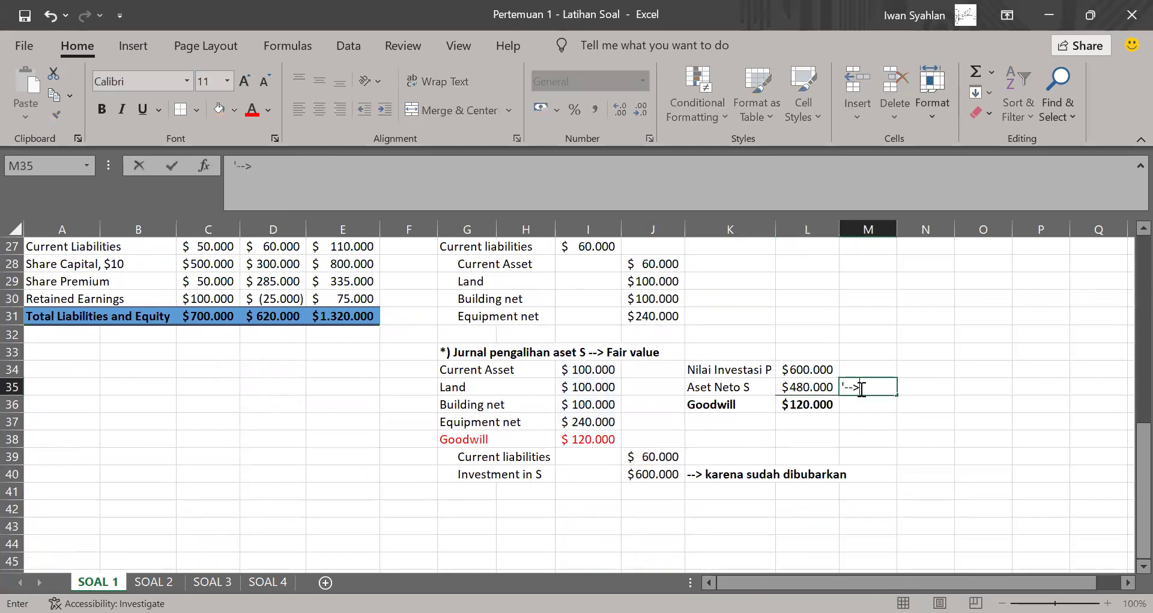
pyautogui.write(' Fair value as')
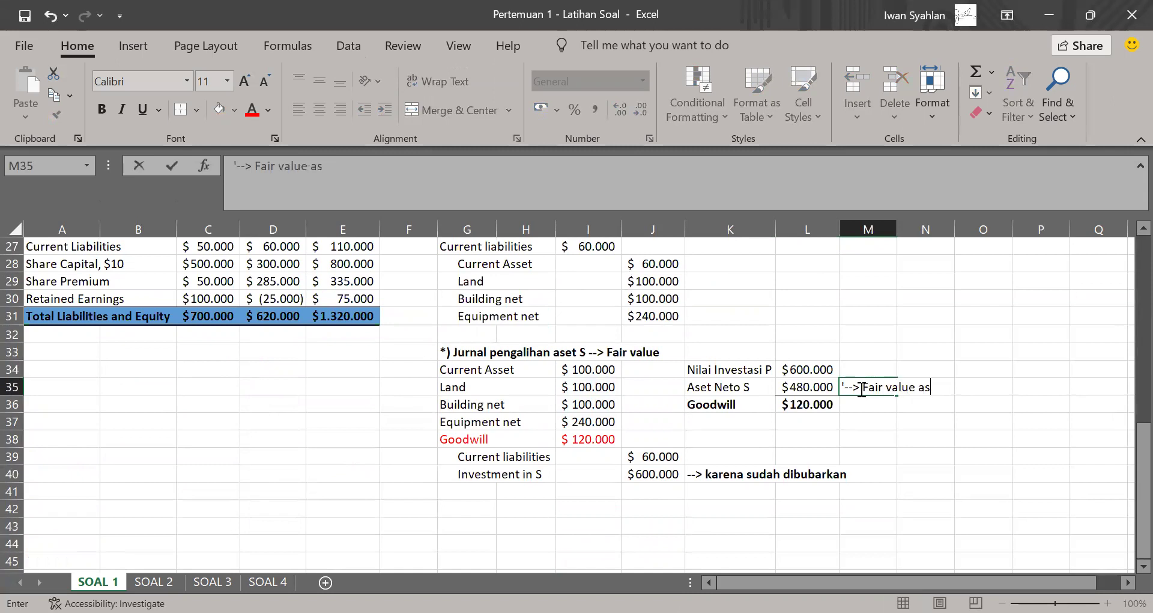
pyautogui.write('et - ;oa')
pyautogui.press('BackSpace')
pyautogui.press('BackSpace')
pyautogui.write('liai')
pyautogui.write('bilities')
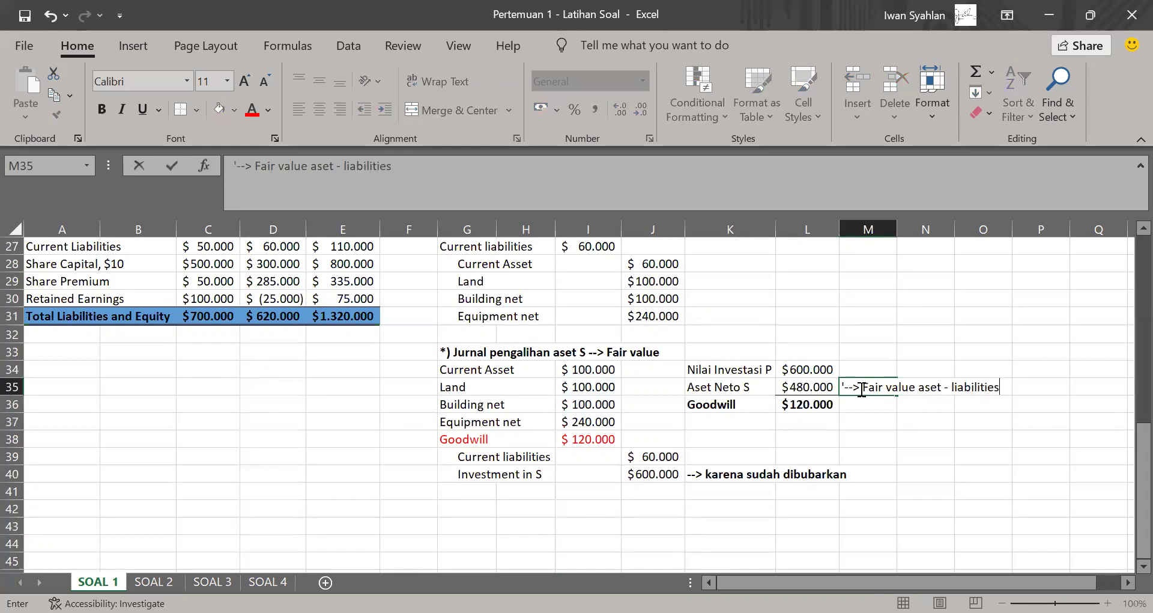
pyautogui.press('Return')
pyautogui.click(861, 390)
pyautogui.hotkey('ctrl', 'b')
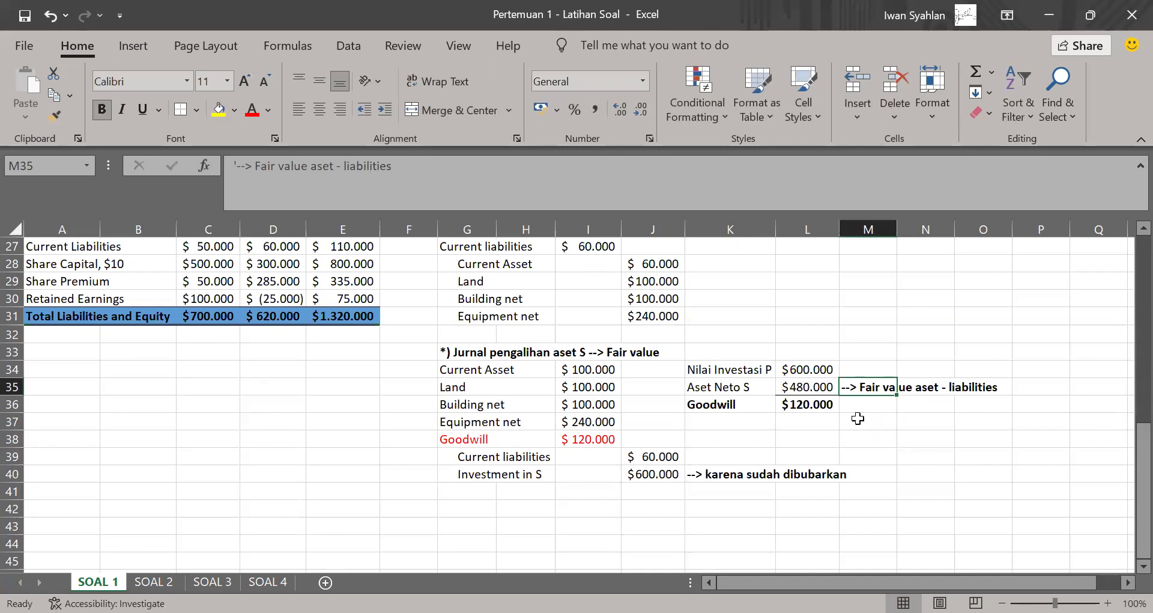
# - Review the goodwill calculation from Nilai Investasi P and Aset Neto S, and compare it with the transfer journal's Goodwill debit
pyautogui.click(801, 392)
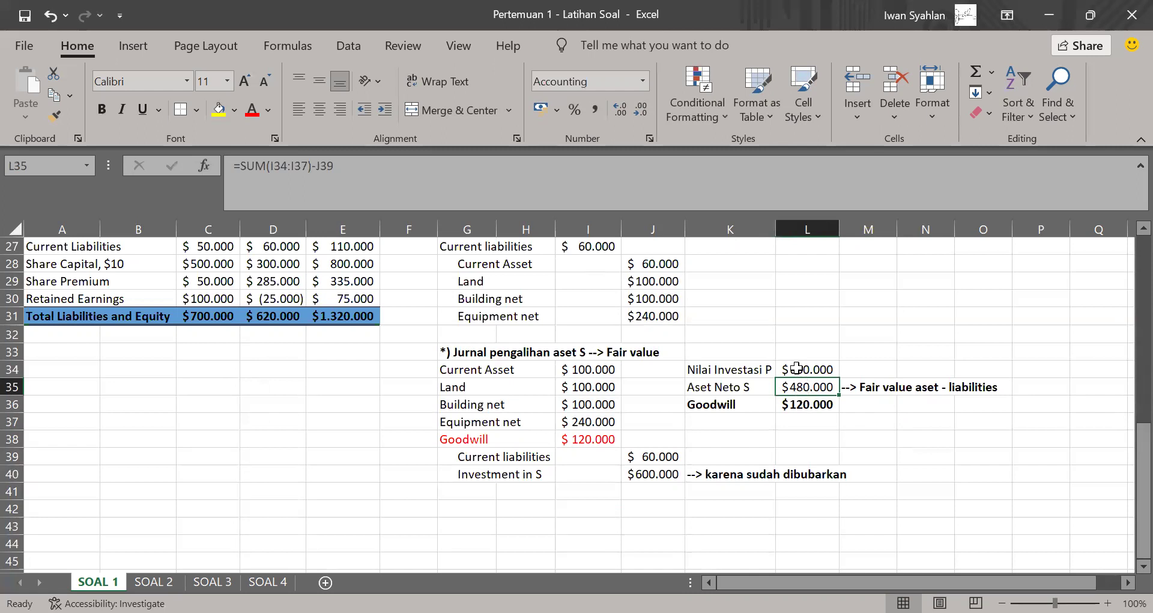
pyautogui.click(796, 368)
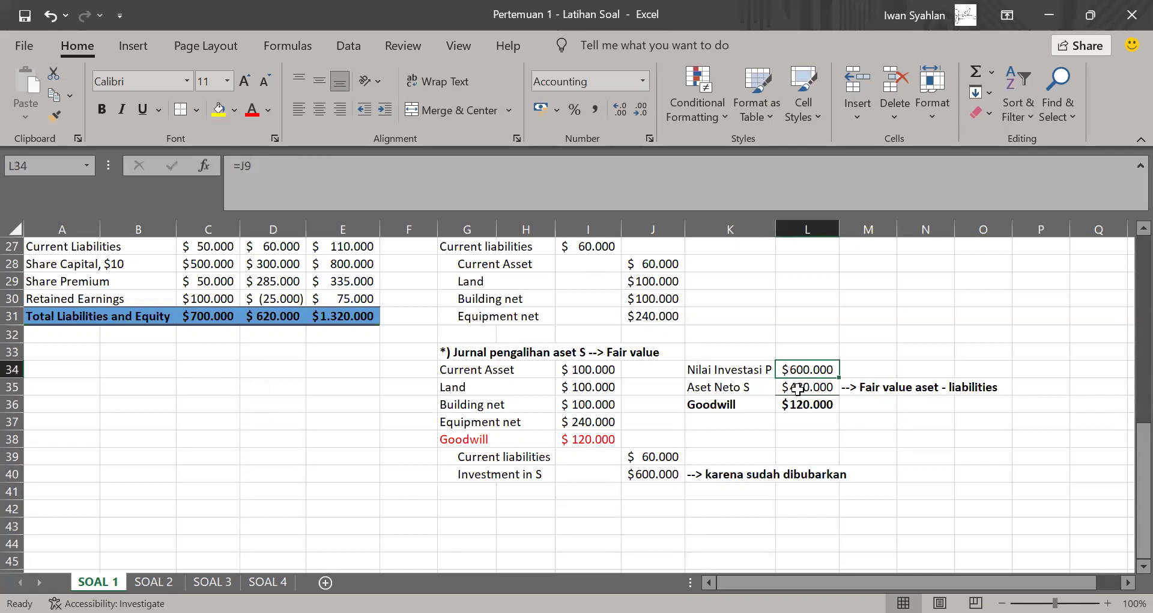
pyautogui.click(797, 389)
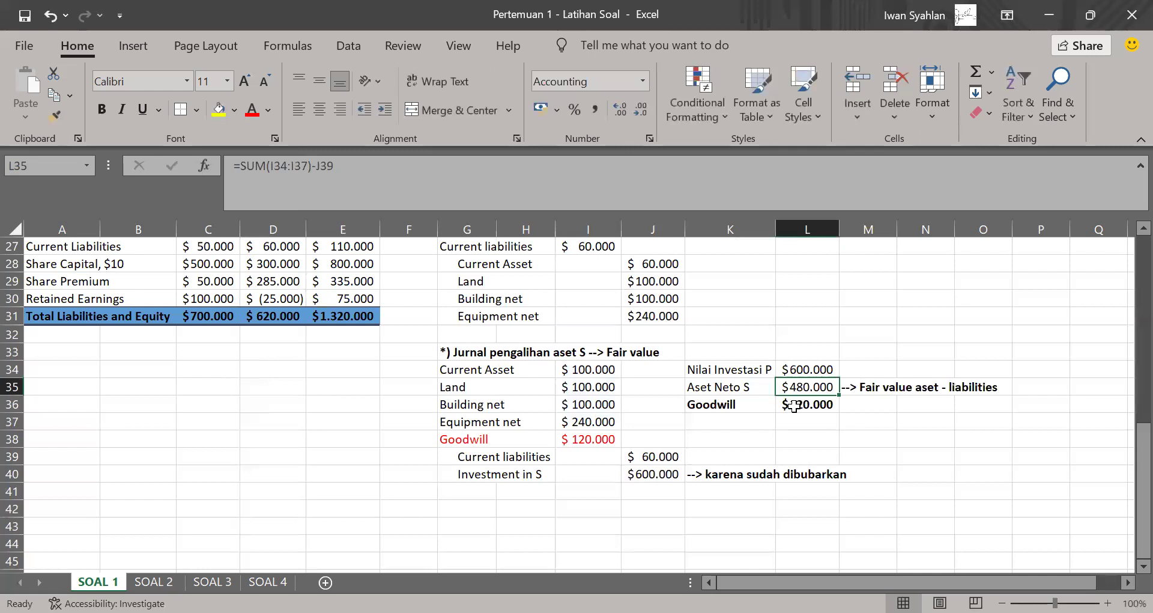
pyautogui.click(794, 406)
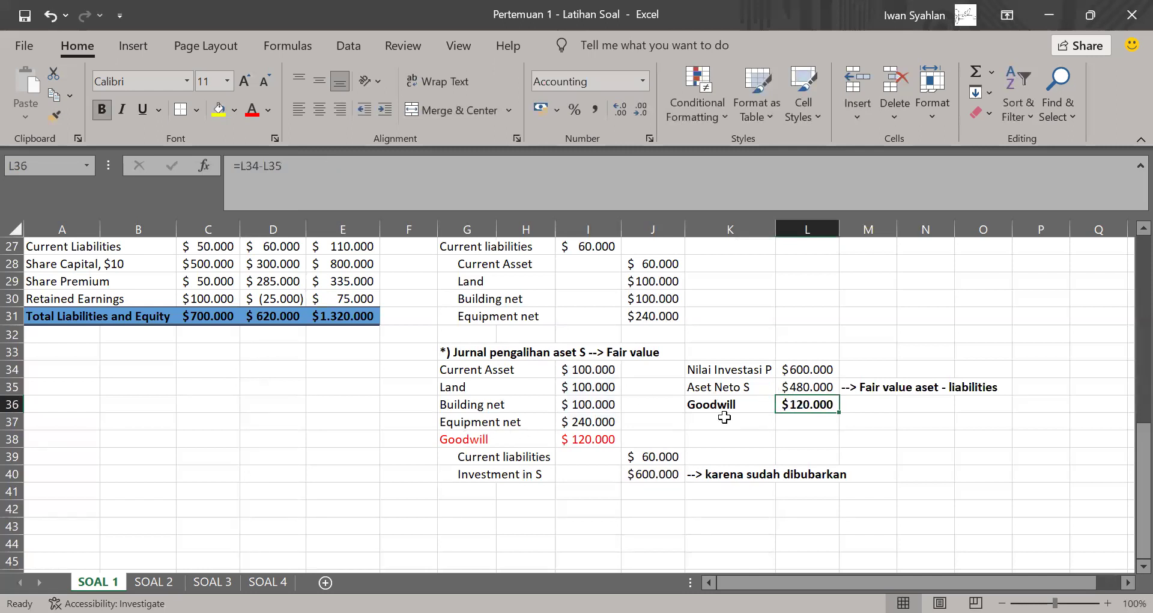
pyautogui.moveTo(456, 441); pyautogui.dragTo(576, 438)
pyautogui.click(501, 420)
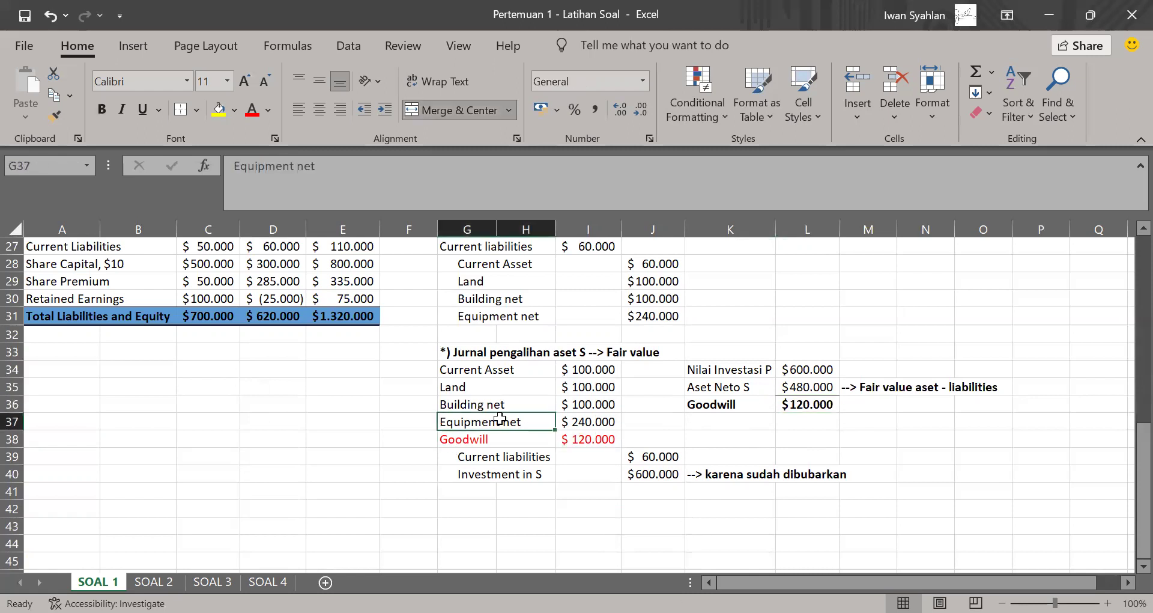
pyautogui.hotkey('ctrl', 'b')
pyautogui.hotkey('ctrl', 'b')
# - Compare the Saldo amounts for Current Asset, Land and Building Net with P's balance sheet in the problem statement
pyautogui.scroll(9, 537, 377)
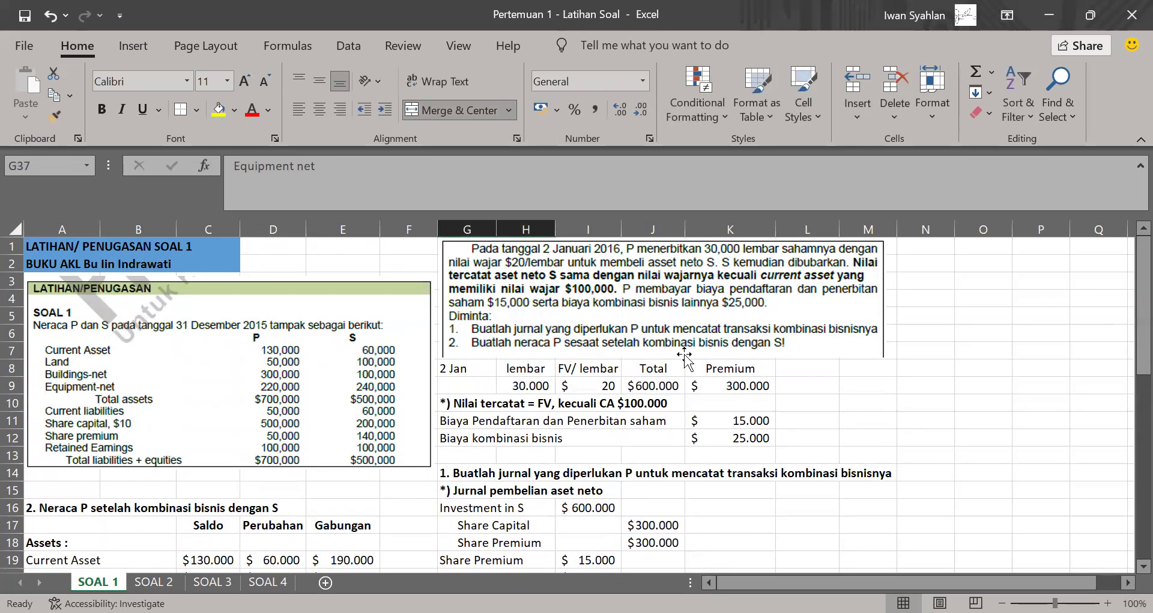
pyautogui.scroll(-4, 781, 346)
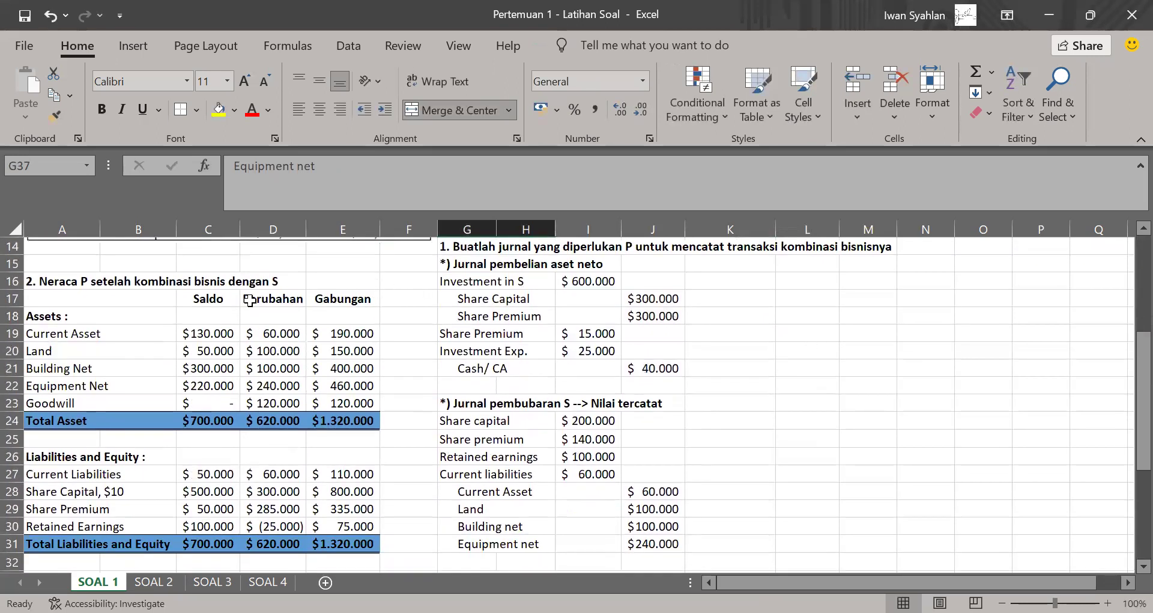
pyautogui.scroll(2, 209, 316)
pyautogui.scroll(1, 209, 316)
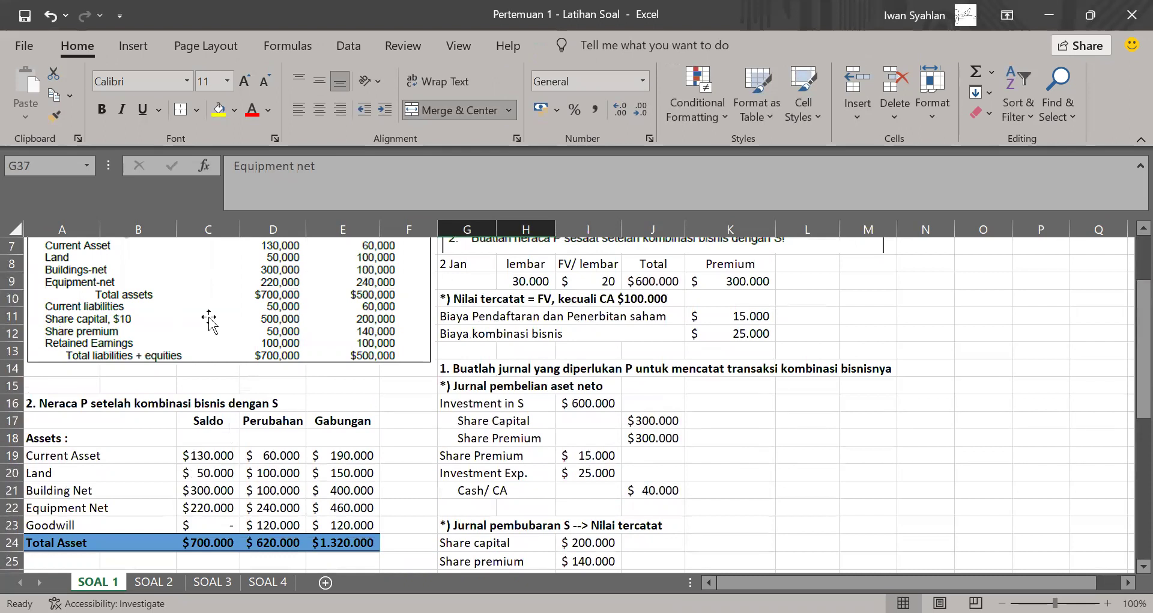
pyautogui.scroll(1, 209, 320)
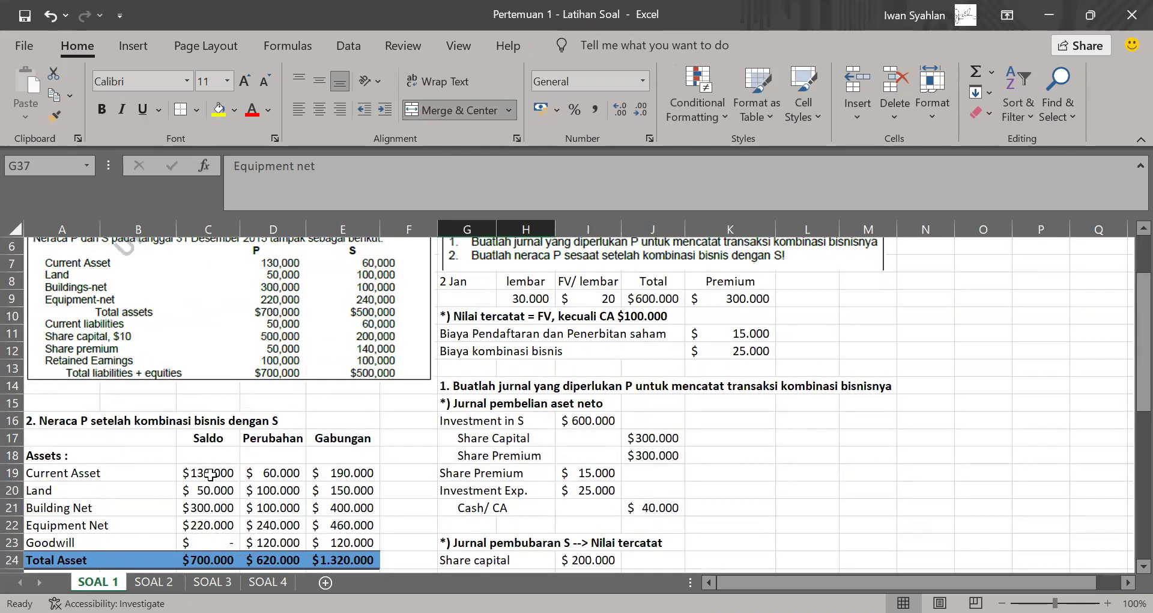
pyautogui.click(210, 475)
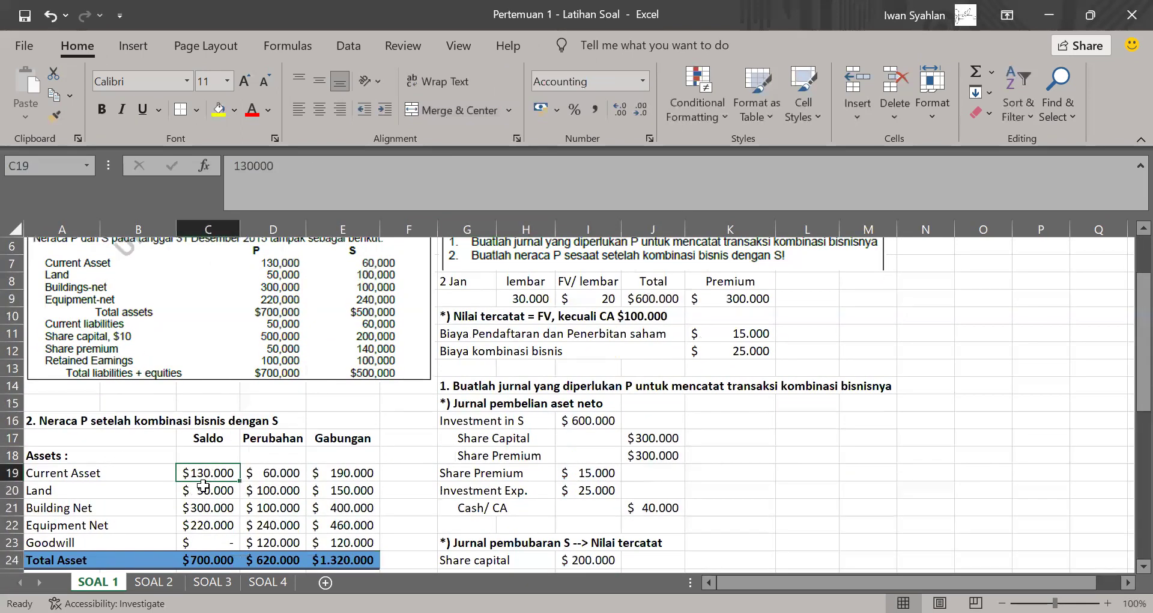
pyautogui.click(203, 485)
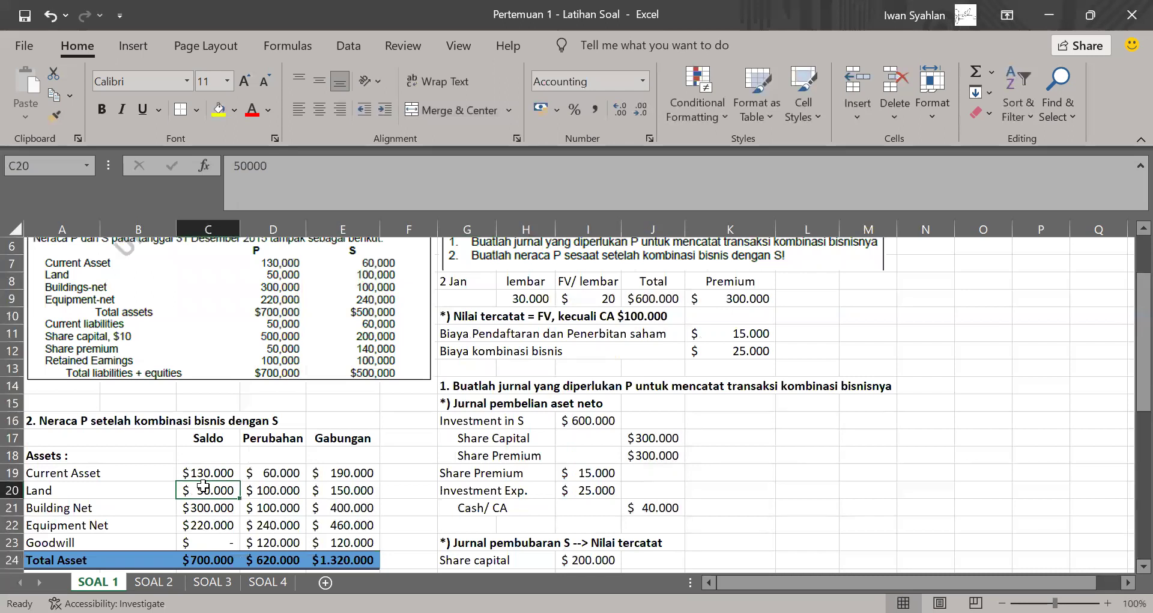
pyautogui.click(204, 508)
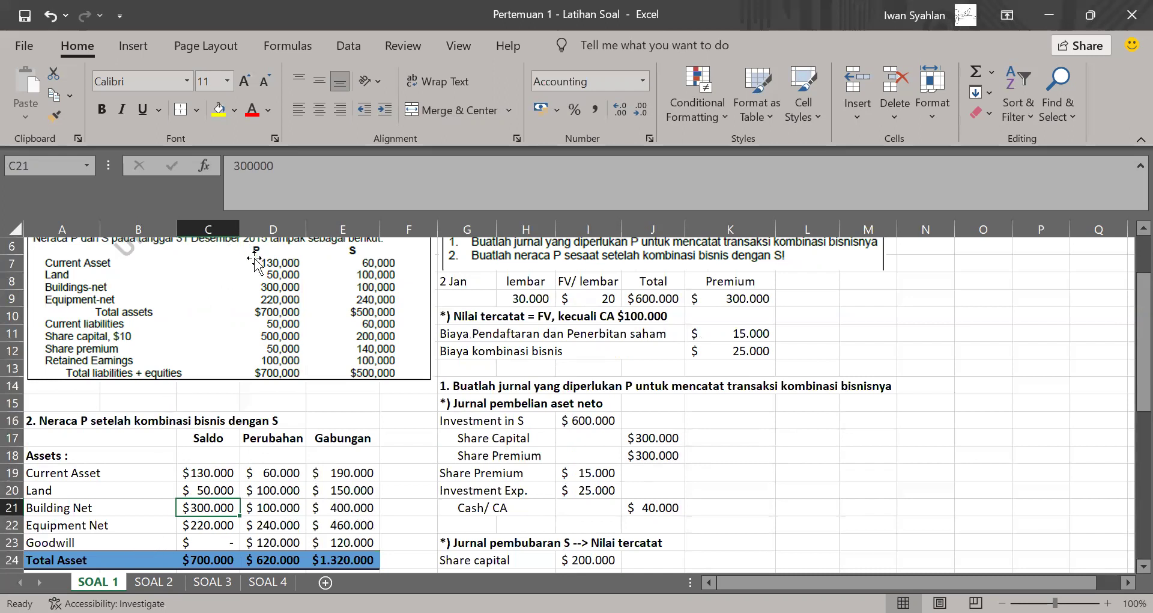
# - Check the Saldo entries for Goodwill and for the liabilities and equity accounts down to Retained Earnings
pyautogui.click(74, 541)
pyautogui.press('Right')
pyautogui.scroll(-3, 74, 541)
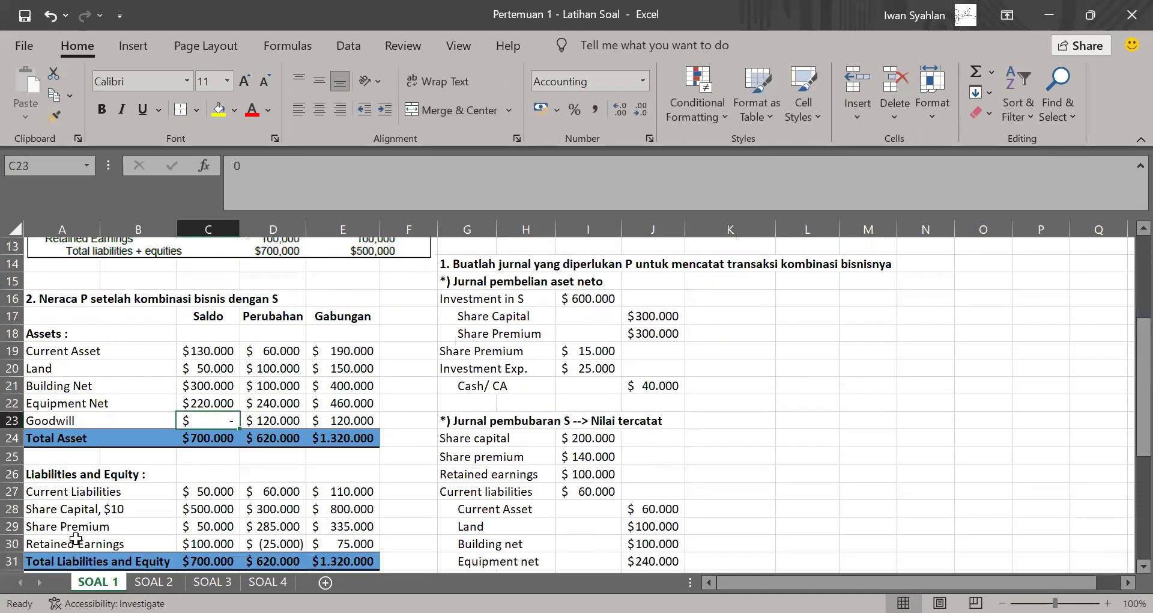
pyautogui.scroll(1, 196, 486)
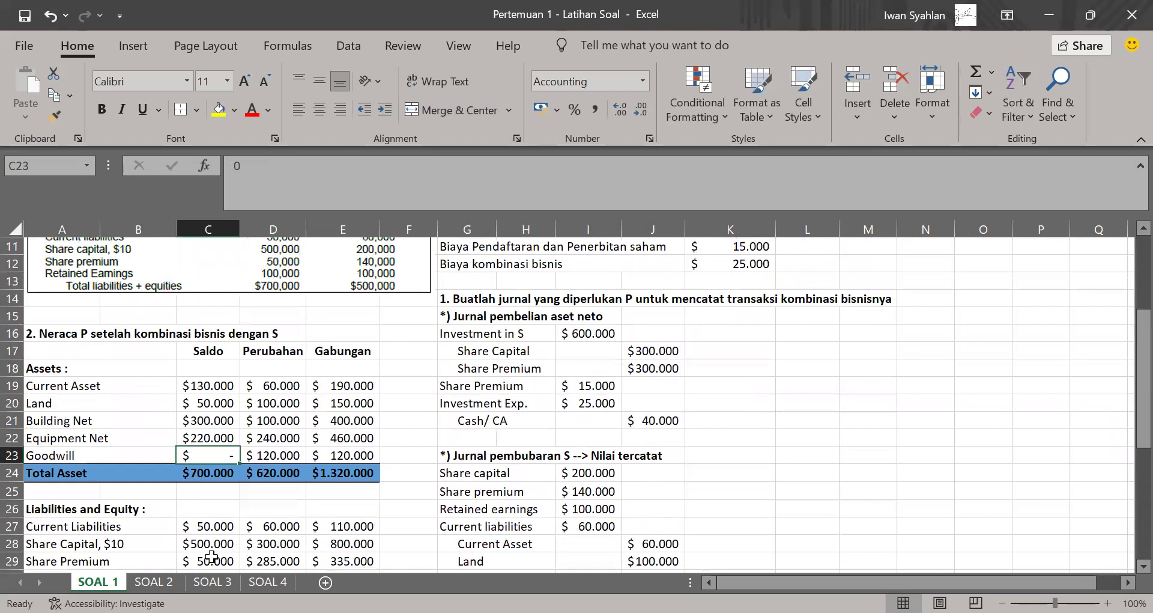
pyautogui.scroll(-1, 211, 556)
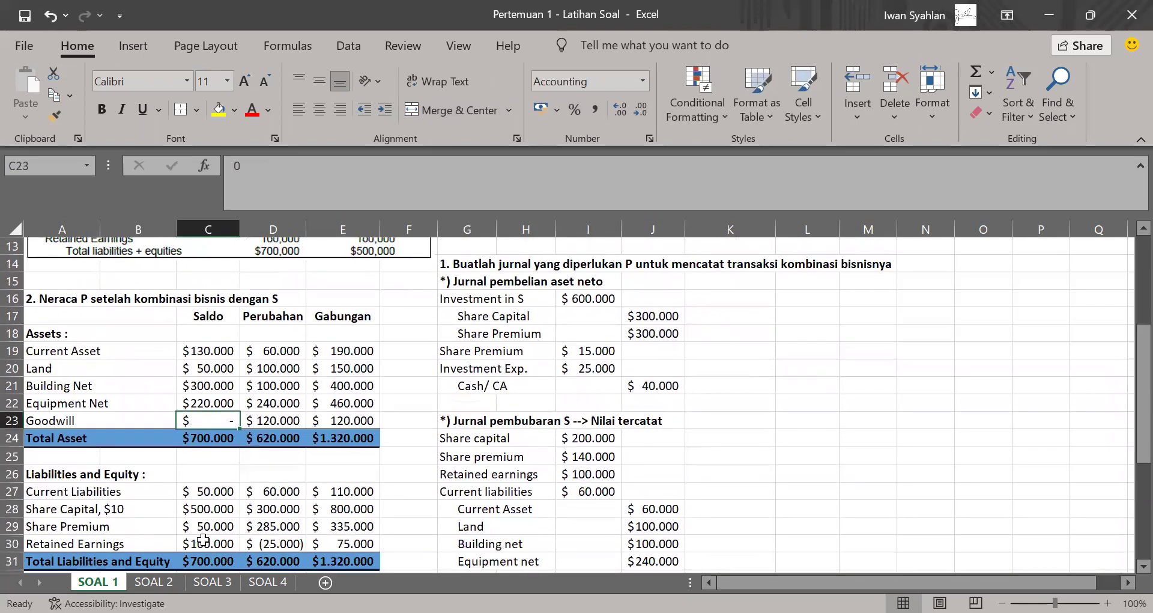
pyautogui.click(203, 540)
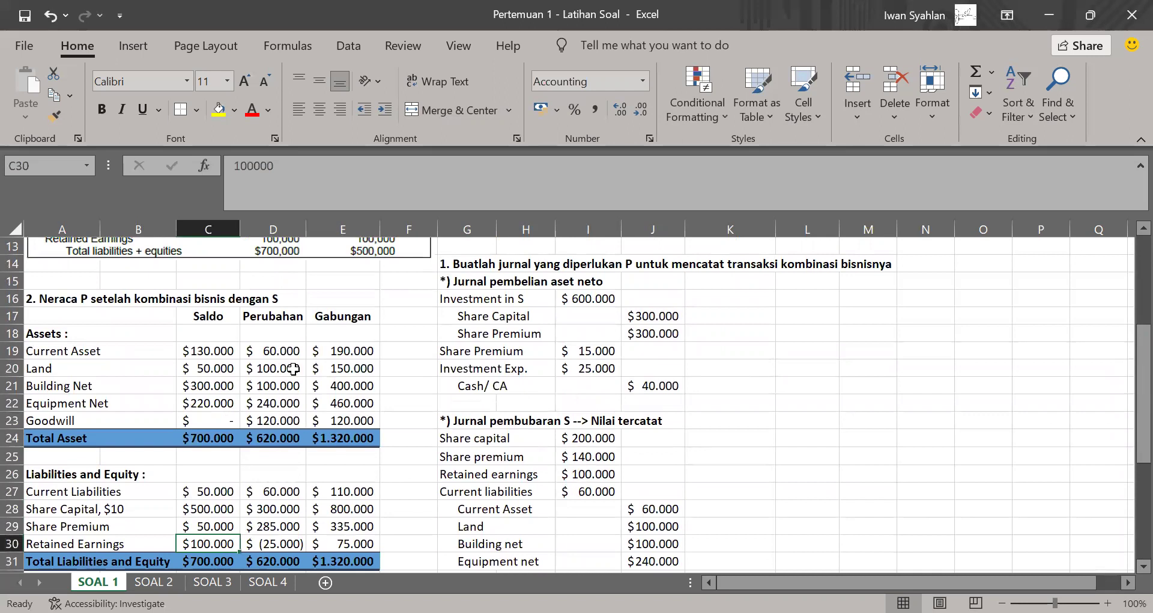
# - Review the purchase, dissolution and transfer journals as the sources for the Perubahan column
pyautogui.scroll(1, 293, 369)
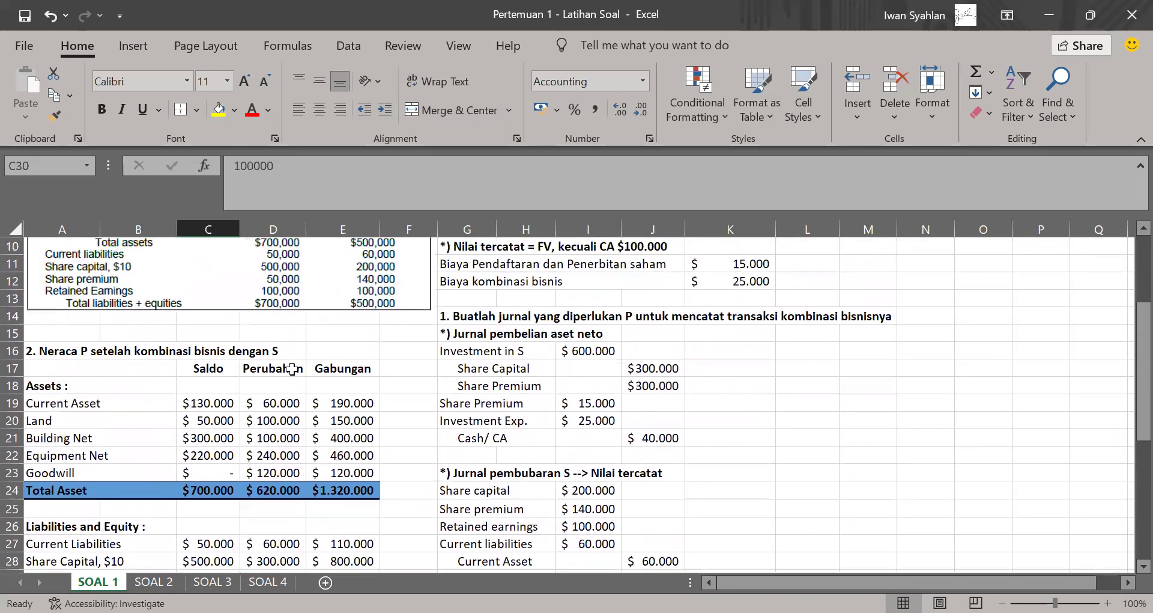
pyautogui.click(474, 340)
pyautogui.keyDown('shift'); pyautogui.click(692, 387); pyautogui.keyUp('shift')
pyautogui.scroll(-3, 691, 387)
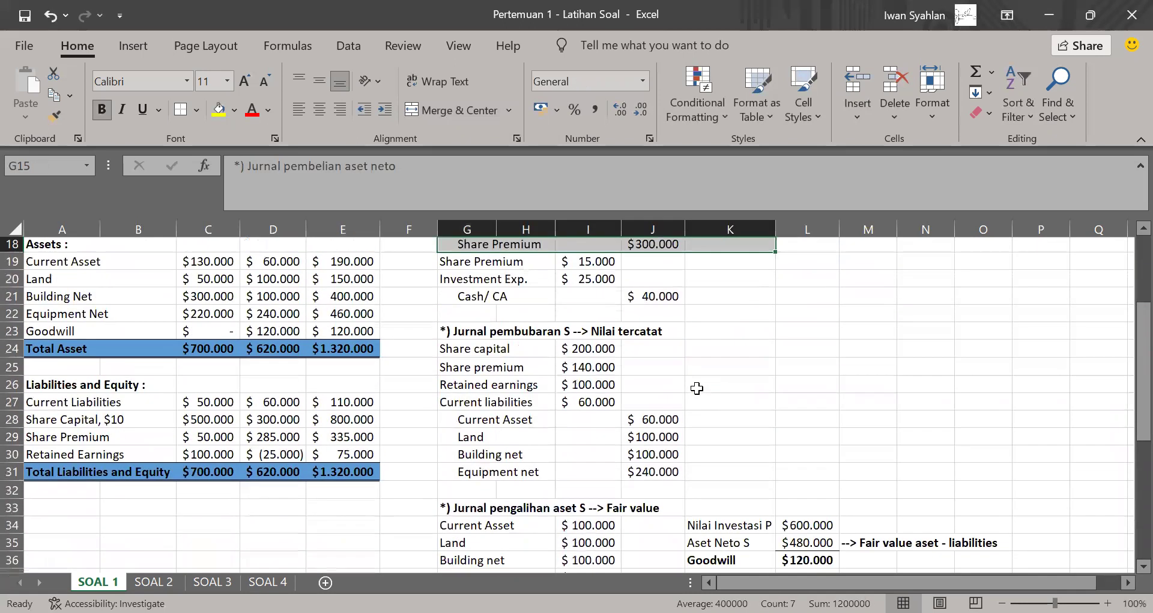
pyautogui.moveTo(466, 545); pyautogui.dragTo(592, 562)
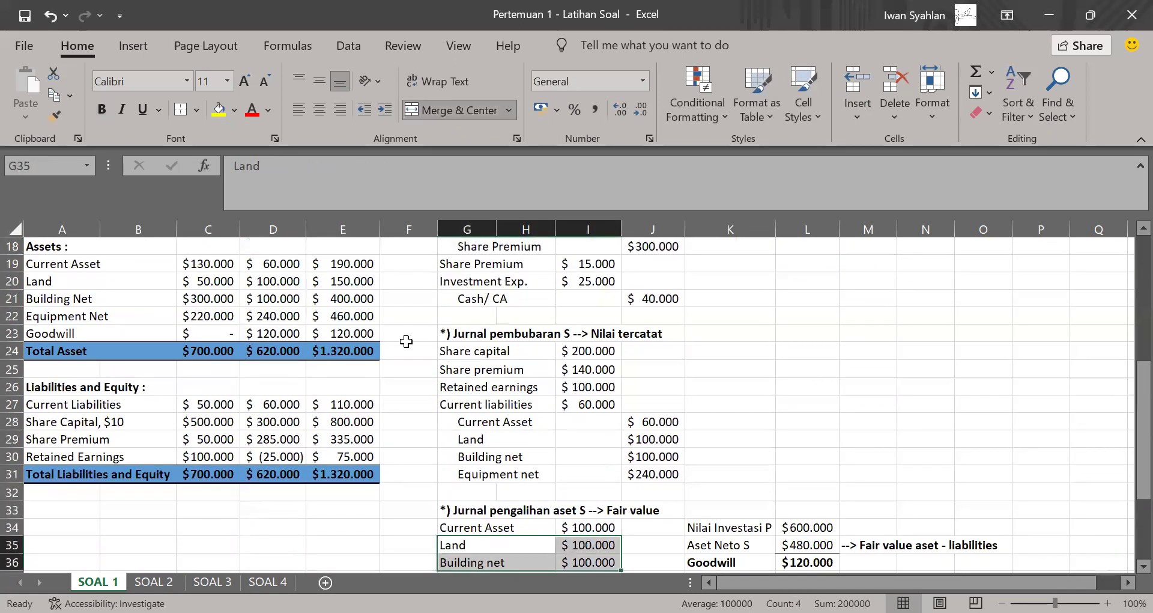
# - Trace the Current Asset formula in D19 to the Cash/ CA credit and the transfer journal's Current Asset debit
pyautogui.scroll(2, 406, 342)
pyautogui.scroll(1, 407, 342)
pyautogui.click(276, 387)
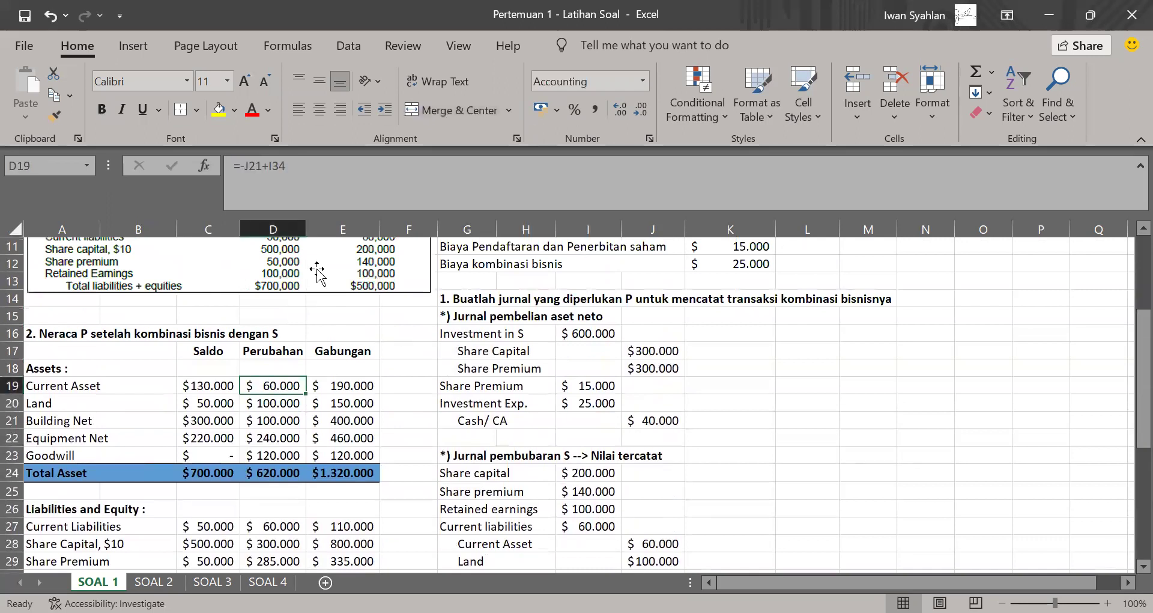
pyautogui.click(299, 169)
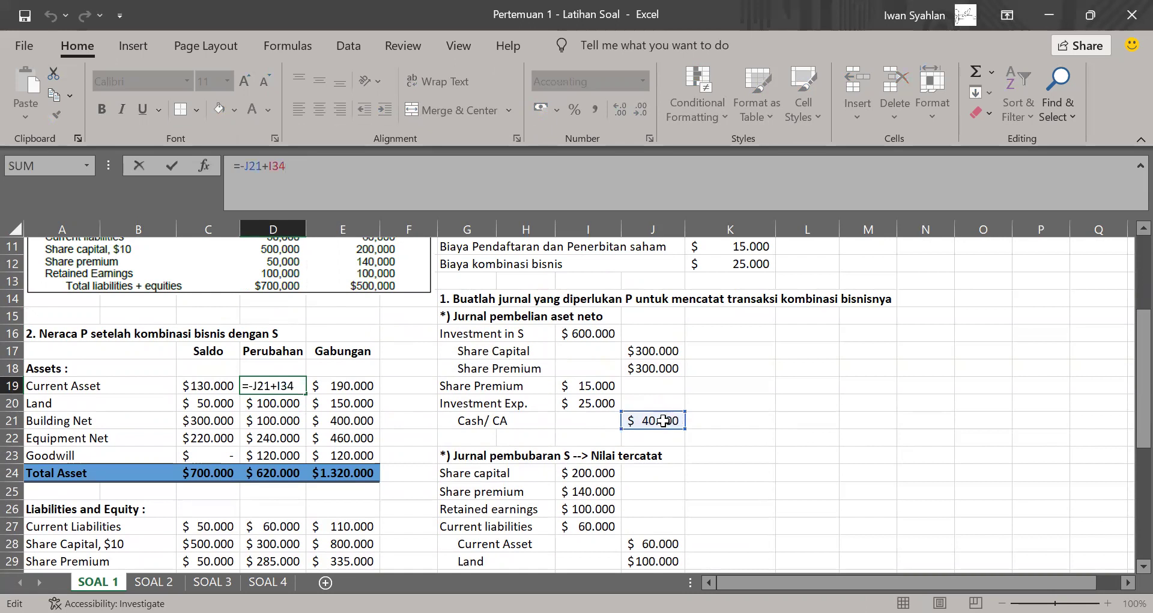
pyautogui.scroll(-2, 663, 421)
pyautogui.scroll(-2, 663, 421)
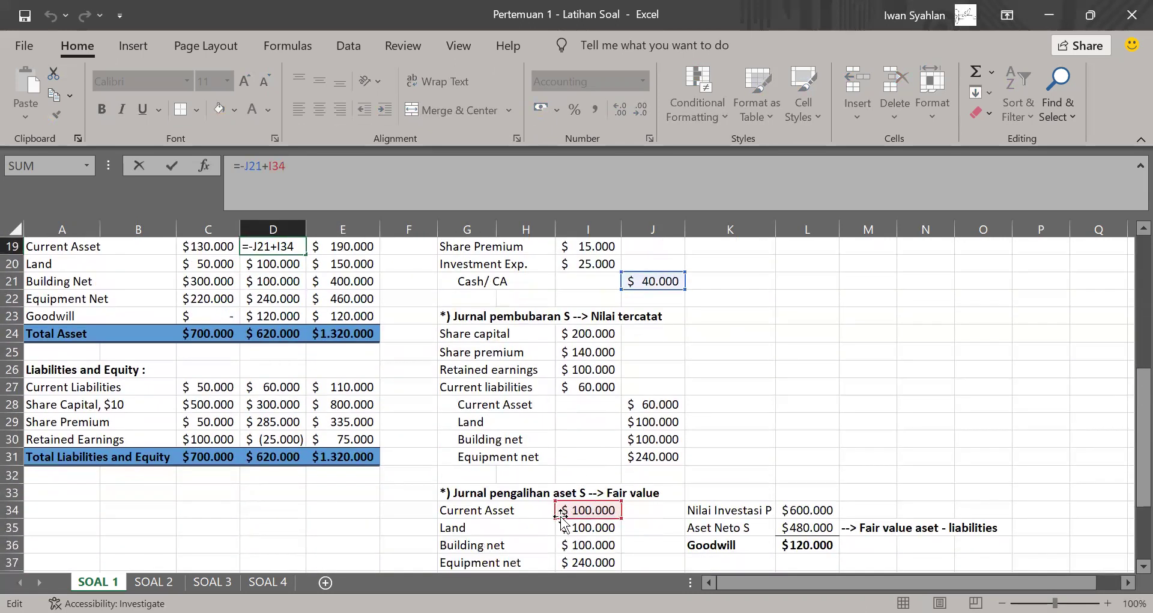
# - Check the Perubahan formulas for Land, Building Net, Equipment Net and Goodwill against the transfer journal's debits
pyautogui.press('Return')
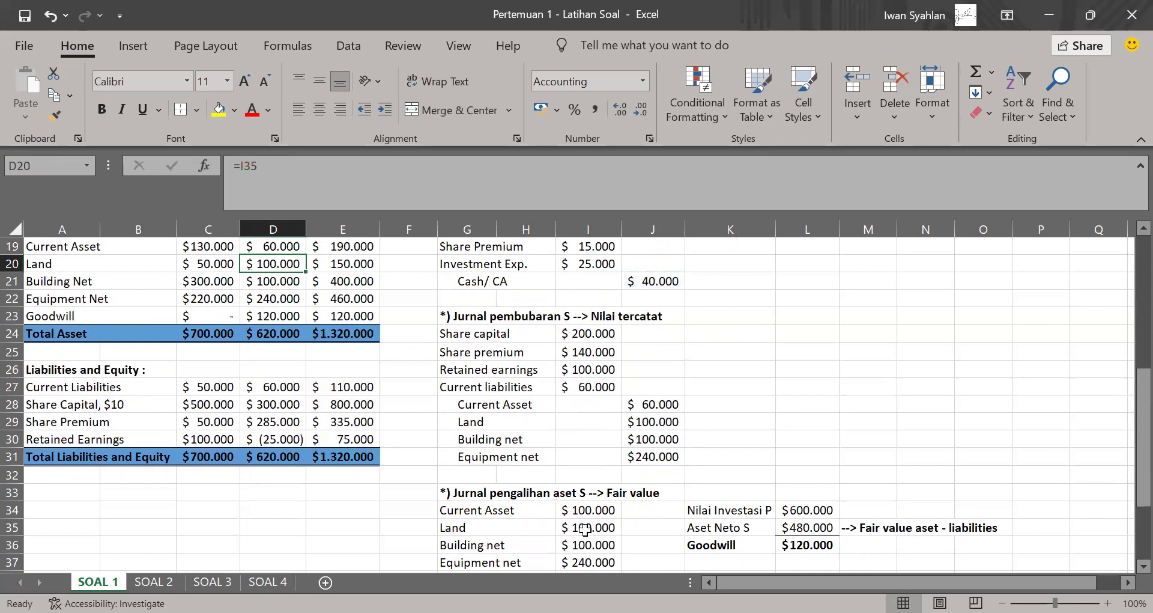
pyautogui.press('Return')
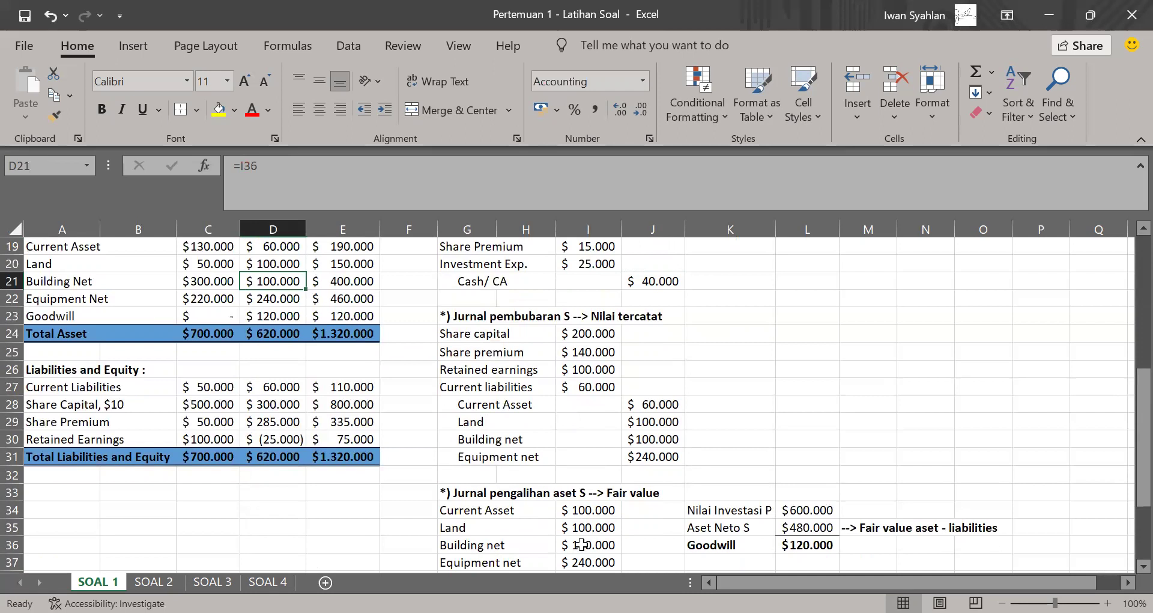
pyautogui.press('Return')
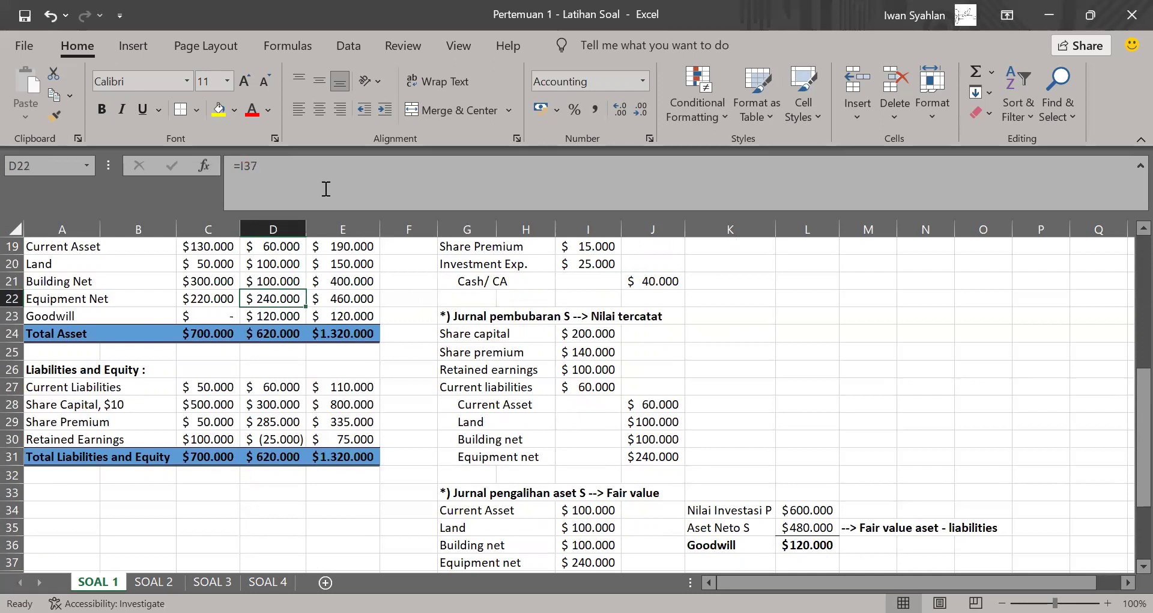
pyautogui.click(575, 558)
pyautogui.scroll(-1, 471, 396)
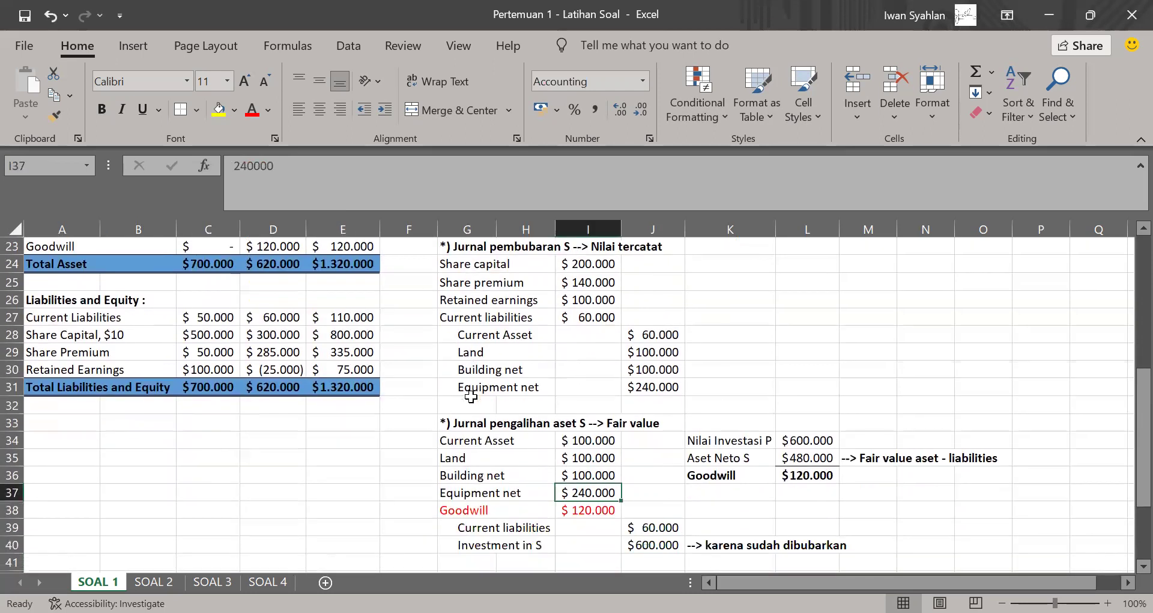
pyautogui.click(271, 248)
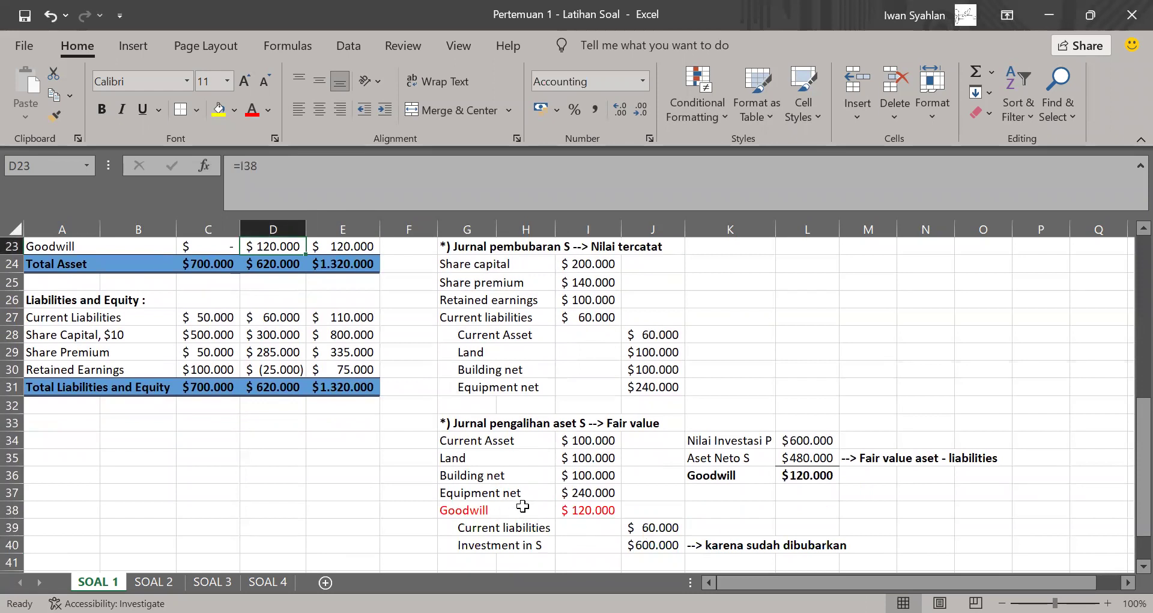
# - Trace the Perubahan formula for Current Liabilities in D27 to the transfer journal's Current liabilities credit in J39
pyautogui.scroll(2, 522, 507)
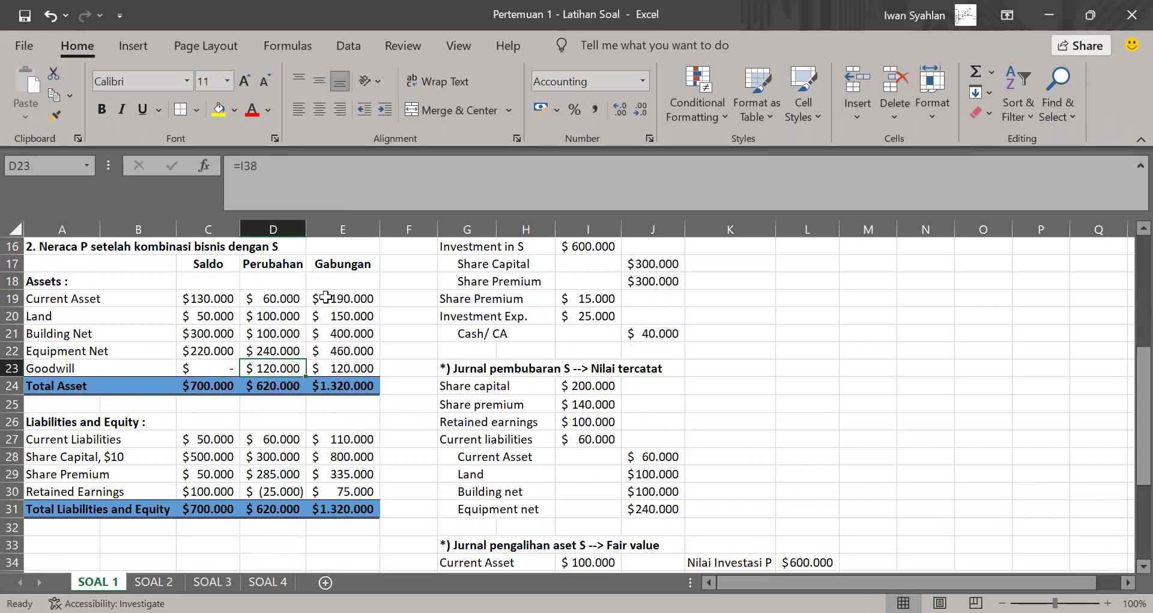
pyautogui.click(283, 441)
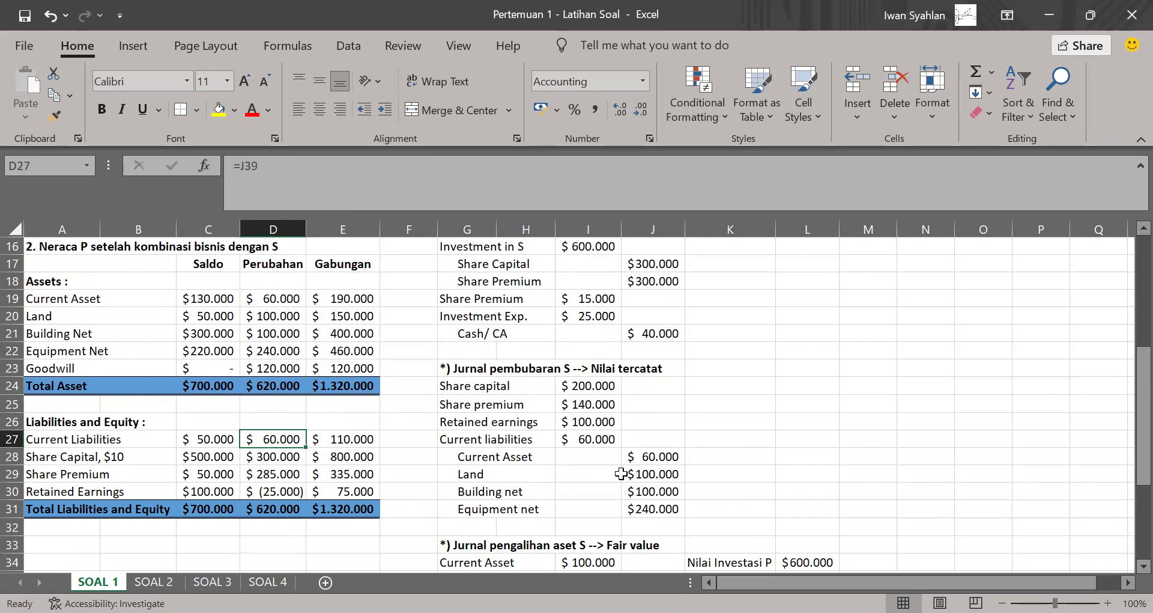
pyautogui.scroll(-3, 622, 474)
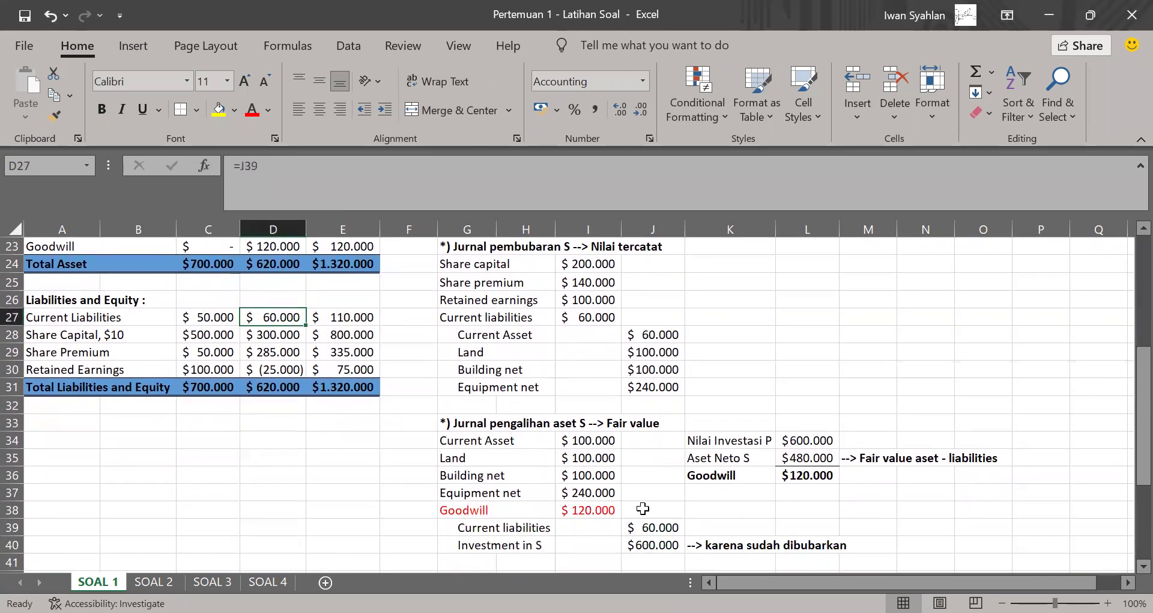
pyautogui.click(650, 528)
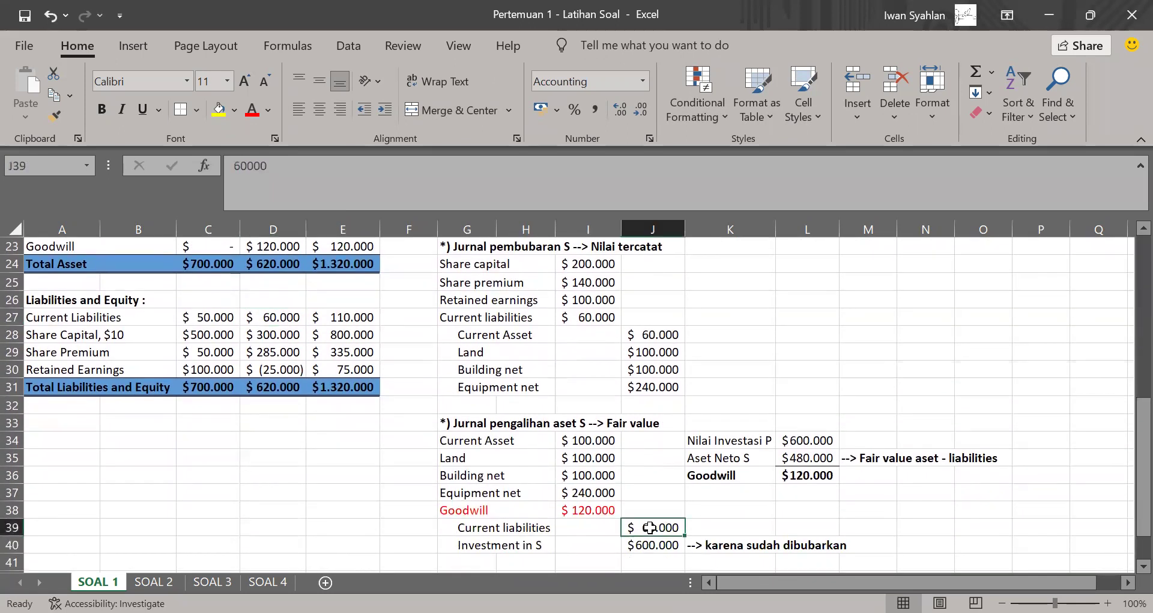
# - Trace the Perubahan formula for Share Capital in D28 to the Share Capital credit in the net asset purchase journal
pyautogui.click(286, 337)
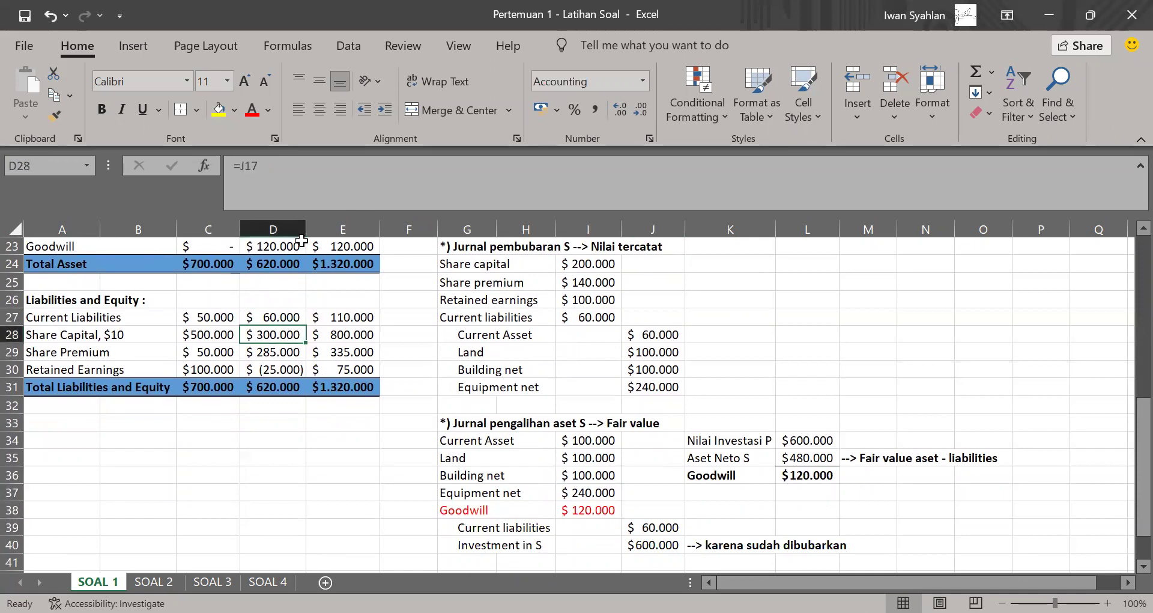
pyautogui.click(476, 190)
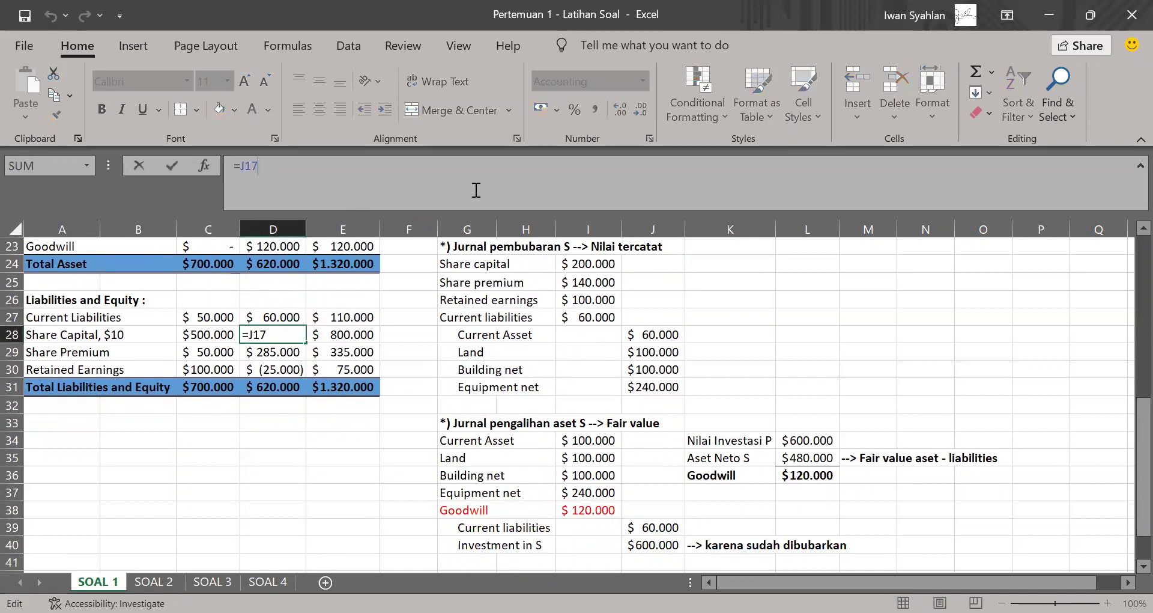
pyautogui.scroll(4, 609, 344)
pyautogui.scroll(2, 609, 344)
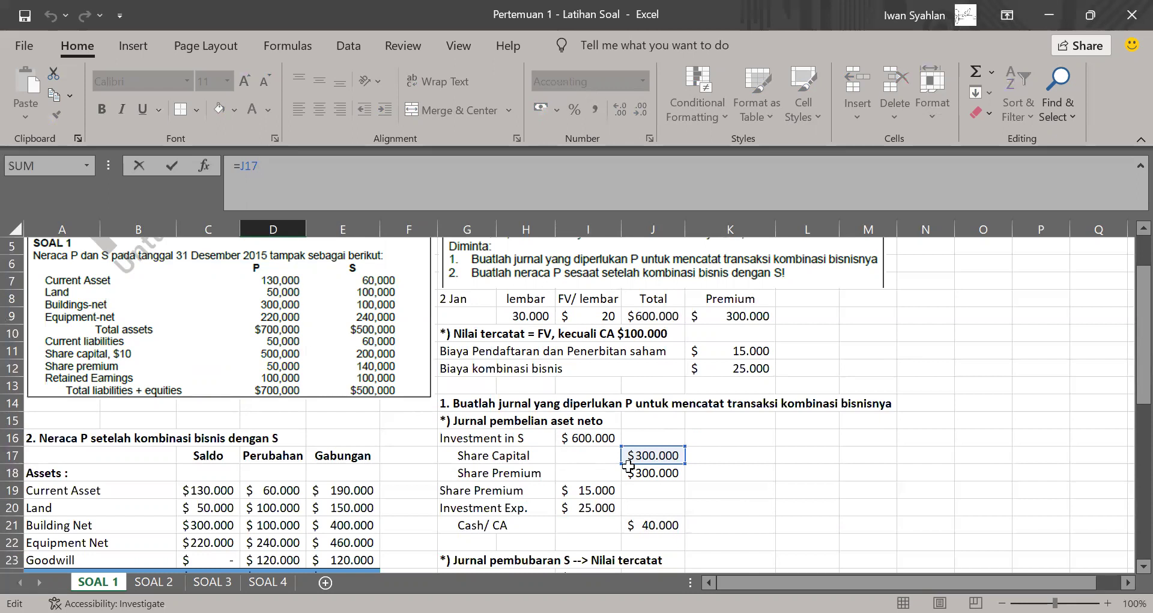
pyautogui.press('Return')
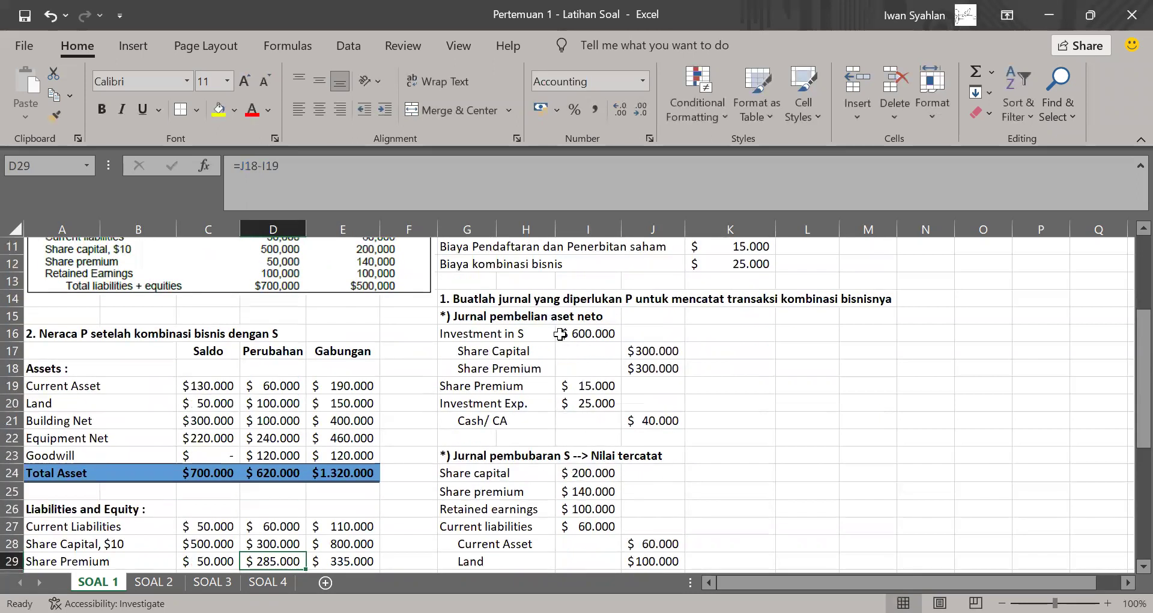
# - Check the Perubahan formulas for Share Premium and Retained Earnings against the purchase journal's Share Premium and Investment Exp. entries
pyautogui.scroll(3, 561, 325)
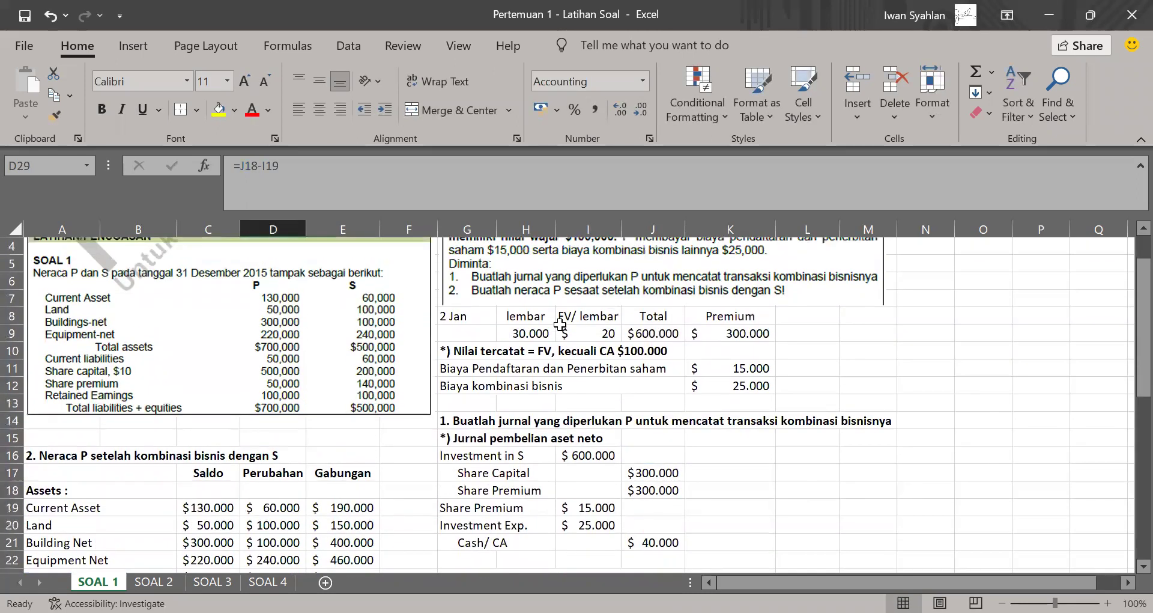
pyautogui.press('F2')
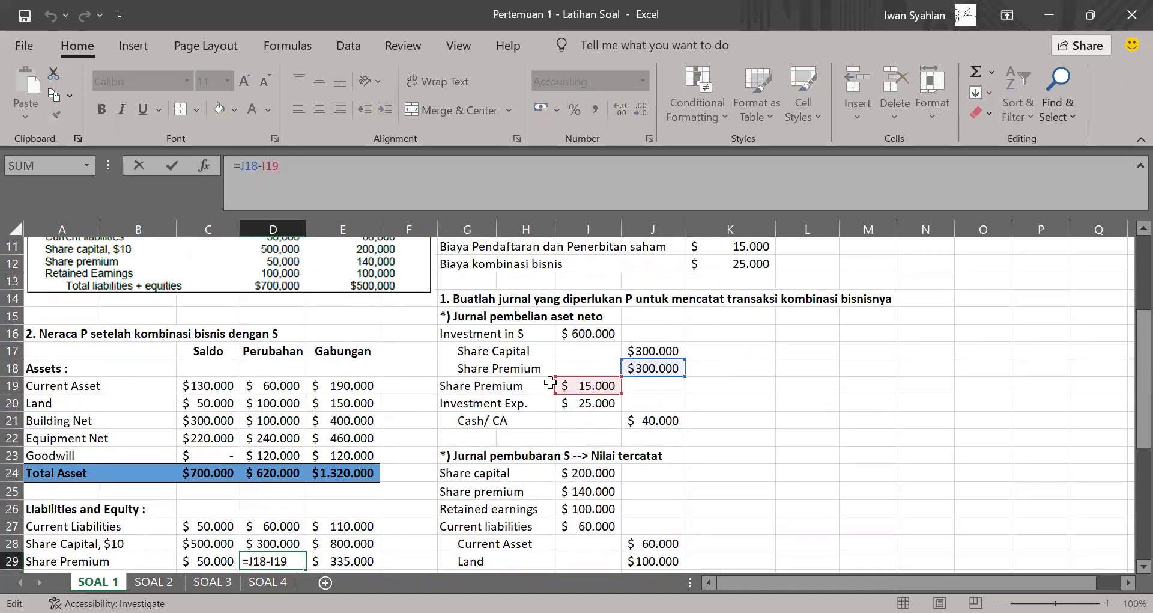
pyautogui.scroll(3, 550, 383)
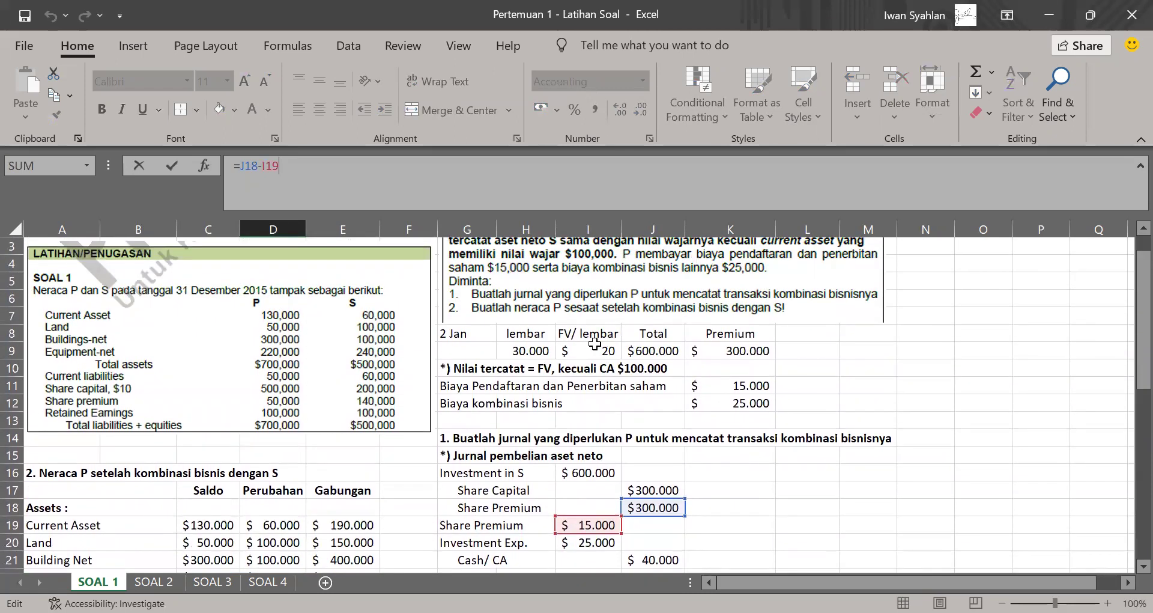
pyautogui.scroll(-3, 595, 343)
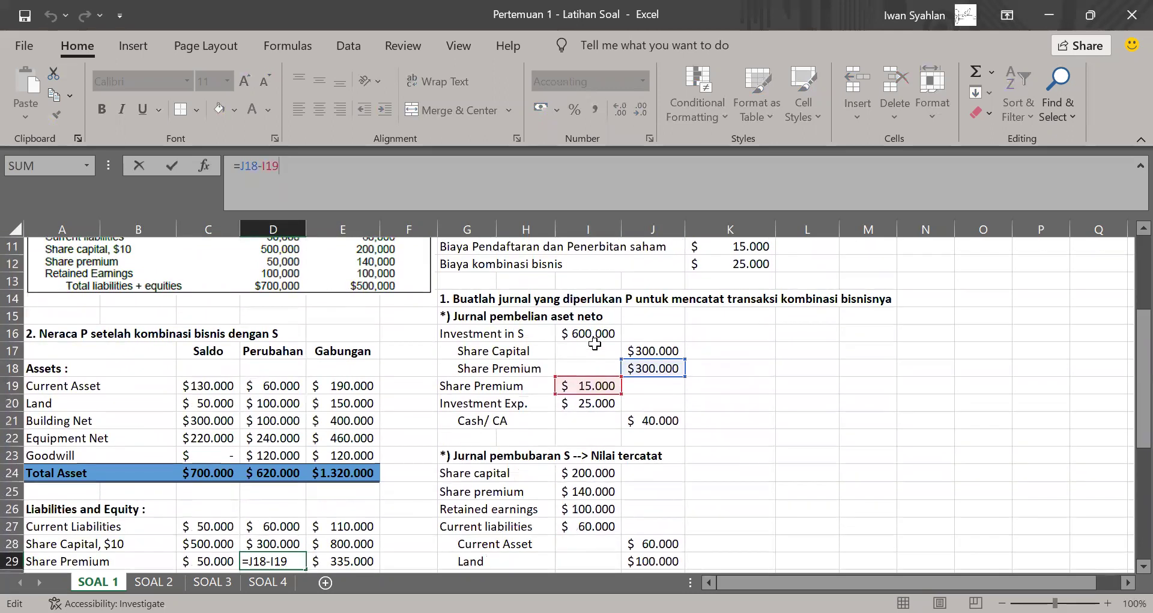
pyautogui.scroll(-1, 595, 343)
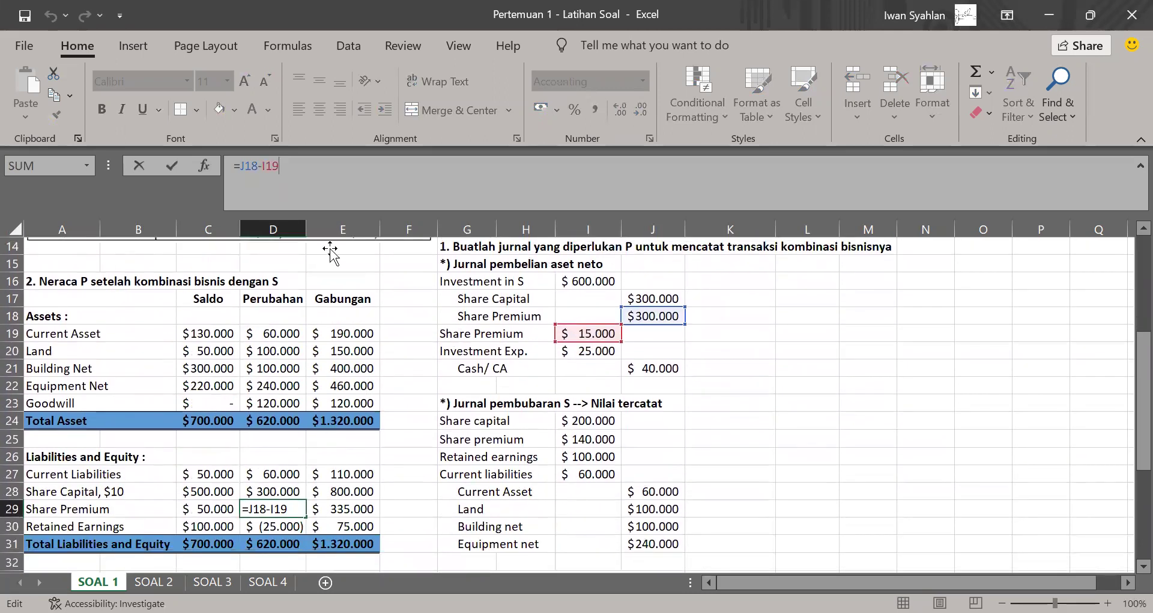
pyautogui.press('Return')
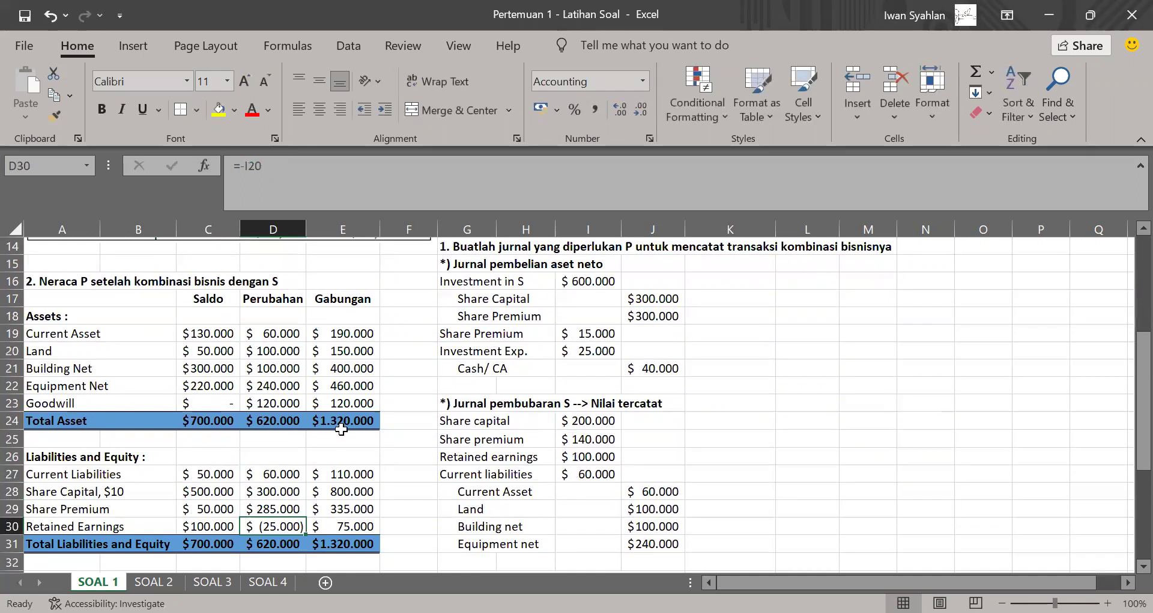
pyautogui.click(340, 185)
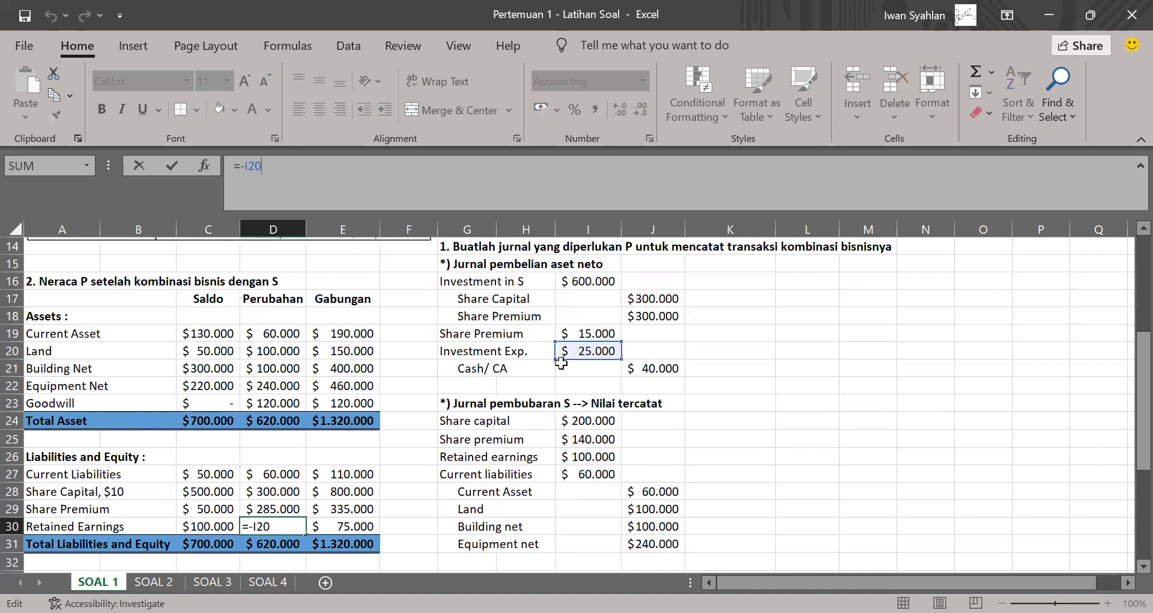
pyautogui.press('Return')
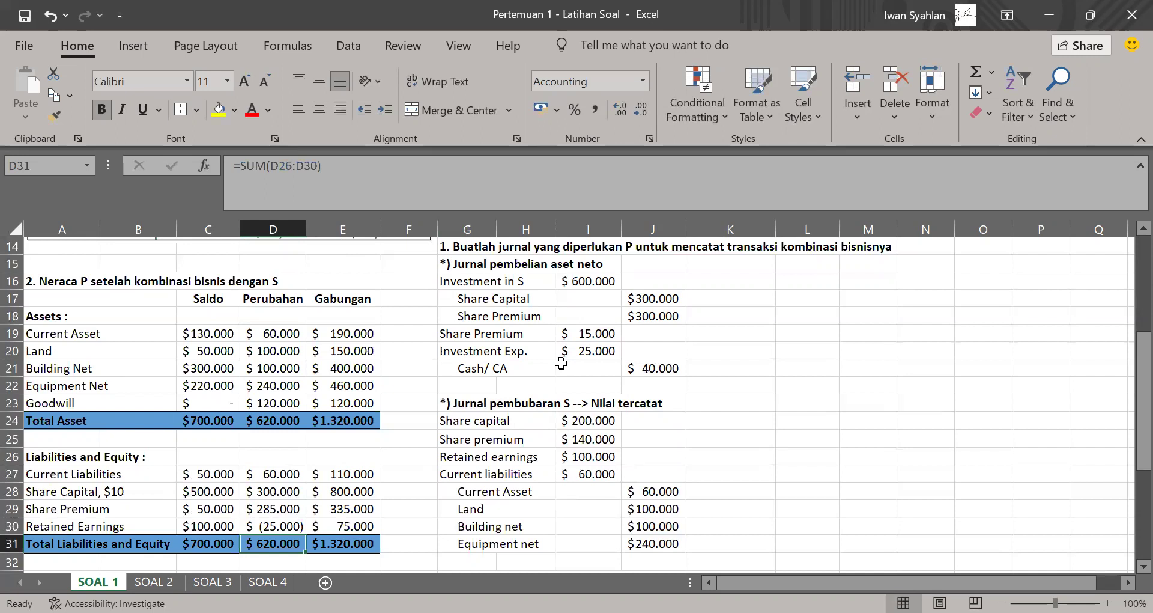
# - Check that the Gabungan formulas for the asset rows from Current Asset to Goodwill add Saldo and Perubahan
pyautogui.click(342, 298)
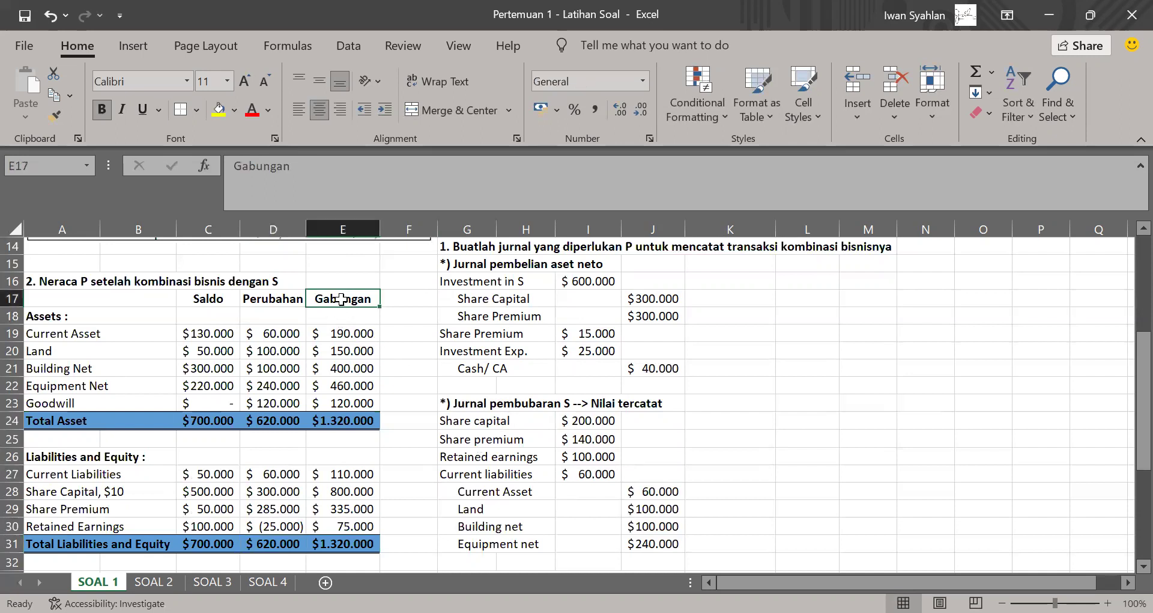
pyautogui.click(212, 298)
pyautogui.click(253, 298)
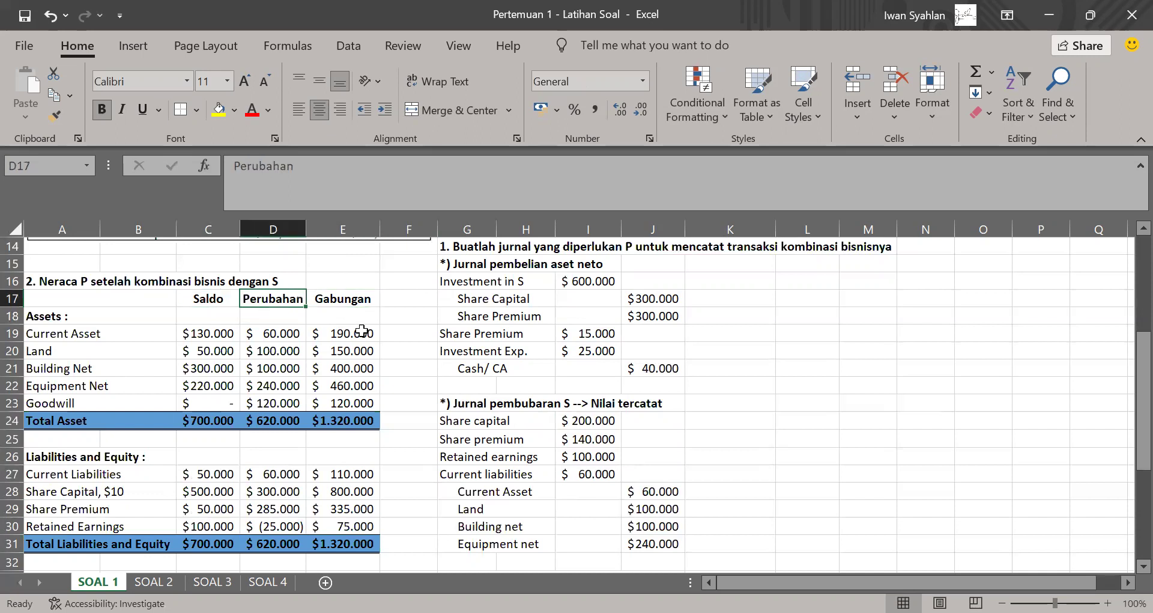
pyautogui.click(358, 334)
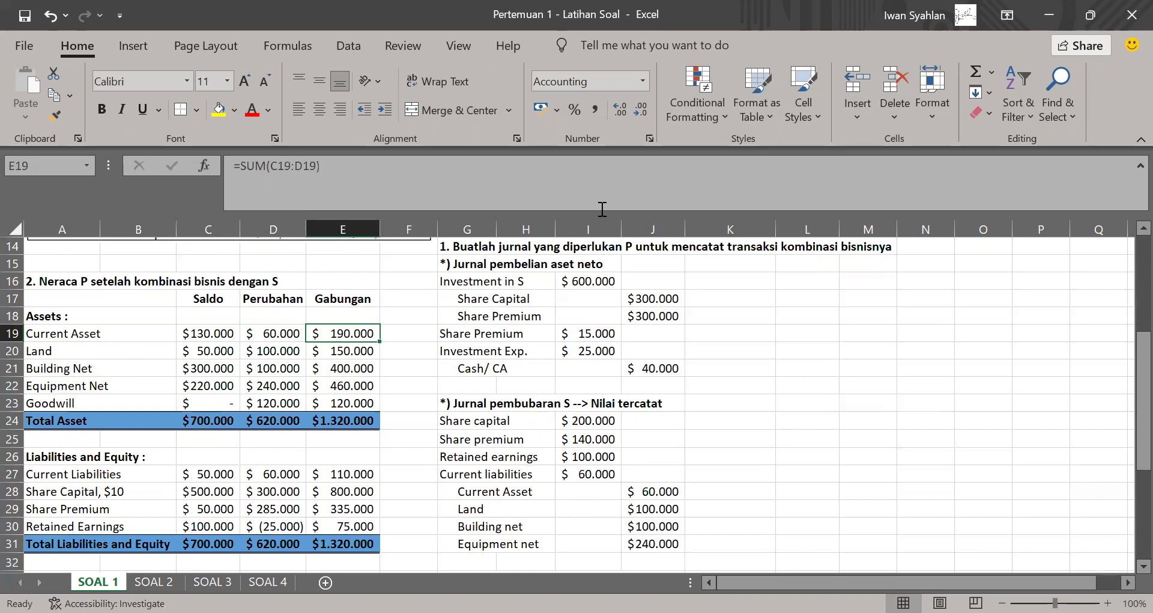
pyautogui.press('Down')
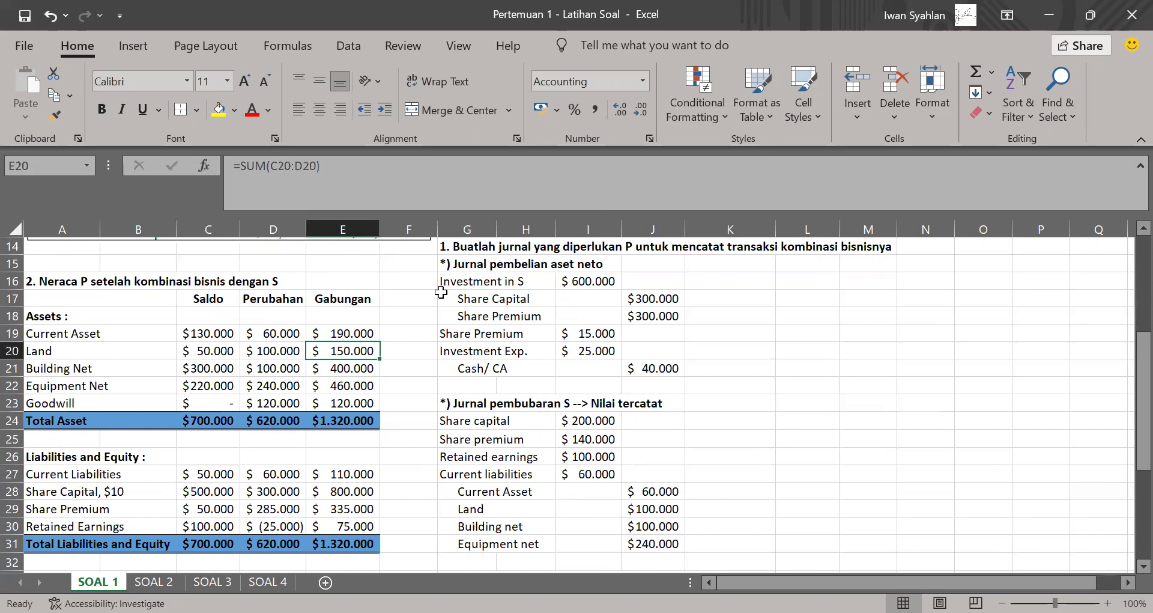
pyautogui.click(358, 366)
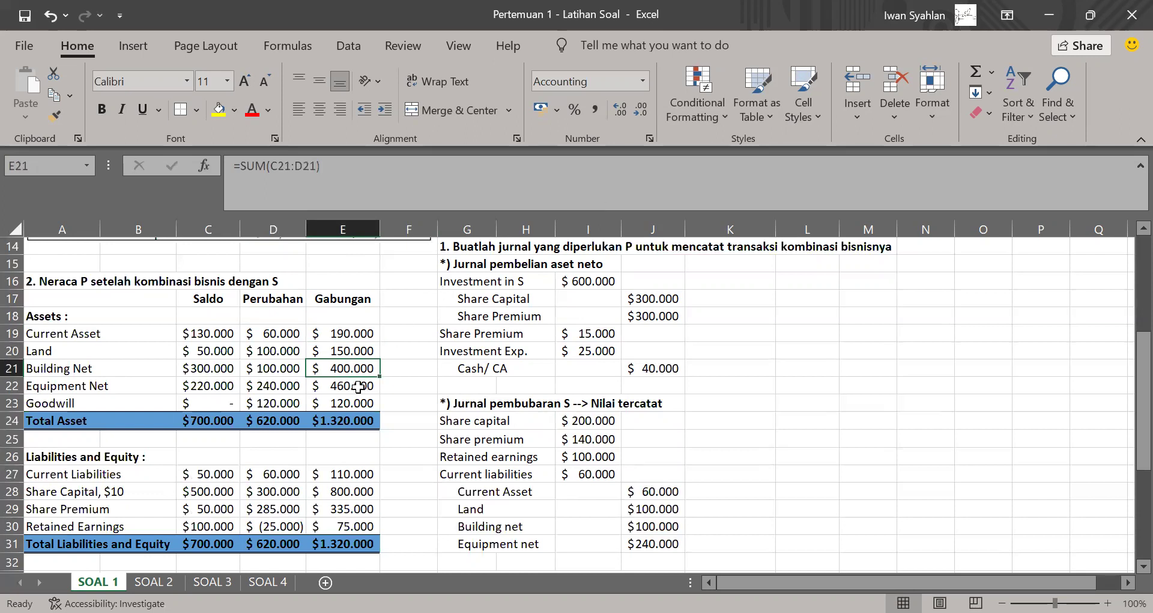
pyautogui.click(359, 386)
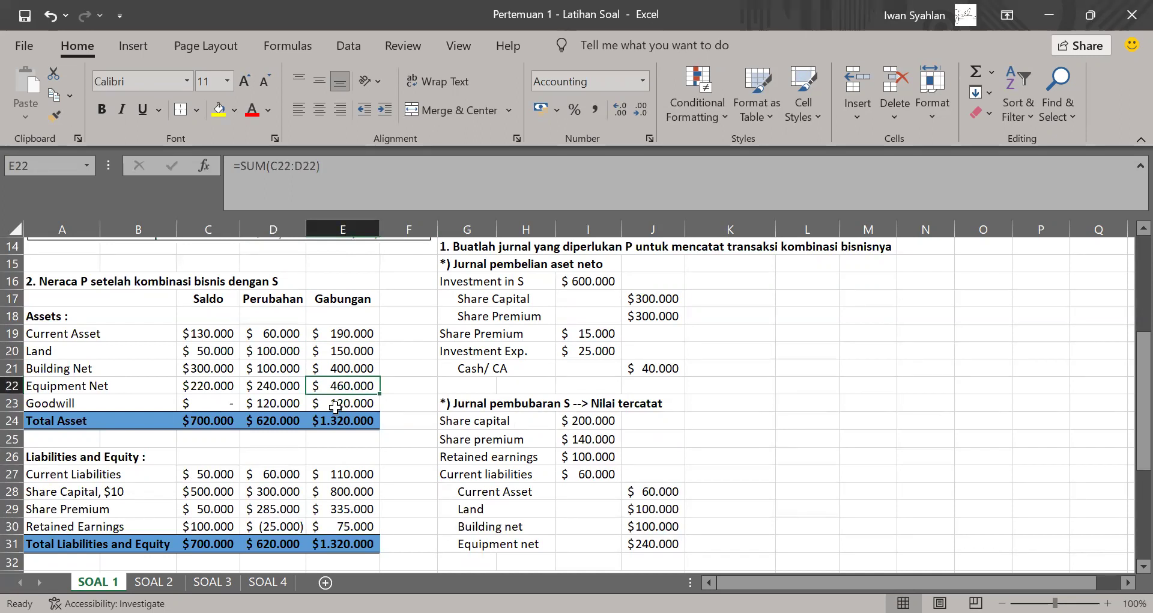
pyautogui.click(346, 407)
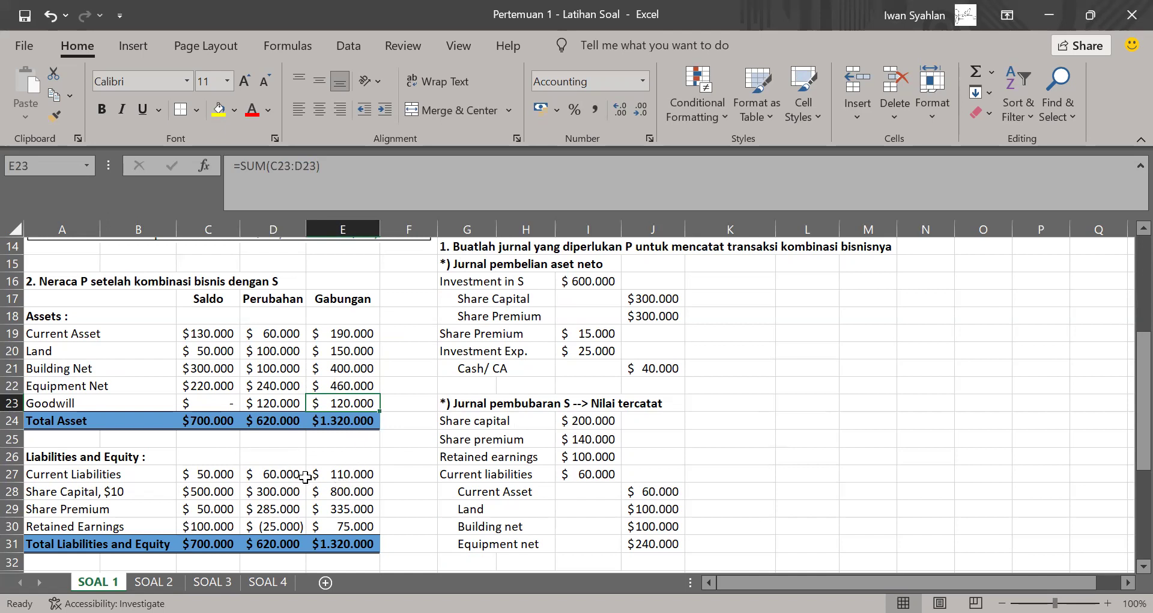
# - Check the Gabungan formulas for the liabilities and equity rows from Current Liabilities to Retained Earnings
pyautogui.click(355, 473)
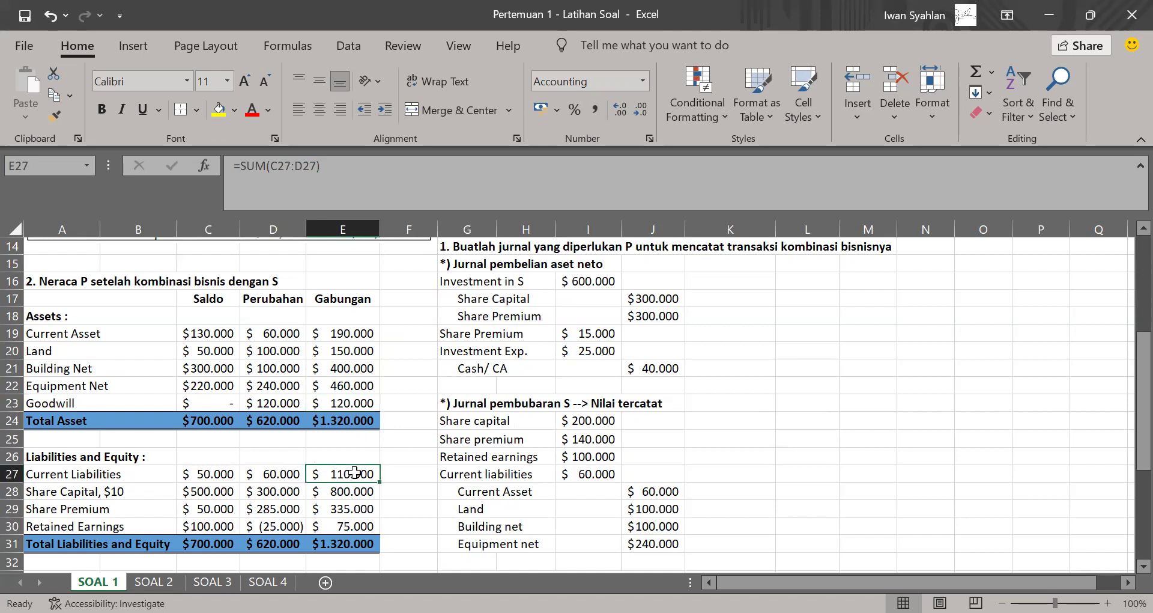
pyautogui.click(348, 495)
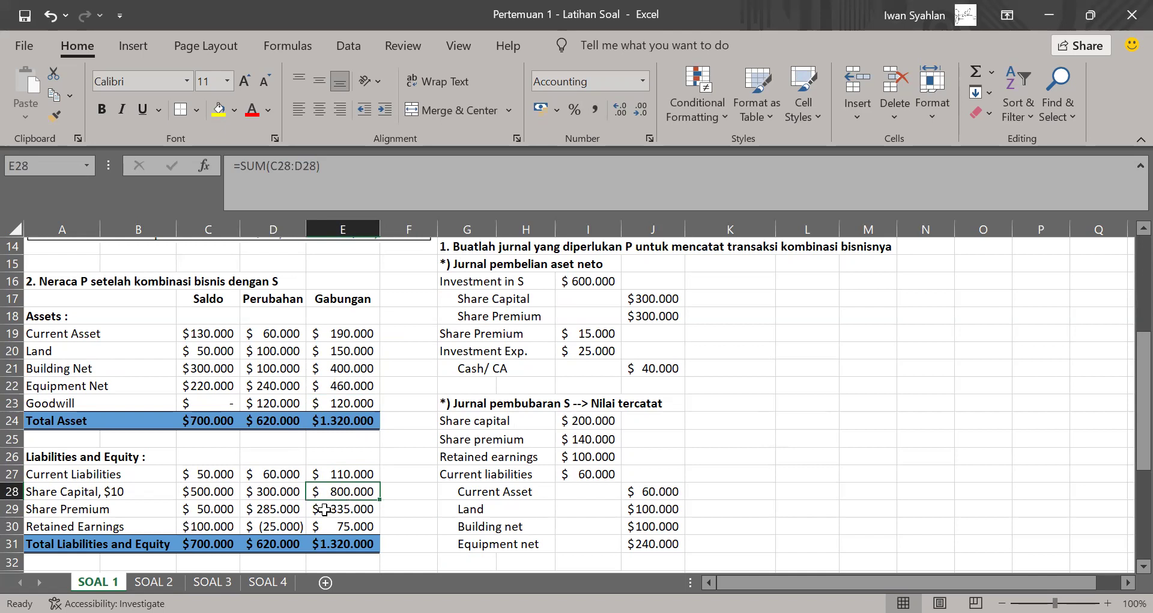
pyautogui.click(304, 511)
pyautogui.click(353, 508)
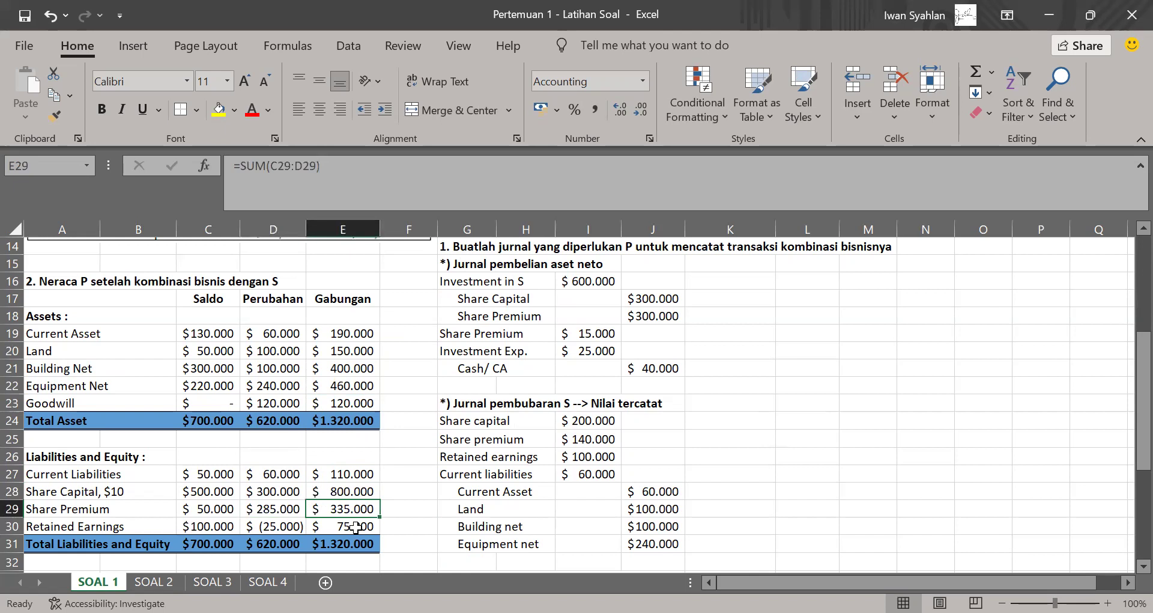
pyautogui.click(352, 526)
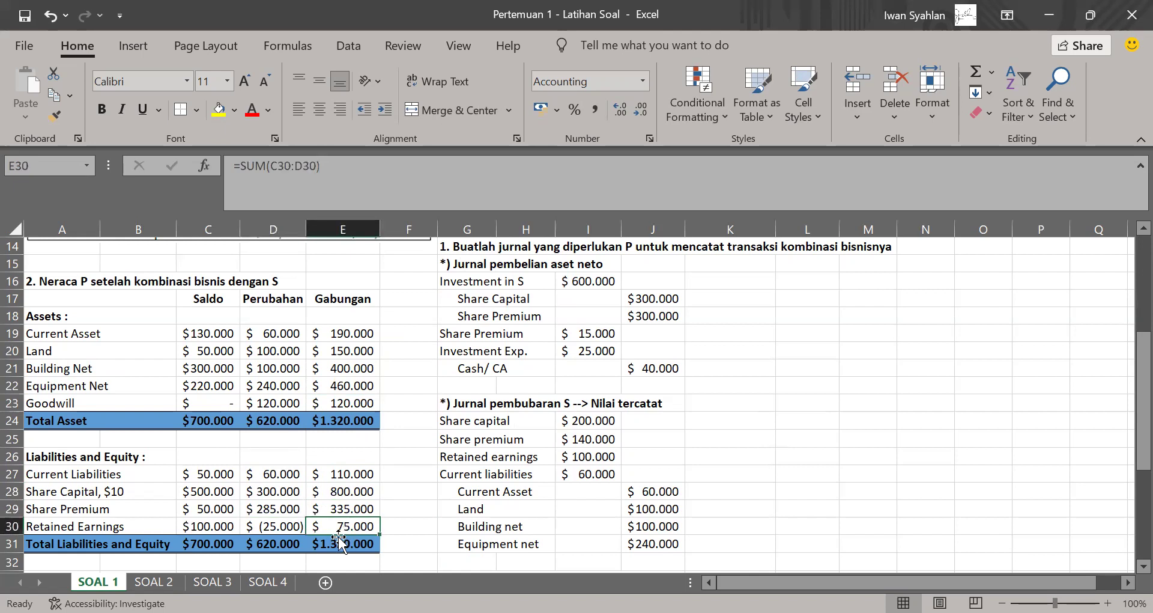
# - Compare Total Asset with Total Liabilities and Equity in the Saldo and Gabungan columns
pyautogui.hotkey('ctrl', 'b')
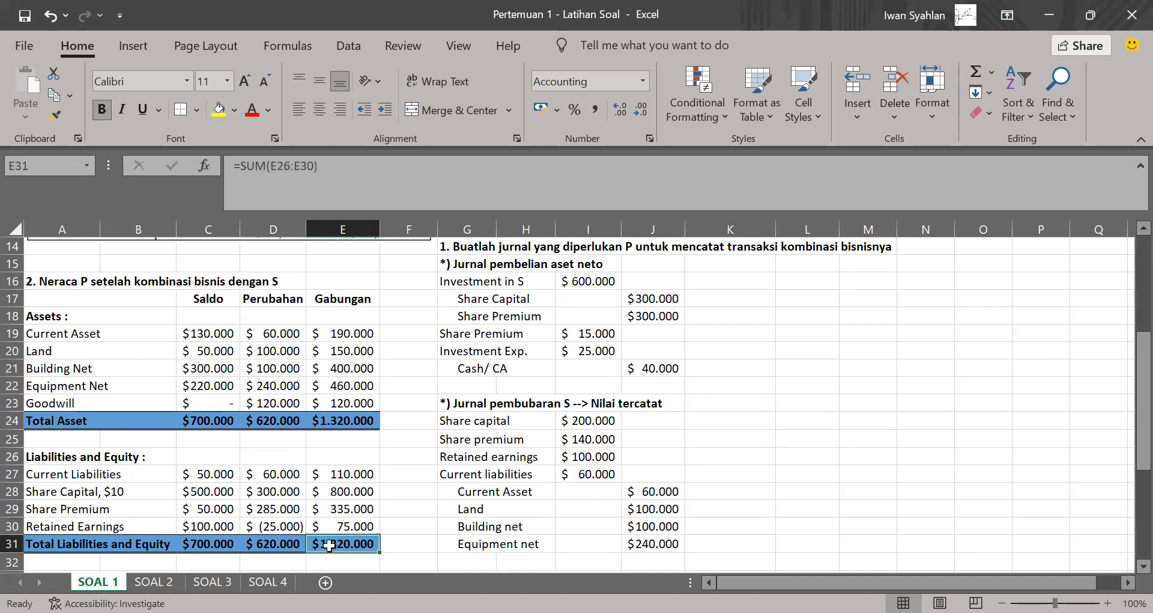
pyautogui.click(322, 418)
pyautogui.click(200, 420)
pyautogui.click(332, 423)
pyautogui.click(343, 541)
pyautogui.click(220, 422)
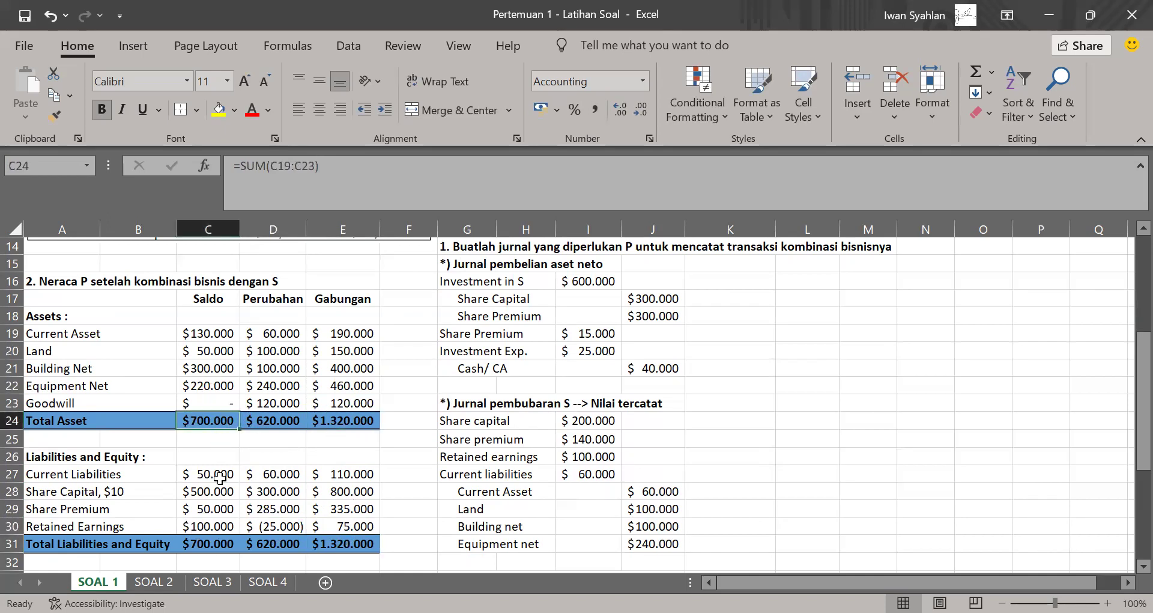
pyautogui.click(217, 541)
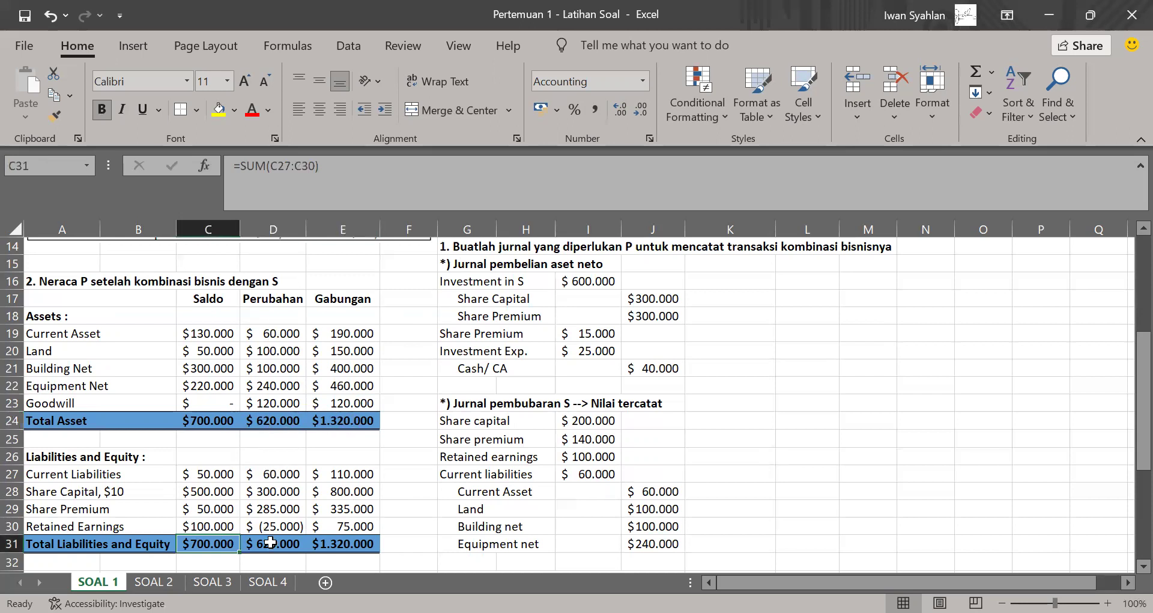
pyautogui.click(341, 424)
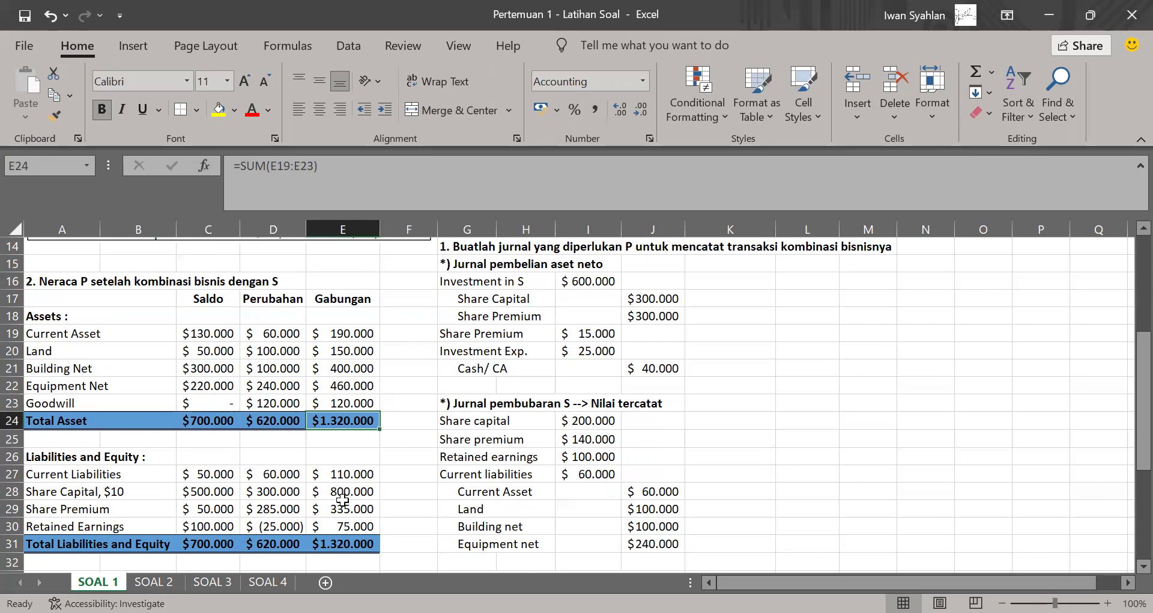
# - Return to the start of the SOAL 1 problem, and open the SOAL 2 worksheet at its problem statement
pyautogui.click(558, 403)
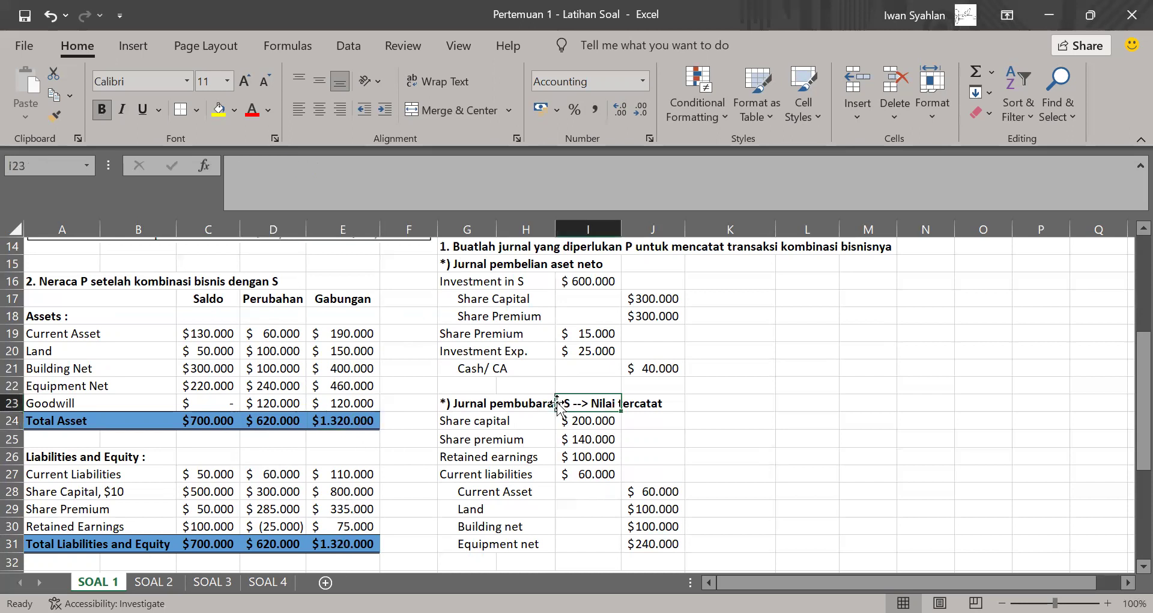
pyautogui.scroll(4, 558, 406)
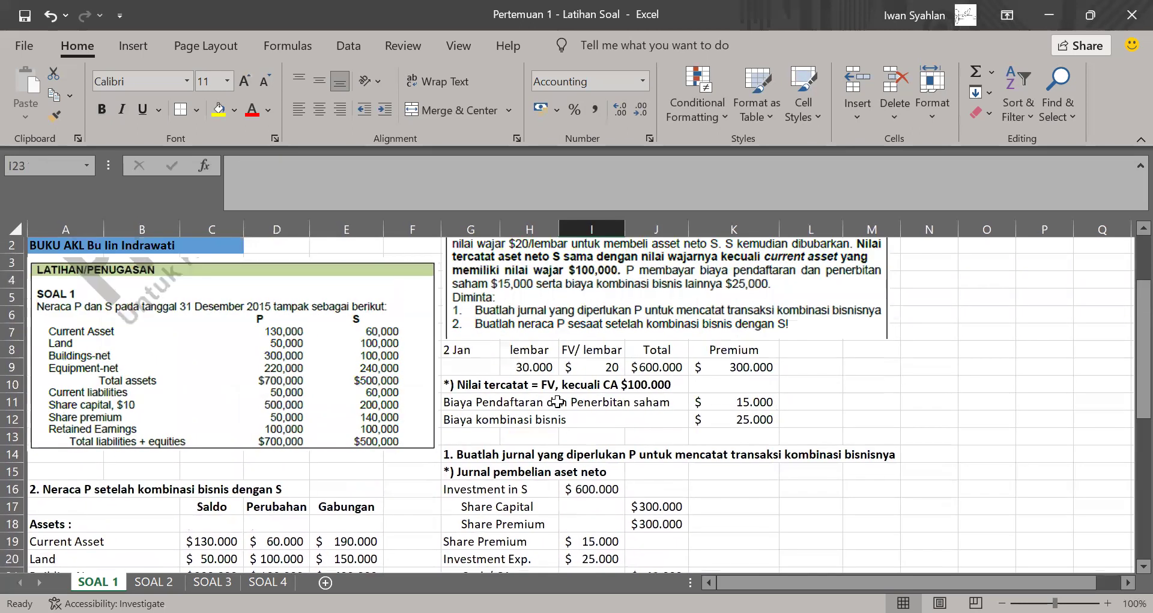
pyautogui.scroll(1, 558, 402)
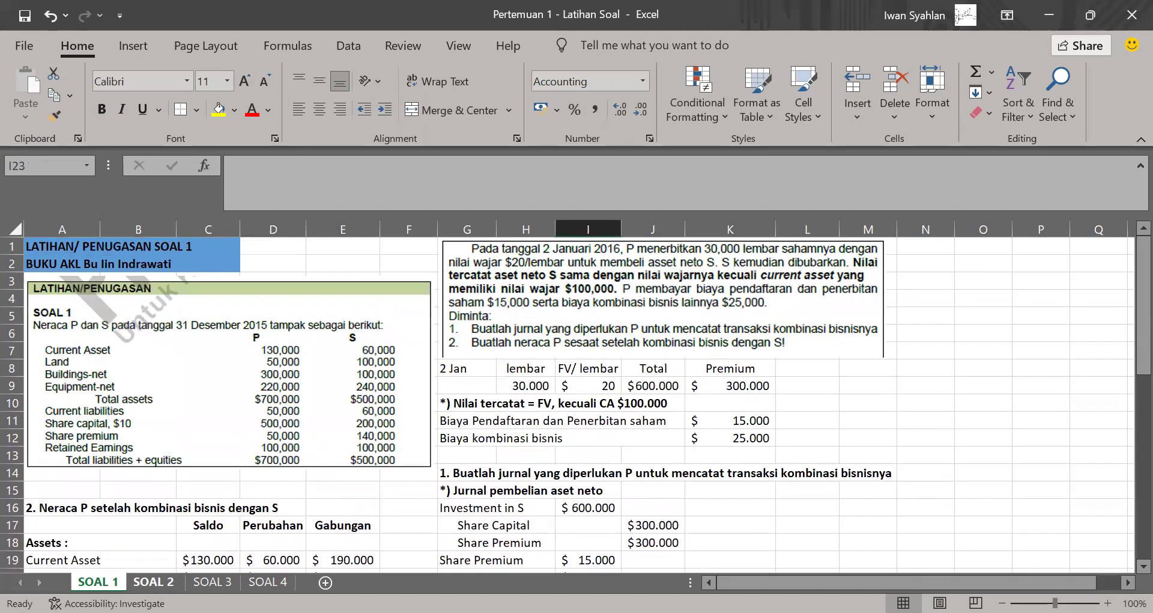
pyautogui.click(153, 581)
pyautogui.scroll(10, 264, 369)
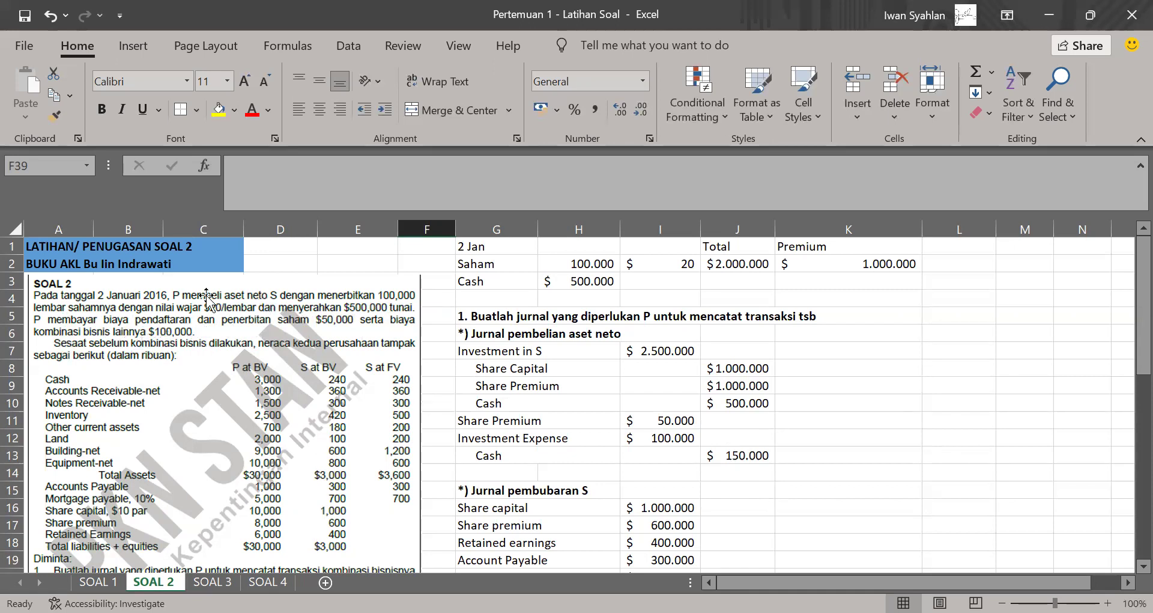
# - Review the 2 Jan date label and the Saham row's share quantity and value per share
pyautogui.click(498, 248)
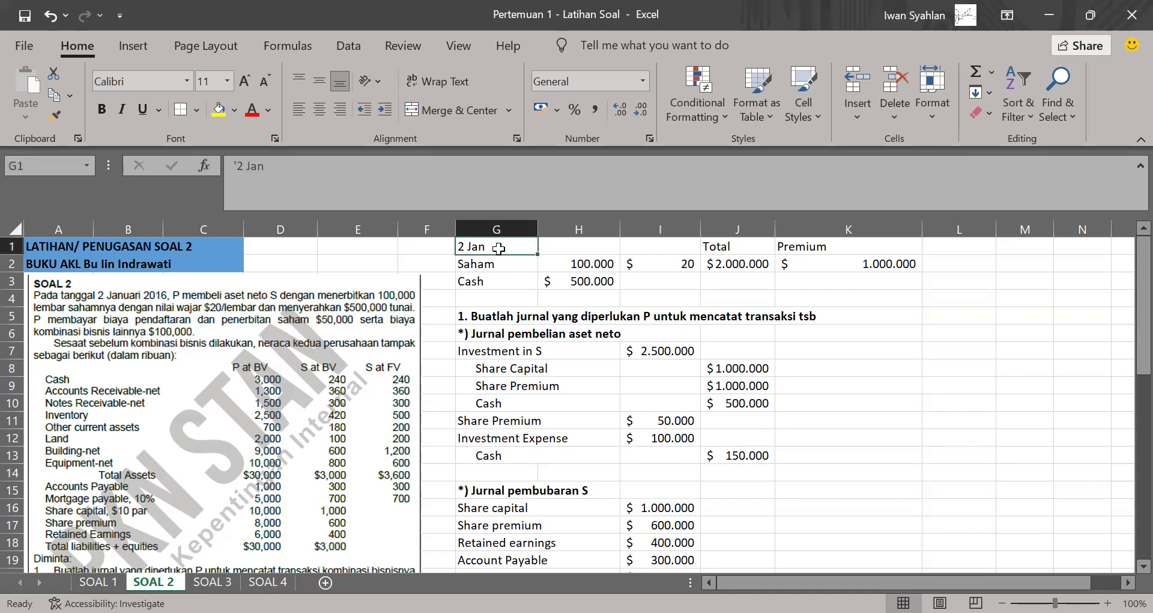
pyautogui.click(473, 265)
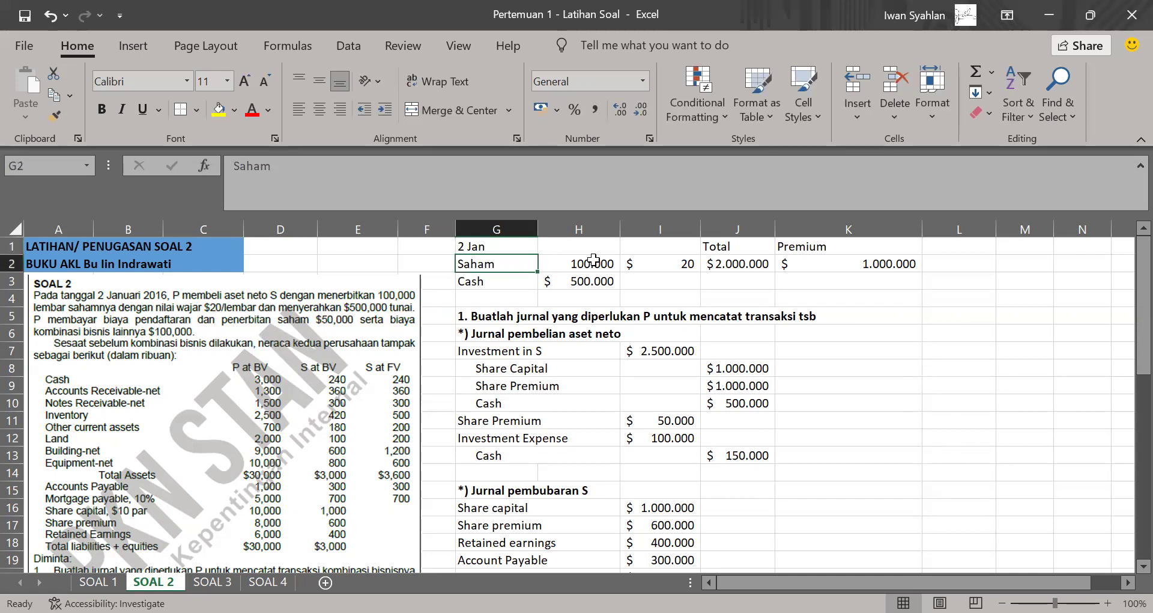
pyautogui.click(593, 259)
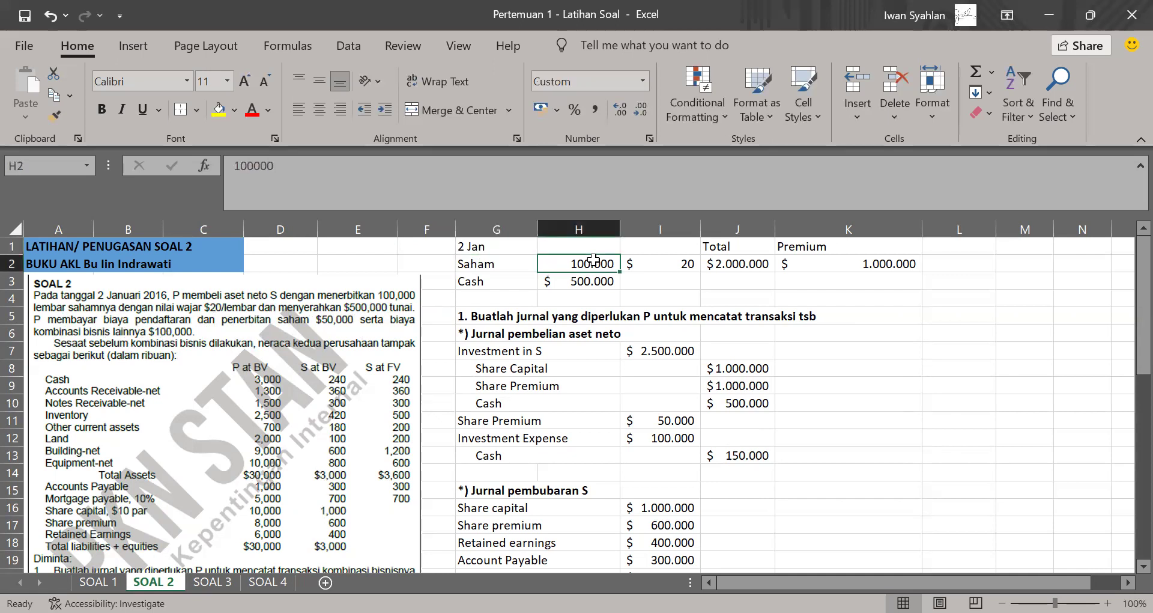
pyautogui.click(670, 260)
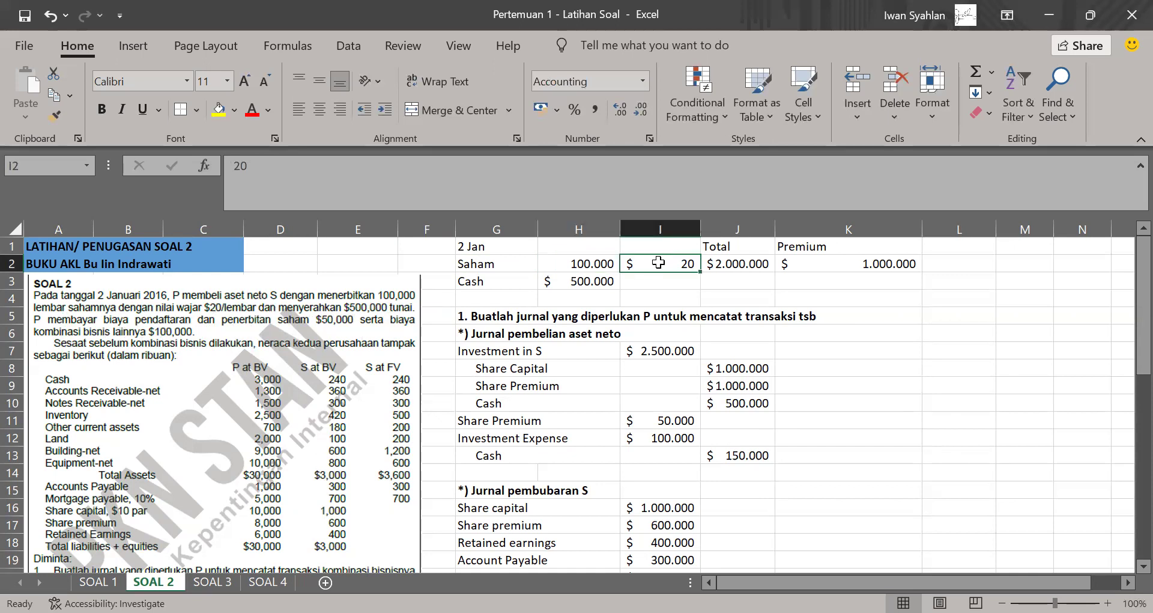
# - Label the Saham value-per-share column "FV/ lembar" in I1 and centre the headings in I1:K1
pyautogui.click(656, 245)
pyautogui.write('fv')
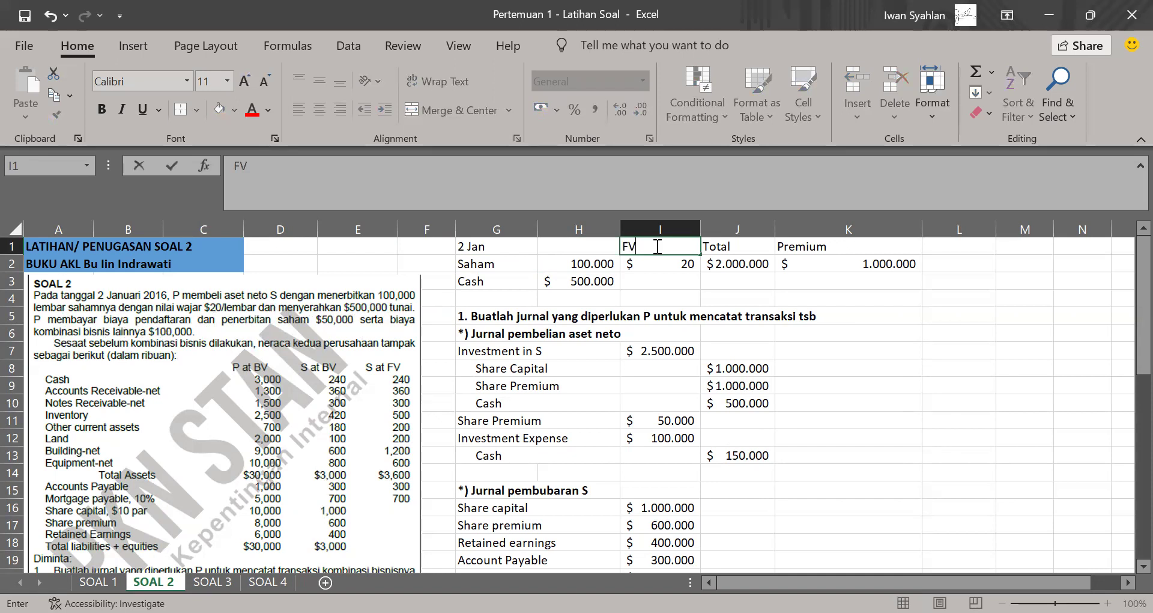
pyautogui.write('/ lembar')
pyautogui.press('Return')
pyautogui.moveTo(663, 247); pyautogui.dragTo(853, 246)
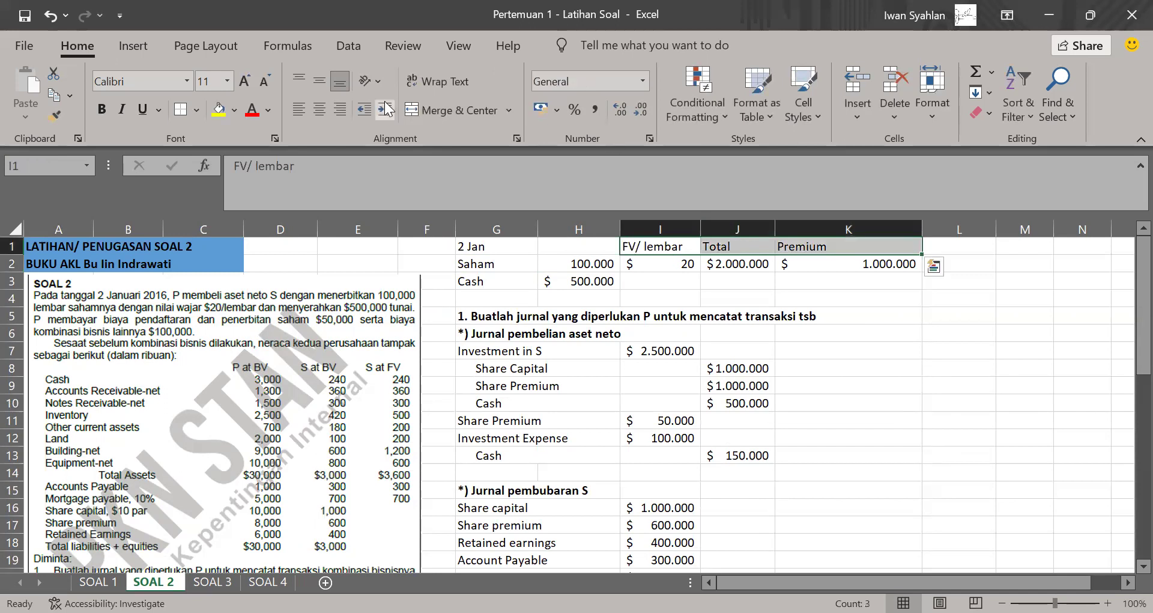
pyautogui.click(320, 109)
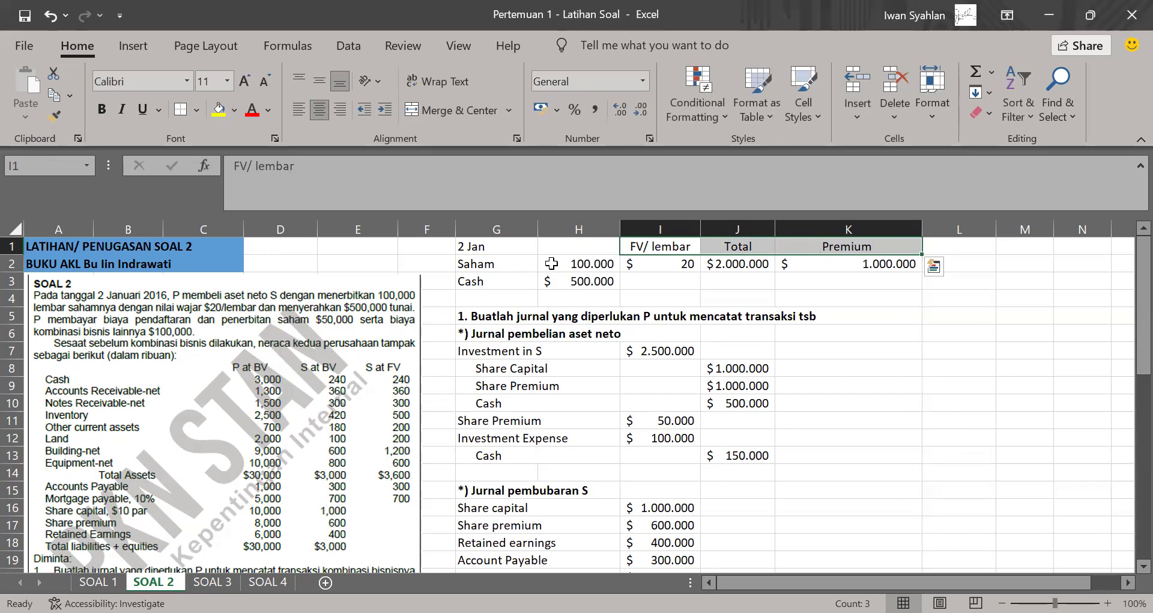
# - Check the Saham row's Total and Premium formulas and the Cash amount paid on 2 Jan
pyautogui.click(731, 265)
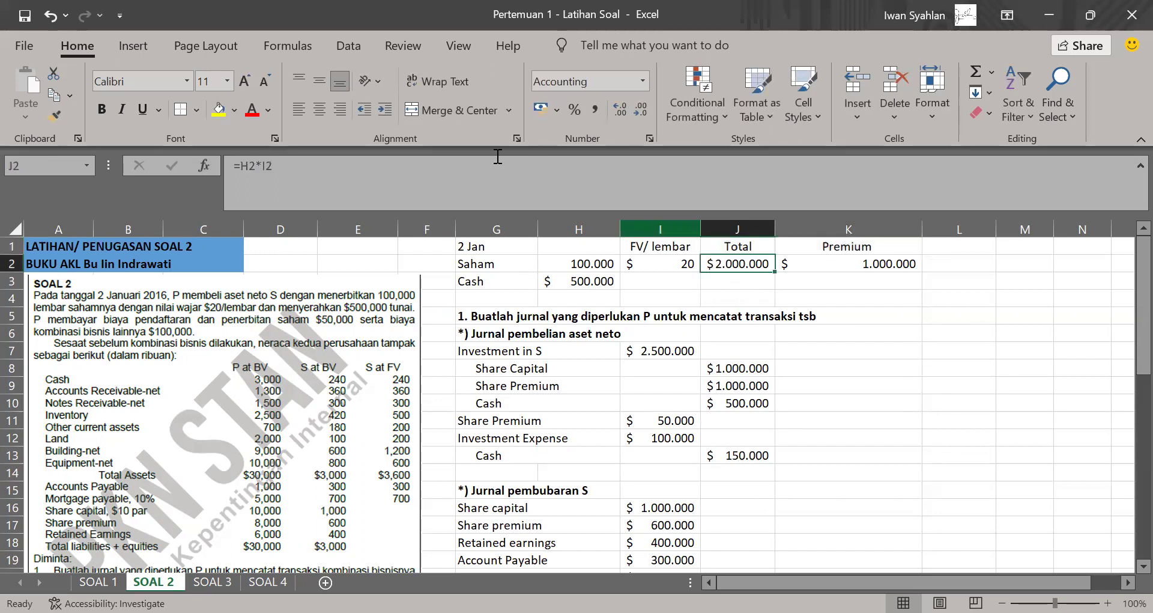
pyautogui.click(443, 170)
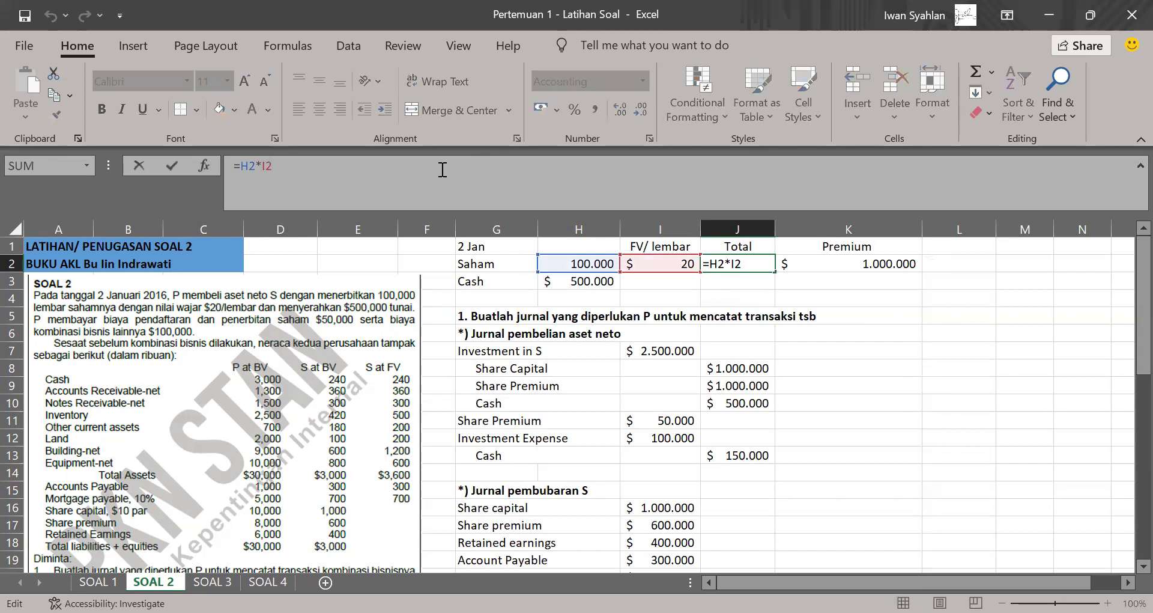
pyautogui.press('Escape')
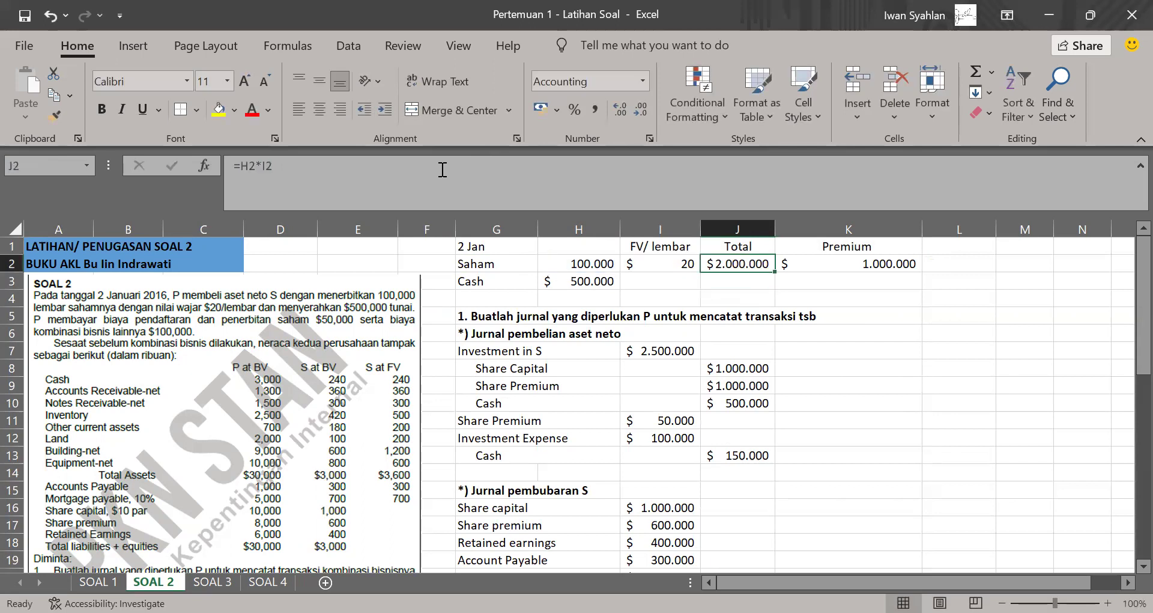
pyautogui.press('Right')
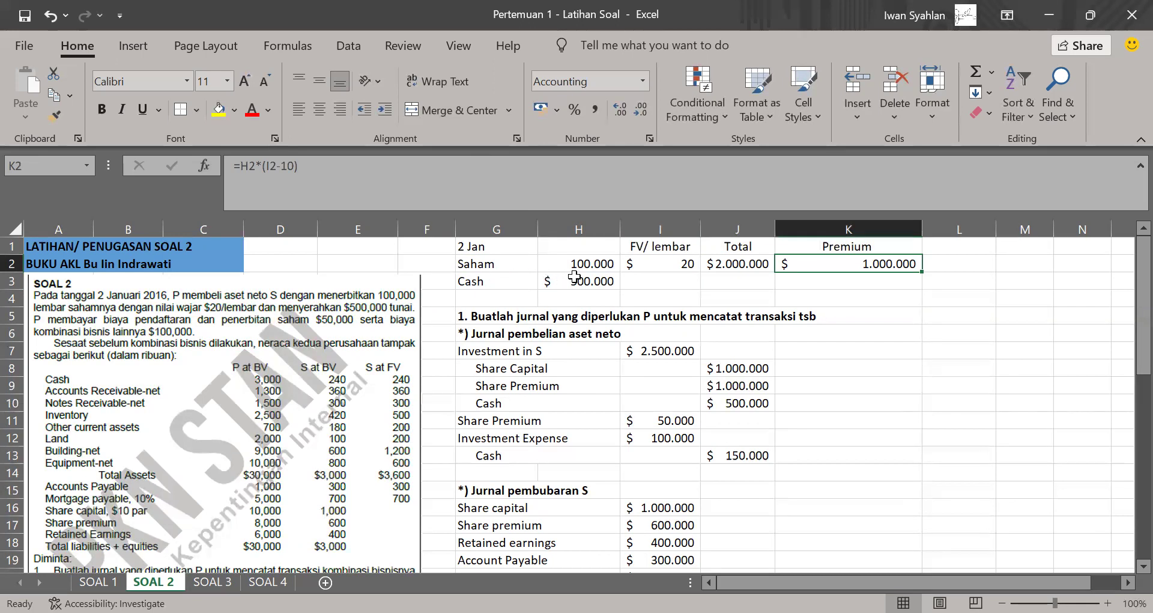
pyautogui.moveTo(496, 281); pyautogui.dragTo(595, 277)
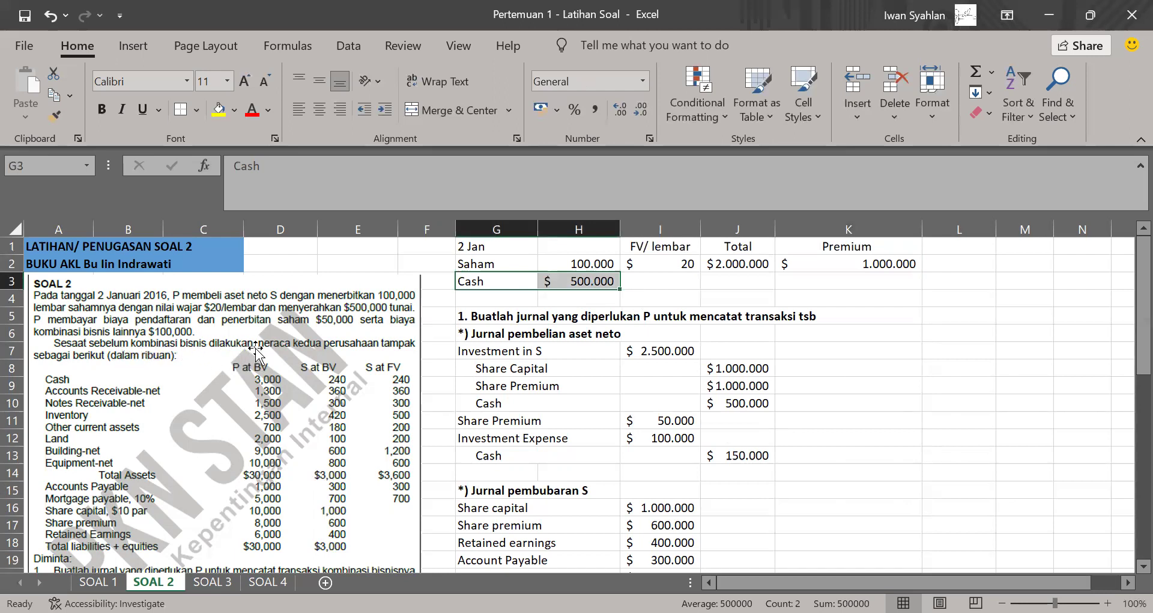
# - Review the Jurnal pembelian aset neto block and check the formula behind its Share Capital credit
pyautogui.scroll(-1, 255, 348)
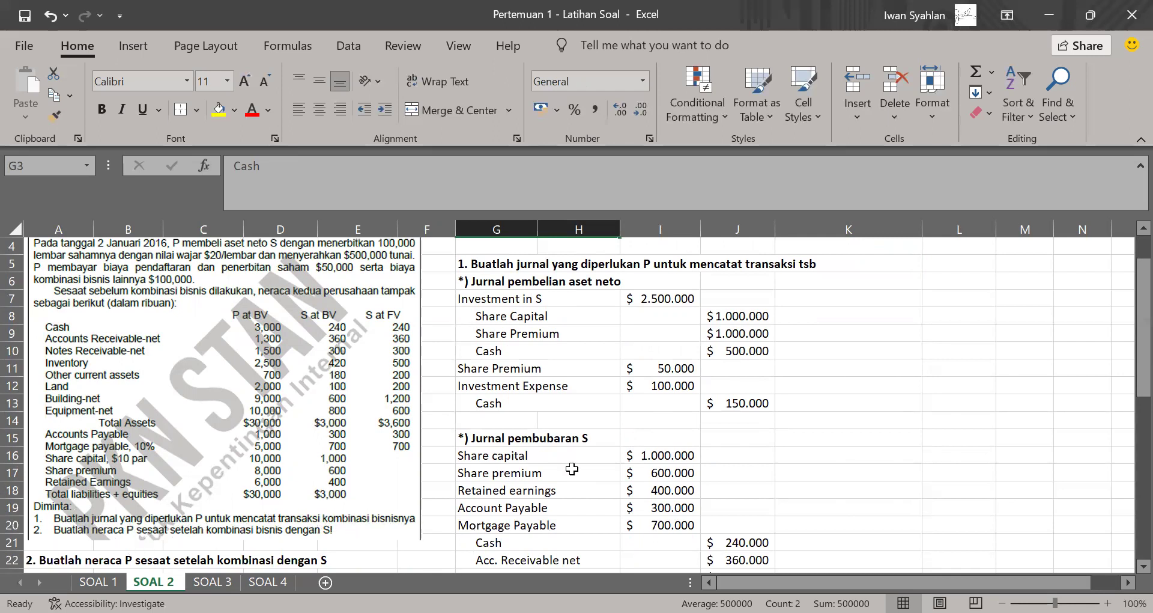
pyautogui.scroll(1, 572, 469)
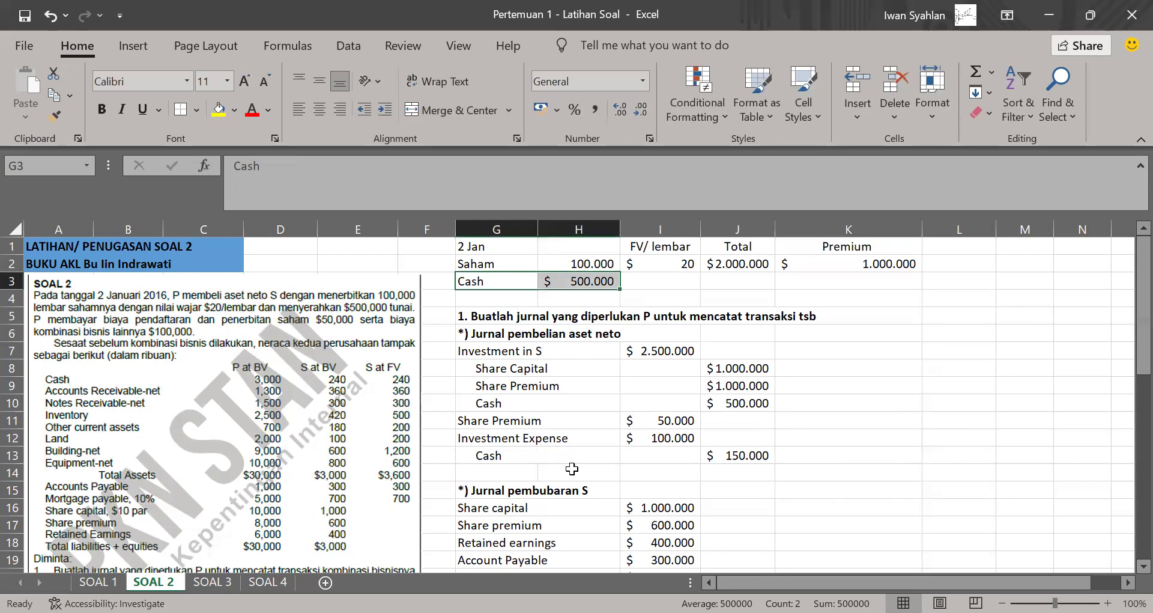
pyautogui.moveTo(466, 329); pyautogui.dragTo(730, 455)
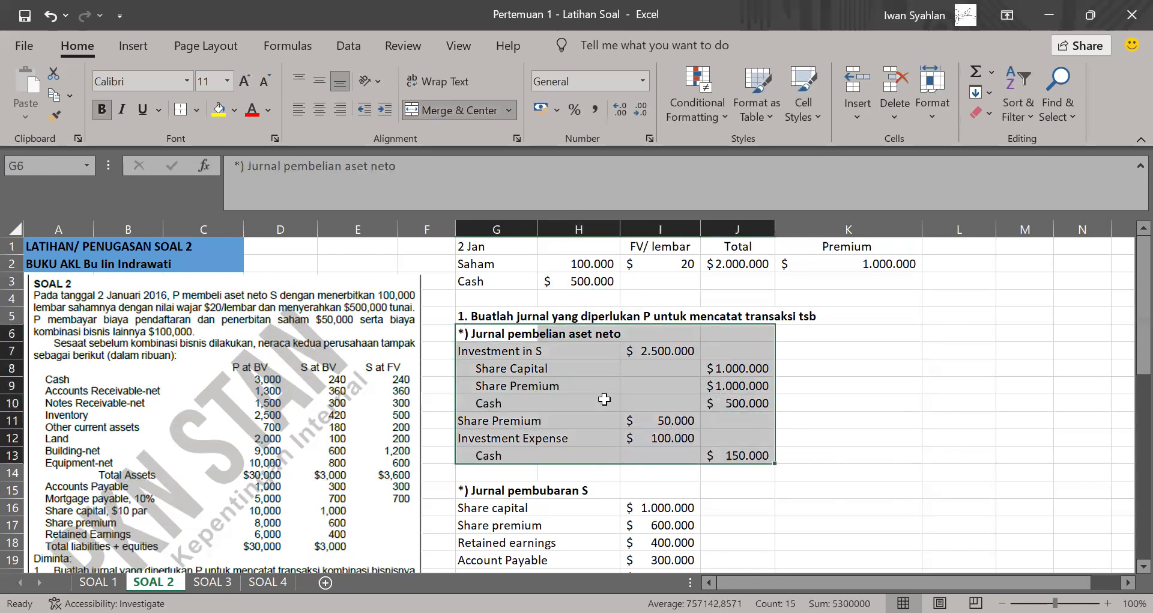
pyautogui.click(565, 382)
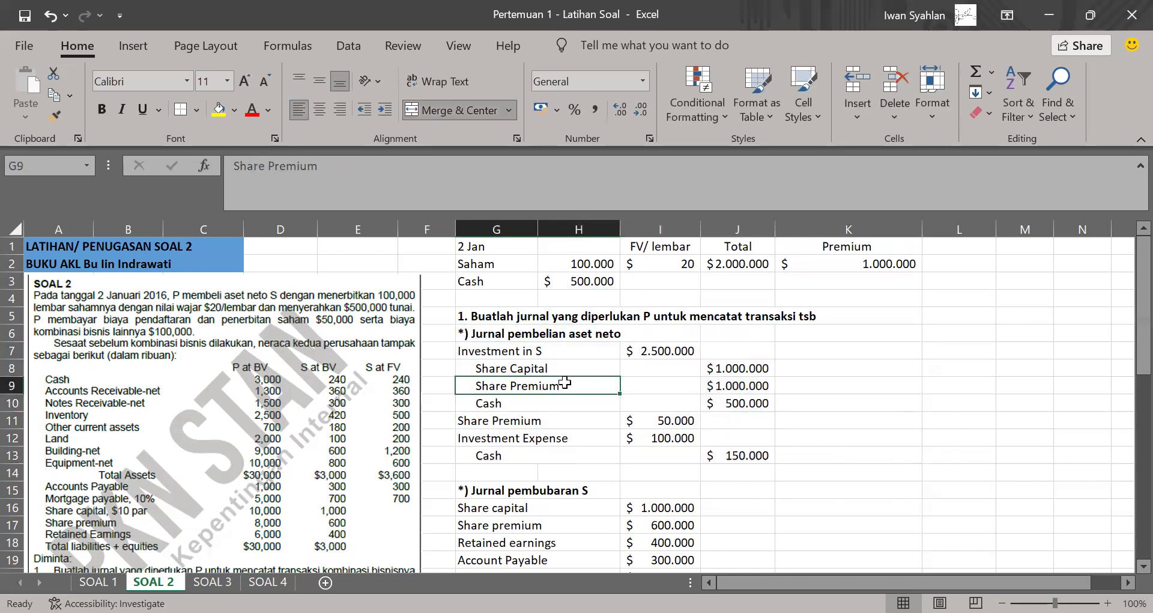
pyautogui.click(482, 351)
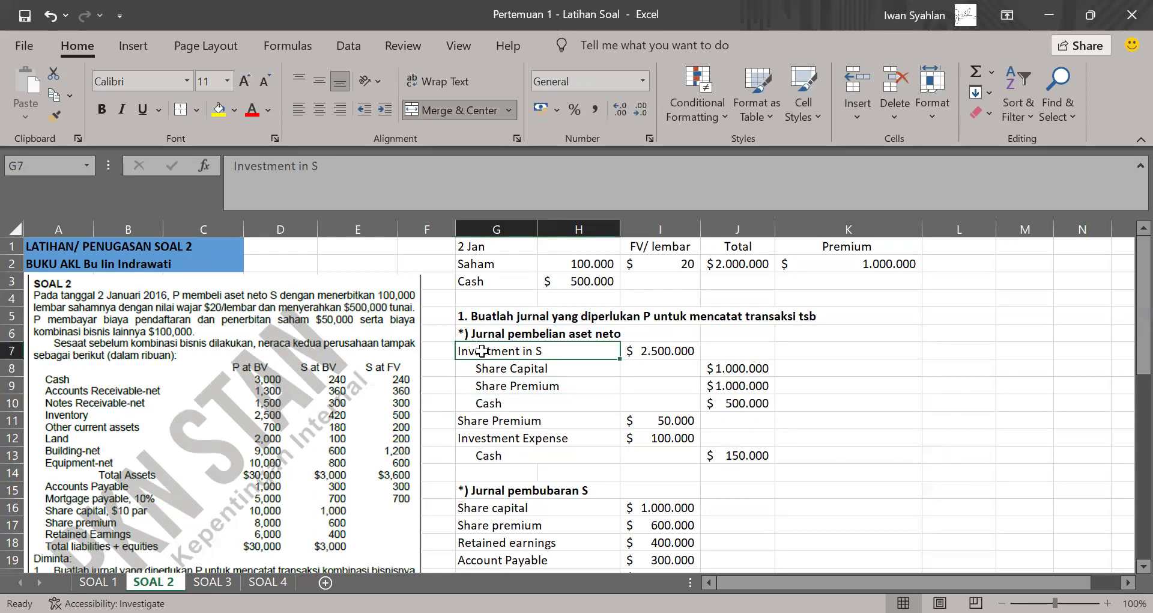
pyautogui.click(499, 367)
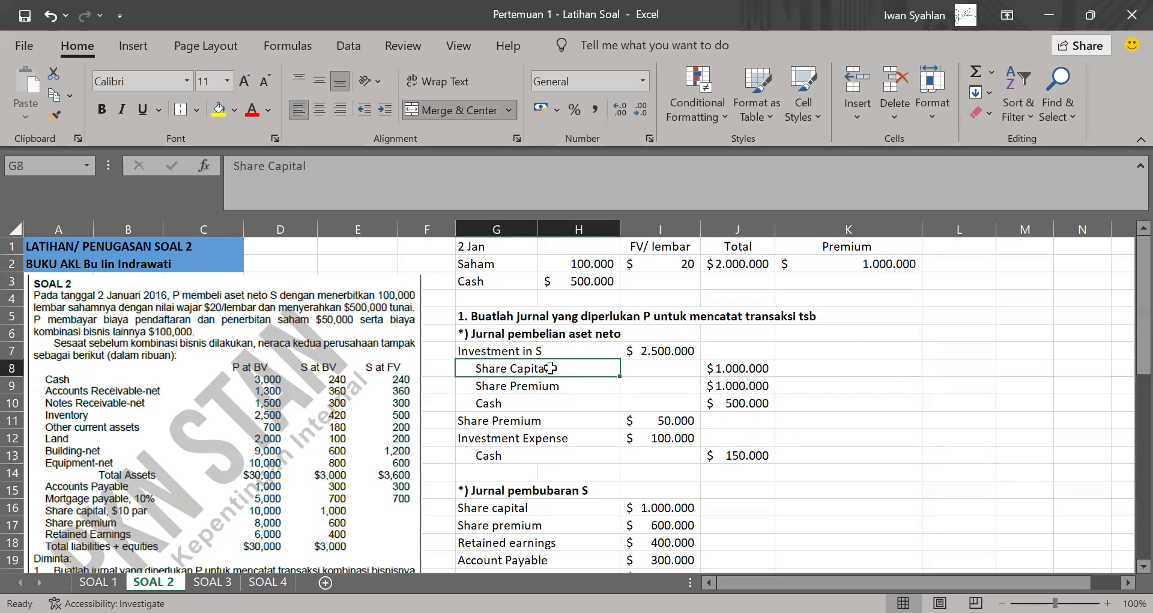
pyautogui.click(733, 367)
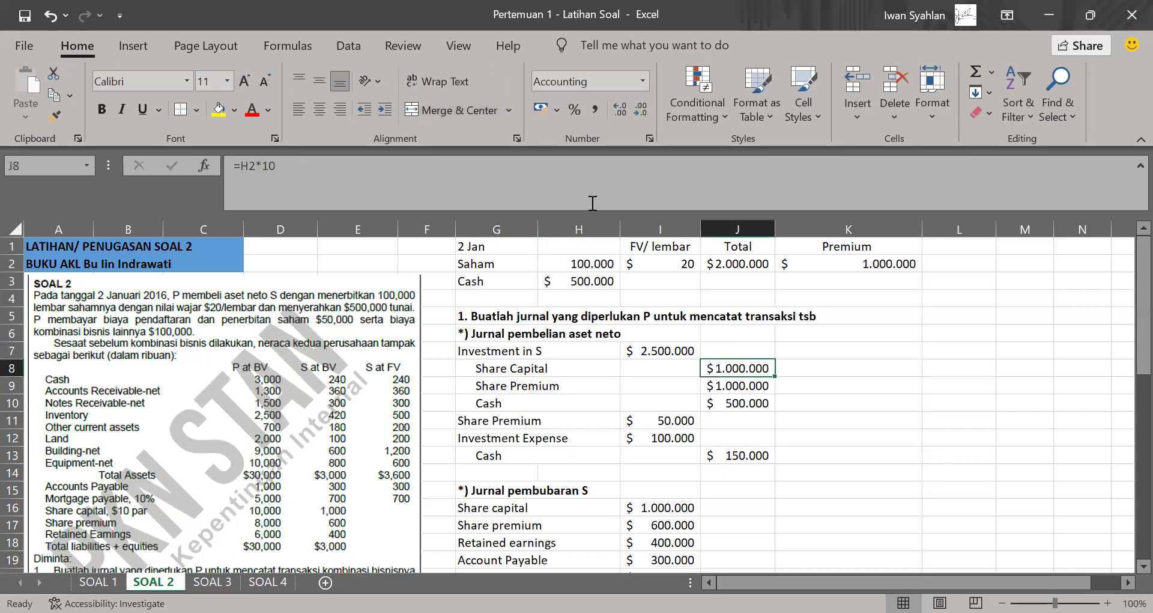
pyautogui.click(560, 166)
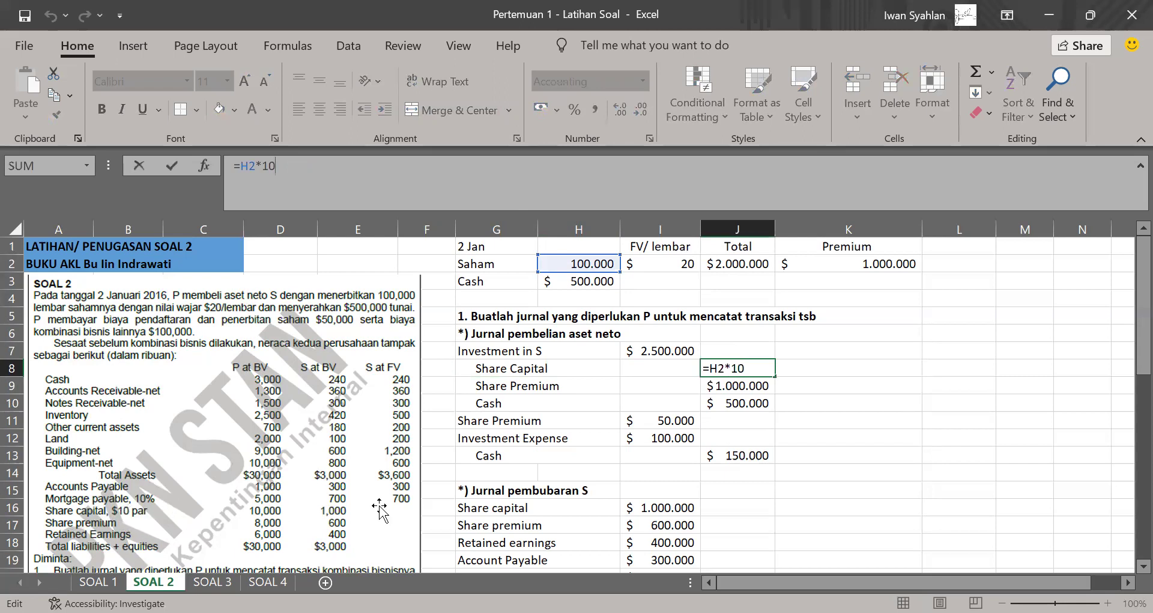
pyautogui.press('Return')
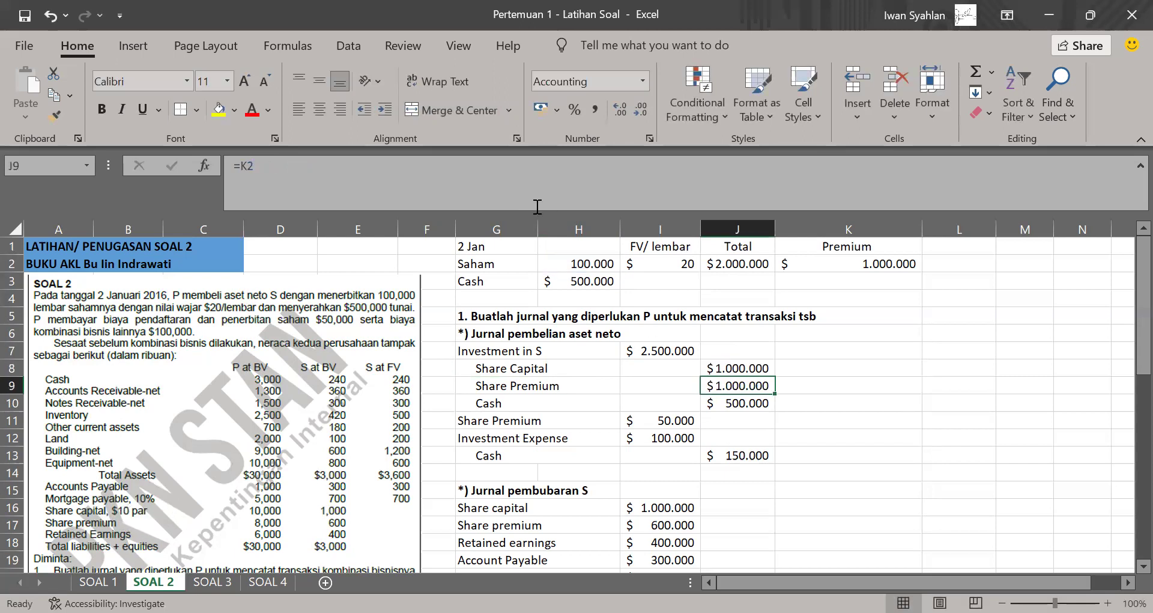
# - Trace the journal's Share Premium and Cash credits to the 2 Jan data, and compare the three credits with Investment in S
pyautogui.click(481, 169)
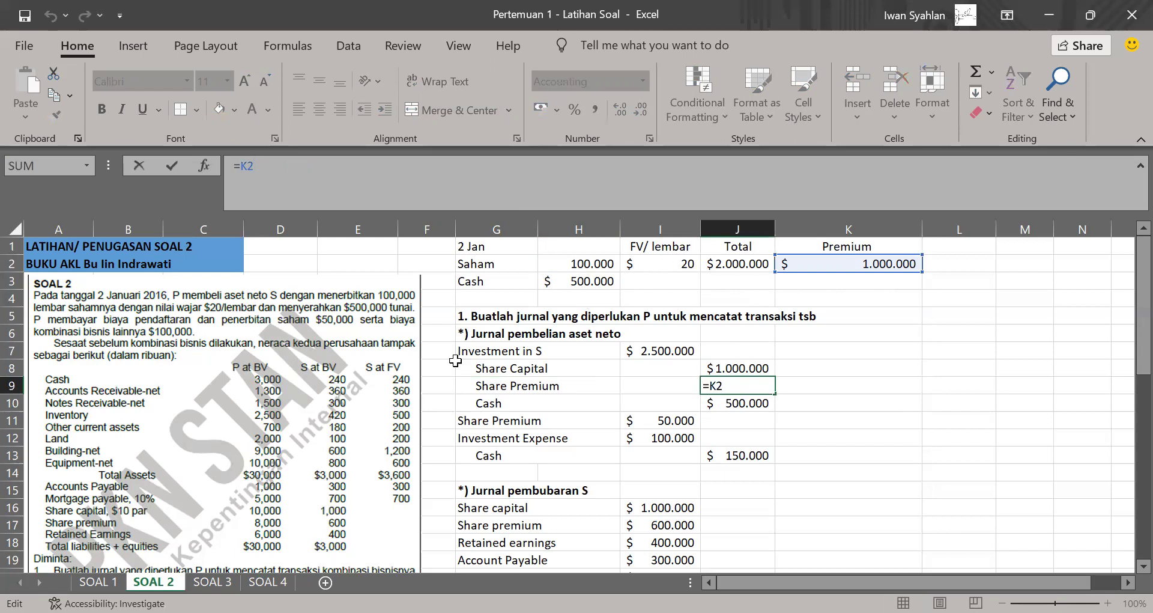
pyautogui.press('Return')
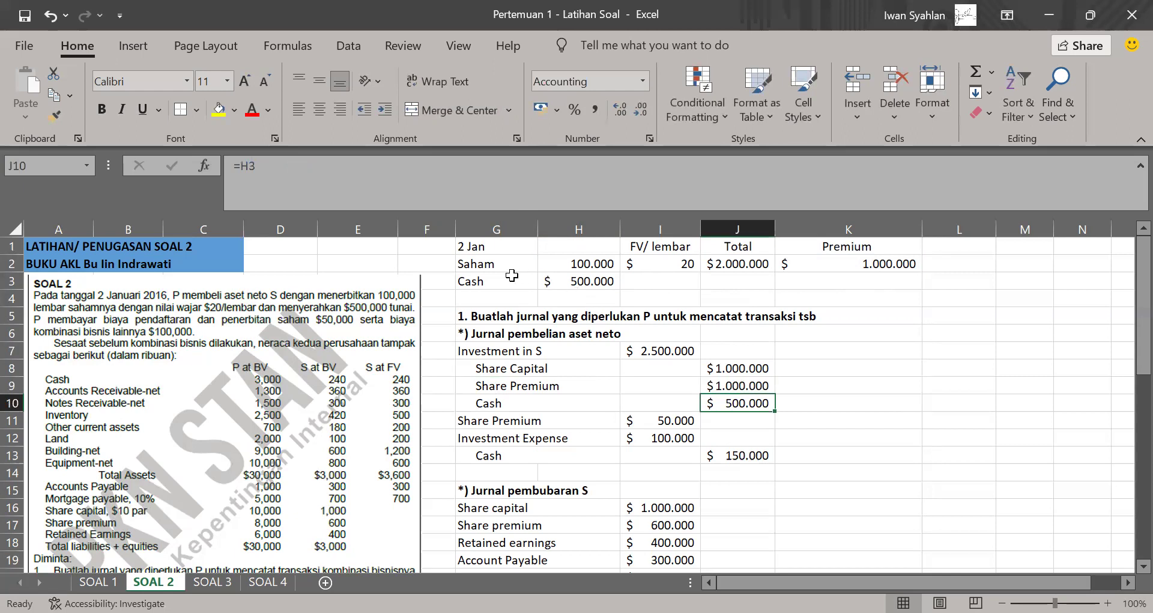
pyautogui.moveTo(480, 279); pyautogui.dragTo(577, 281)
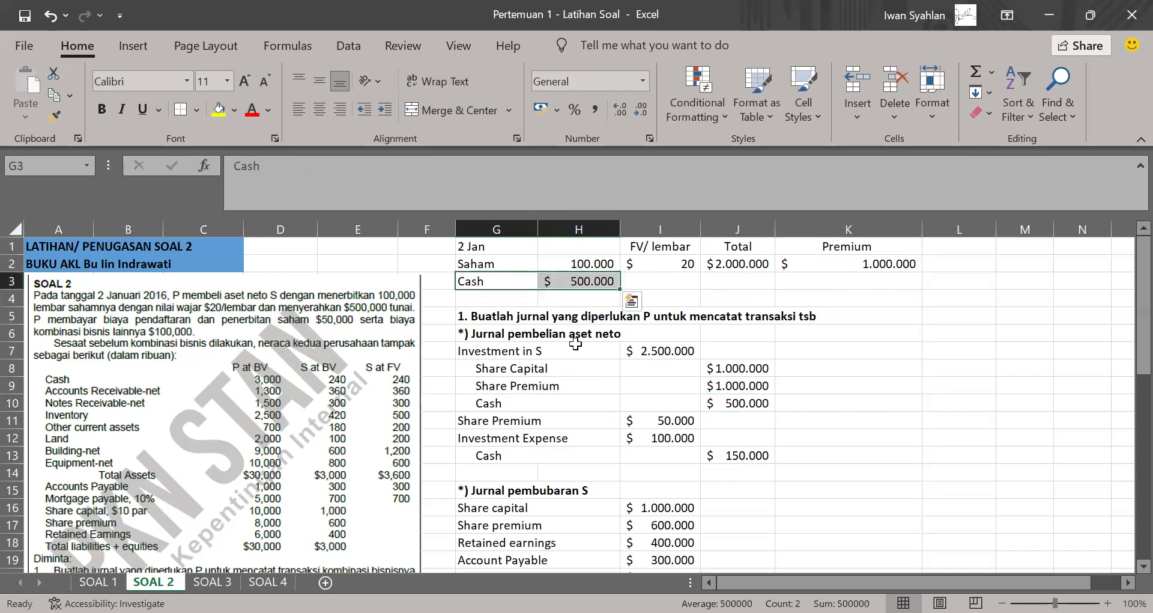
pyautogui.moveTo(515, 399); pyautogui.dragTo(745, 400)
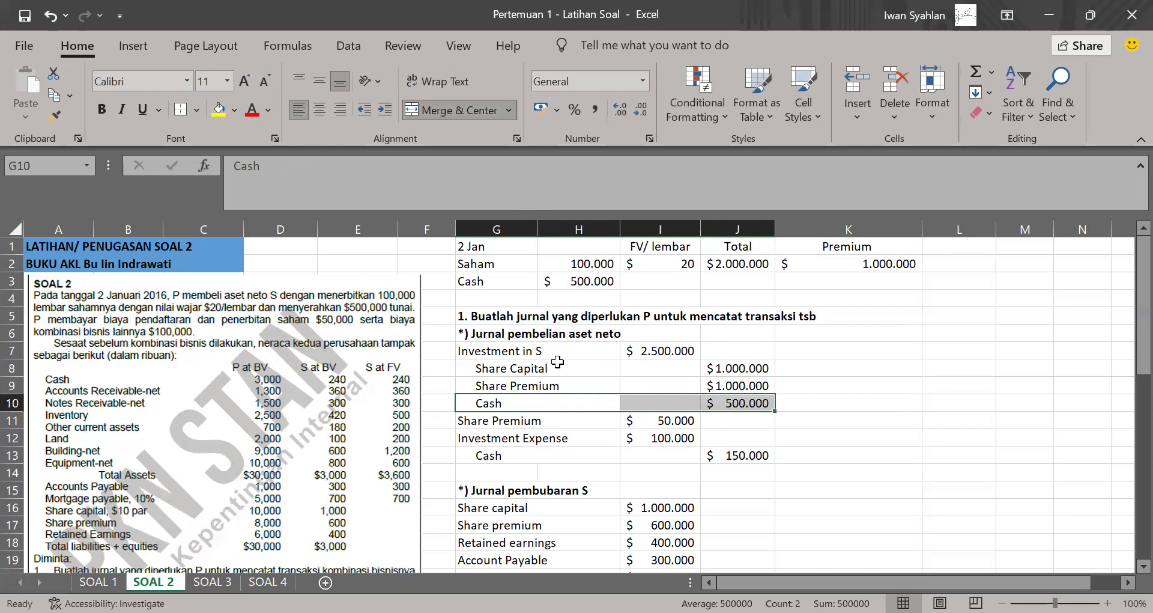
pyautogui.moveTo(504, 353); pyautogui.dragTo(647, 354)
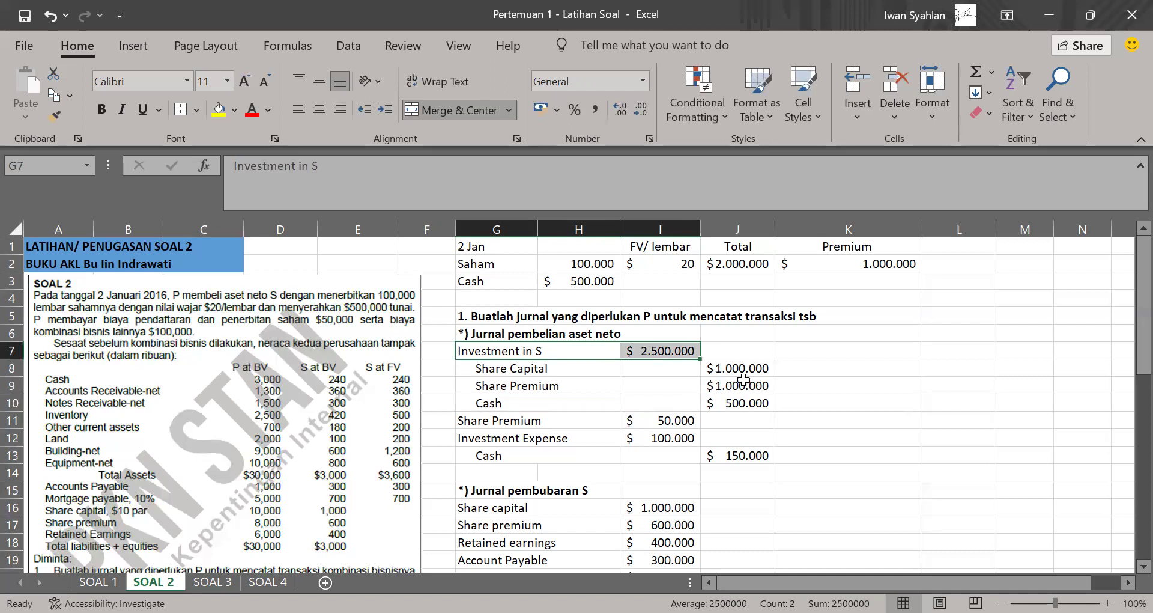
pyautogui.moveTo(744, 370); pyautogui.dragTo(743, 406)
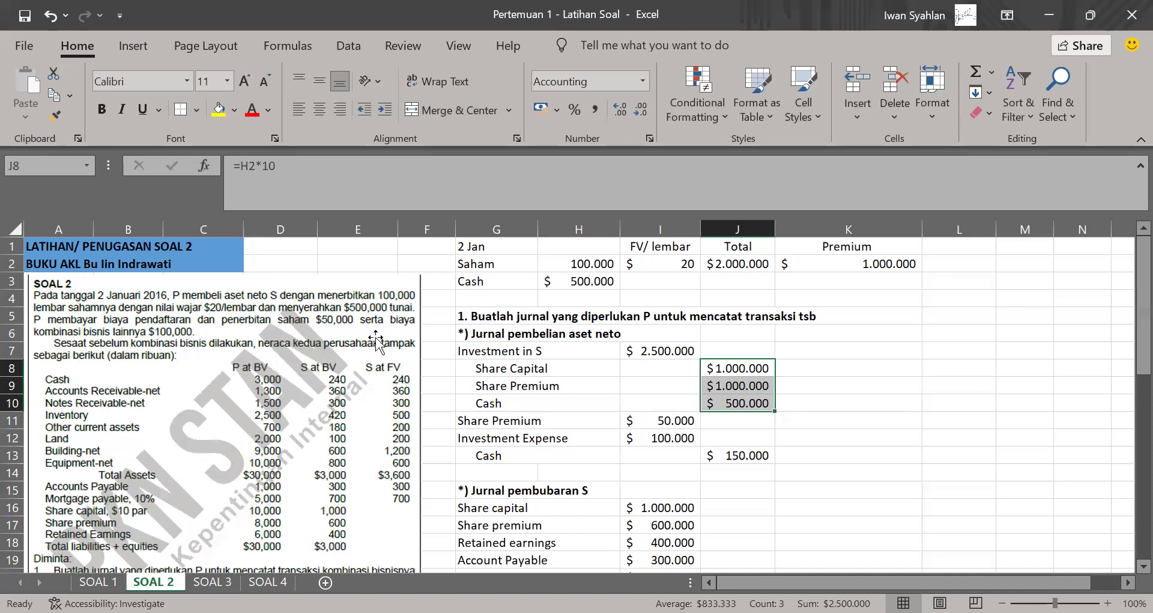
# - Review the acquisition cost entries for Share Premium, Investment Expense and the Cash credit in rows 11 to 13
pyautogui.hotkey('ctrl', 'v')
pyautogui.press('Escape')
pyautogui.moveTo(470, 421); pyautogui.dragTo(668, 419)
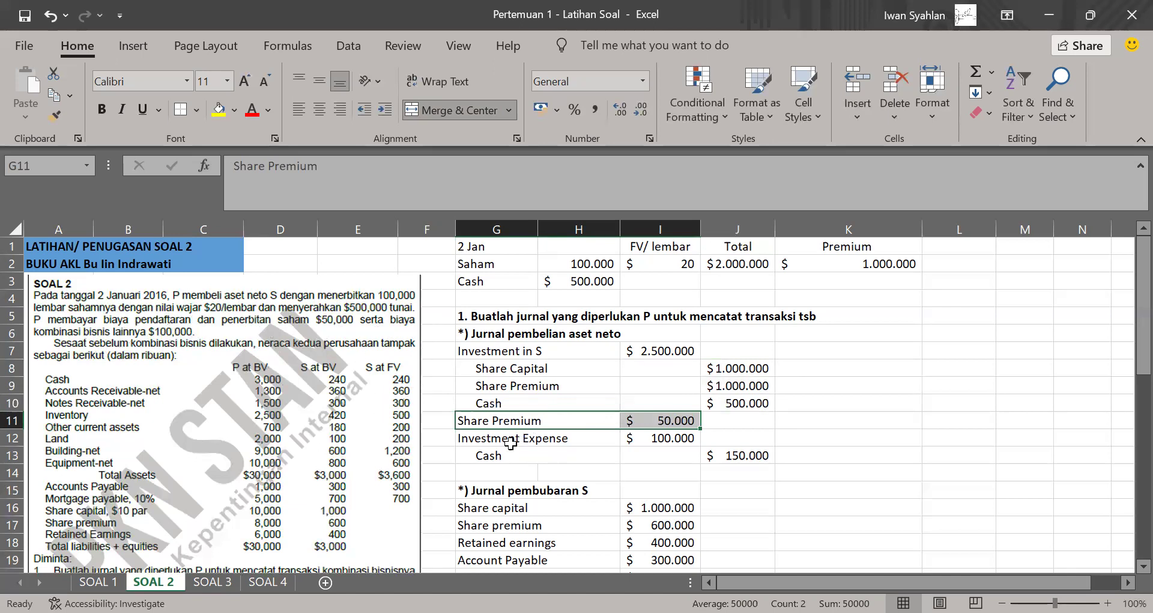
pyautogui.moveTo(481, 446); pyautogui.dragTo(657, 434)
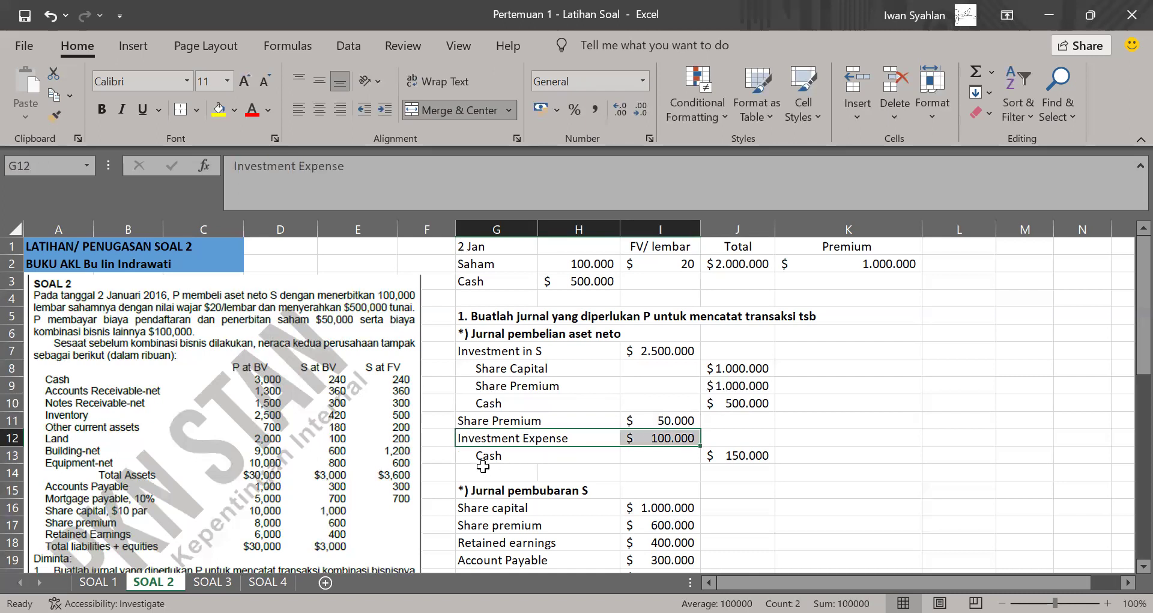
pyautogui.moveTo(486, 458); pyautogui.dragTo(736, 456)
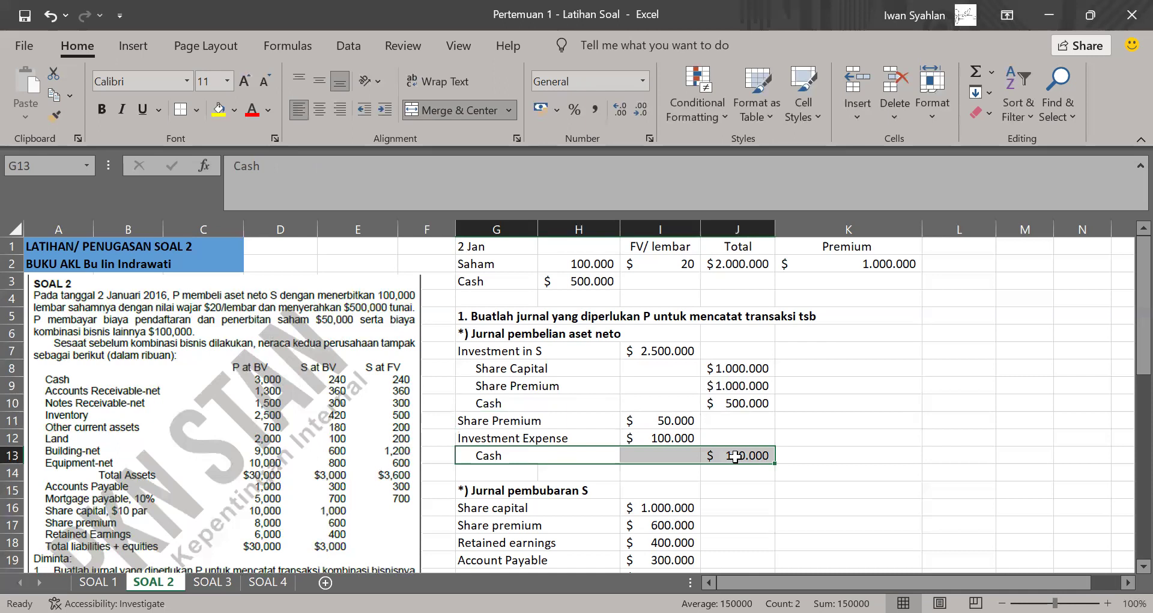
# - Reread the SOAL 2 problem text and look over the debit entries of Jurnal pembubaran S in rows 15 to 20
pyautogui.scroll(-2, 736, 456)
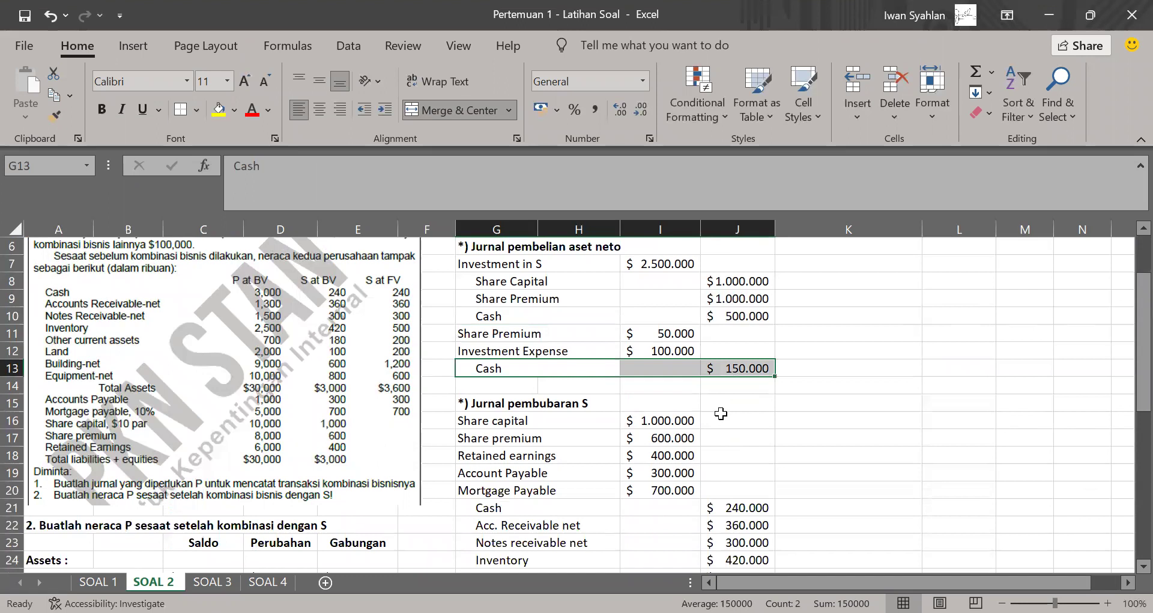
pyautogui.scroll(-2, 721, 413)
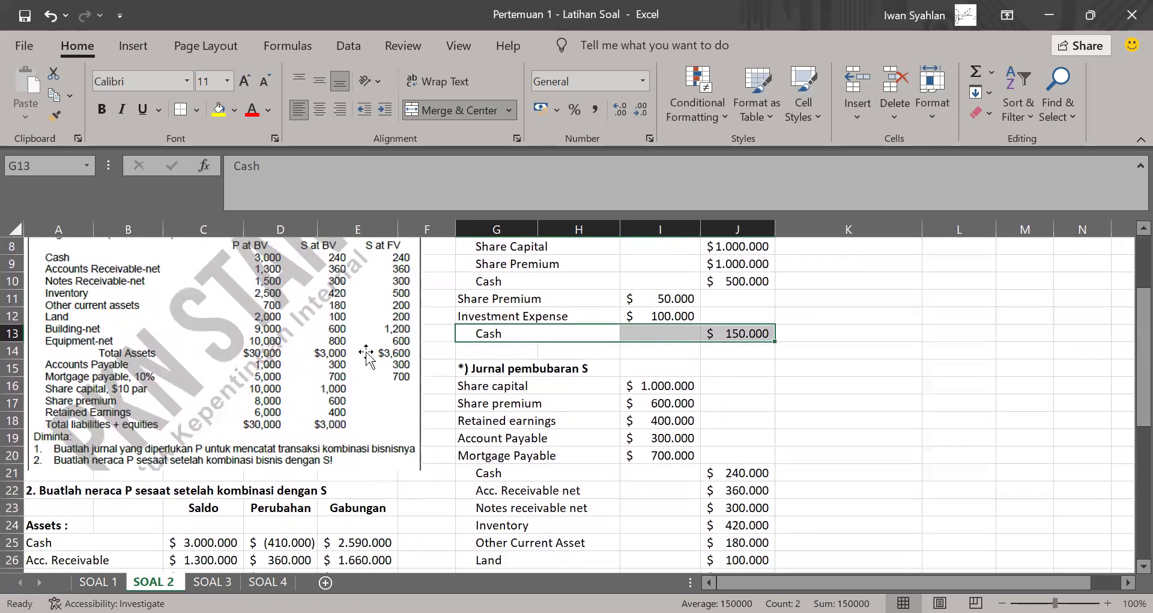
pyautogui.scroll(3, 367, 355)
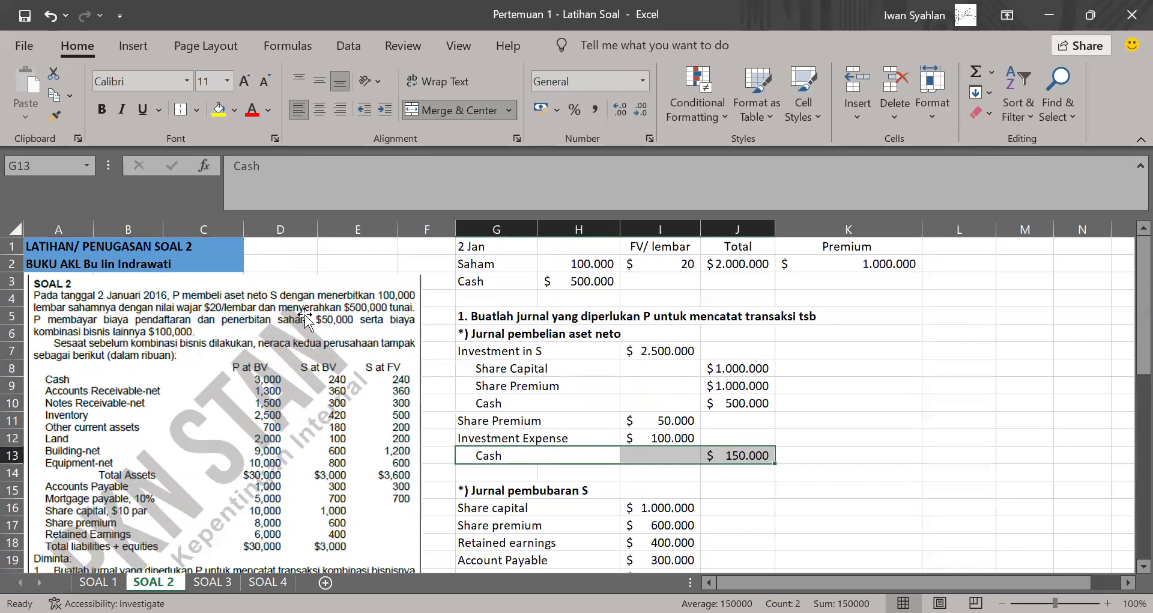
pyautogui.scroll(-2, 483, 476)
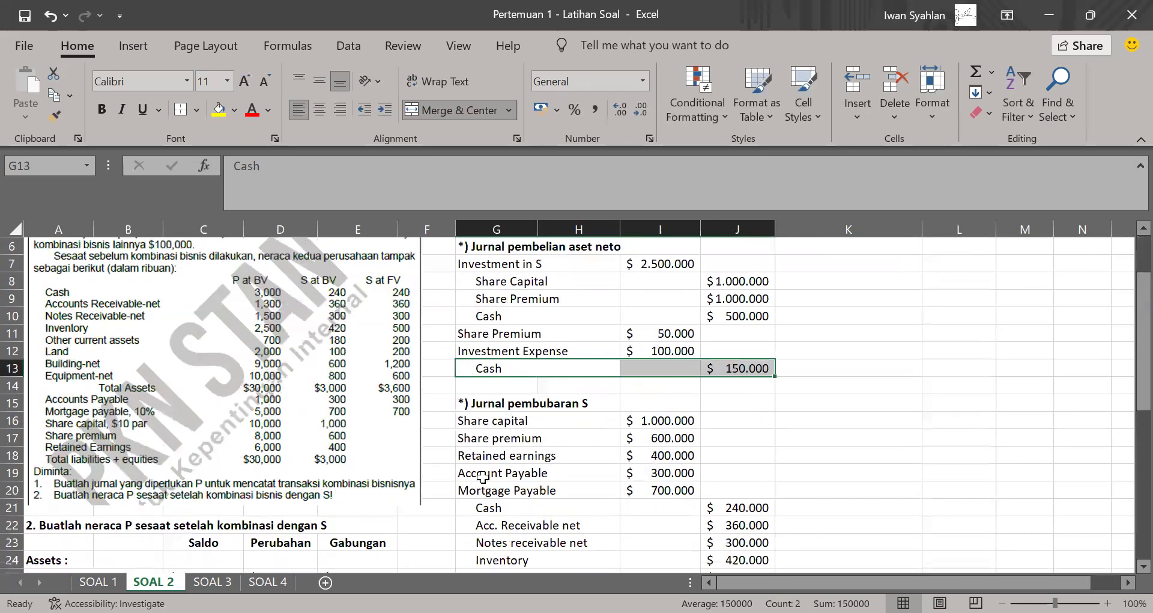
pyautogui.scroll(-2, 483, 476)
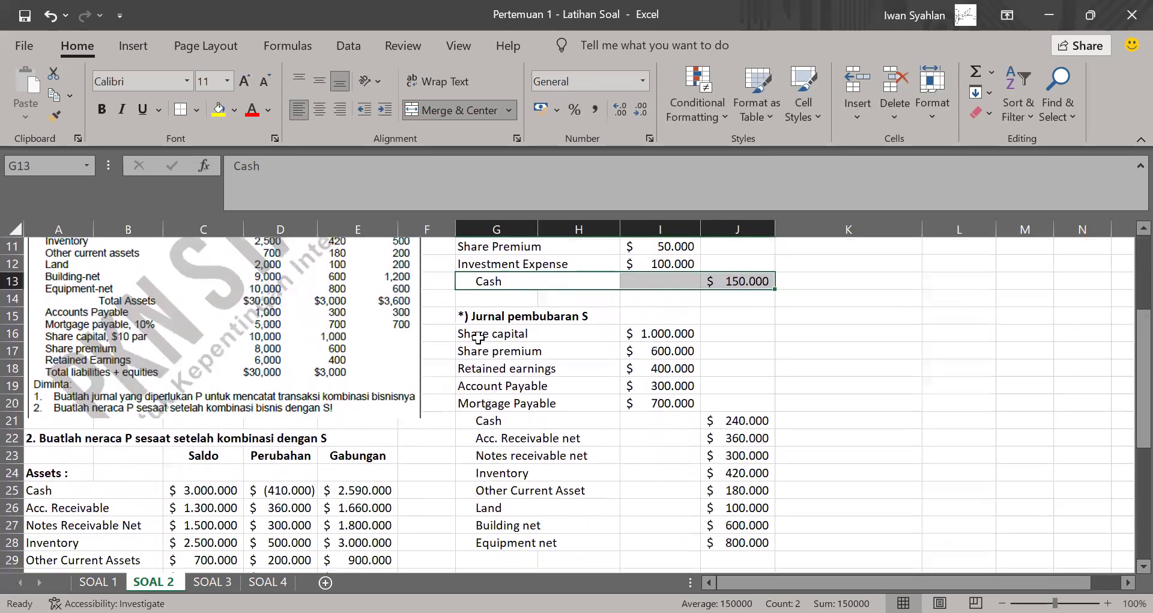
pyautogui.moveTo(469, 314); pyautogui.dragTo(720, 403)
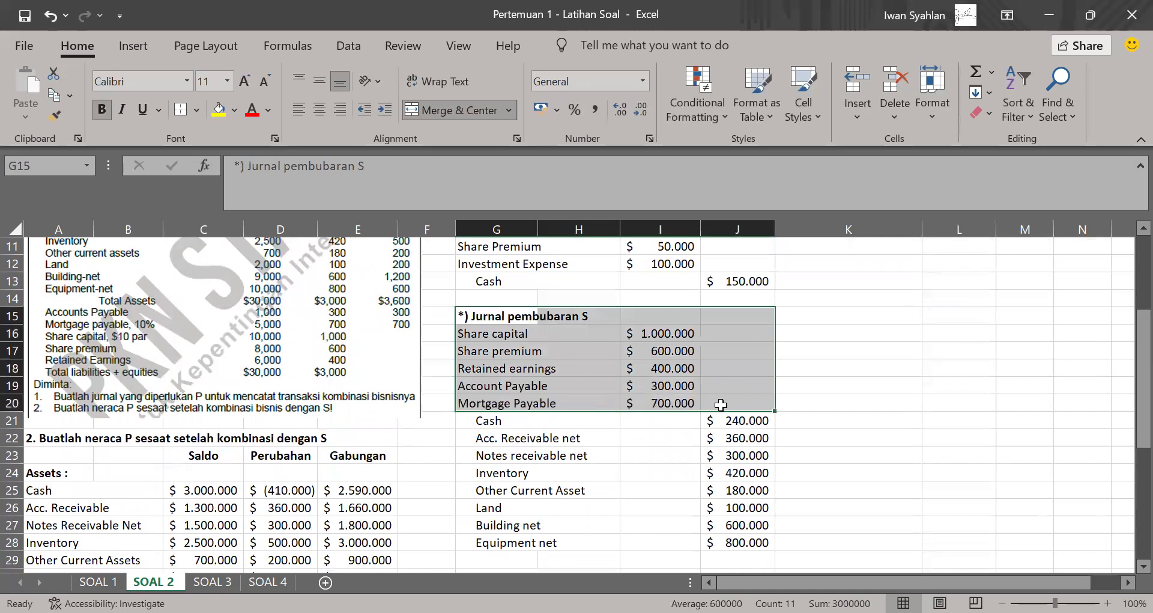
# - Compare the dissolution journal's debits, from Share capital to Mortgage Payable, with the S at BV column of the problem
pyautogui.click(564, 340)
pyautogui.scroll(1, 564, 339)
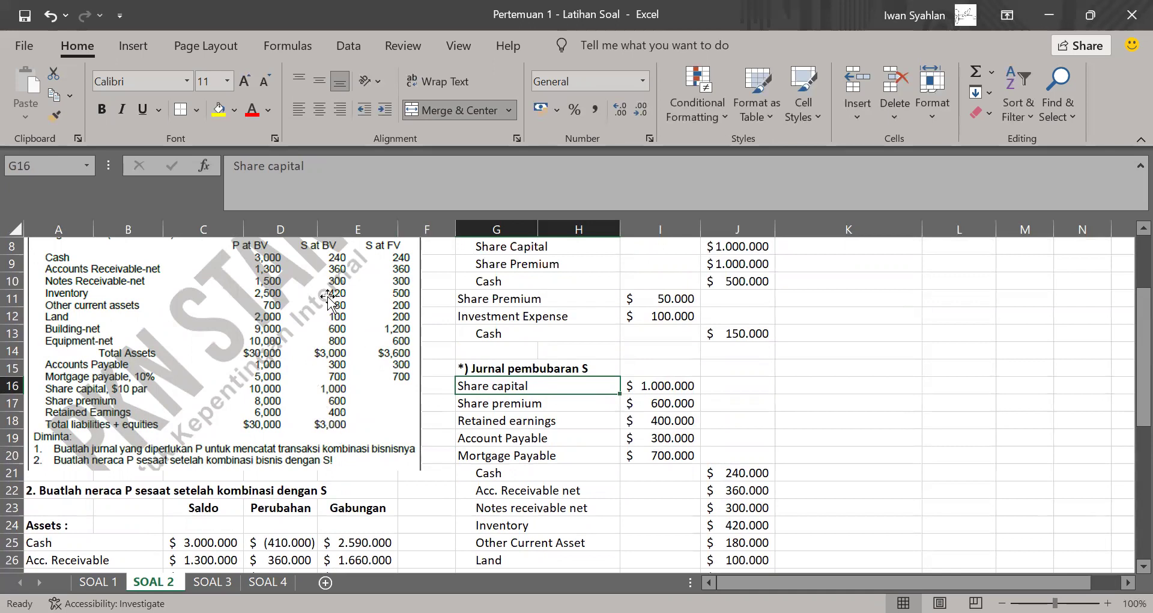
pyautogui.click(660, 386)
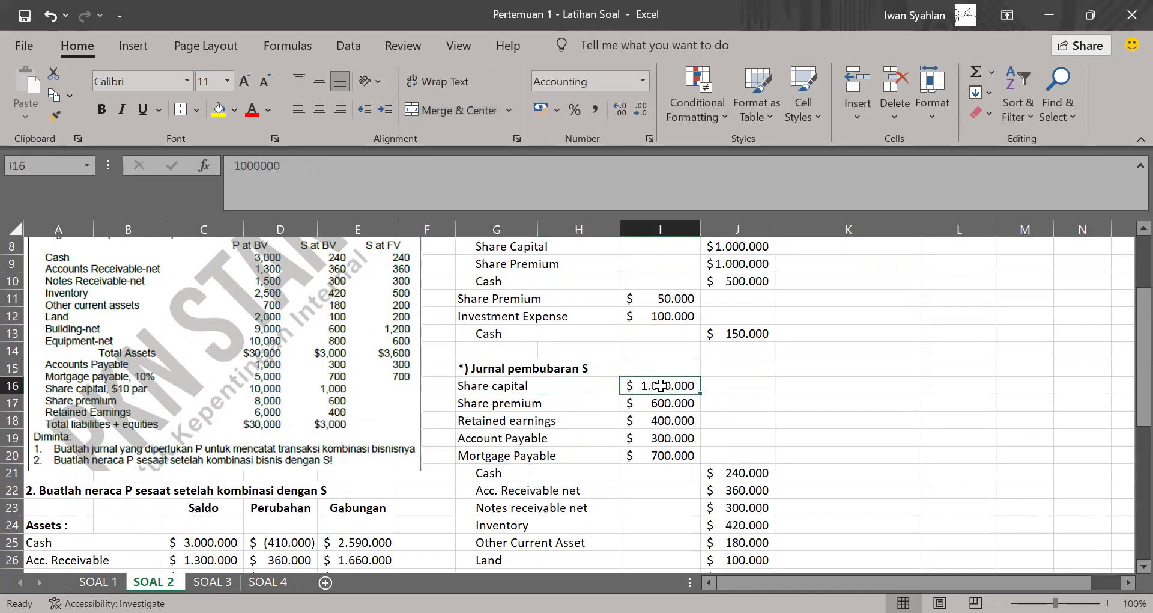
pyautogui.scroll(1, 339, 400)
pyautogui.scroll(1, 340, 400)
pyautogui.scroll(-2, 541, 421)
pyautogui.click(645, 402)
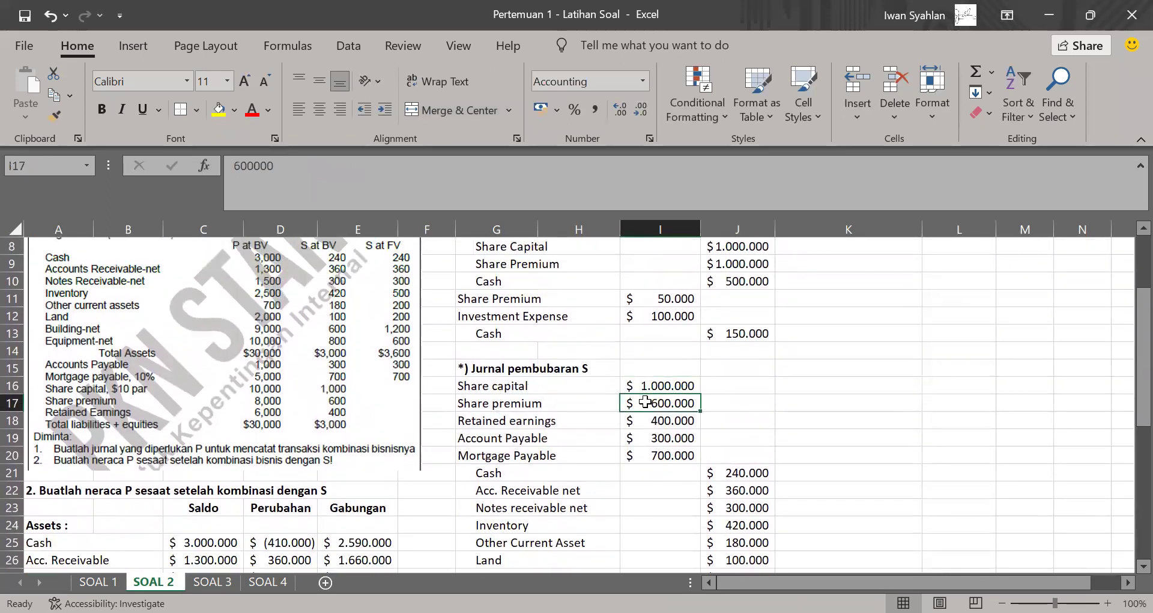
pyautogui.click(673, 417)
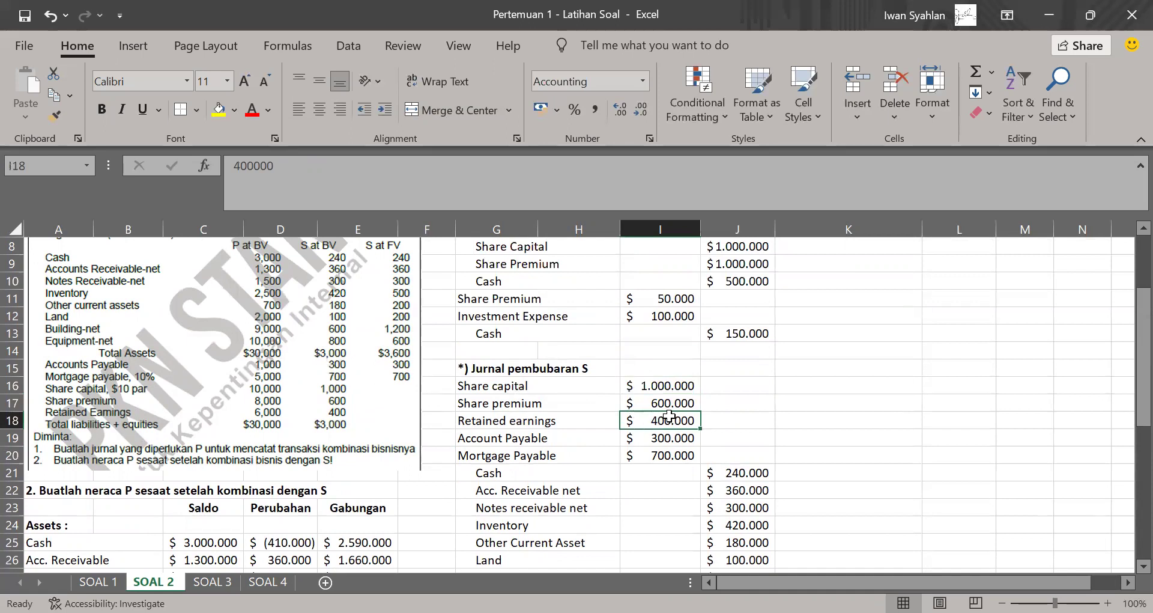
pyautogui.click(665, 458)
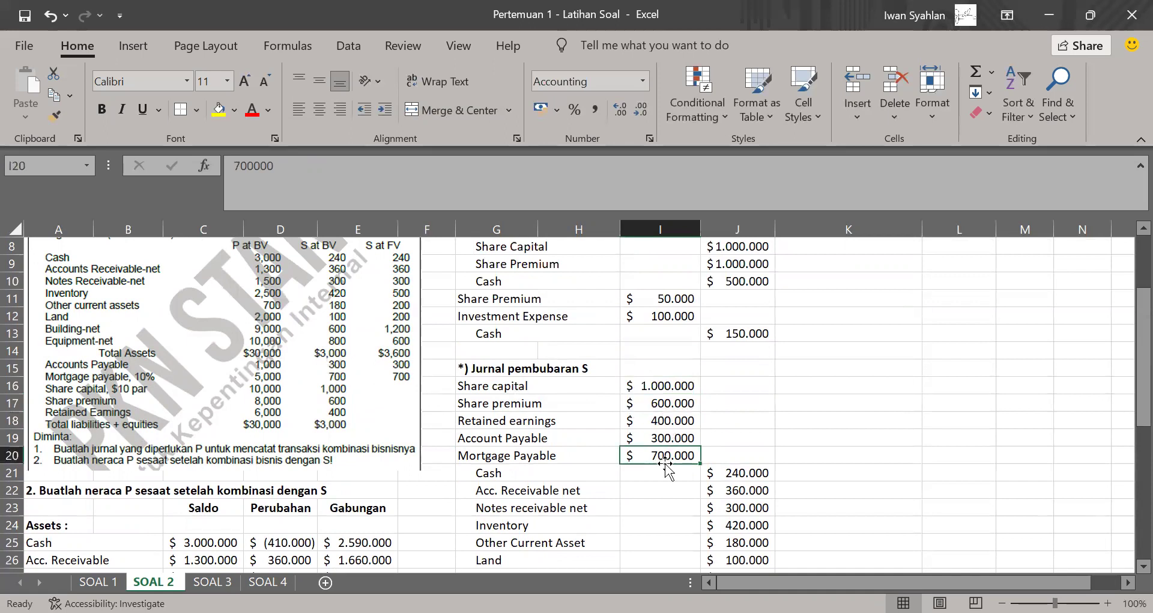
# - Check the dissolution journal's asset credits one by one, from Cash to Land, against S's book values
pyautogui.click(779, 476)
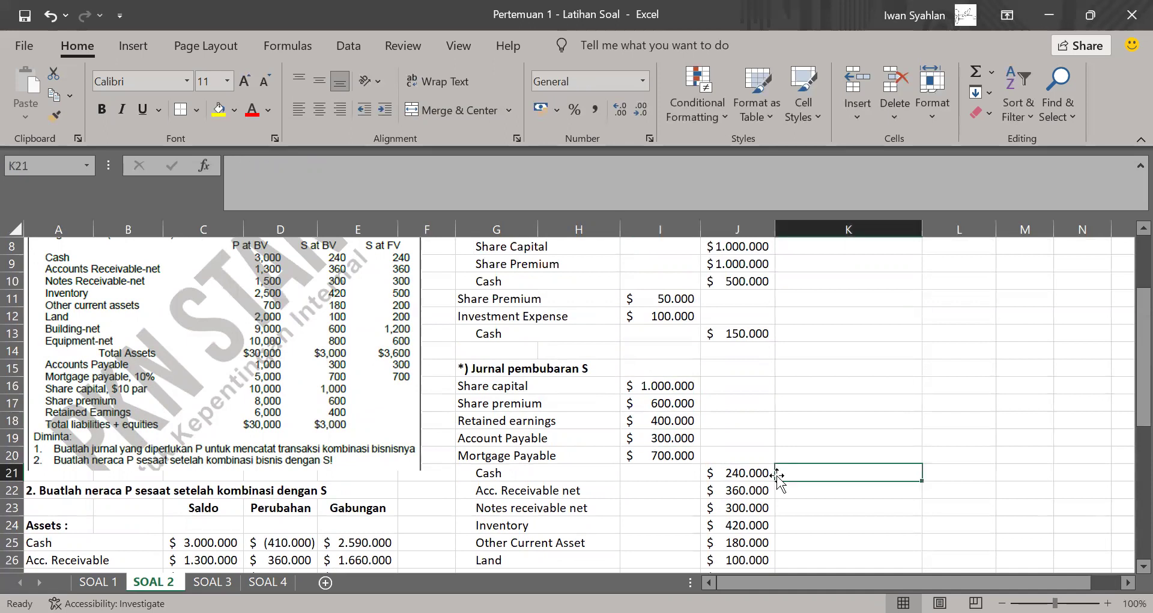
pyautogui.press('Left')
pyautogui.press('Down')
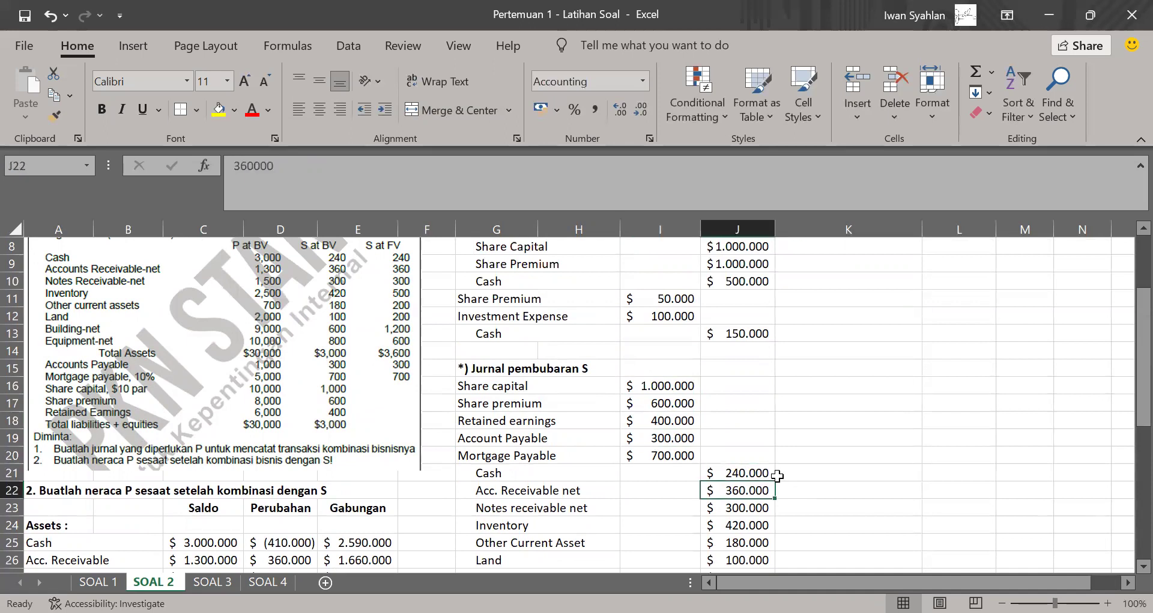
pyautogui.press('Down')
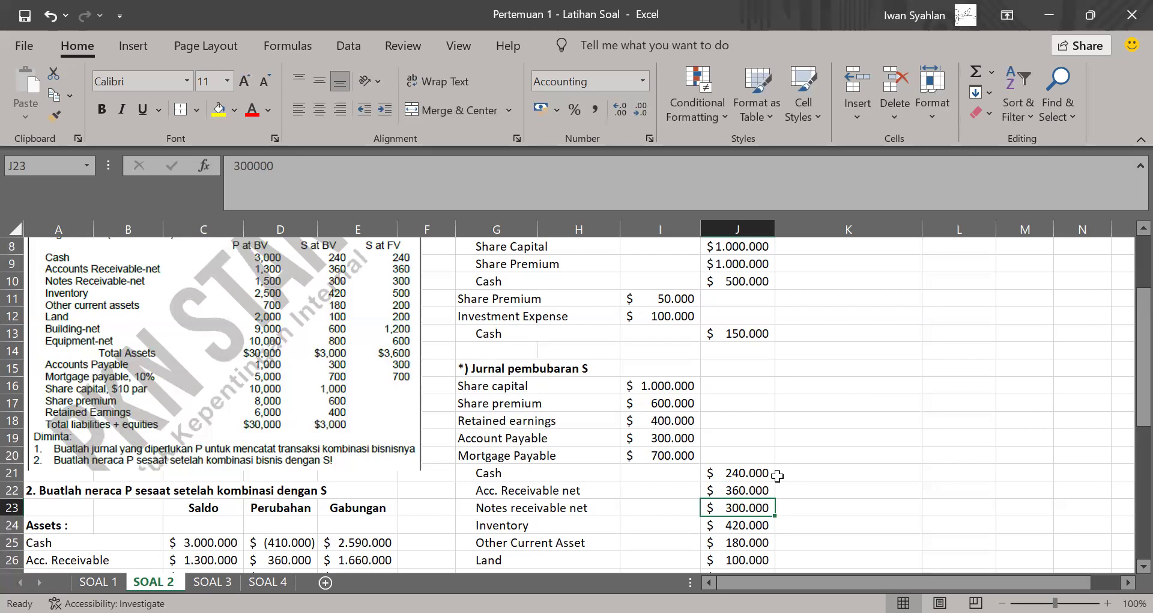
pyautogui.click(734, 525)
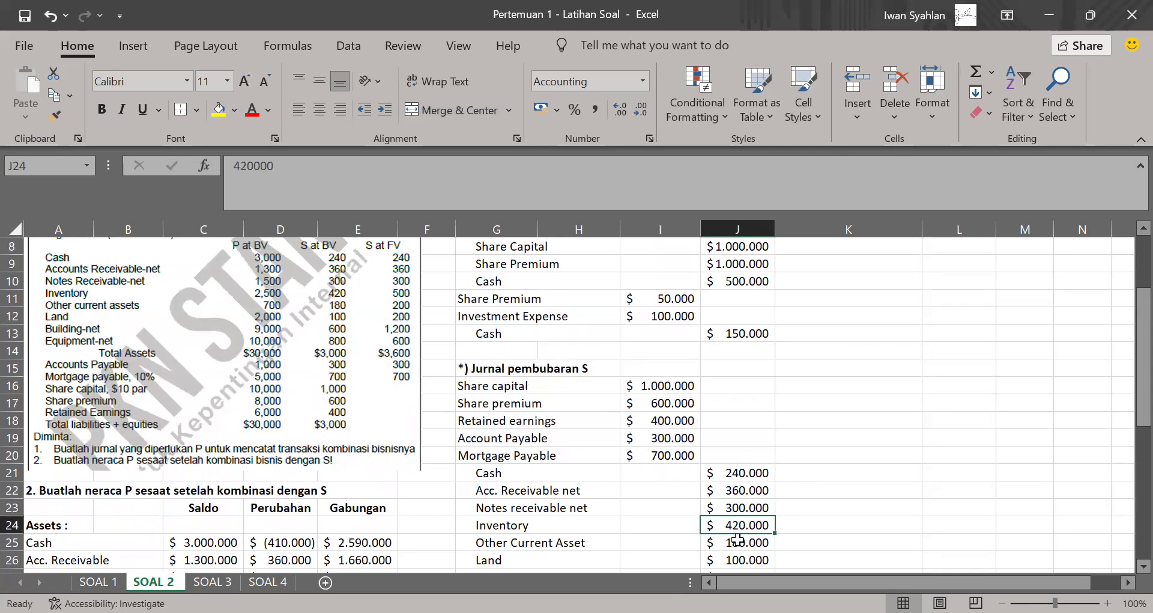
pyautogui.click(737, 540)
pyautogui.click(738, 559)
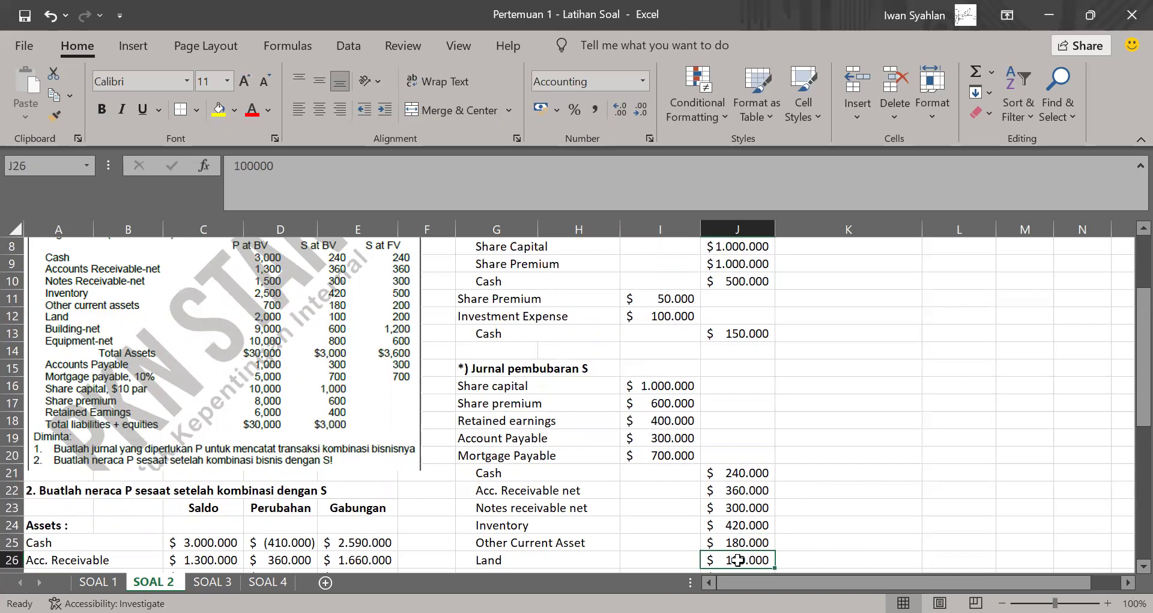
# - Review the complete Jurnal pembubaran S block, including its Building net and Equipment net credits
pyautogui.scroll(-1, 738, 560)
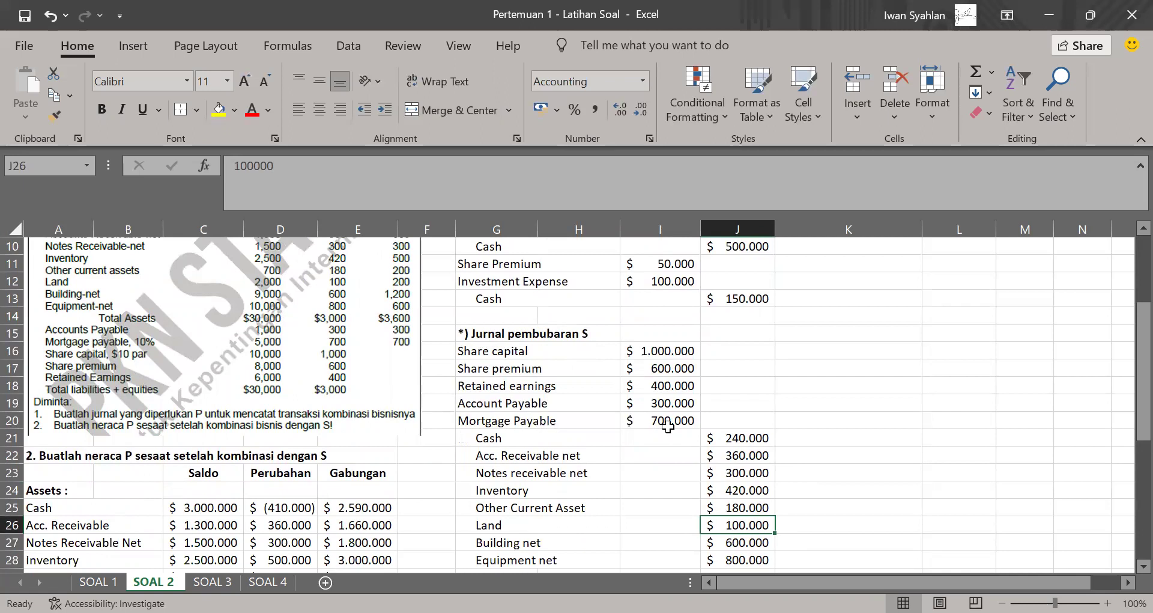
pyautogui.scroll(-1, 668, 426)
pyautogui.click(483, 316)
pyautogui.moveTo(677, 373); pyautogui.dragTo(750, 553)
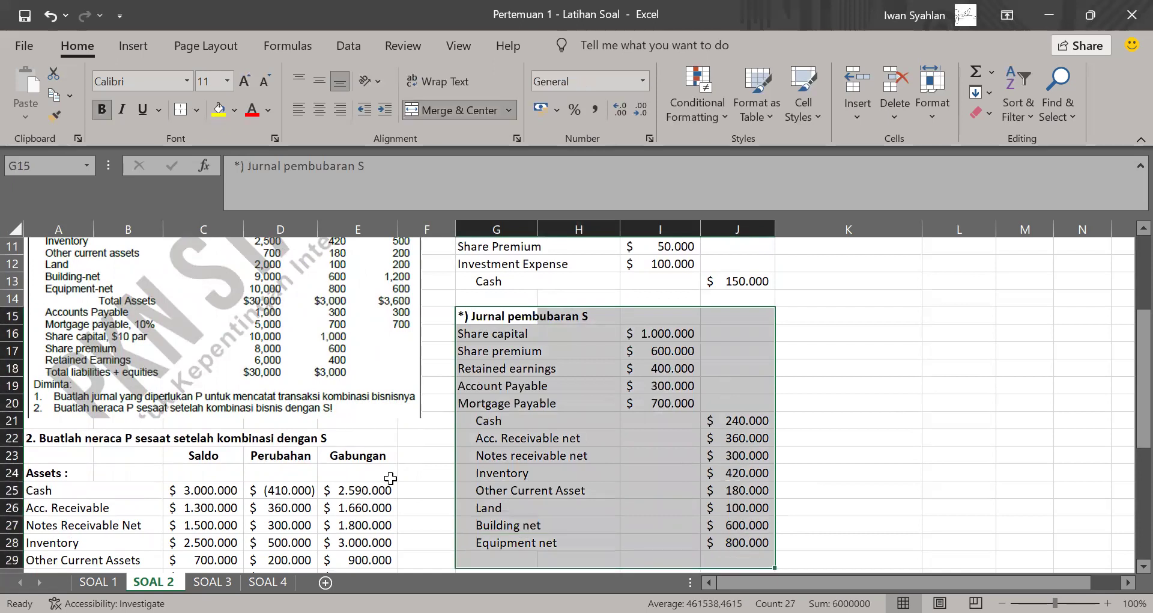
# - Examine the debited asset accounts in Jurnal pengalihan aset S, from Cash to Equipment net
pyautogui.scroll(-3, 390, 478)
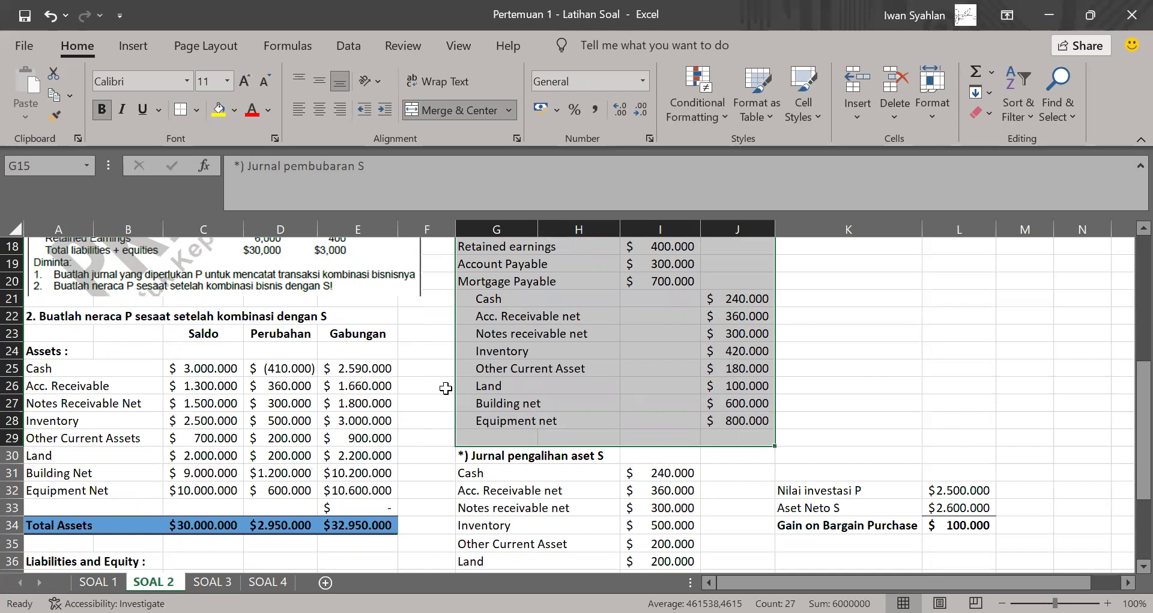
pyautogui.click(650, 367)
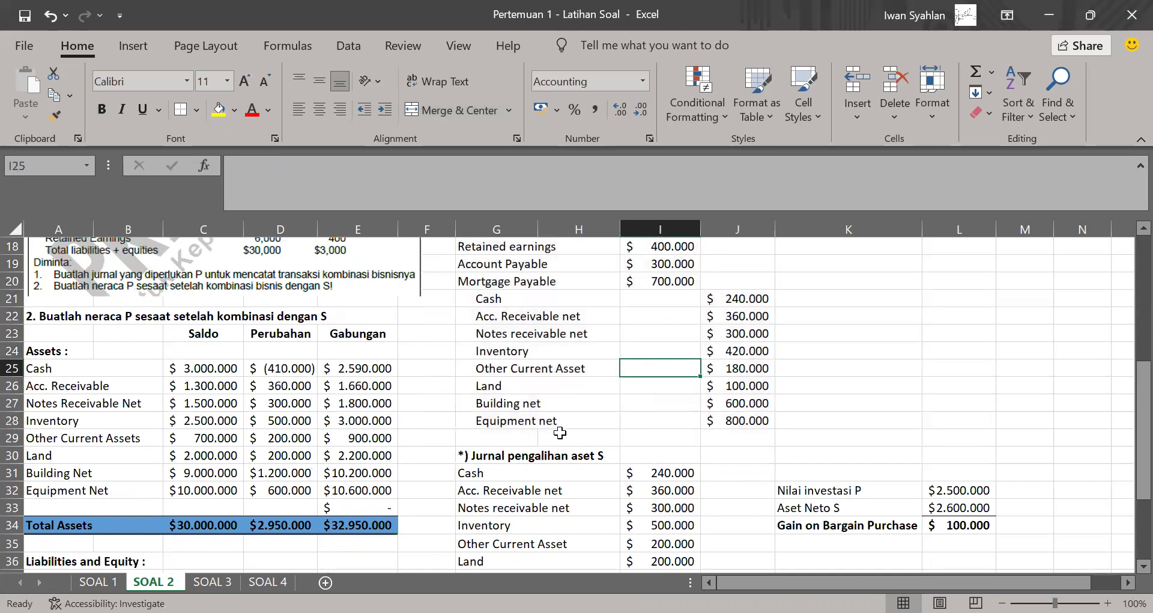
pyautogui.scroll(-1, 489, 450)
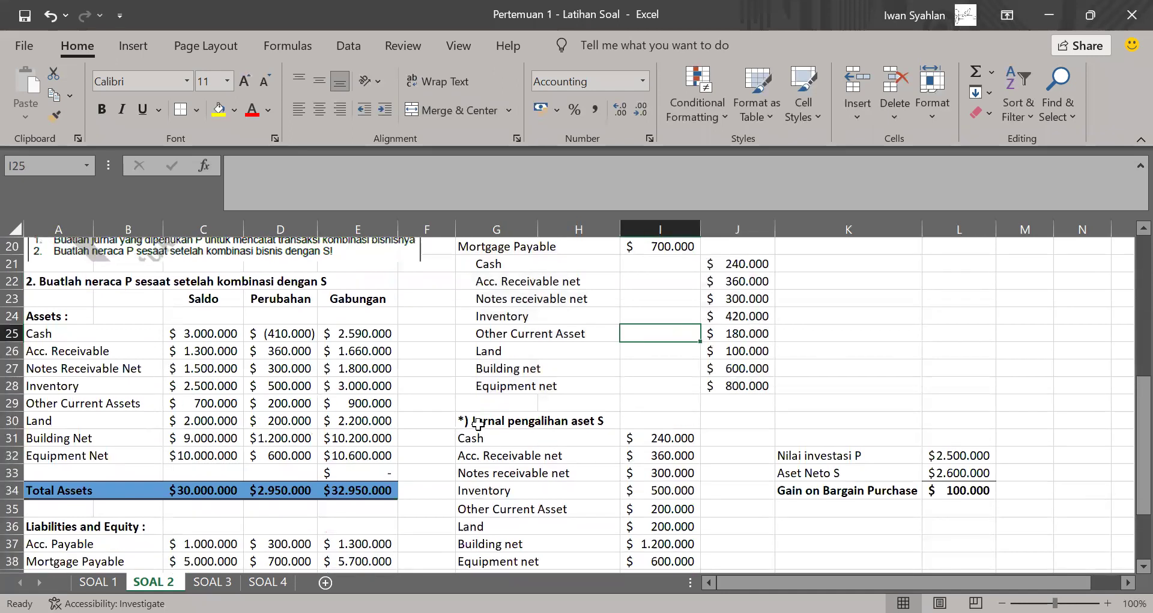
pyautogui.scroll(-2, 477, 423)
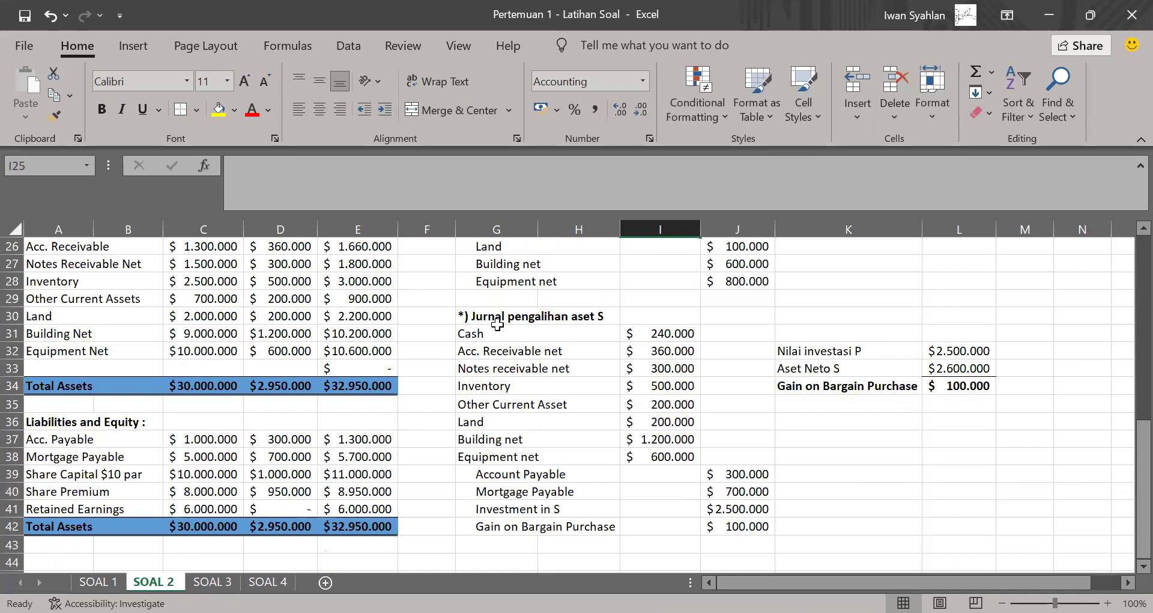
pyautogui.click(475, 330)
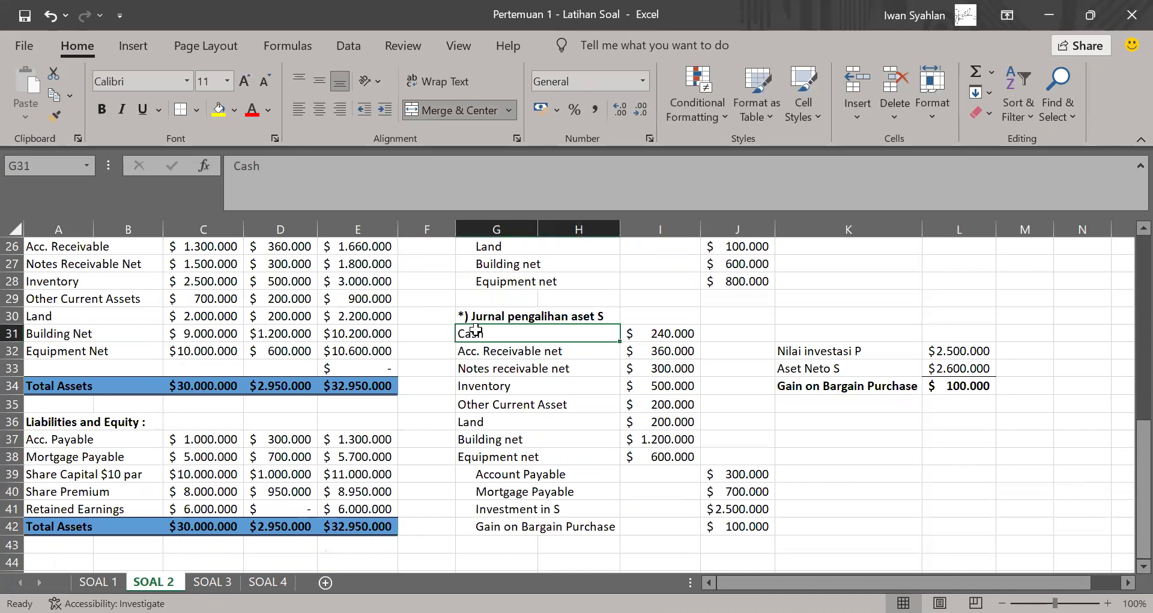
pyautogui.click(469, 456)
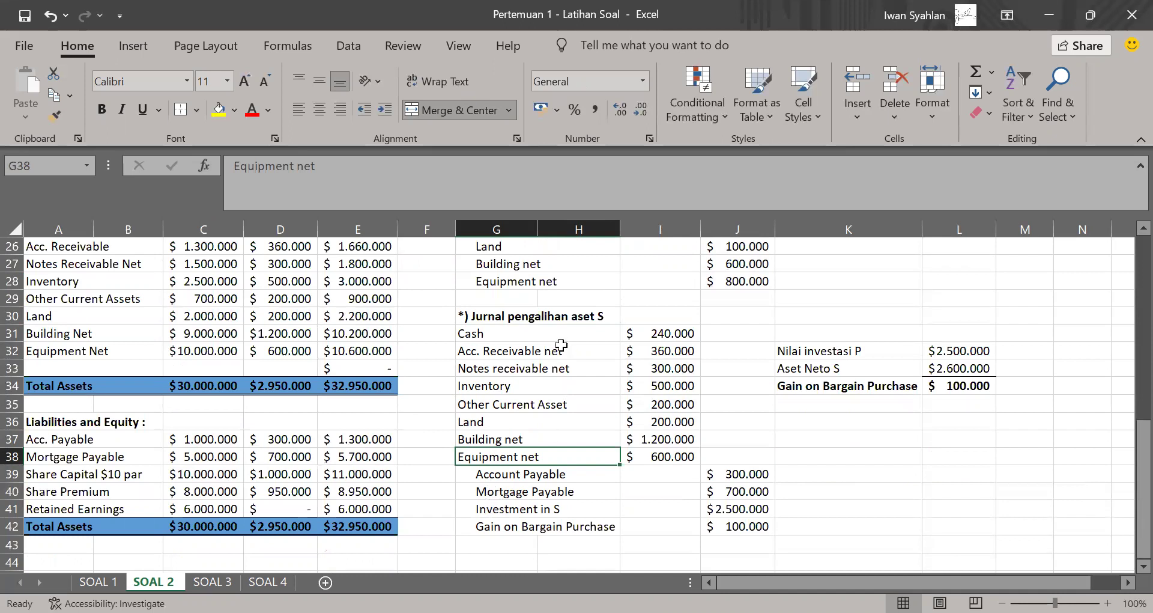
# - Compare the asset transfer journal's amounts, through Equipment net, with the S at FV column of the problem
pyautogui.scroll(1, 567, 337)
pyautogui.moveTo(631, 384); pyautogui.dragTo(737, 561)
pyautogui.scroll(6, 737, 561)
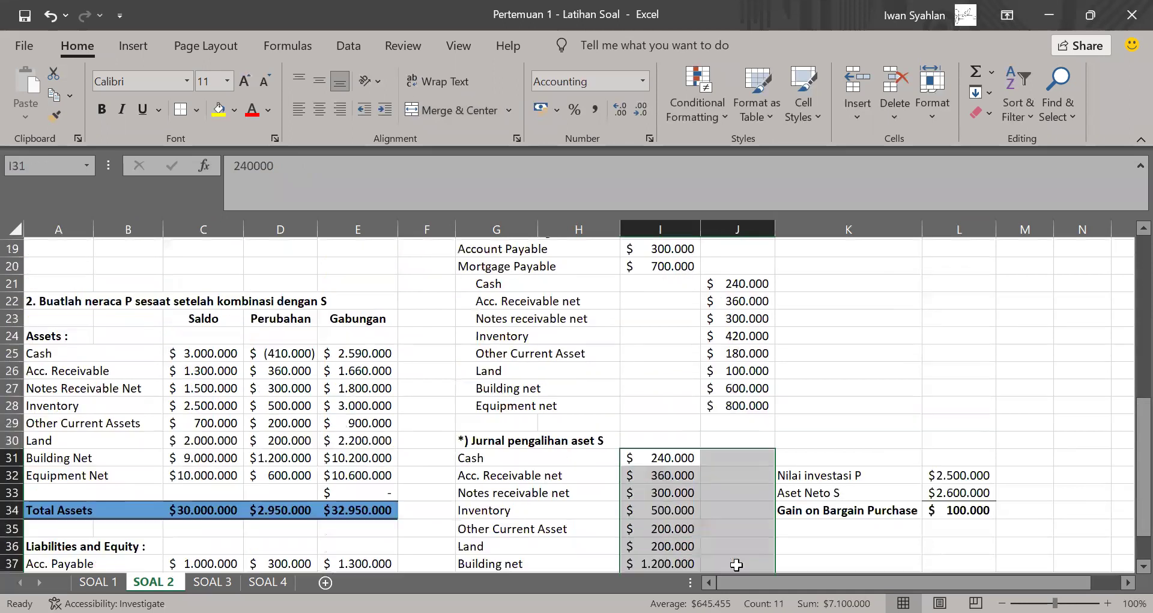
pyautogui.scroll(1, 738, 561)
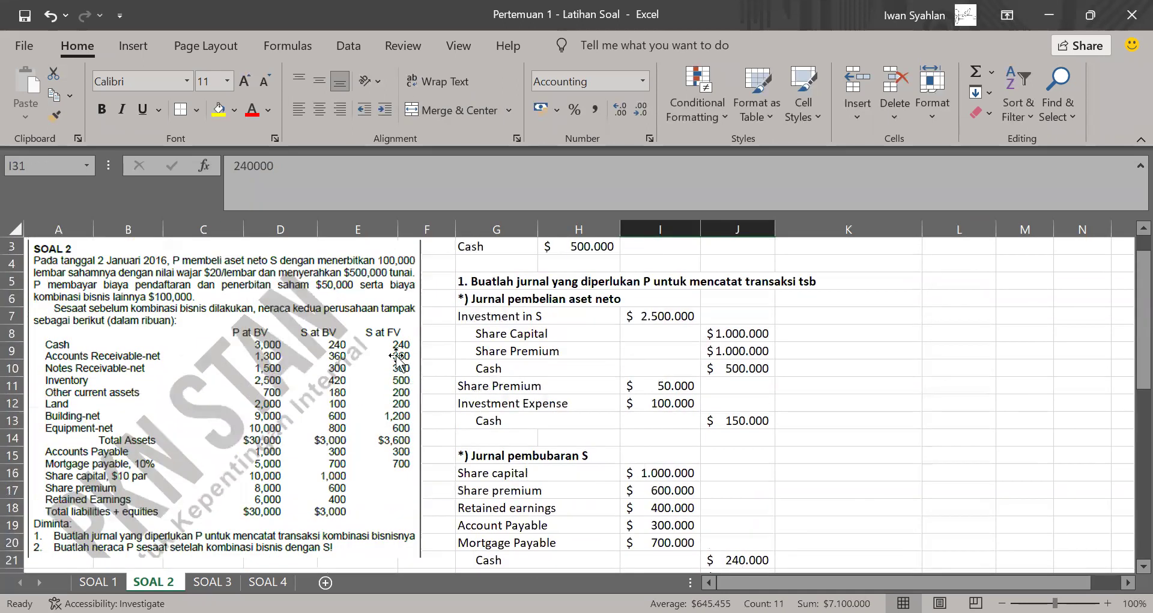
pyautogui.scroll(-4, 429, 363)
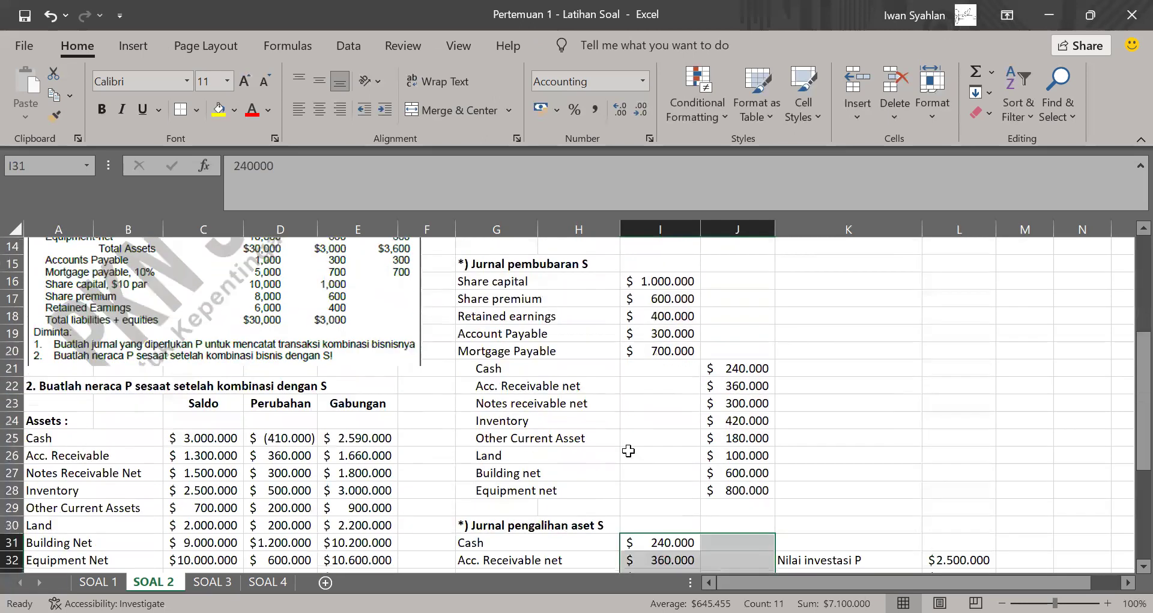
pyautogui.scroll(-1, 635, 522)
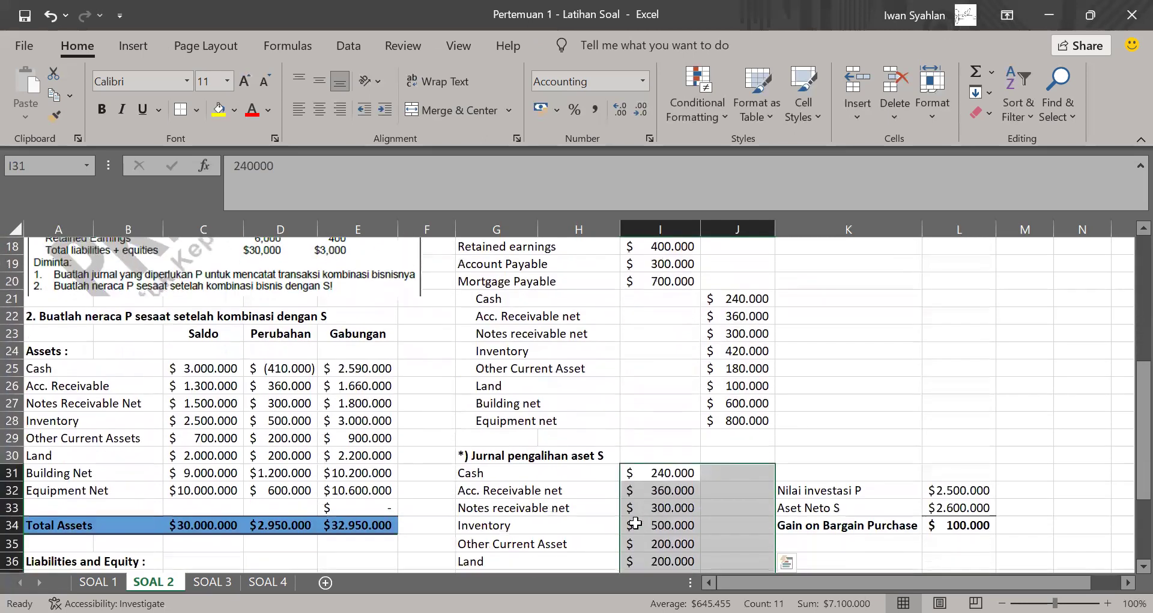
pyautogui.scroll(4, 429, 358)
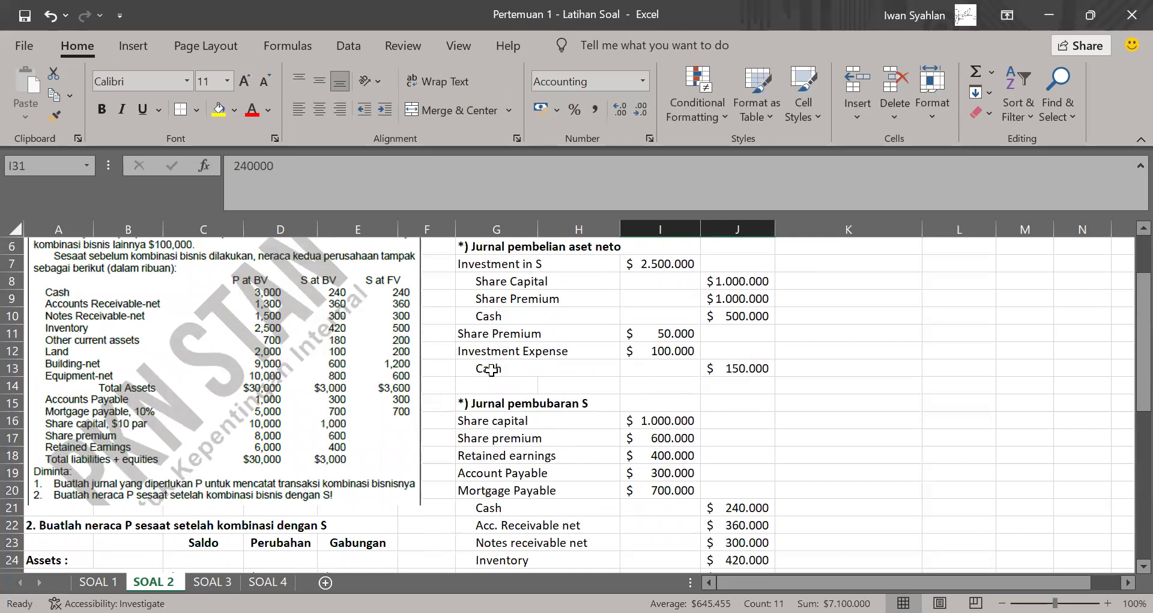
pyautogui.scroll(-5, 492, 369)
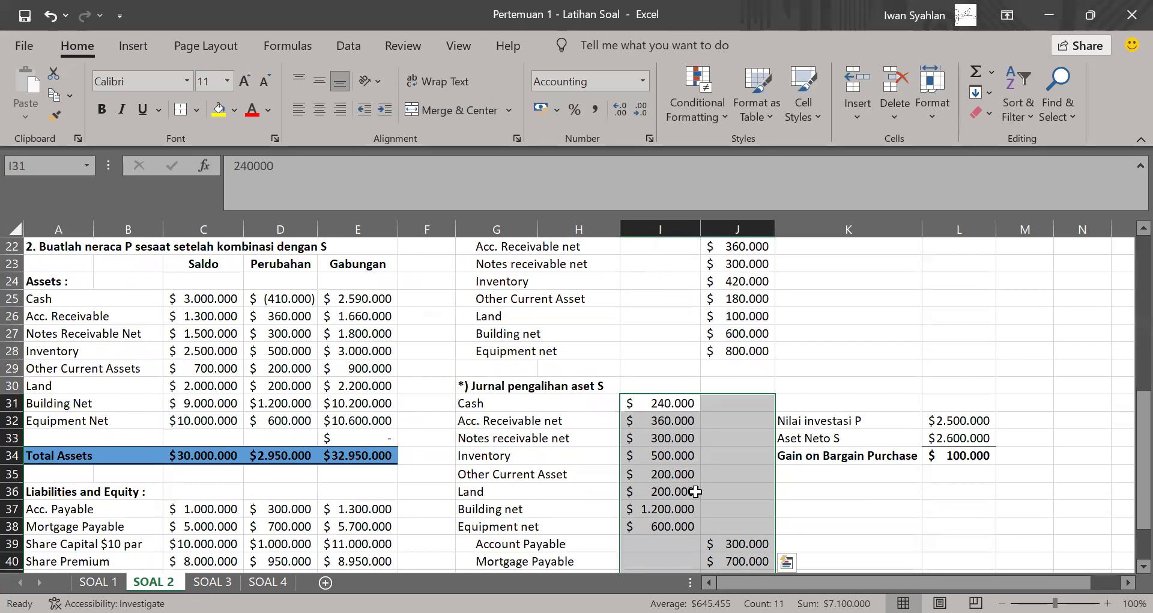
pyautogui.click(679, 526)
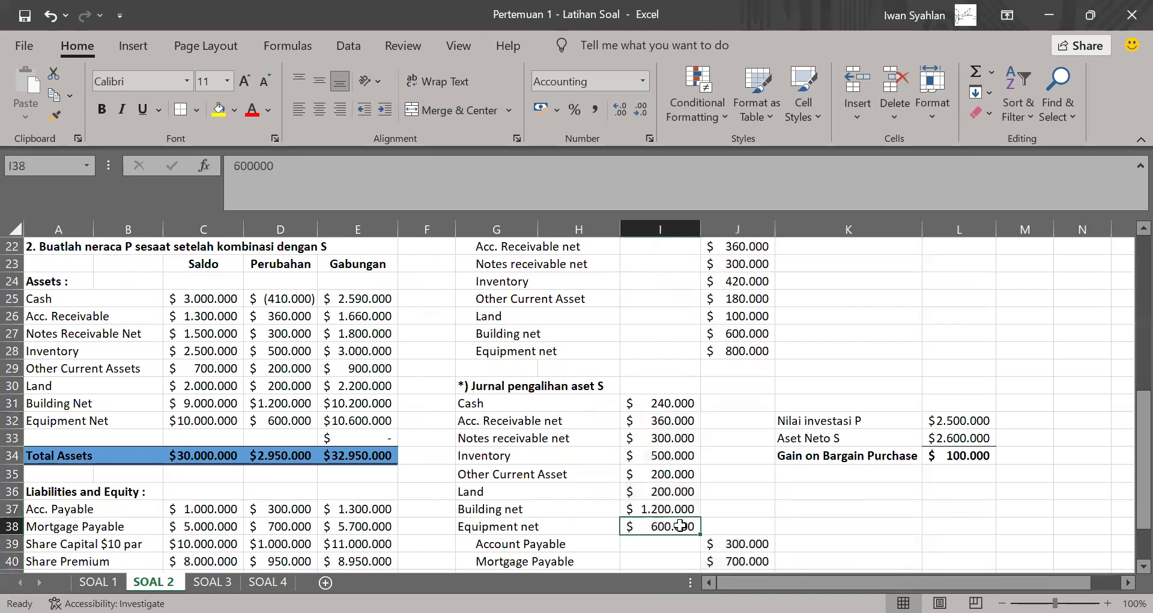
# - Check the transfer journal's Account Payable and Mortgage Payable credits, and compare its Investment in S credit with the purchase journal
pyautogui.scroll(-2, 680, 526)
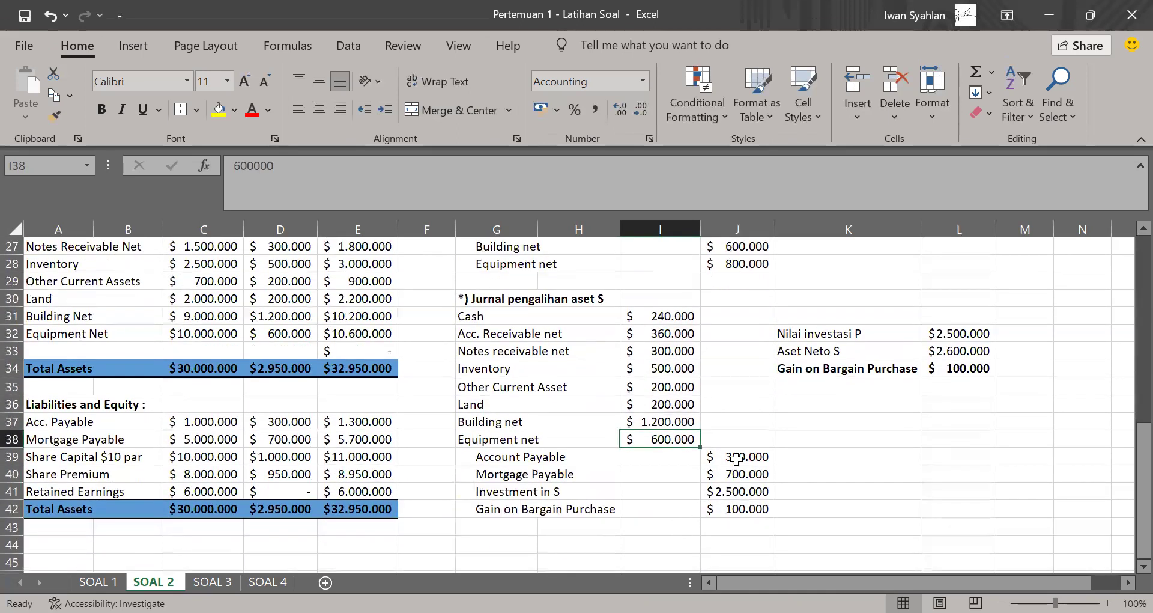
pyautogui.click(736, 460)
pyautogui.press('Down')
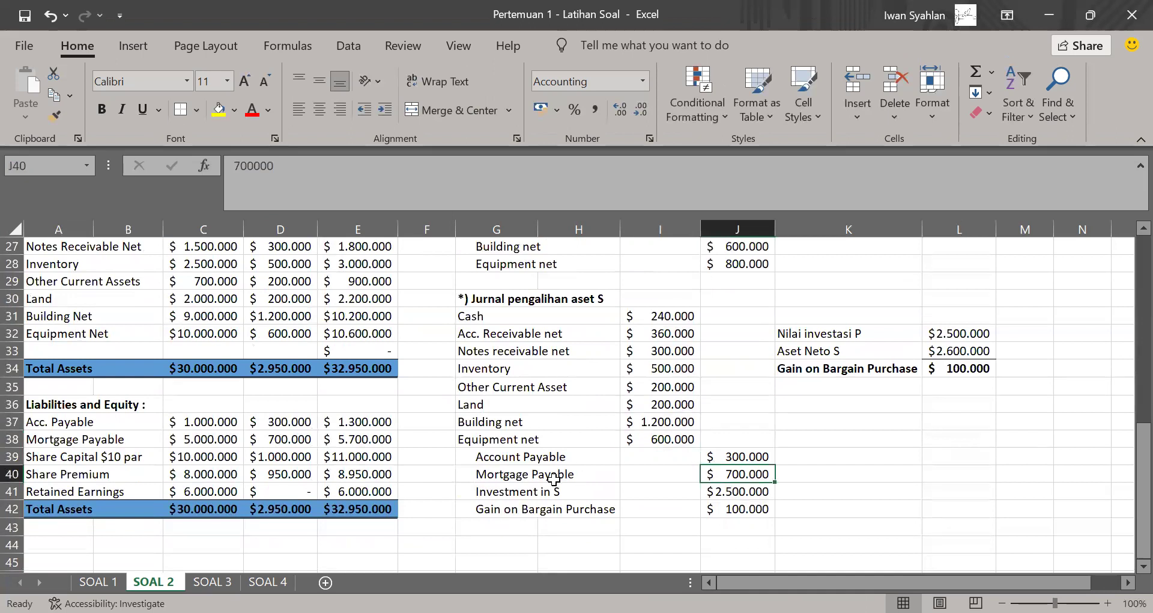
pyautogui.scroll(5, 554, 479)
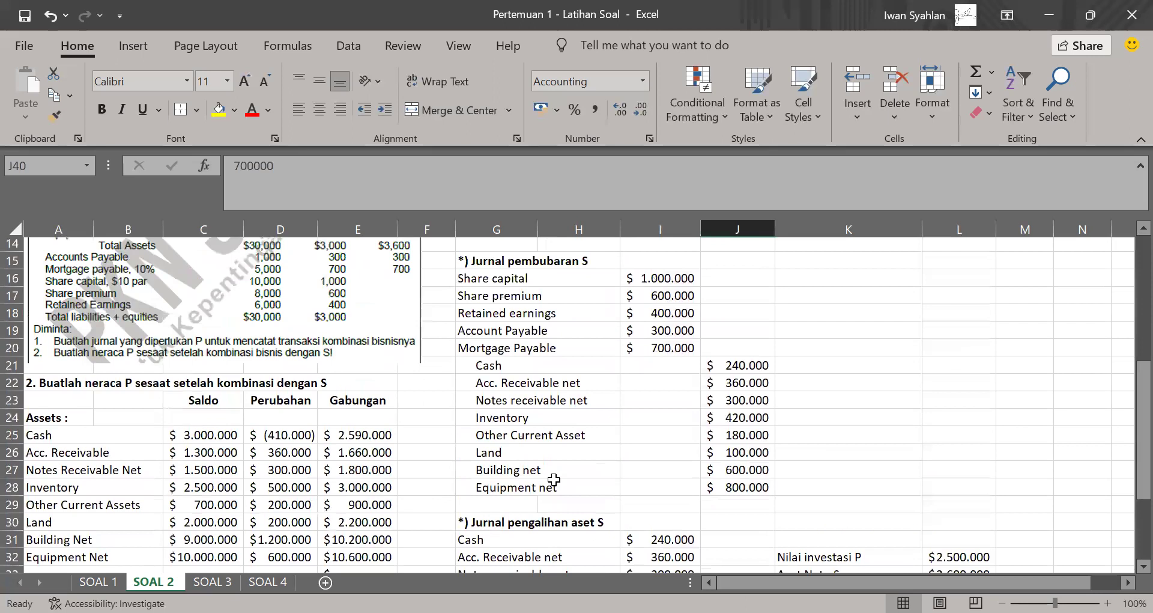
pyautogui.scroll(2, 554, 479)
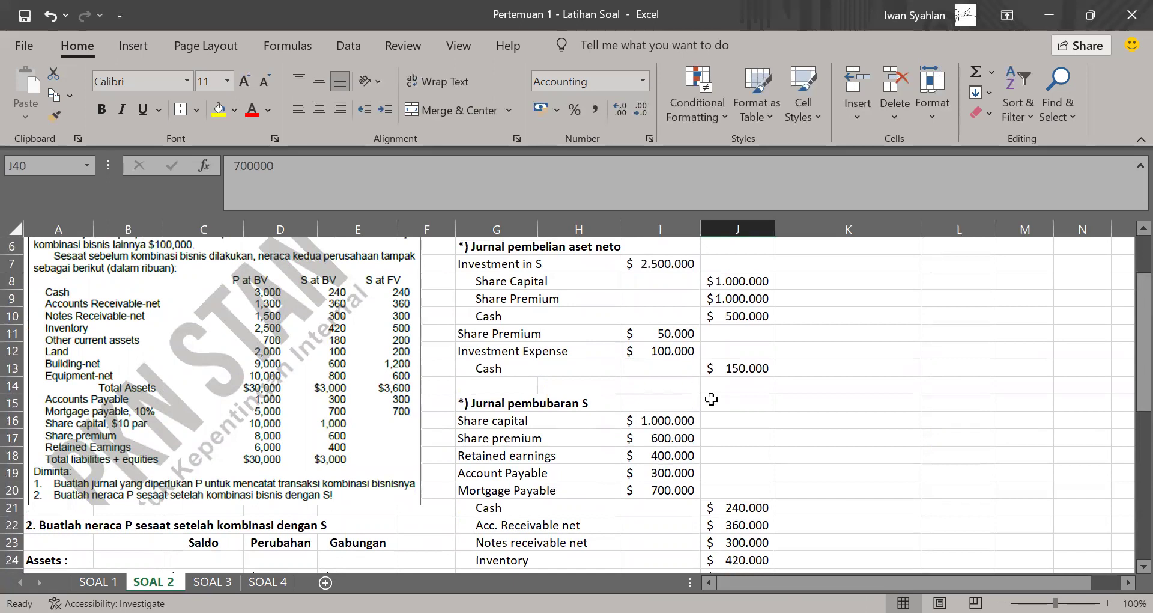
# - Color the Gain on Bargain Purchase row of Jurnal pengalihan aset S red
pyautogui.scroll(-6, 714, 404)
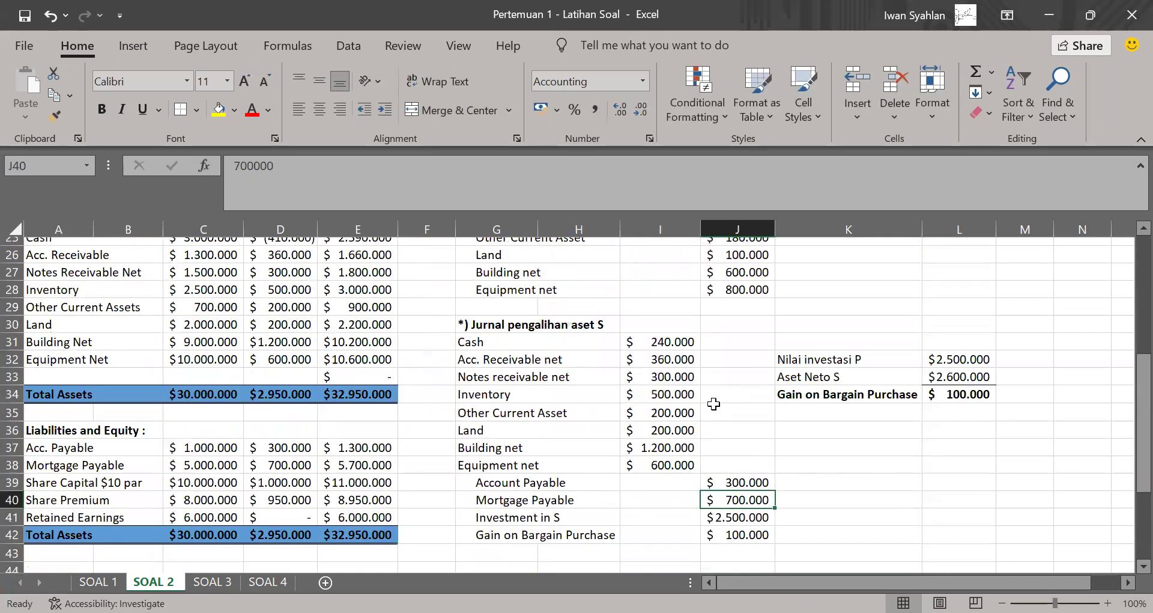
pyautogui.press('Down')
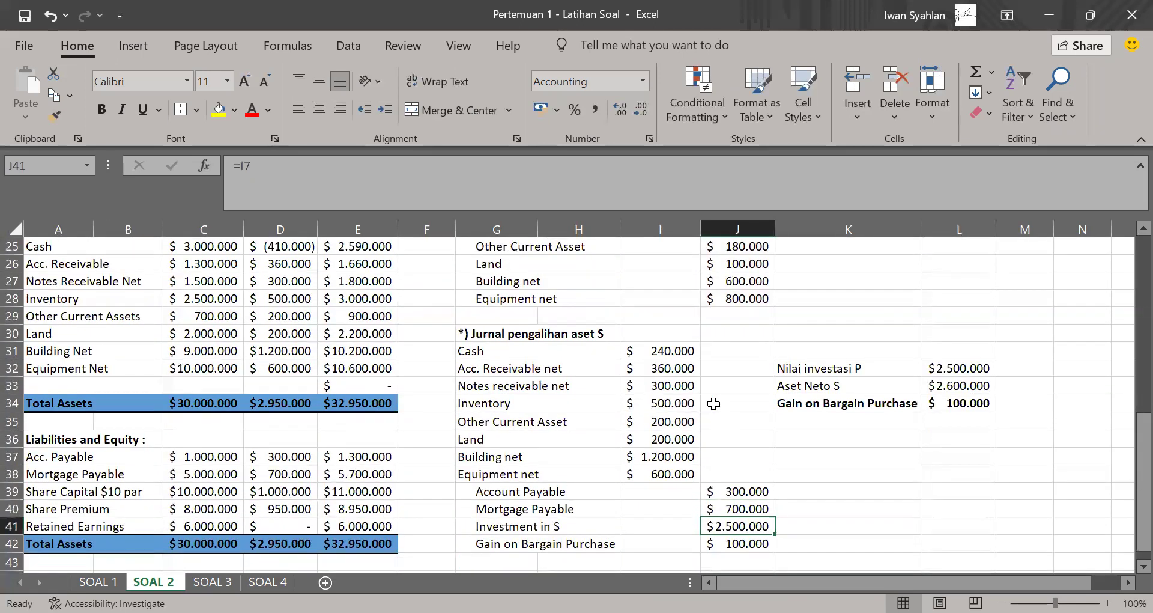
pyautogui.moveTo(494, 544); pyautogui.dragTo(745, 544)
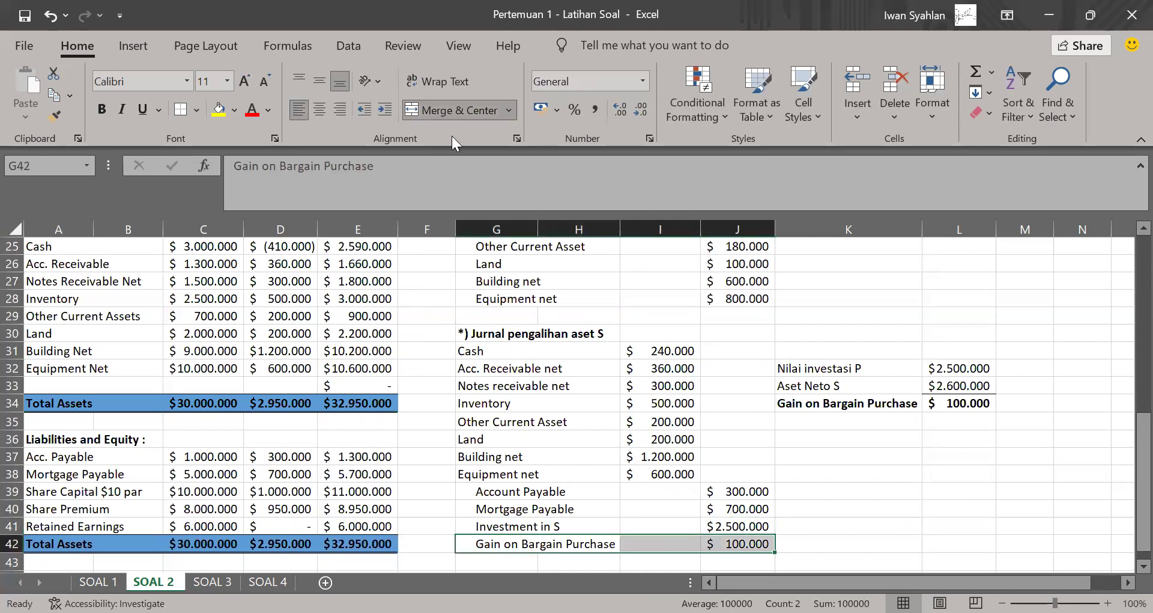
pyautogui.click(251, 110)
pyautogui.click(814, 448)
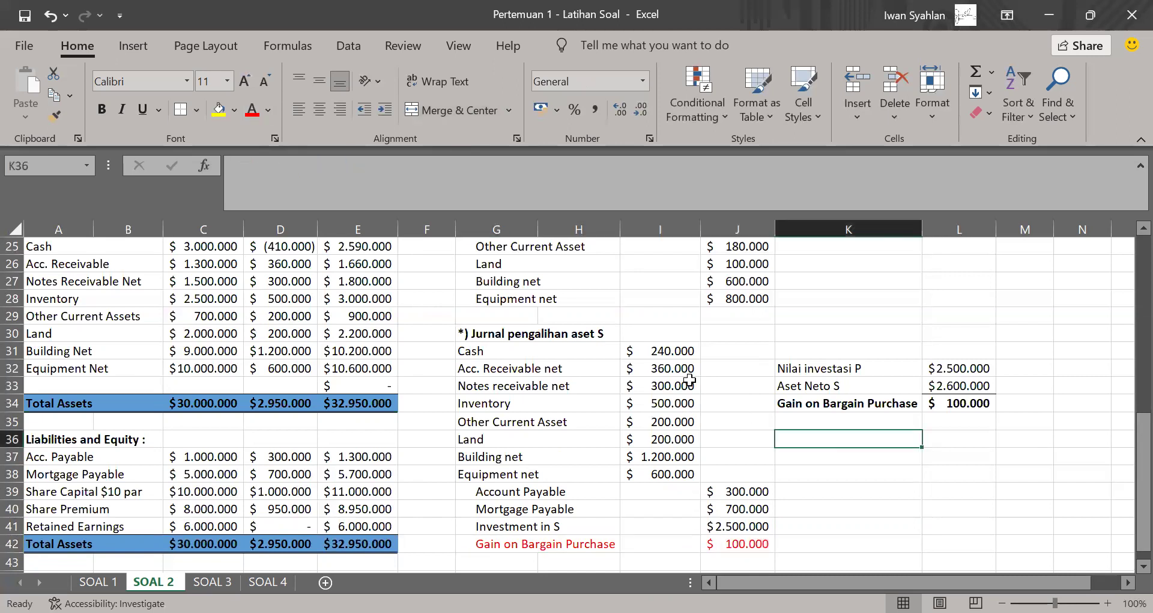
# - Compare the transfer journal's asset debits with its Account Payable, Mortgage Payable and Investment in S credits, and find the Gain on Bargain Purchase calculation
pyautogui.moveTo(645, 347); pyautogui.dragTo(666, 474)
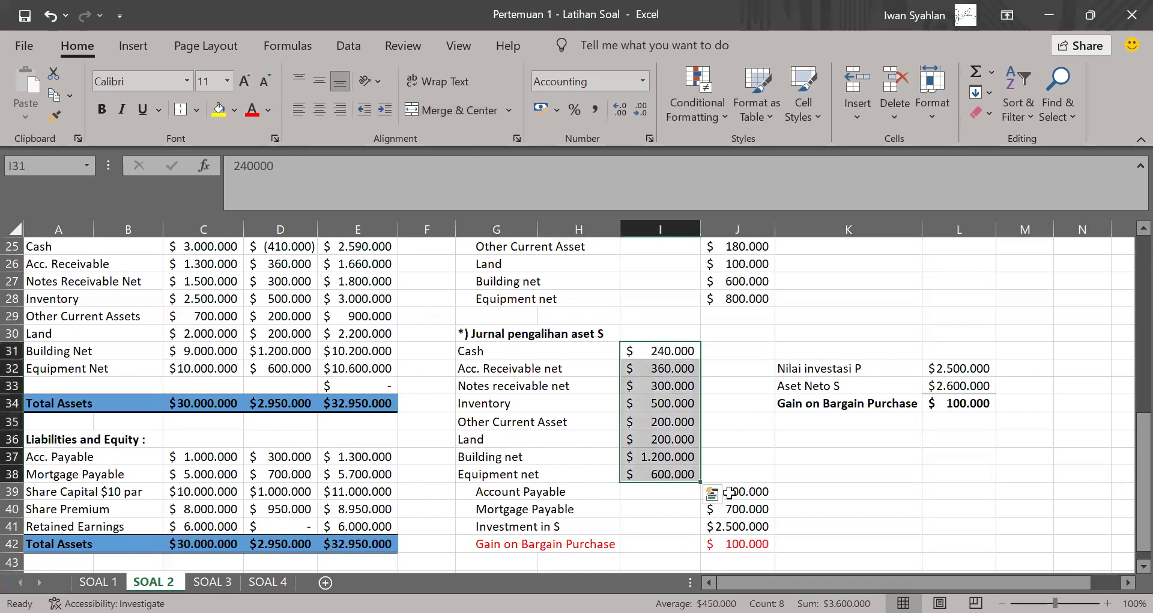
pyautogui.moveTo(735, 492); pyautogui.dragTo(745, 526)
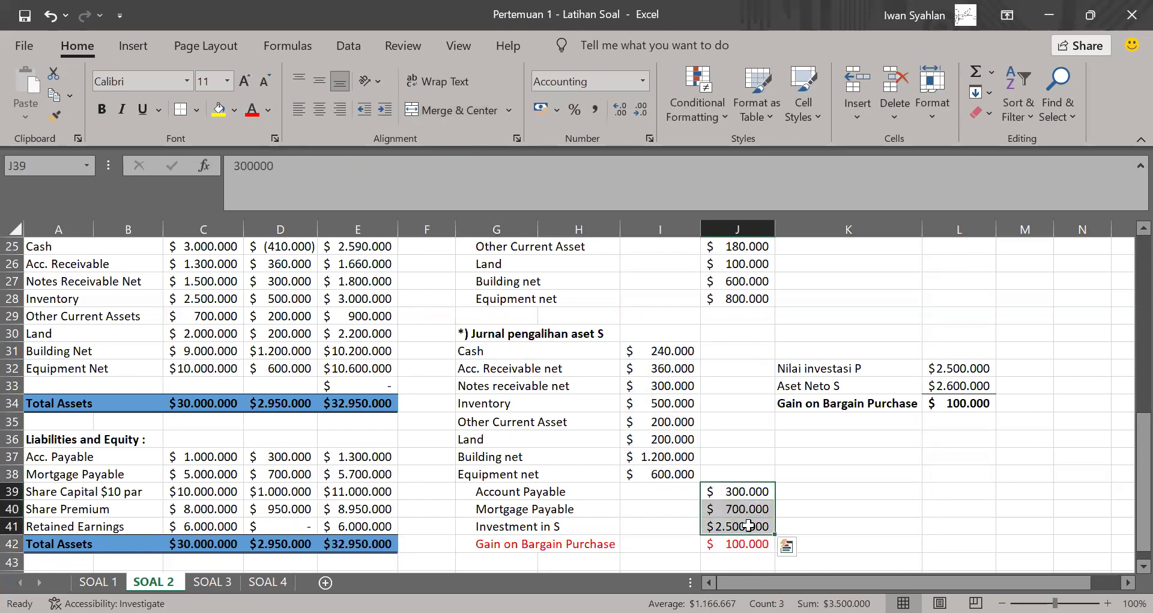
pyautogui.click(843, 397)
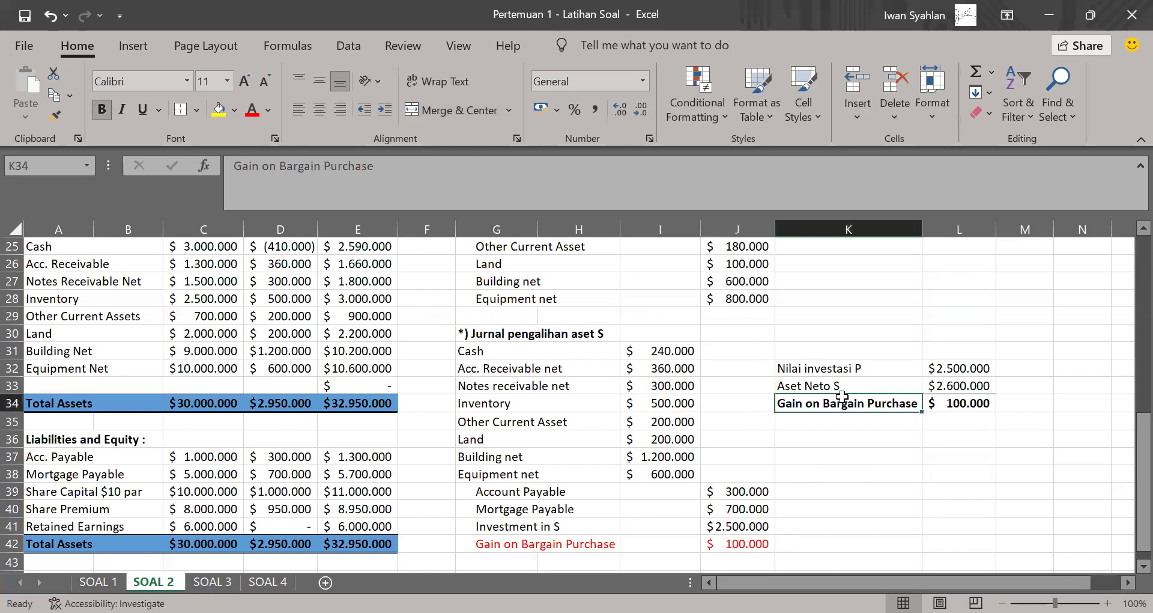
# - Trace Nilai investasi P in the gain calculation to the Investment in S debit and the total share value
pyautogui.hscroll(2, 843, 398)
pyautogui.click(819, 365)
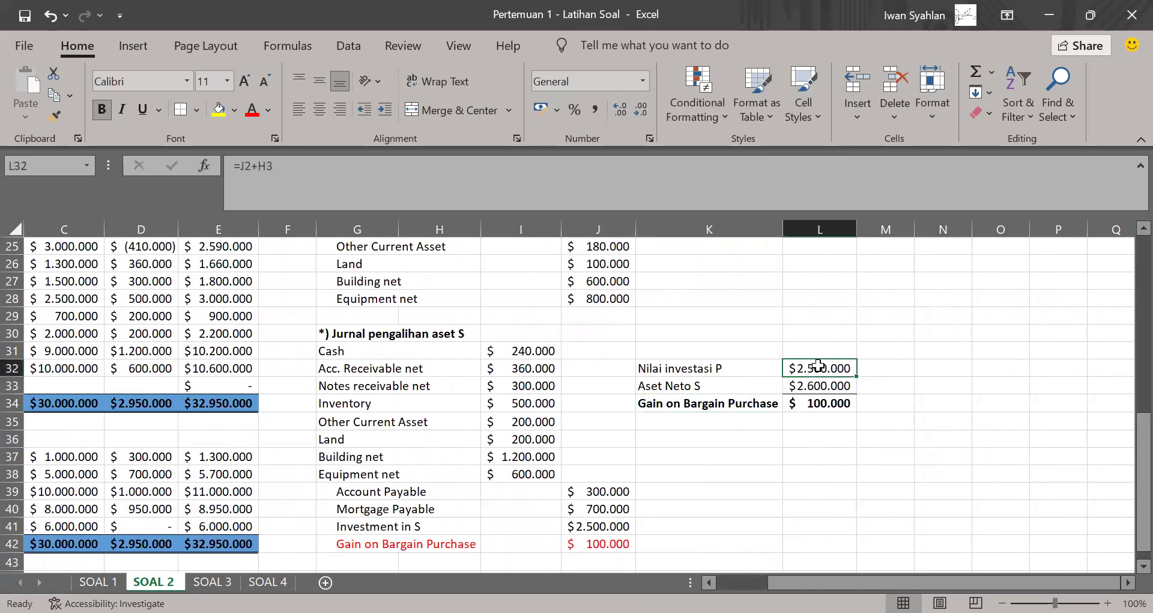
pyautogui.scroll(7, 819, 365)
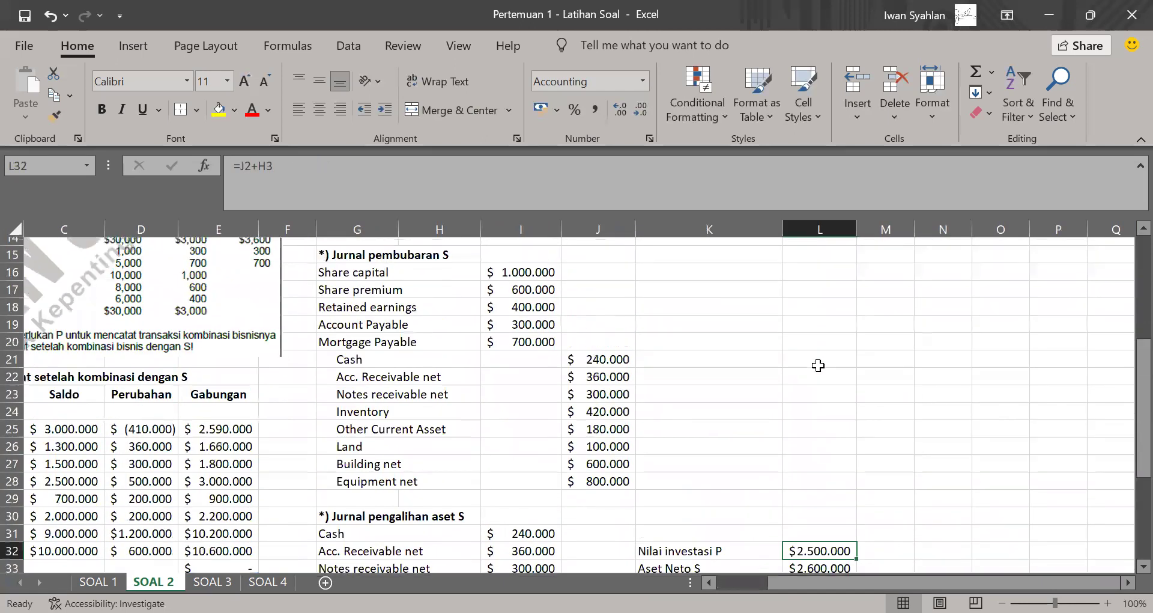
pyautogui.click(537, 310)
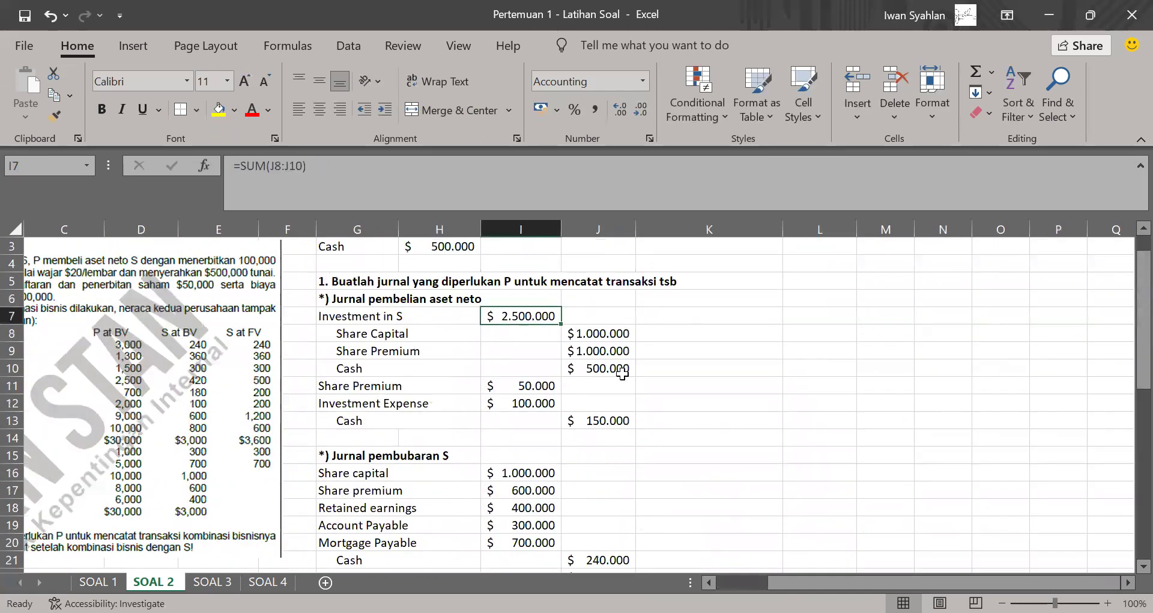
pyautogui.scroll(-1, 654, 389)
pyautogui.scroll(2, 654, 389)
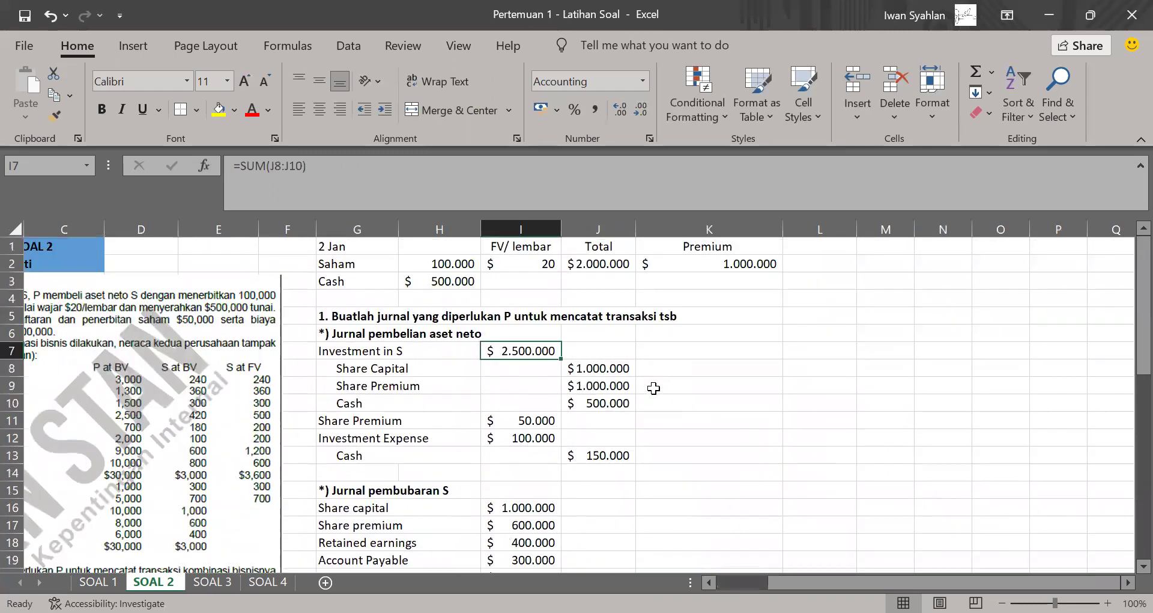
pyautogui.click(595, 270)
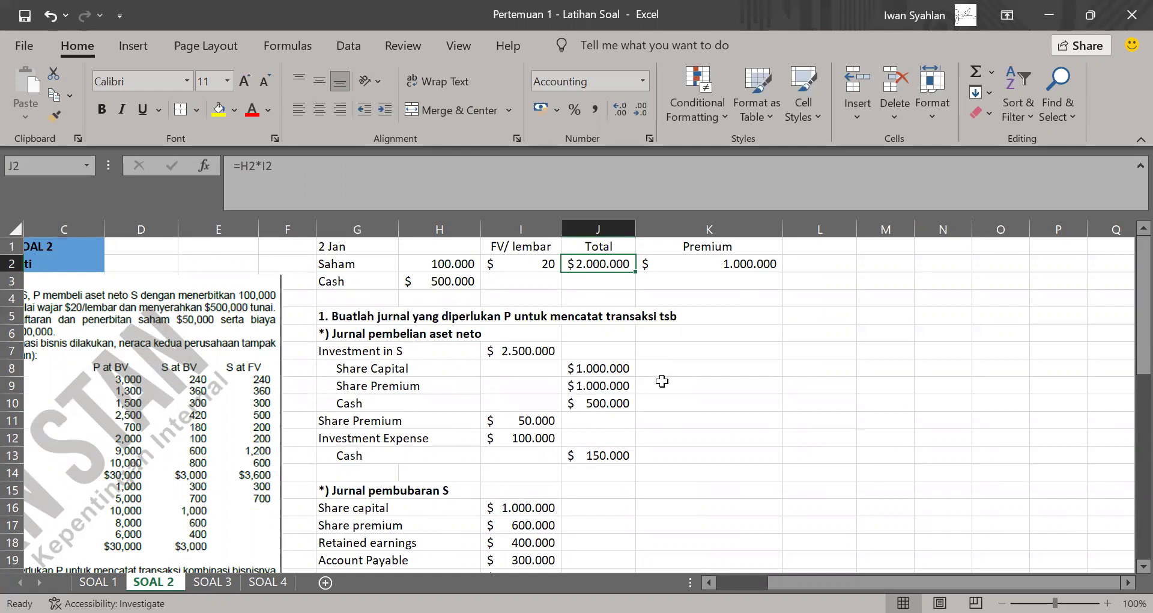
# - Examine which cells the Aset Neto S formula uses, and check the gain formula and its link to the transfer journal's credit
pyautogui.scroll(-7, 618, 386)
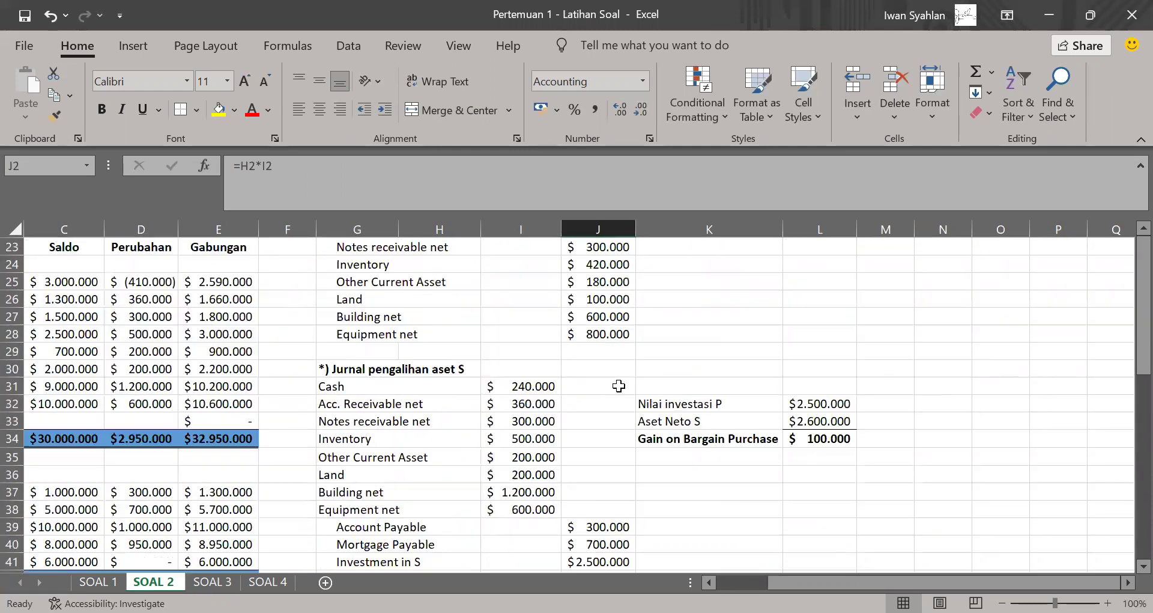
pyautogui.click(706, 423)
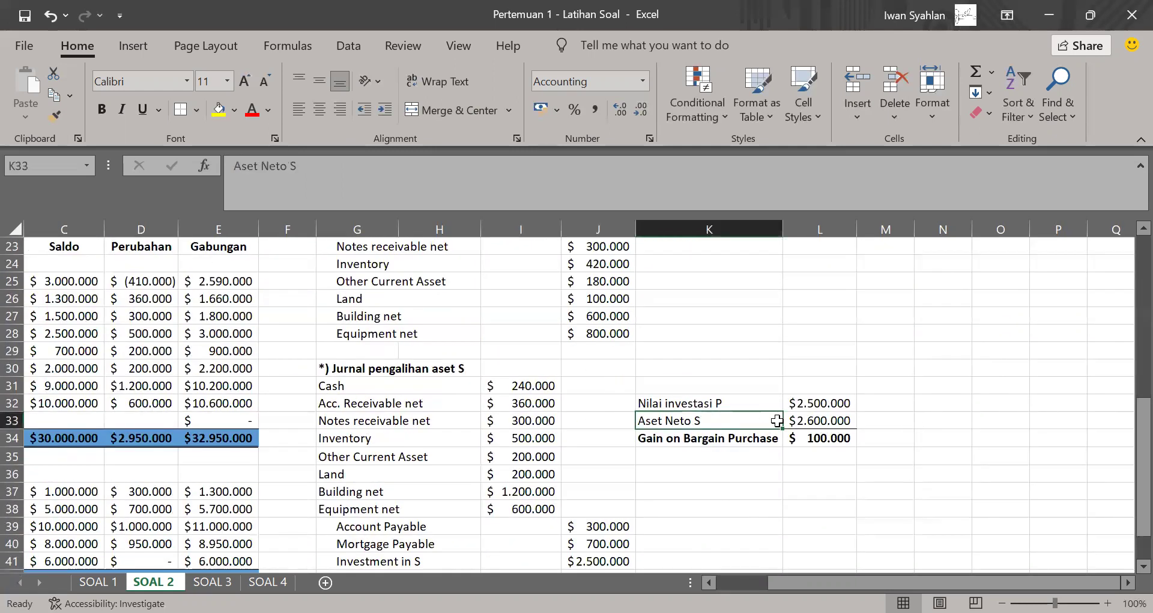
pyautogui.click(830, 420)
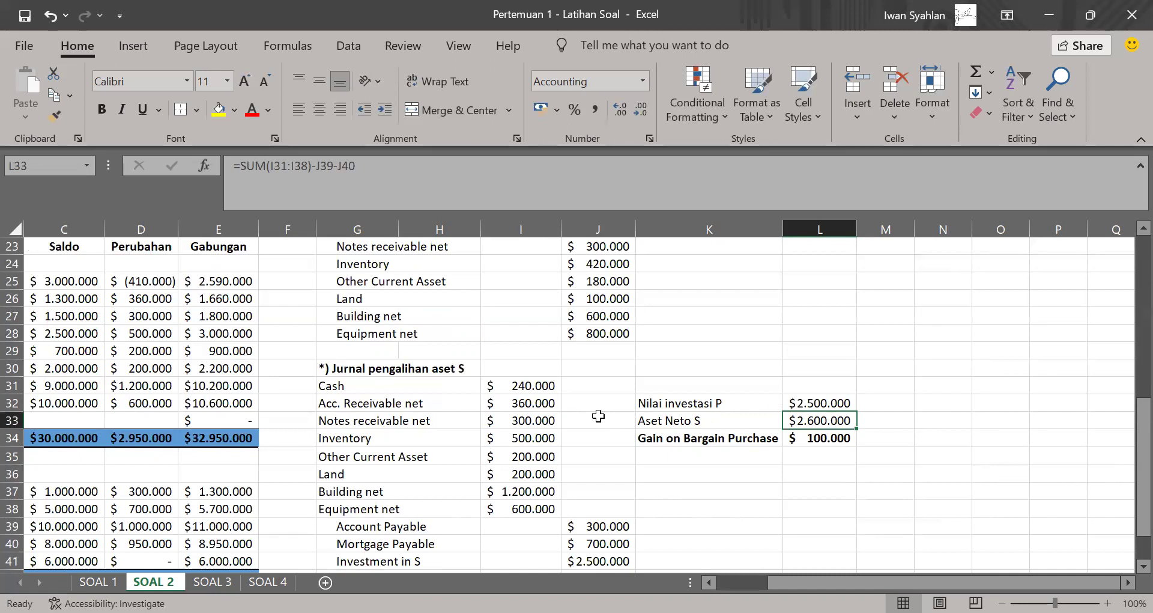
pyautogui.scroll(-1, 599, 416)
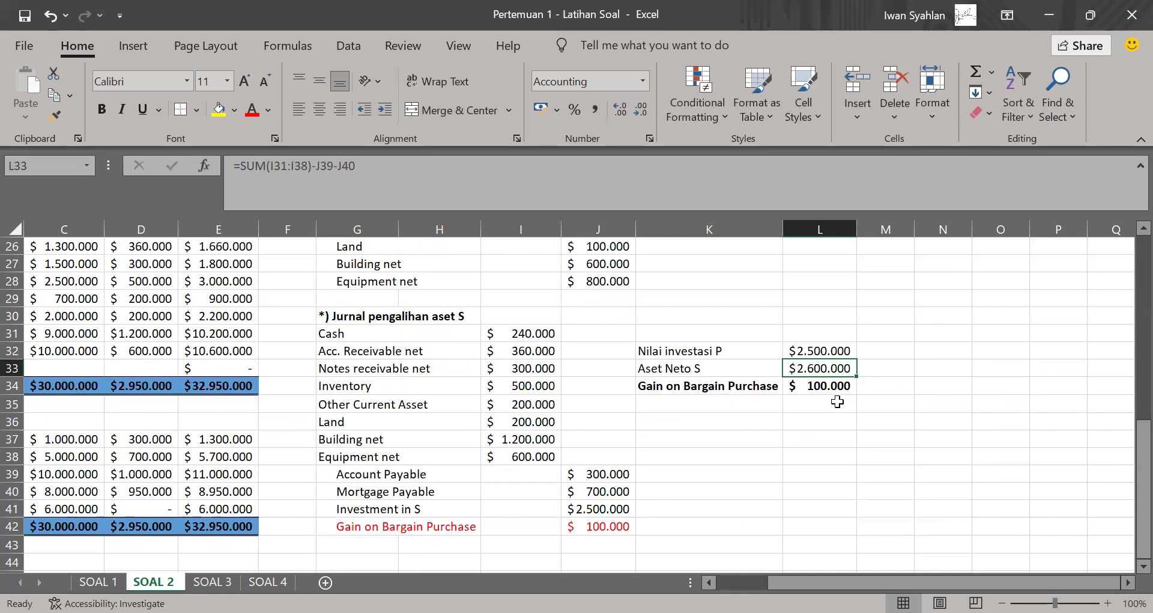
pyautogui.click(616, 187)
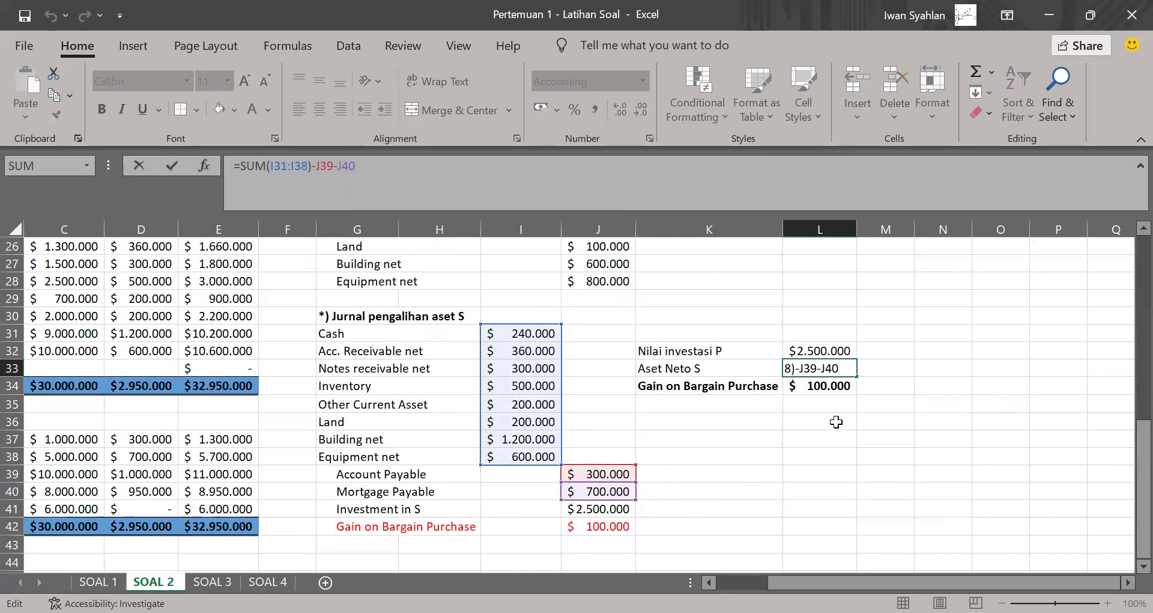
pyautogui.press('Return')
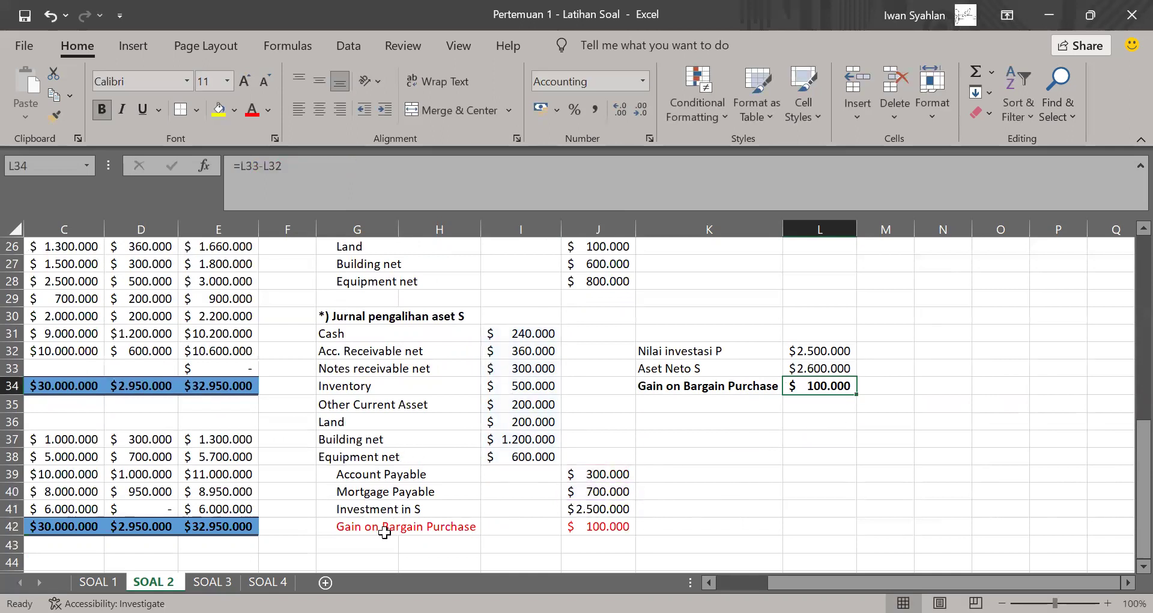
pyautogui.click(586, 531)
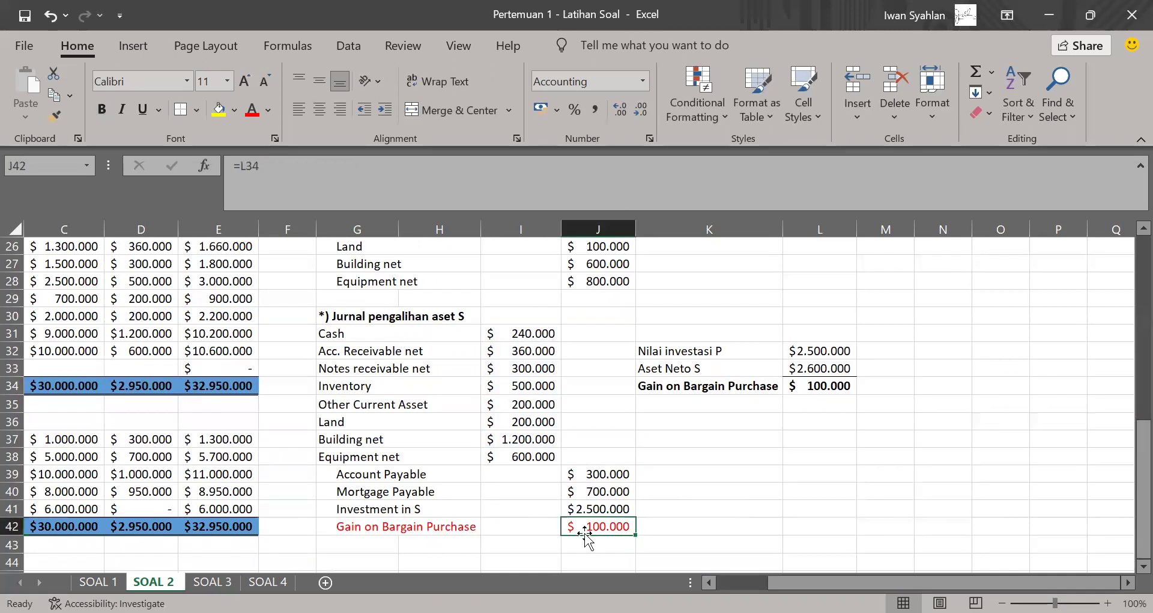
# - Compare the Saldo column of P's post-combination balance sheet with the problem's P at BV column
pyautogui.hscroll(-3, 584, 535)
pyautogui.scroll(3, 586, 533)
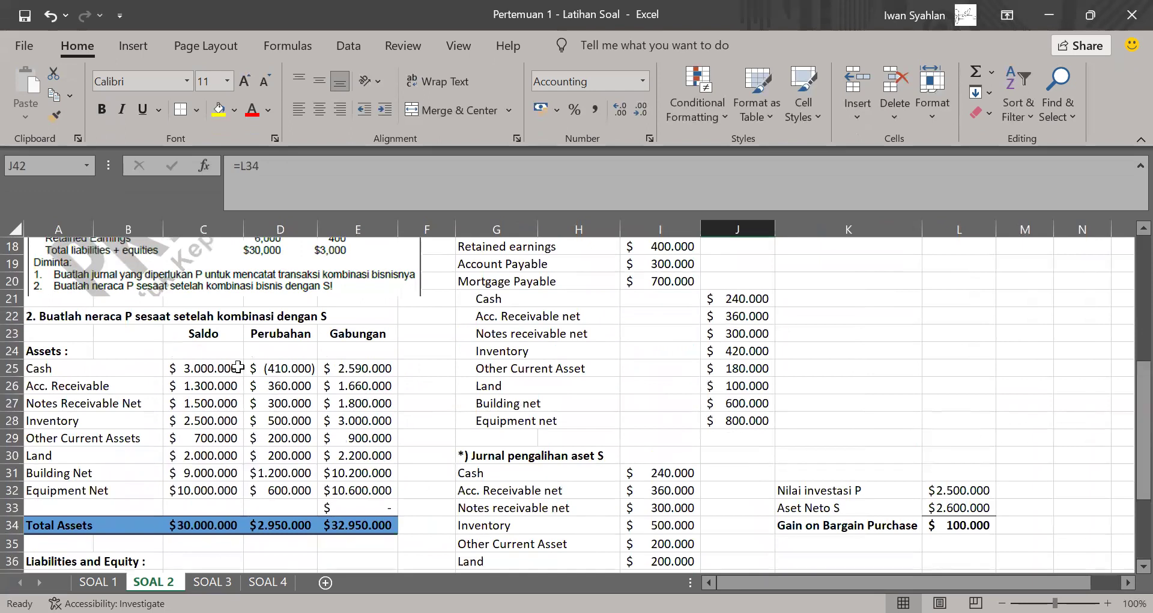
pyautogui.click(71, 369)
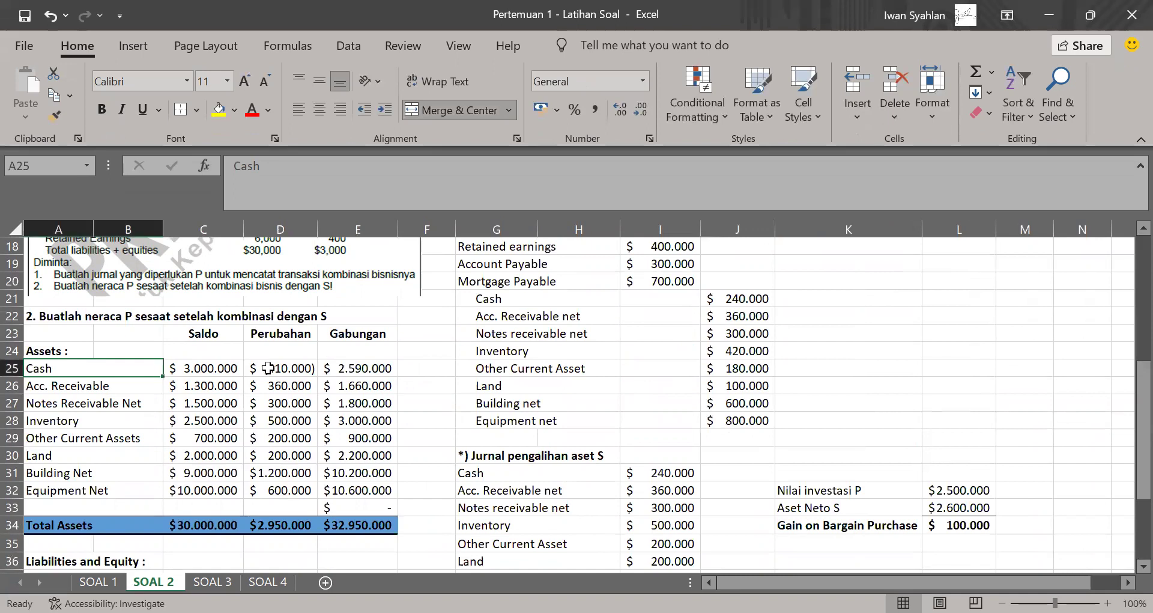
pyautogui.moveTo(218, 334); pyautogui.dragTo(232, 543)
pyautogui.scroll(5, 232, 543)
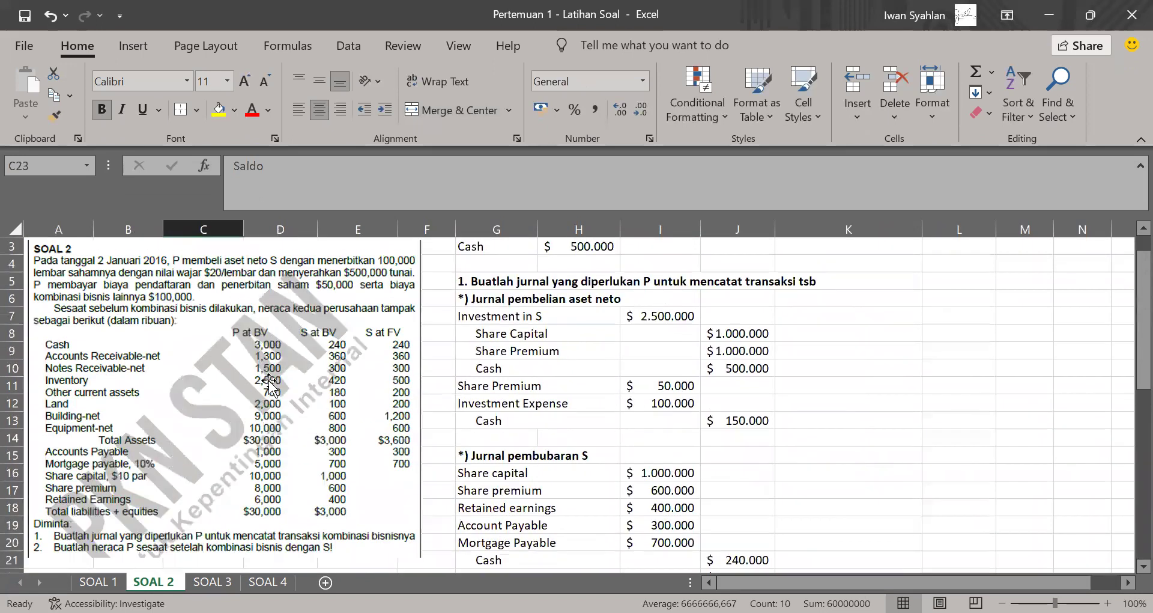
pyautogui.scroll(-3, 269, 385)
pyautogui.scroll(-5, 268, 385)
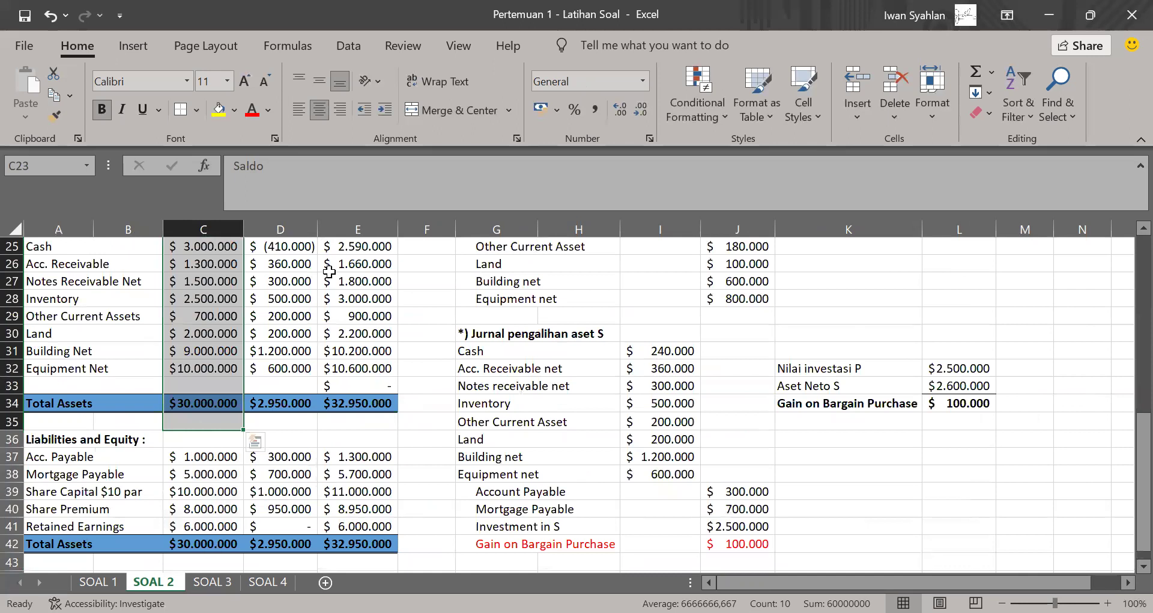
# - Trace the Cash formula in the Perubahan column to the cash entries in the purchase and asset transfer journals
pyautogui.scroll(3, 311, 333)
pyautogui.click(292, 366)
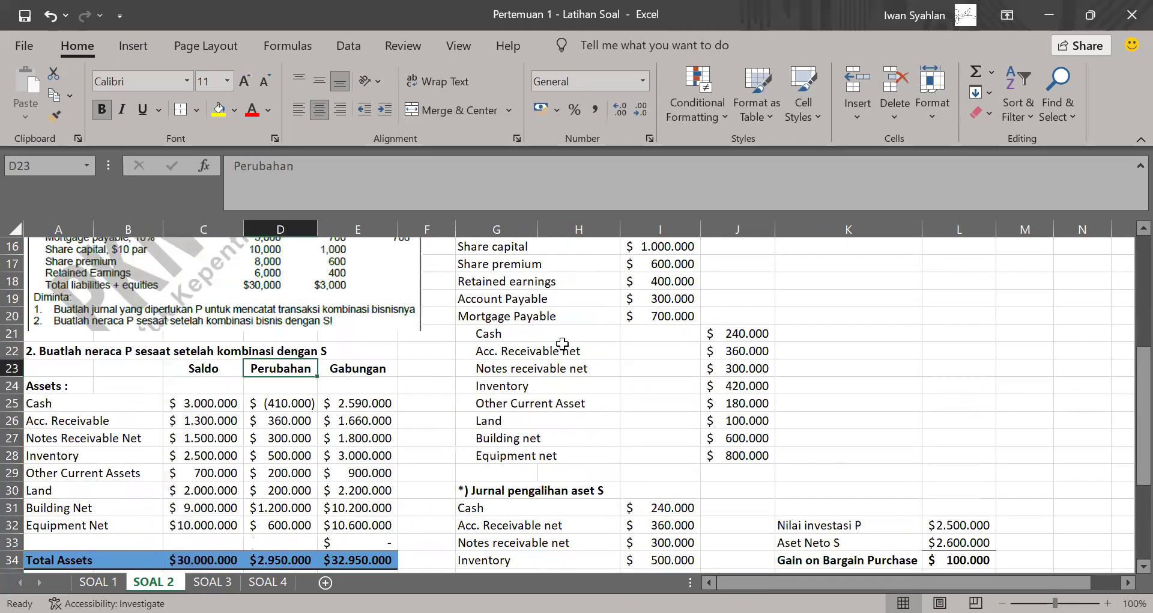
pyautogui.click(291, 407)
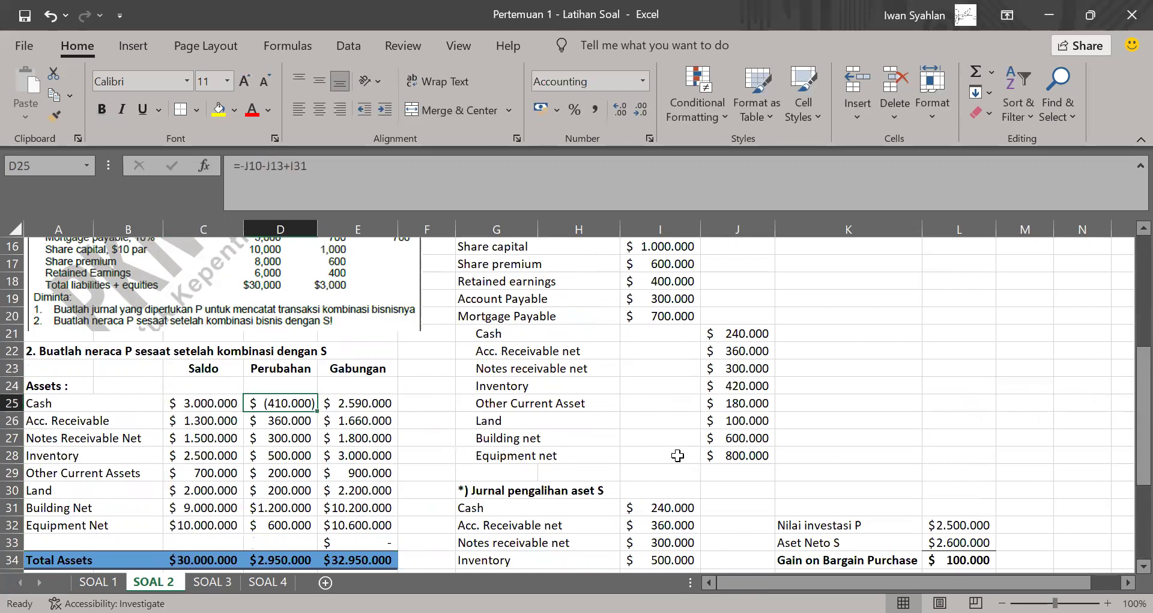
pyautogui.click(473, 180)
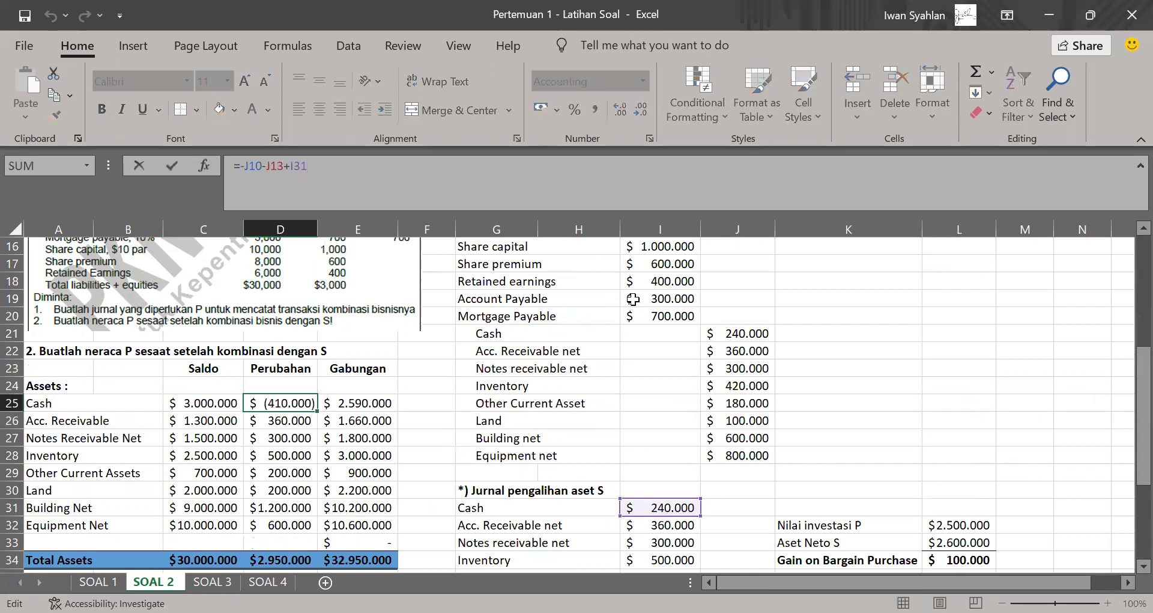
pyautogui.scroll(5, 633, 298)
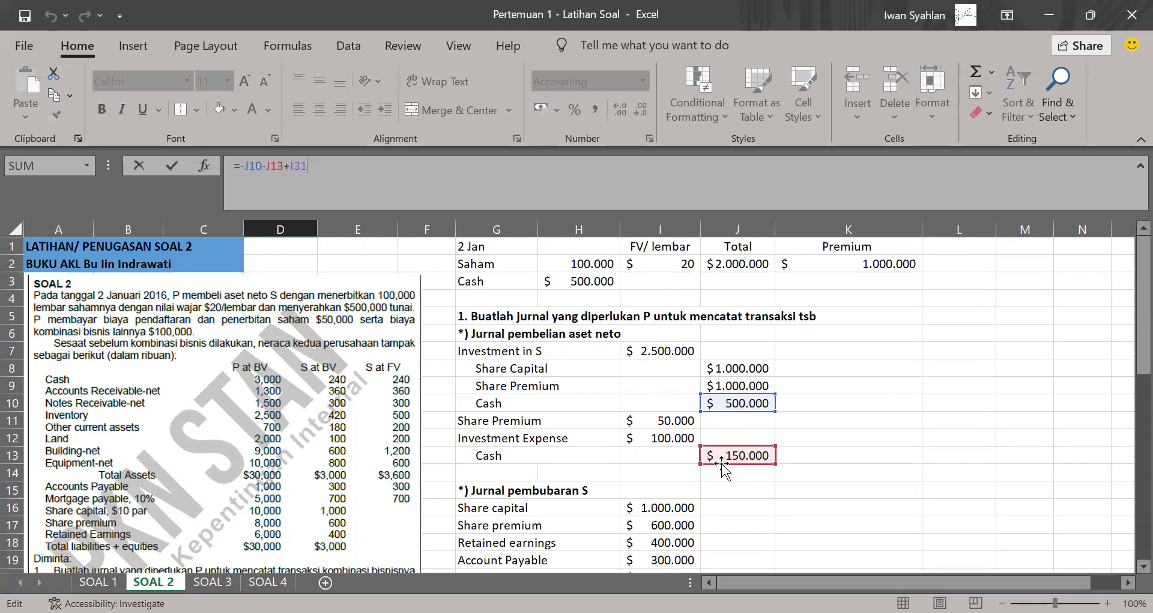
pyautogui.scroll(-7, 723, 462)
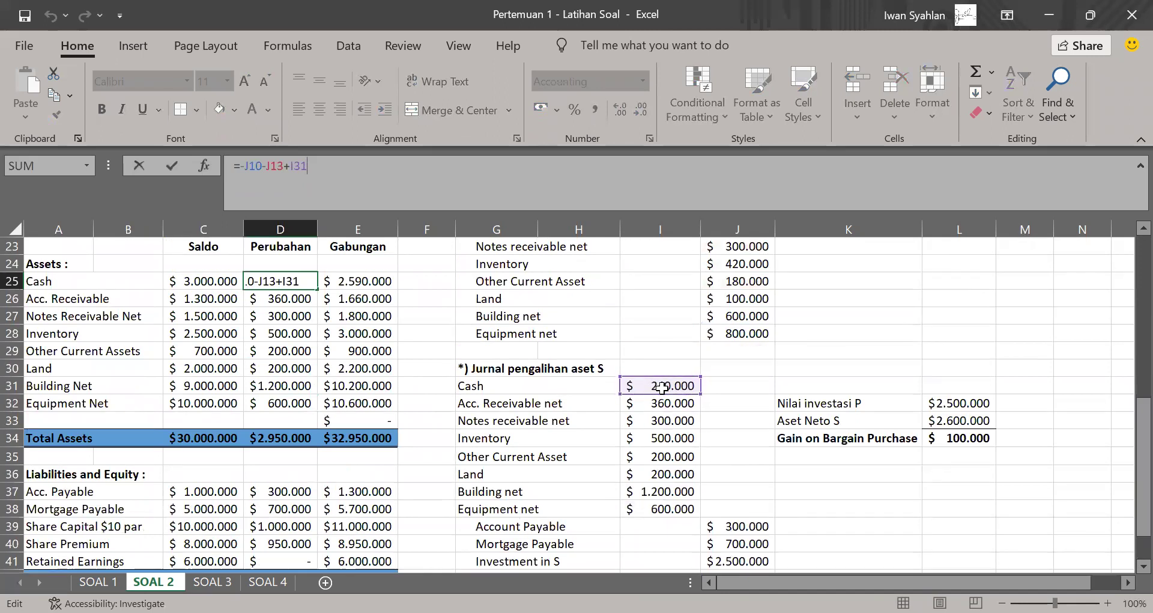
pyautogui.press('Return')
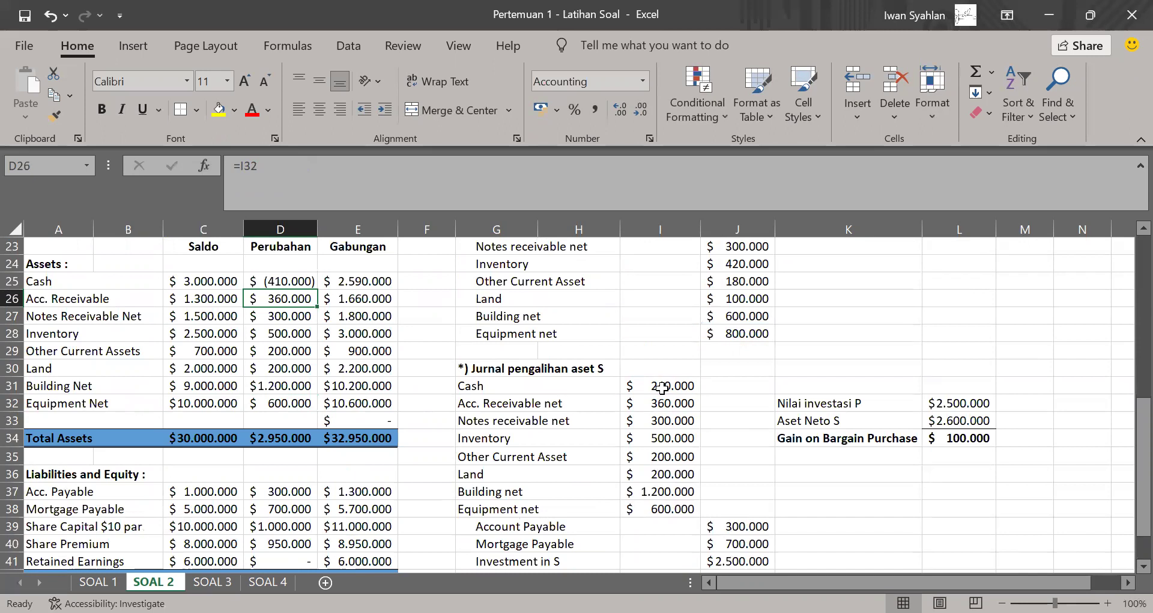
# - Check the Perubahan formulas from Notes Receivable Net down to Equipment Net against the asset transfer journal
pyautogui.press('Down')
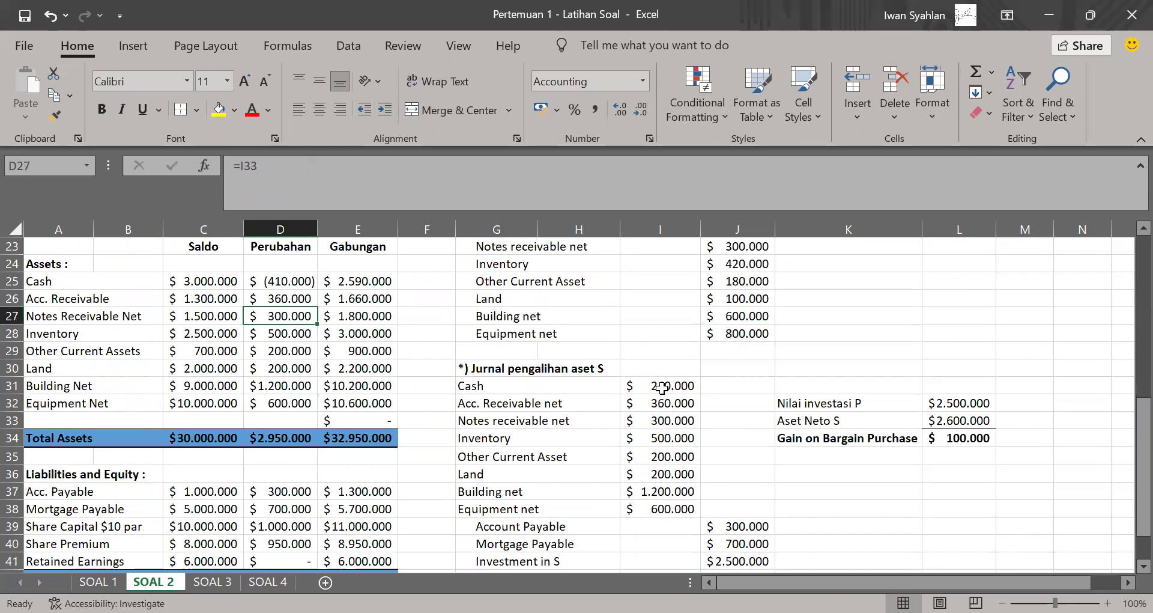
pyautogui.press('Down')
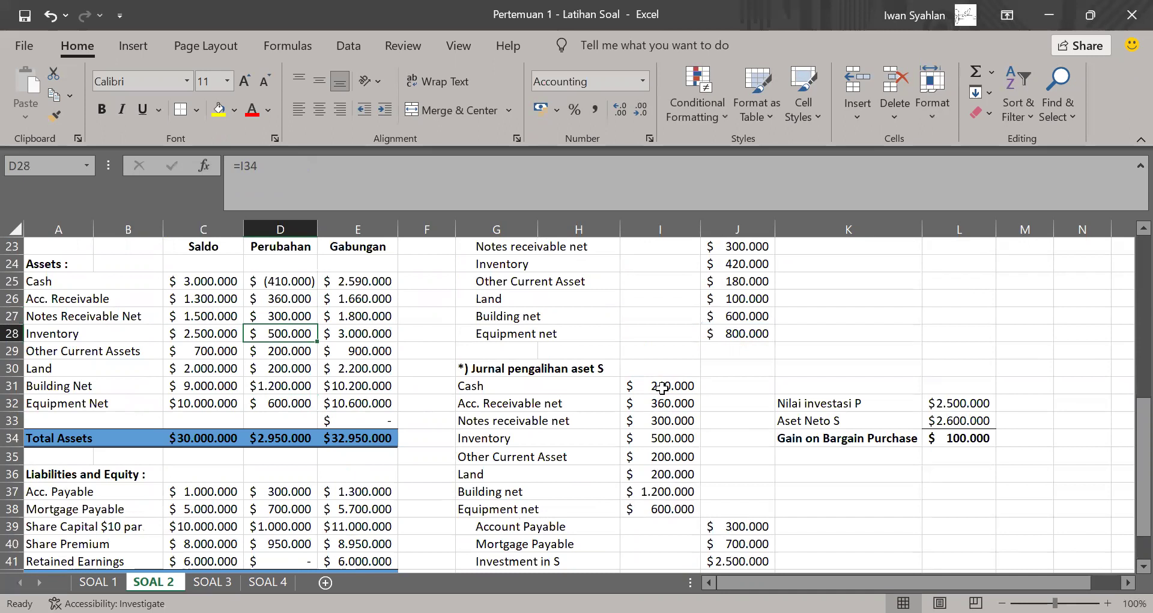
pyautogui.press('Down')
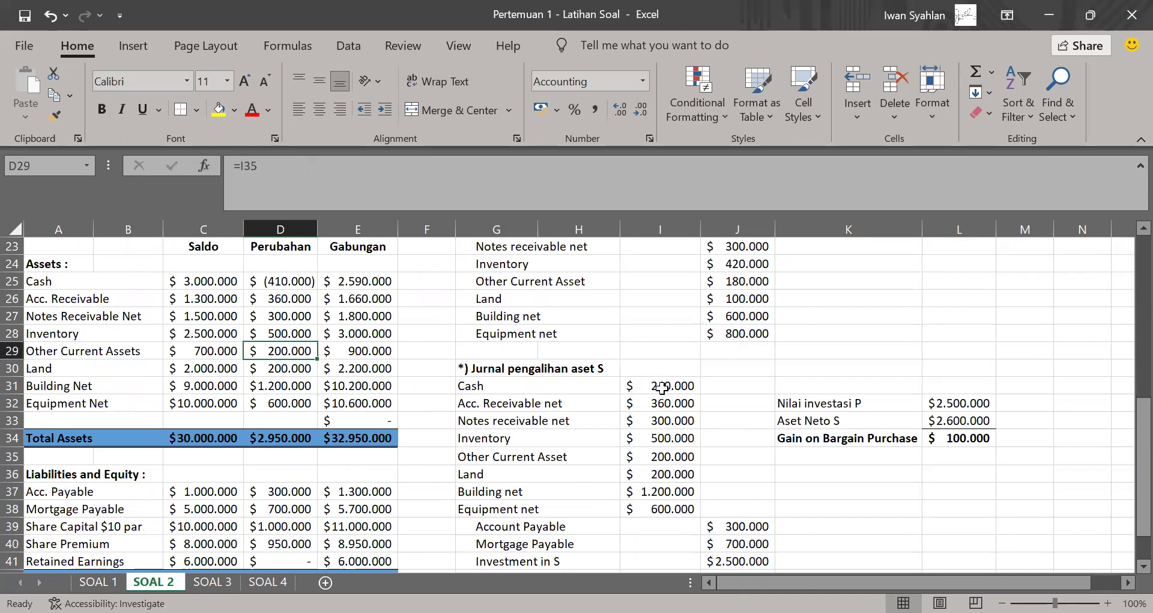
pyautogui.press('Down')
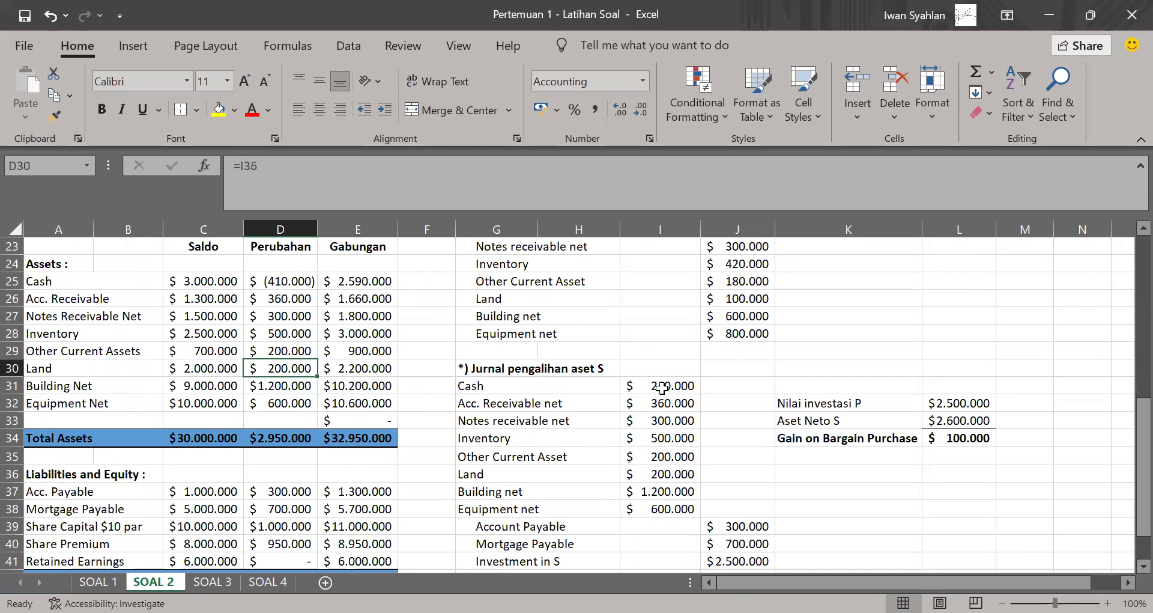
pyautogui.press('Down')
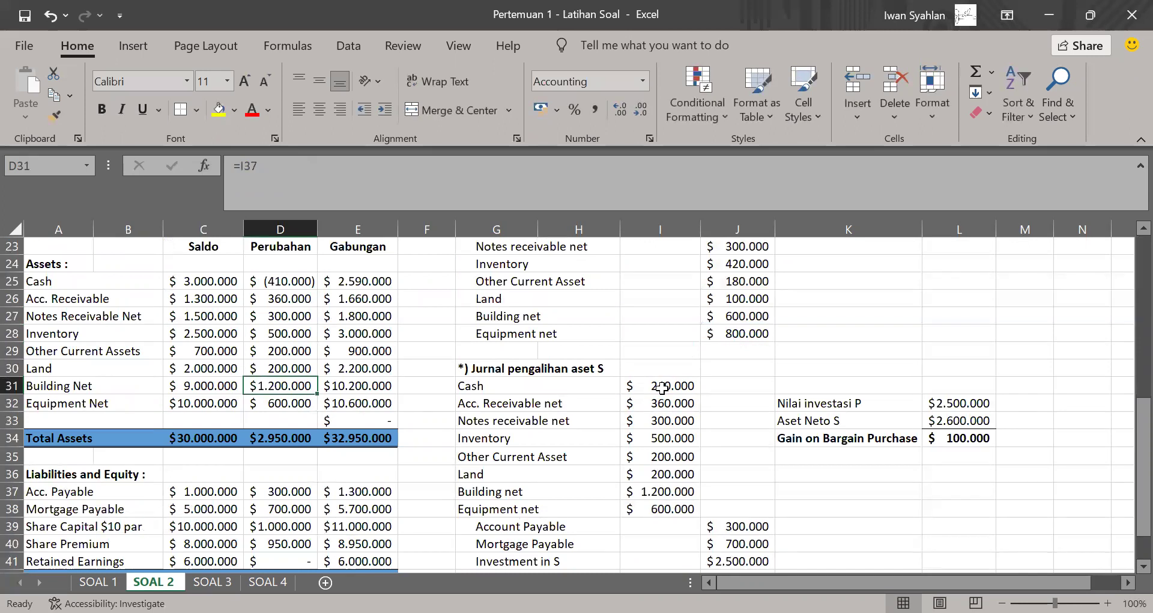
pyautogui.press('Down')
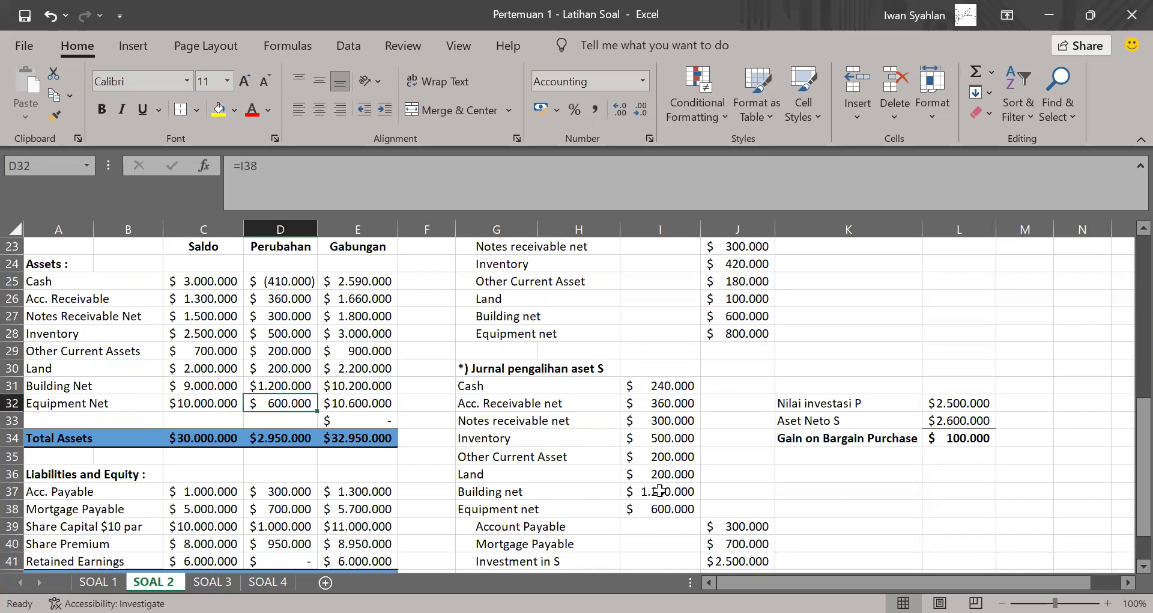
# - Clear the stray Gabungan amount in the blank row between Equipment Net and Total Assets
pyautogui.click(372, 419)
pyautogui.press('Delete')
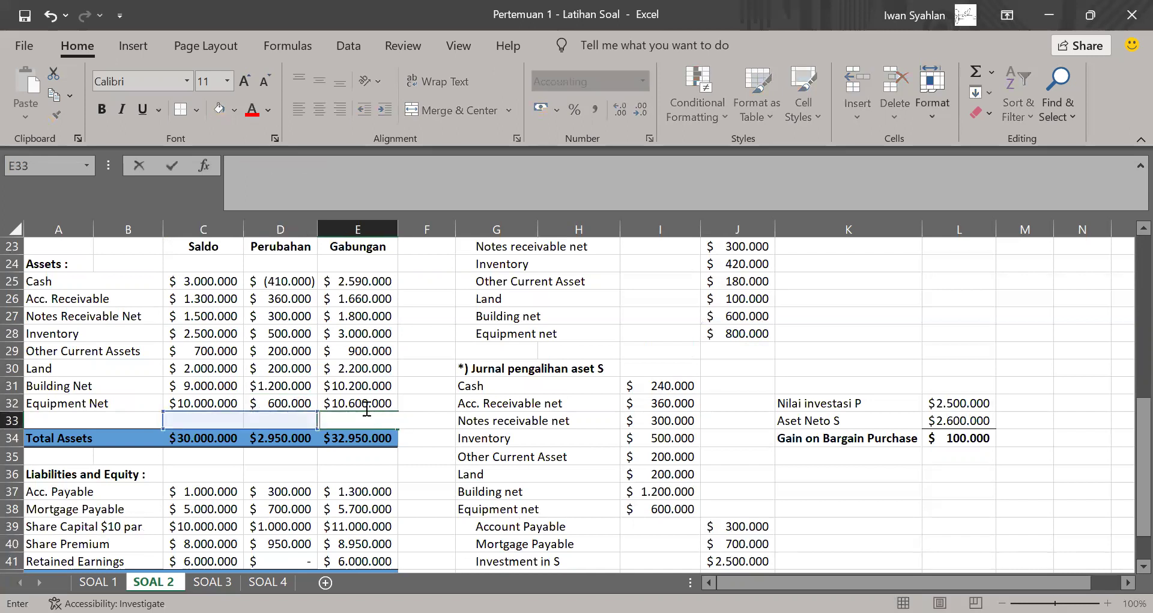
pyautogui.click(343, 347)
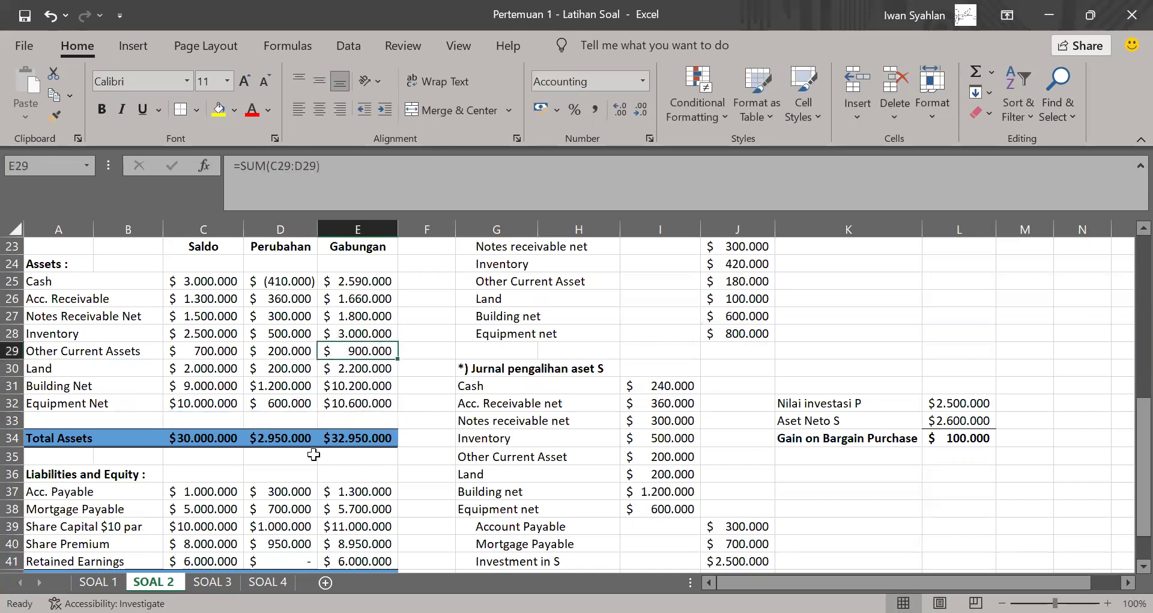
# - Check the Perubahan formulas for Acc. Payable, Mortgage Payable and Share Capital, tracing Share Capital to the net asset purchase journal
pyautogui.scroll(-2, 314, 455)
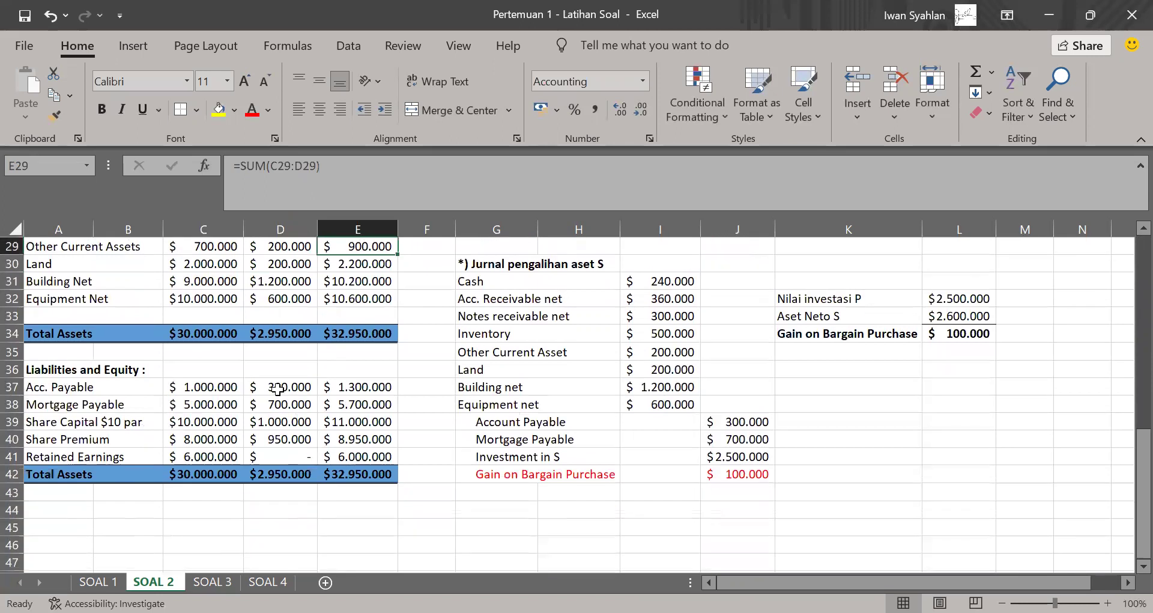
pyautogui.click(286, 387)
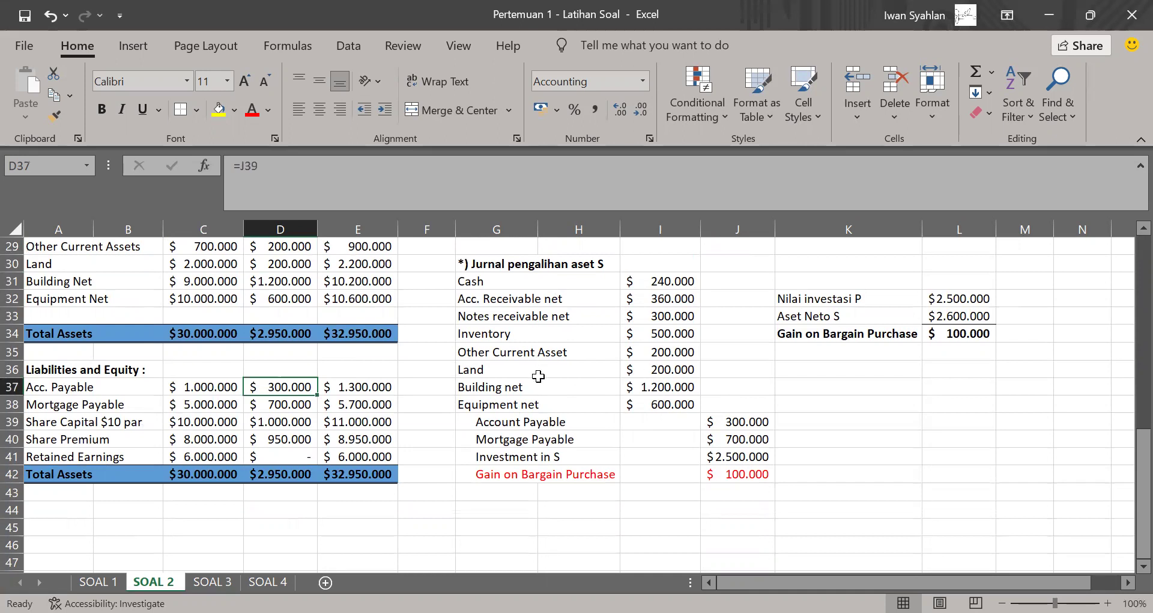
pyautogui.press('Down')
pyautogui.press('Down')
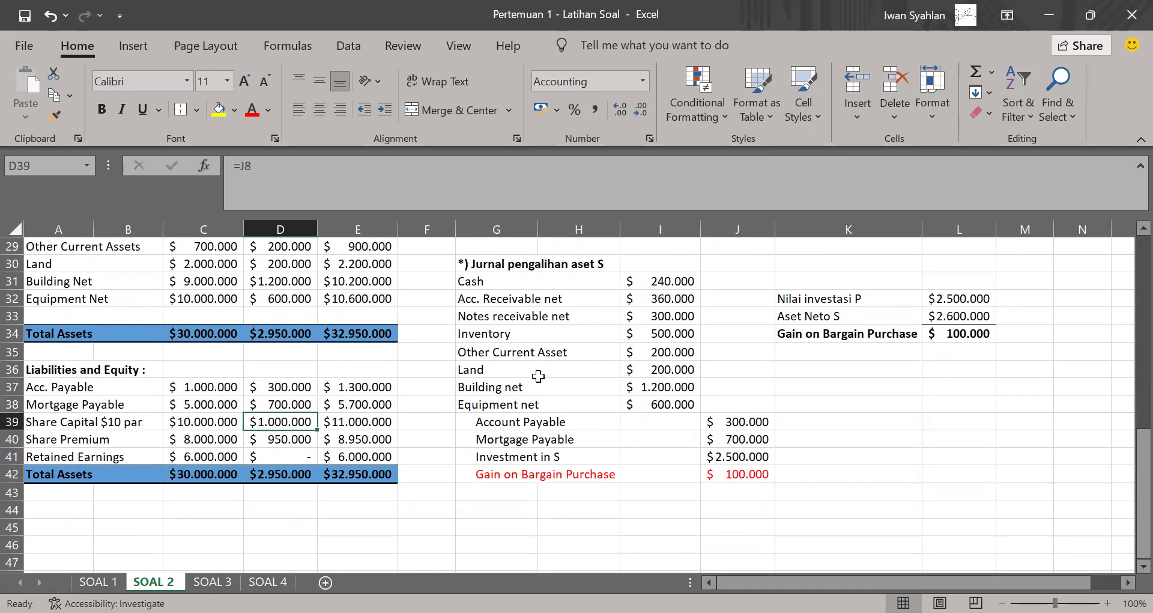
pyautogui.scroll(6, 538, 376)
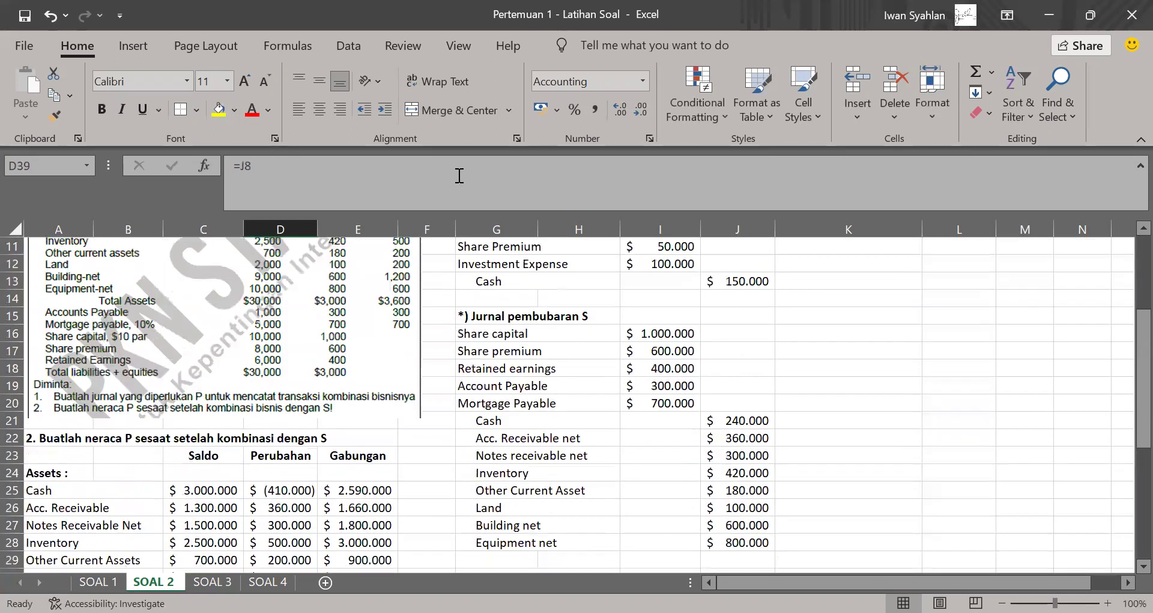
pyautogui.click(456, 171)
pyautogui.scroll(6, 653, 307)
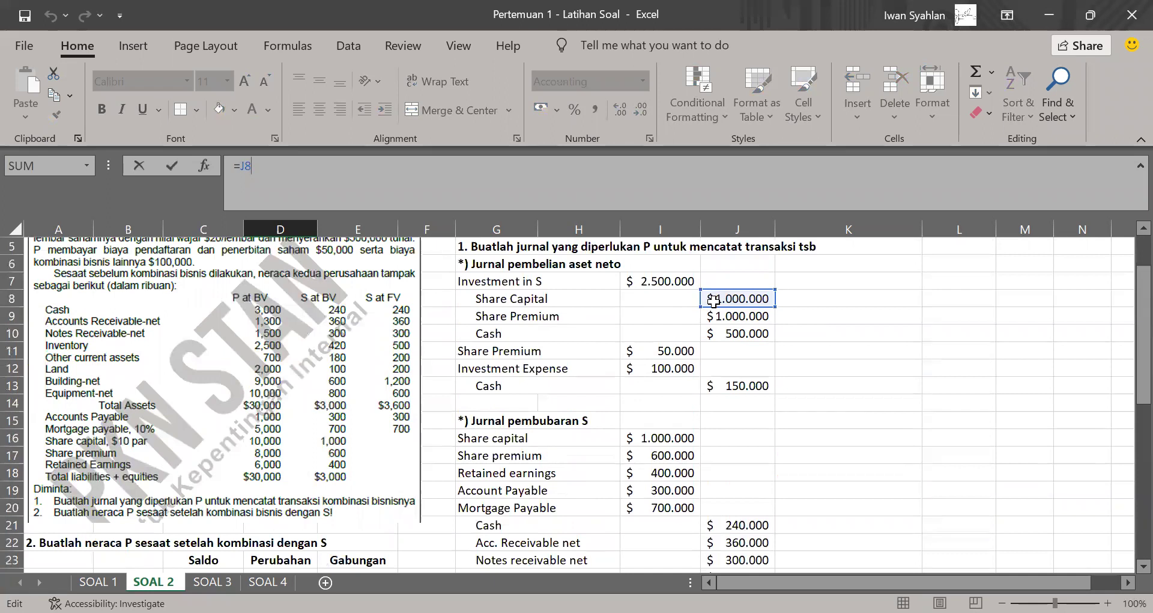
pyautogui.press('Down')
# - Trace the Share Premium formula in the Perubahan column to the share premium credit and the issuance cost debit
pyautogui.write('-I11')
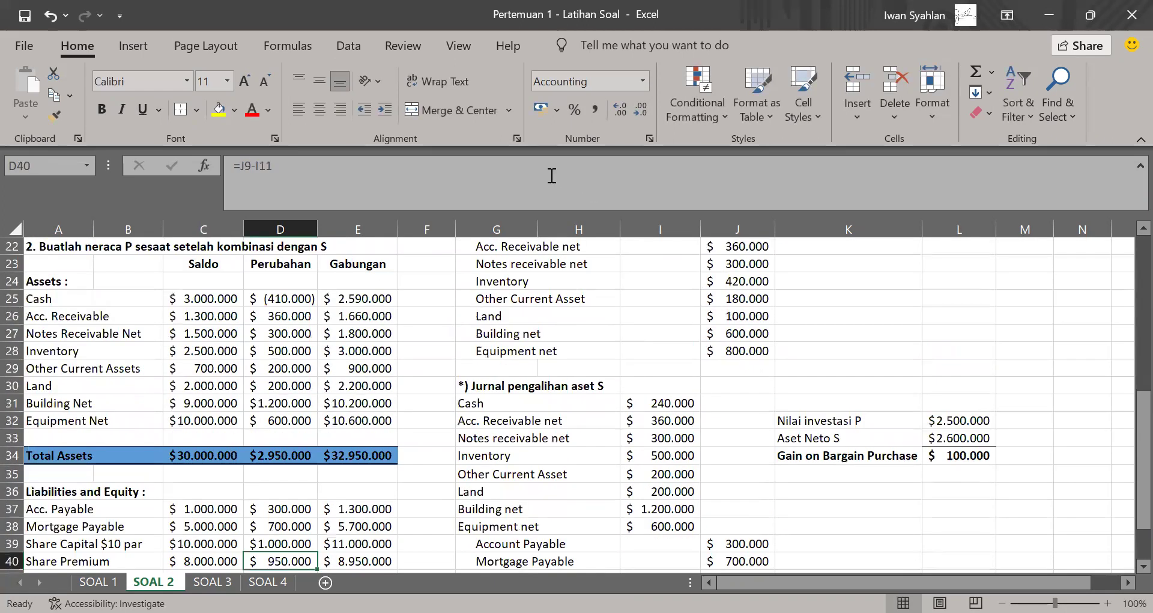
pyautogui.scroll(4, 781, 329)
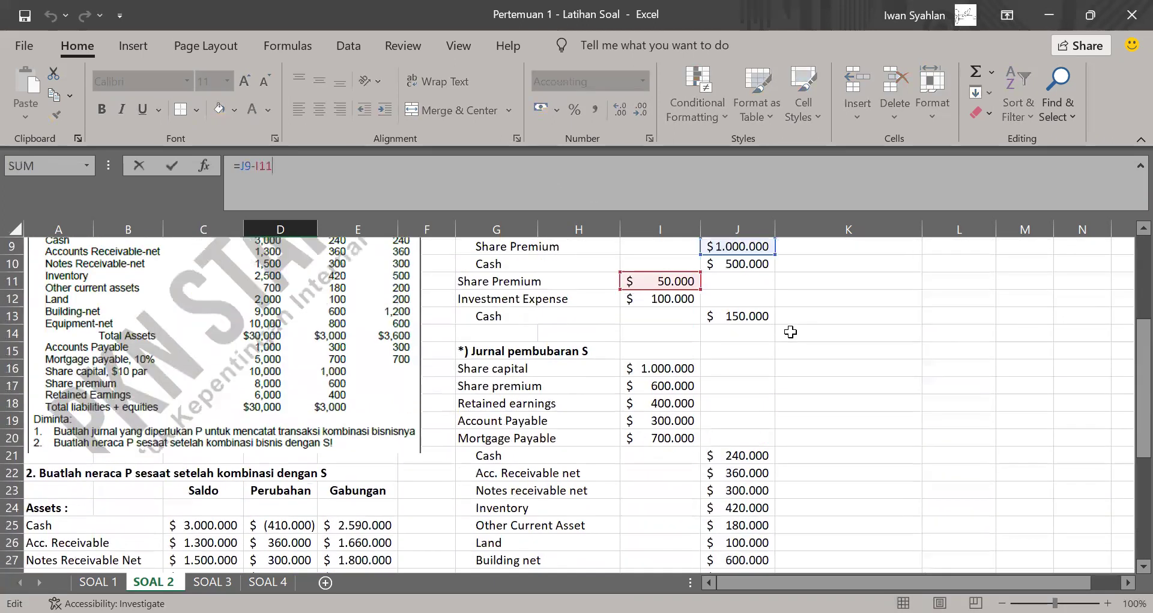
pyautogui.scroll(1, 790, 332)
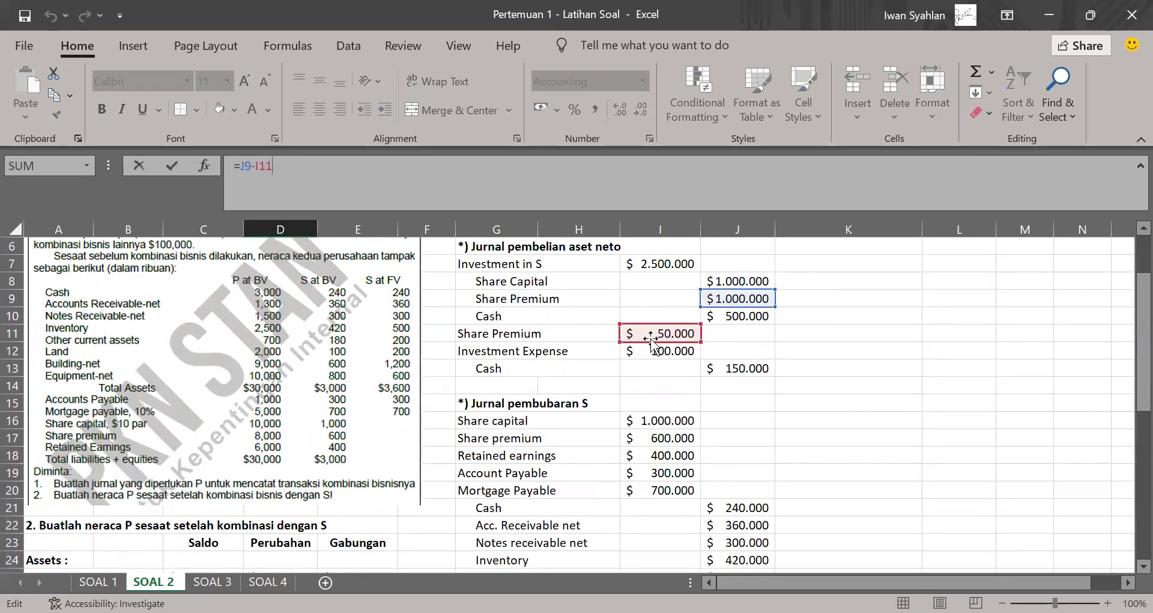
pyautogui.scroll(-4, 655, 332)
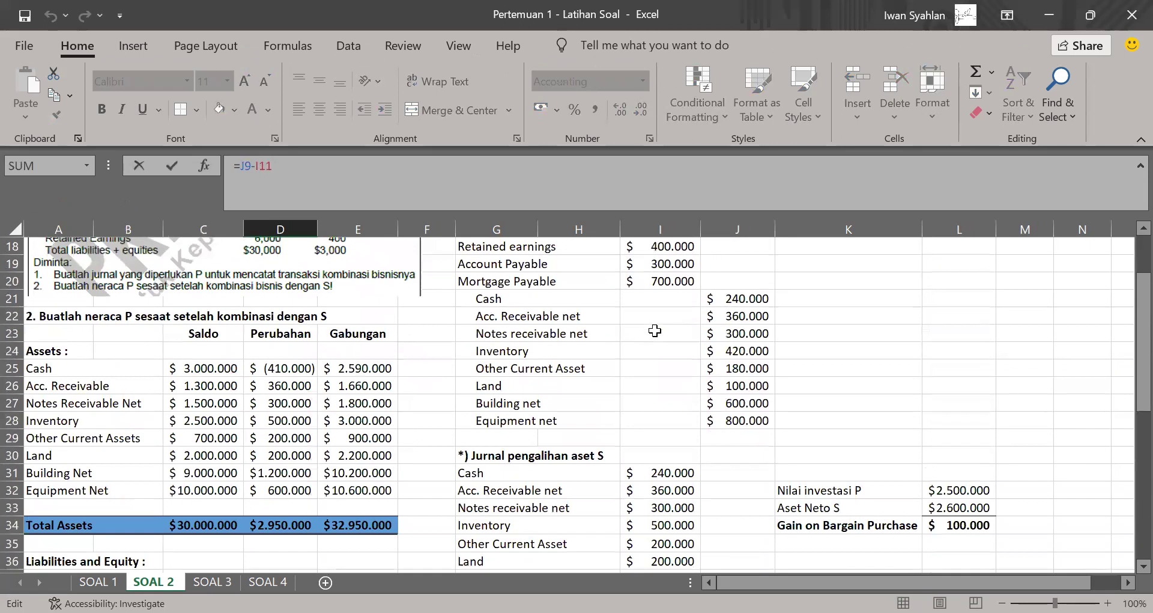
pyautogui.press('Return')
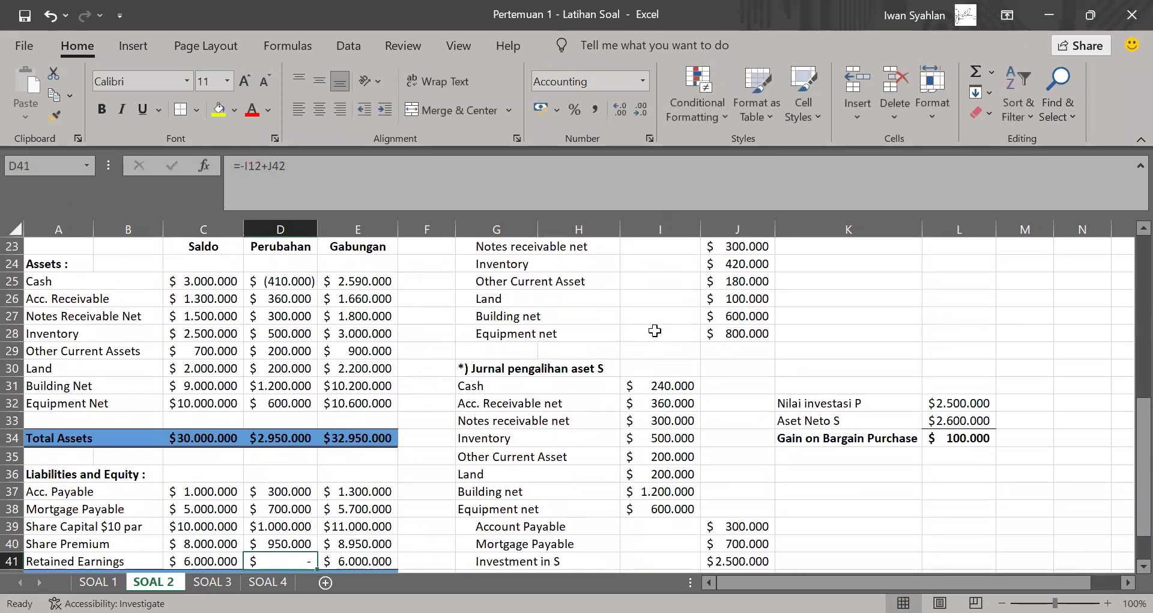
# - Trace the Retained Earnings formula in the Perubahan column to Investment Expense and the Gain on Bargain Purchase
pyautogui.click(293, 165)
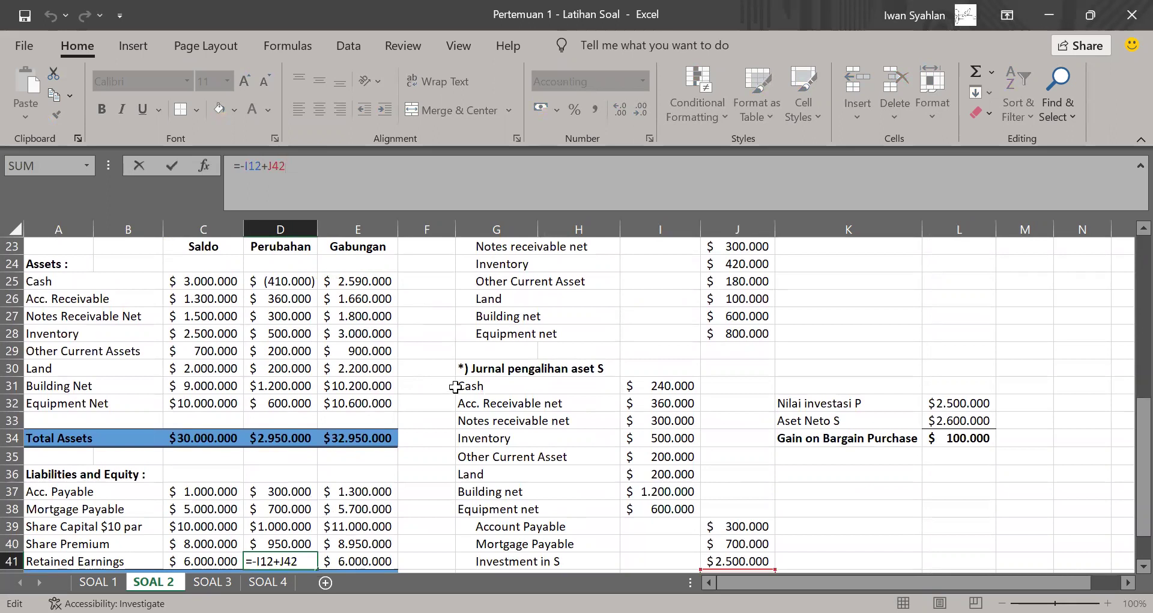
pyautogui.scroll(-1, 456, 386)
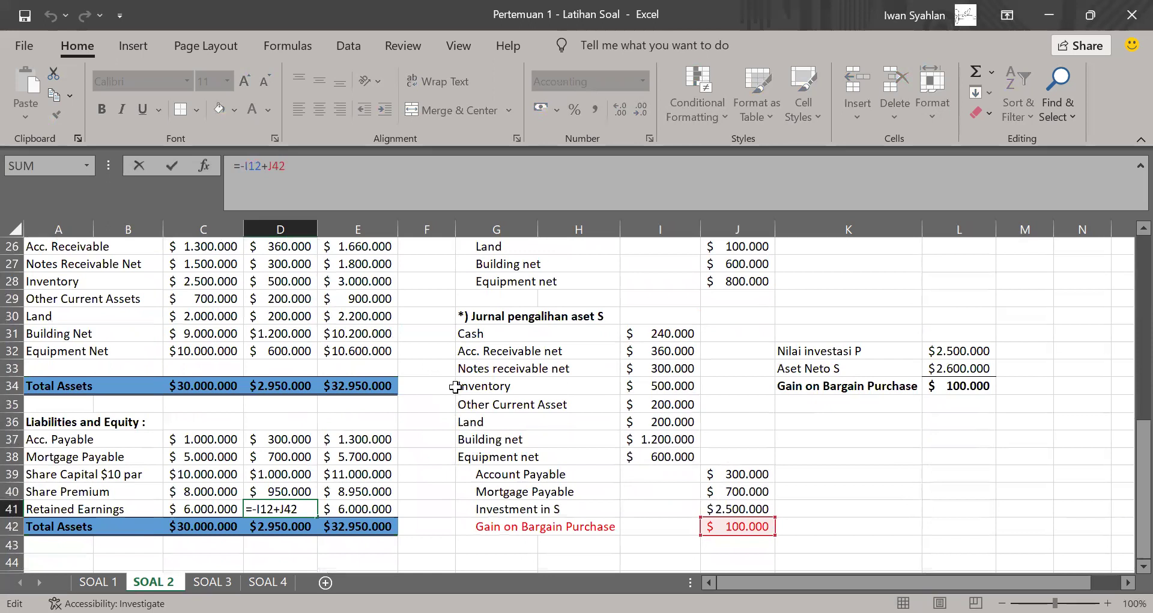
pyautogui.scroll(4, 456, 387)
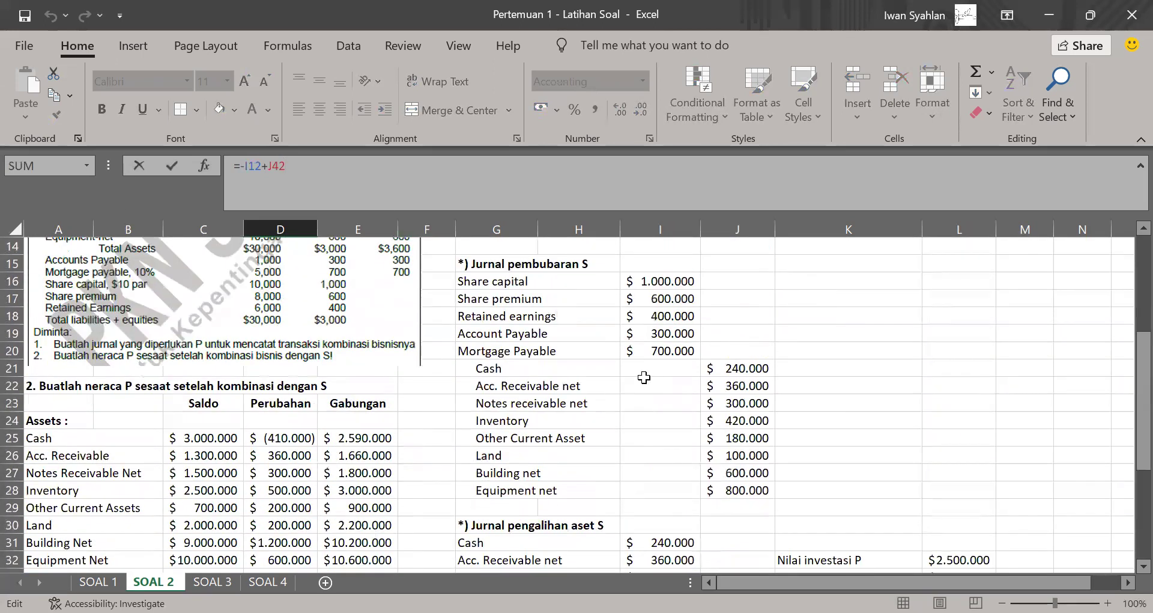
pyautogui.scroll(4, 455, 387)
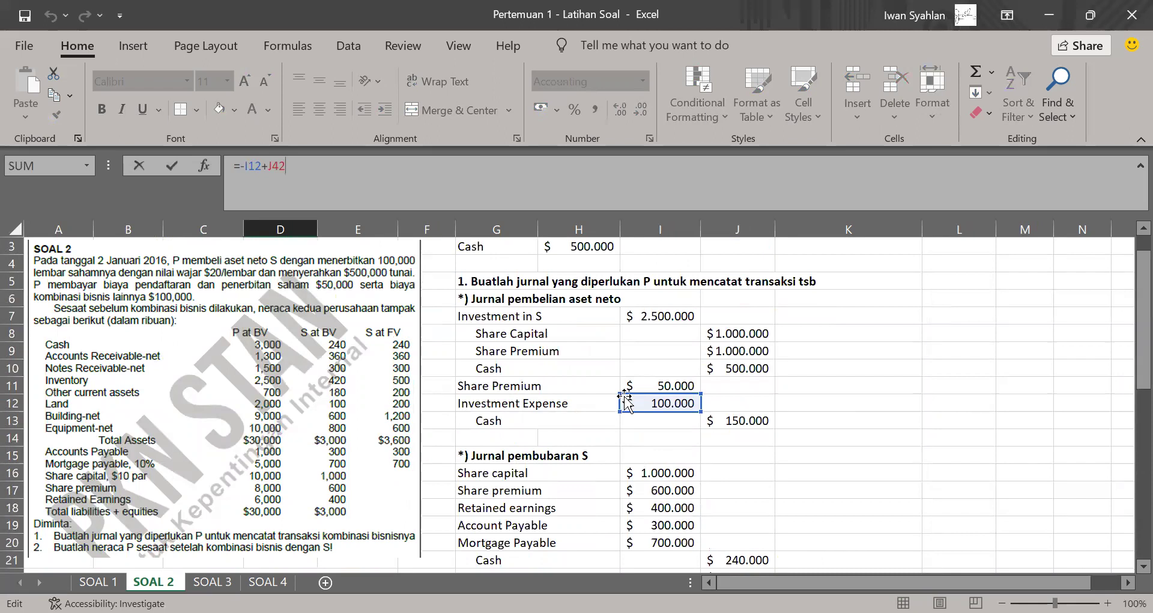
pyautogui.scroll(-9, 625, 400)
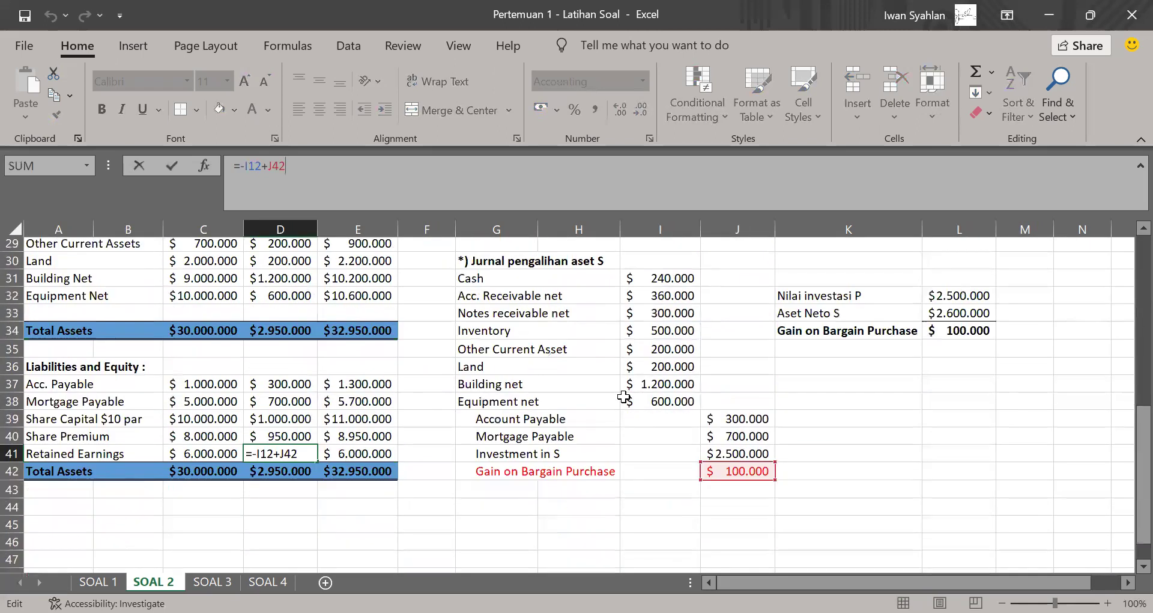
pyautogui.scroll(-1, 625, 396)
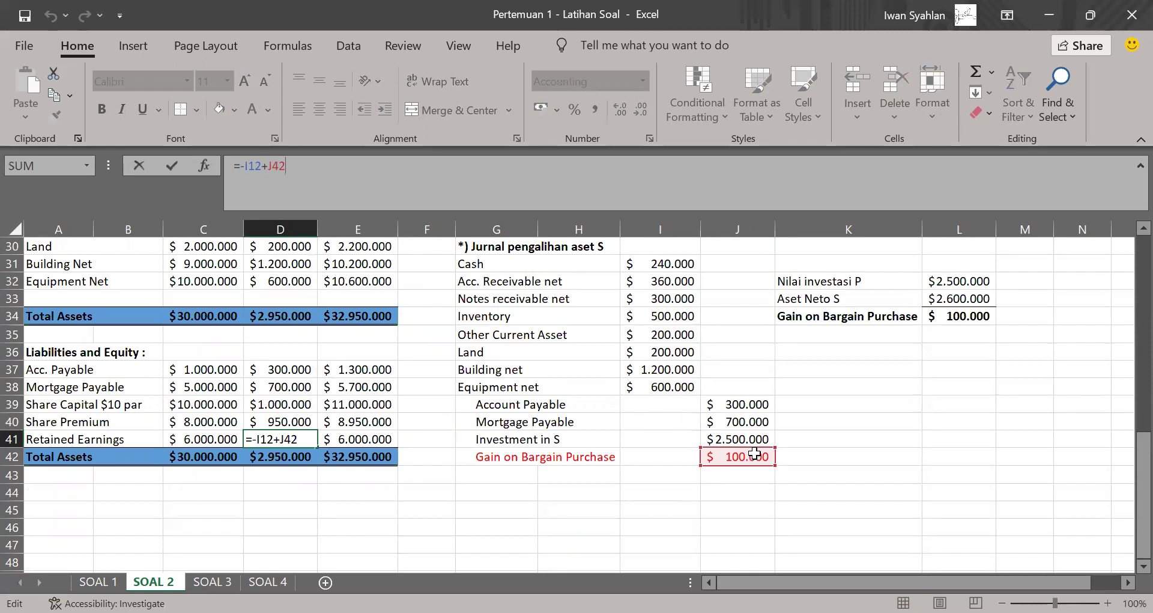
pyautogui.press('Return')
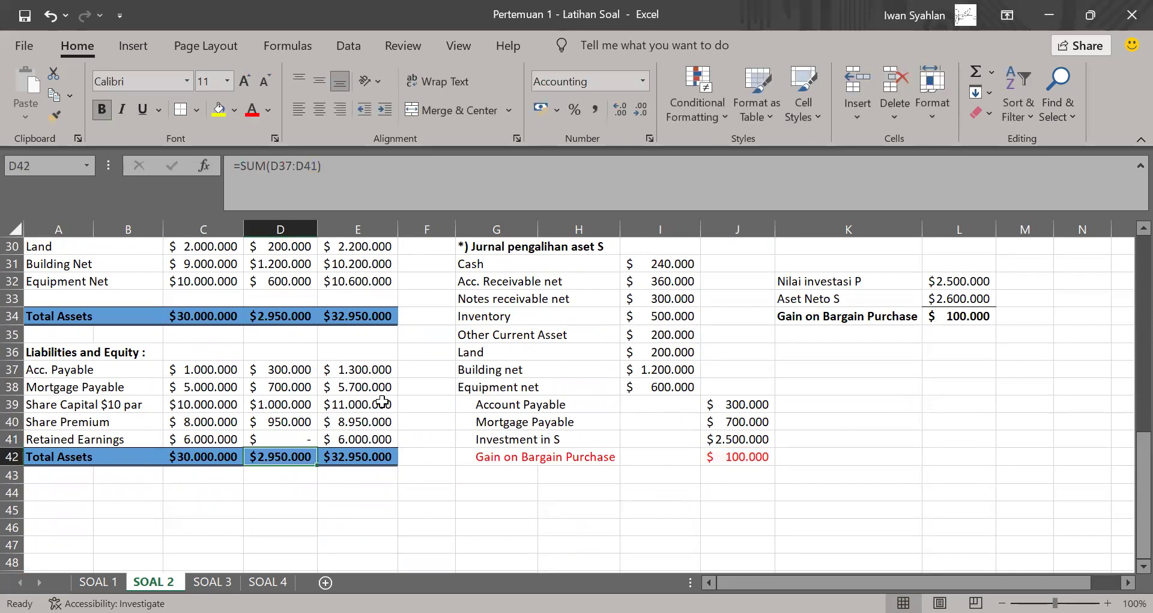
# - Compare the Gabungan total of assets with the Gabungan total of liabilities and equity
pyautogui.scroll(1, 383, 402)
pyautogui.scroll(1, 382, 401)
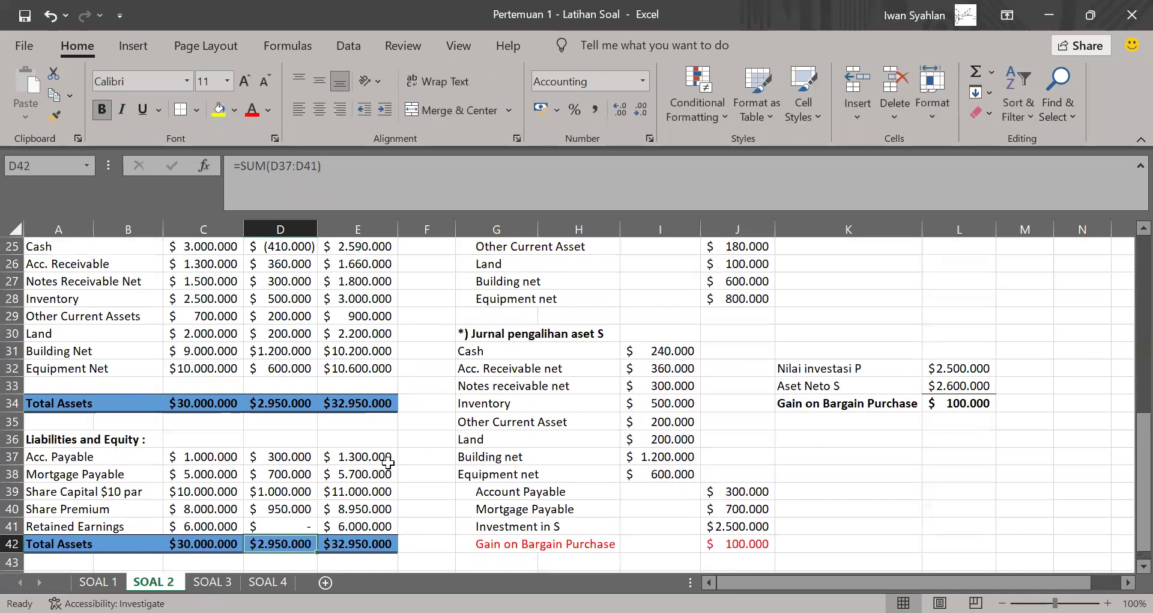
pyautogui.scroll(1, 388, 463)
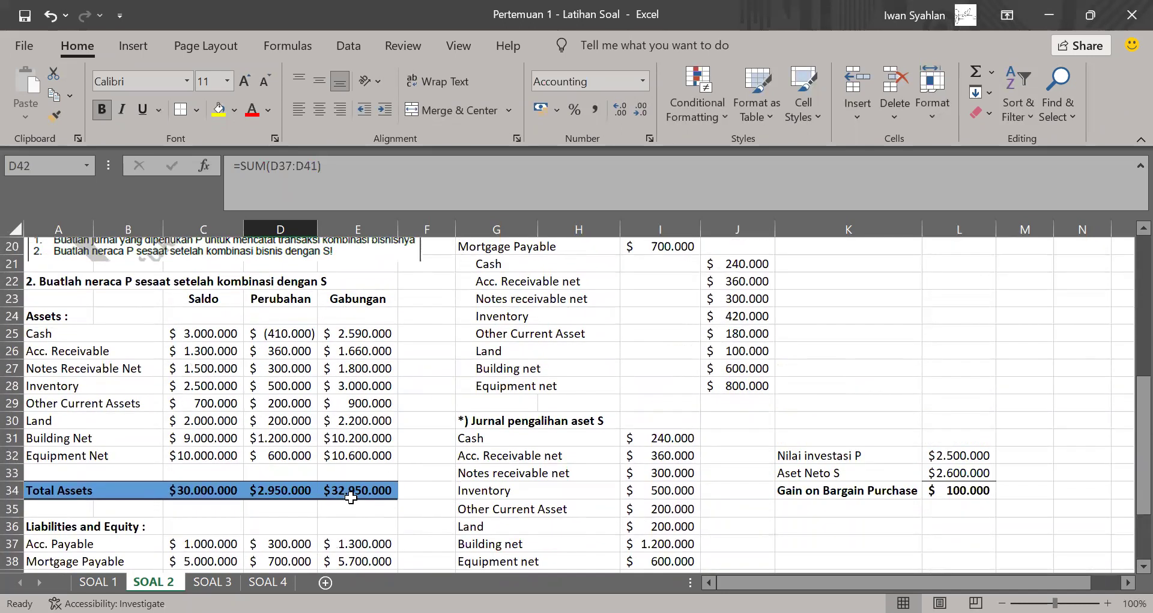
pyautogui.scroll(-1, 351, 498)
pyautogui.scroll(-3, 351, 498)
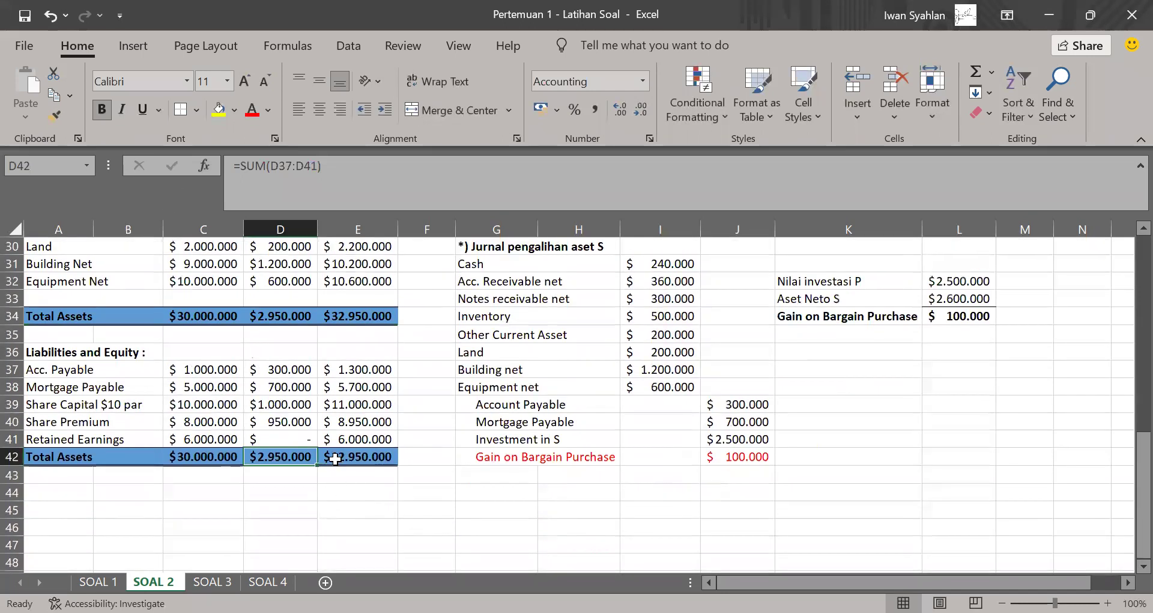
# - Rename the total label under Liabilities and Equity as "Total Liability and equity"
pyautogui.doubleClick(104, 460)
pyautogui.press('BackSpace')
pyautogui.press('BackSpace')
pyautogui.press('BackSpace')
pyautogui.press('BackSpace')
pyautogui.press('BackSpace')
pyautogui.write('Liabili')
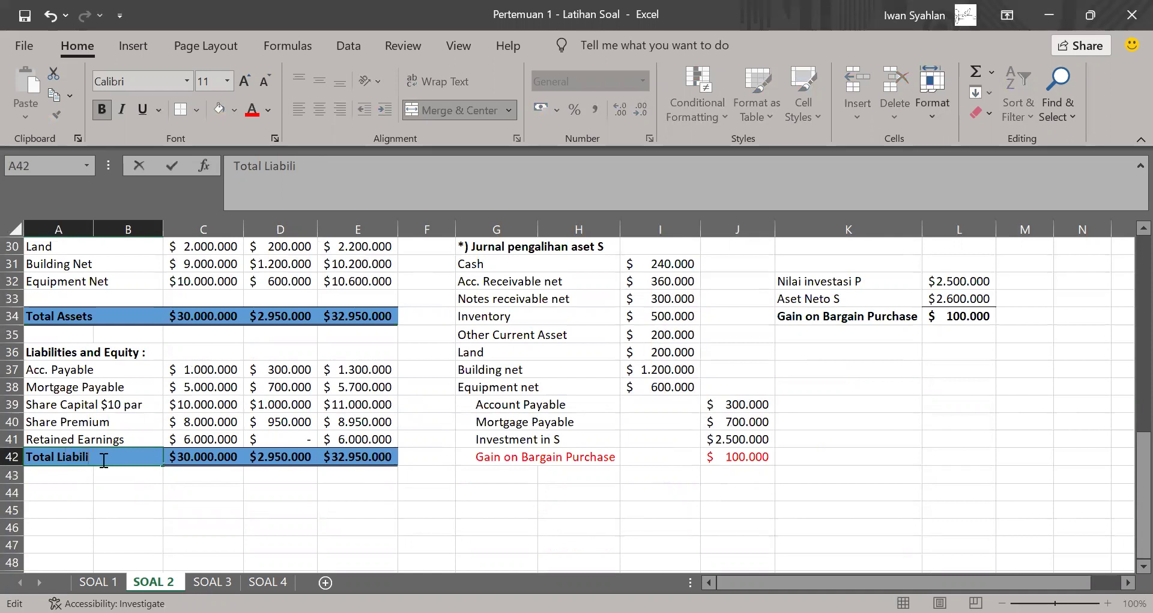
pyautogui.write('ty and equity')
pyautogui.press('Return')
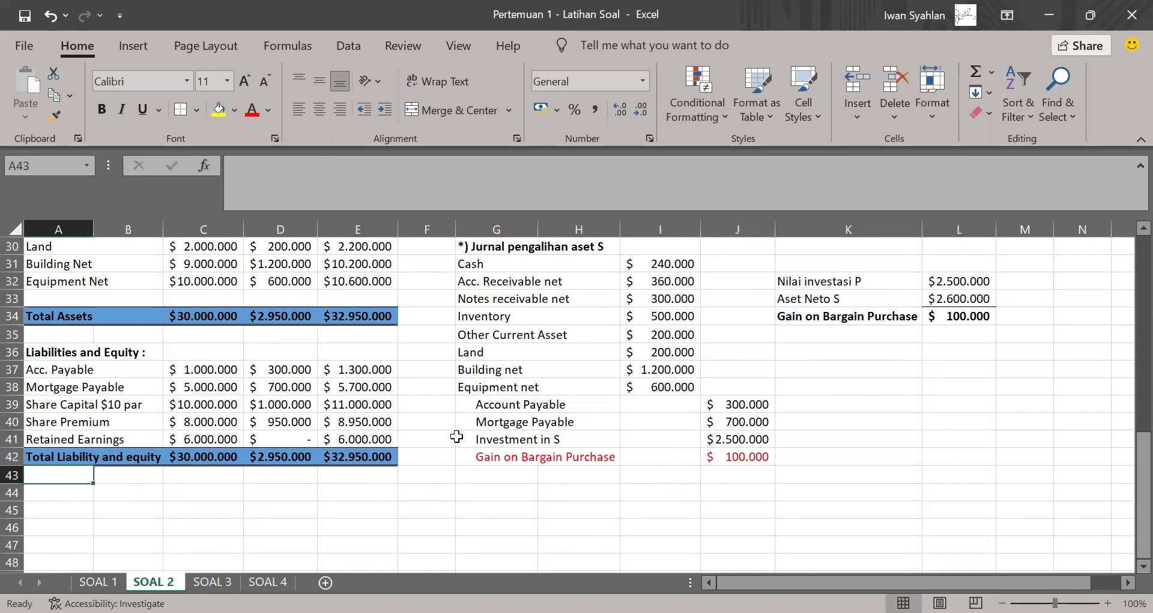
# - Return to the SOAL 2 problem text and the net asset purchase journal at the start of the sheet
pyautogui.scroll(7, 457, 437)
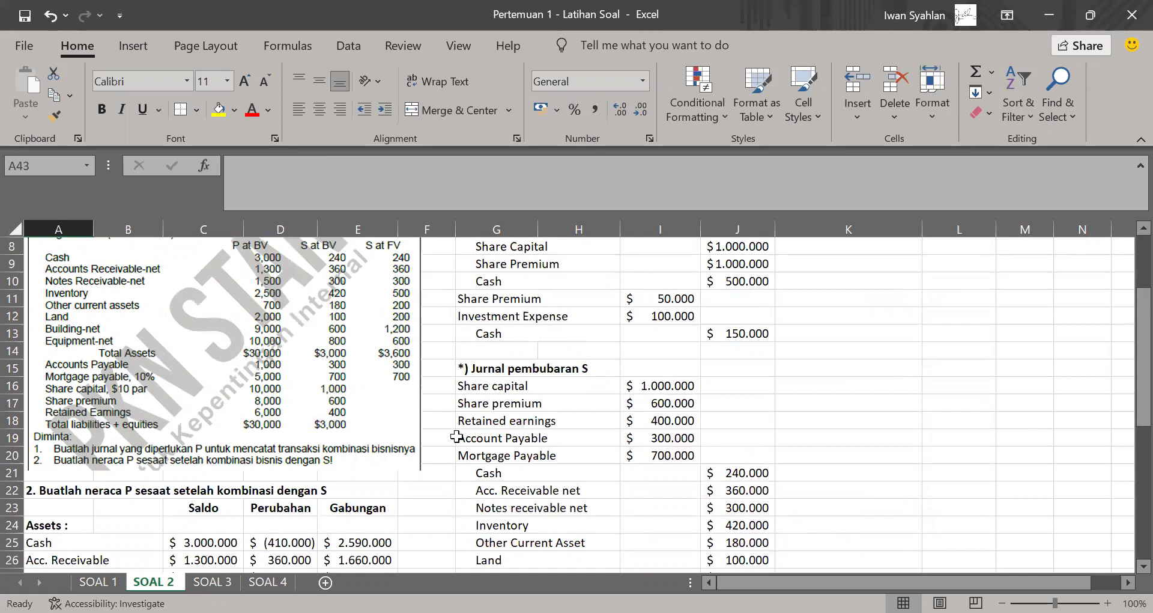
pyautogui.click(580, 371)
pyautogui.scroll(3, 580, 371)
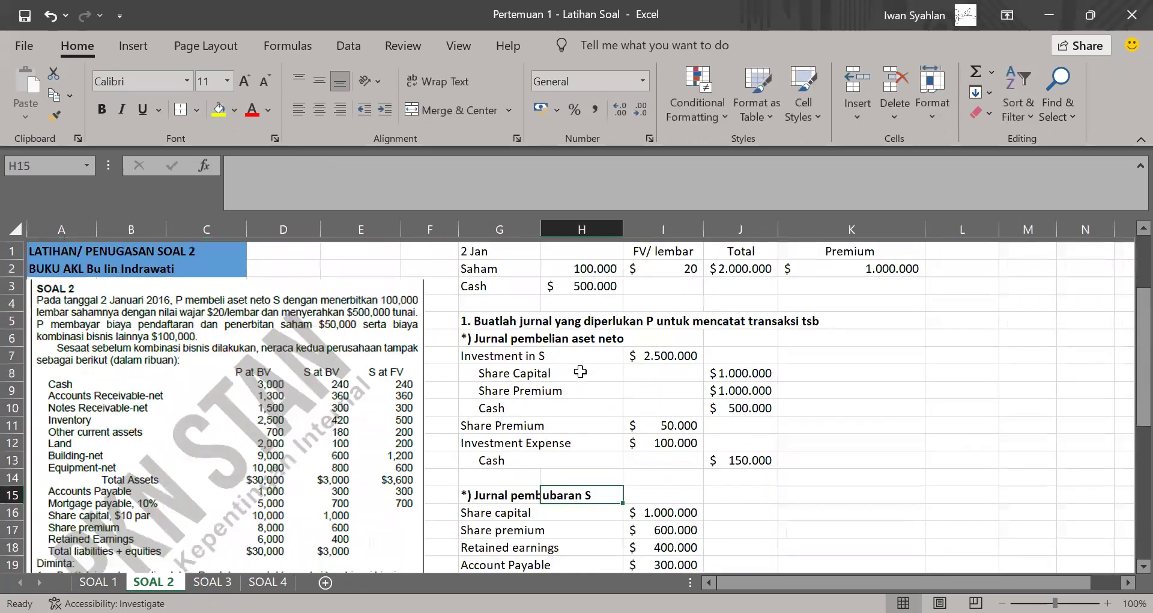